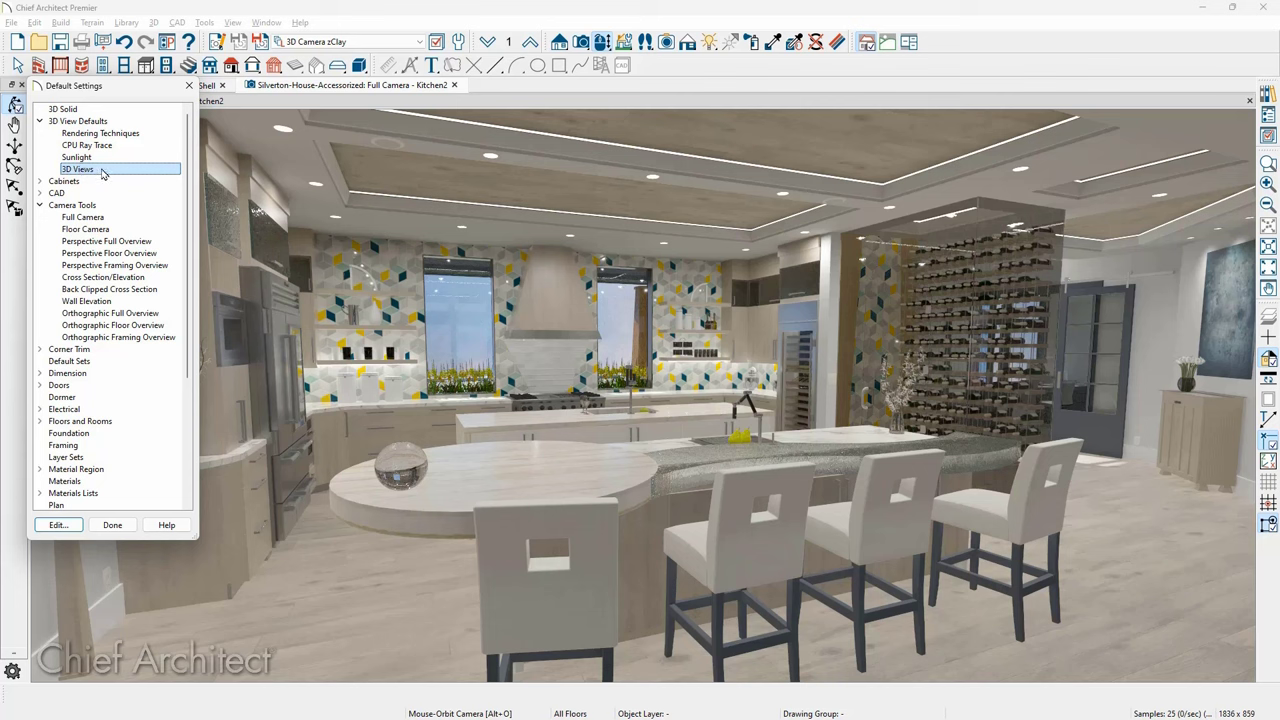
- Turn off the display of the "Walls, Normal" layer in the 3D Camera, No Landscape layer set
double_click(102, 172)
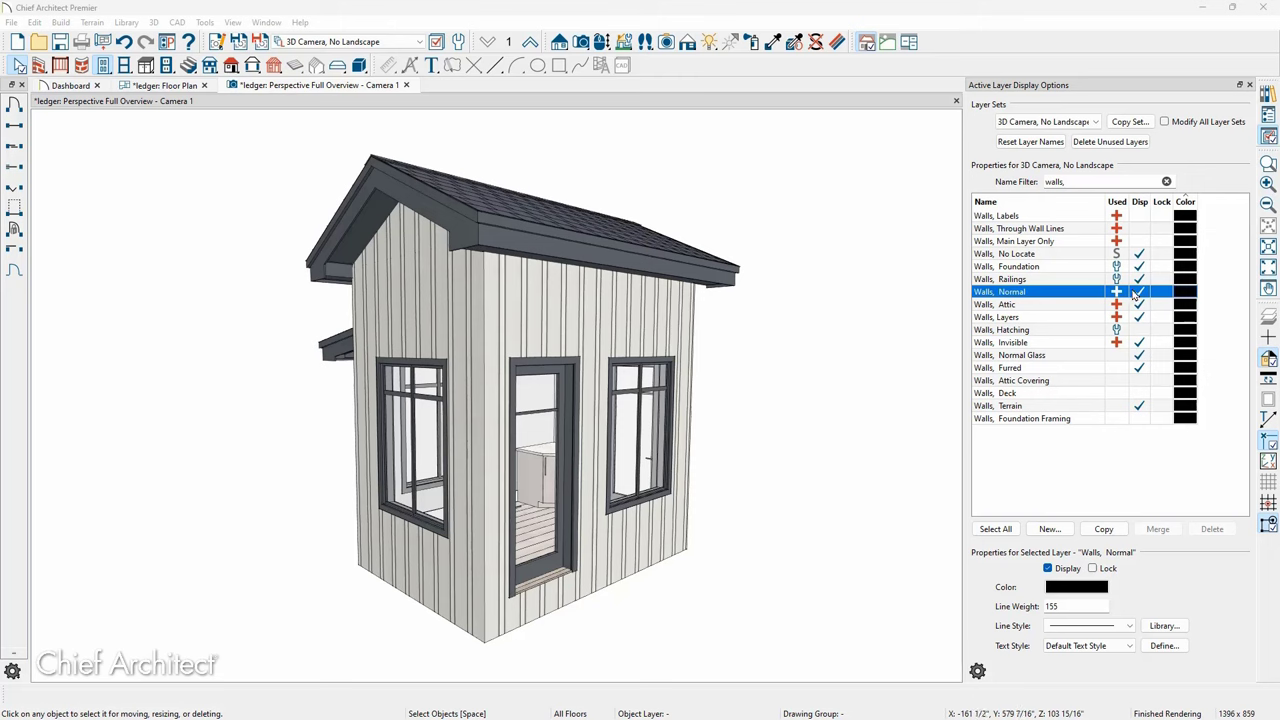
left_click(1138, 291)
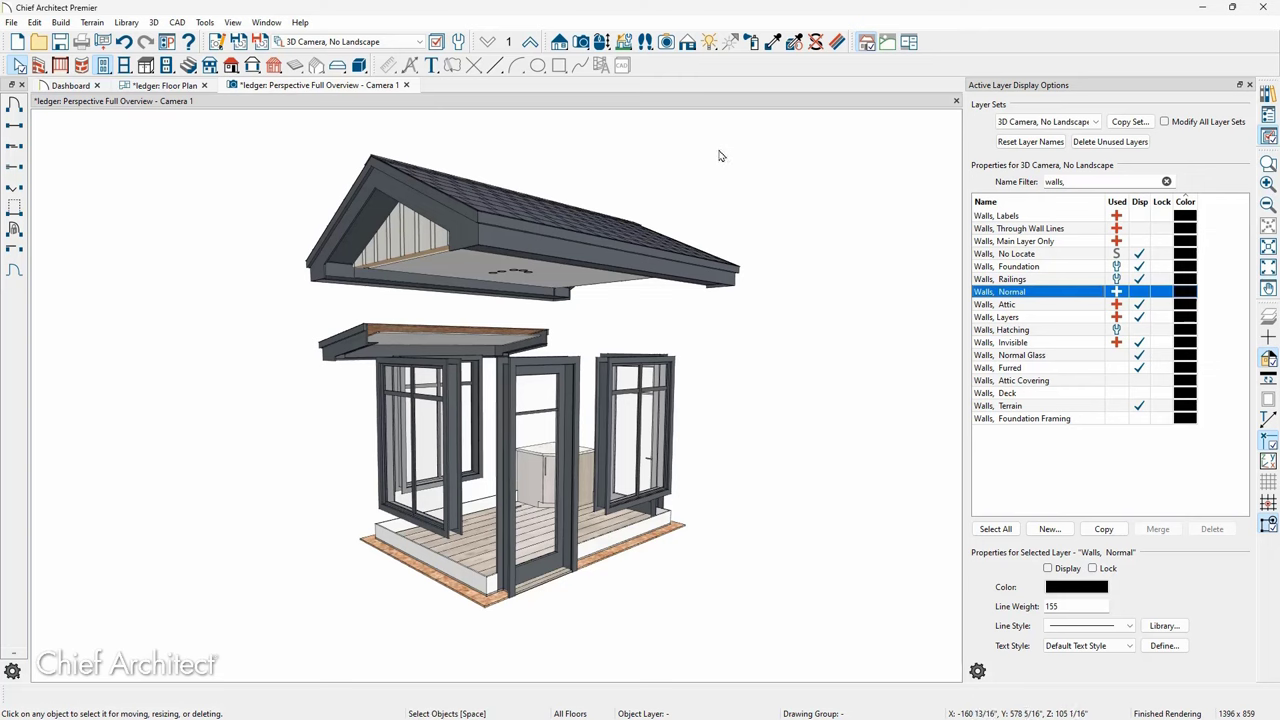
- Disable Display Openings Independent of Walls and Roofs in the 3D View Defaults and toggle the "Walls, Normal" layer's display
left_click(459, 41)
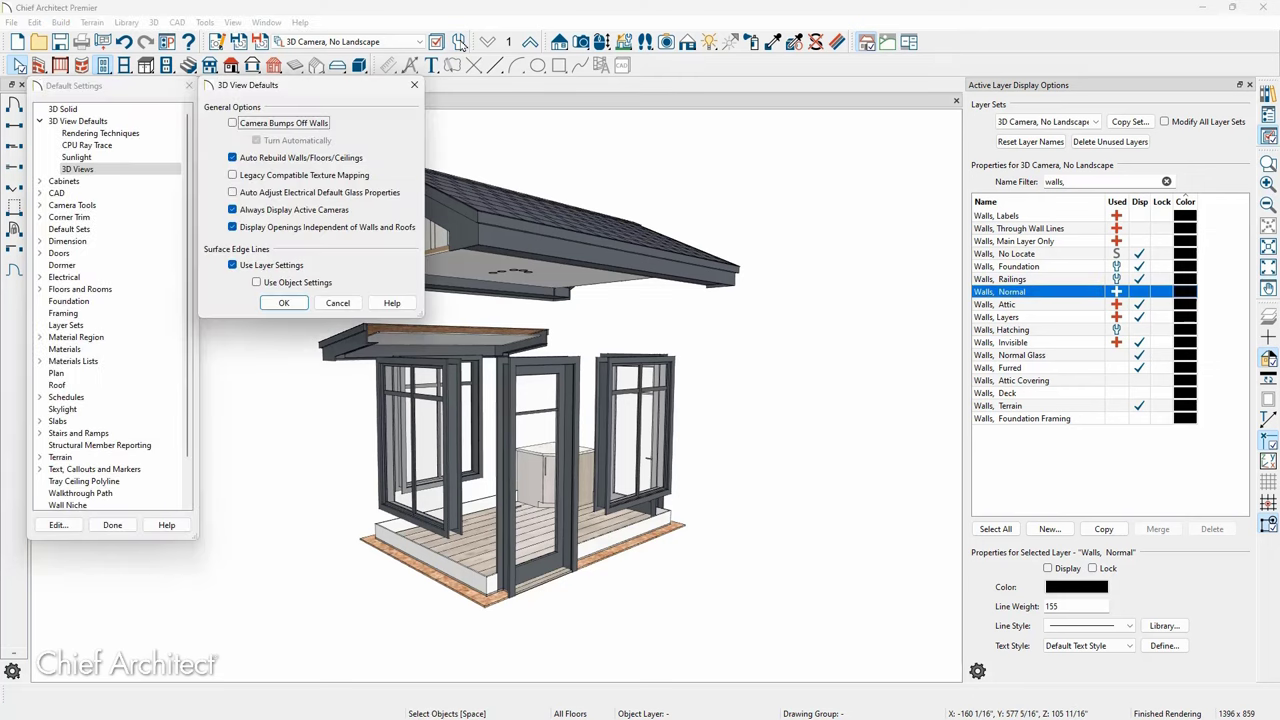
left_click(233, 227)
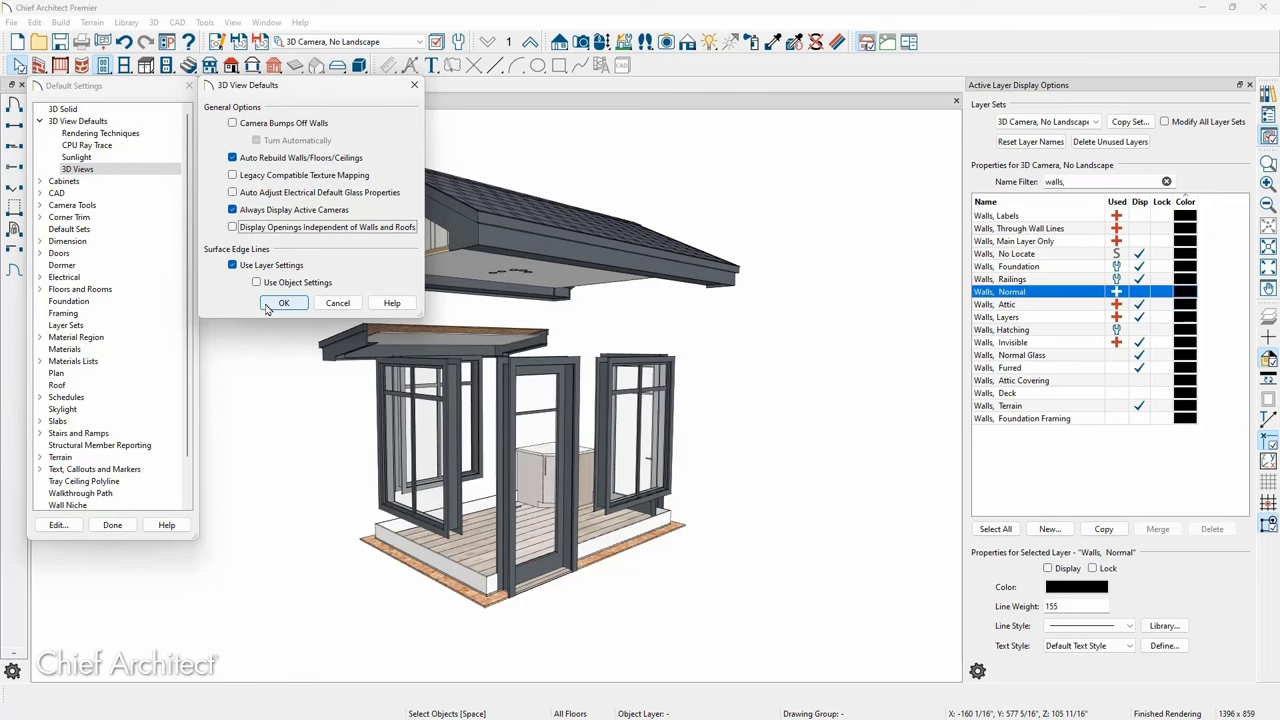
left_click(280, 303)
left_click(1139, 291)
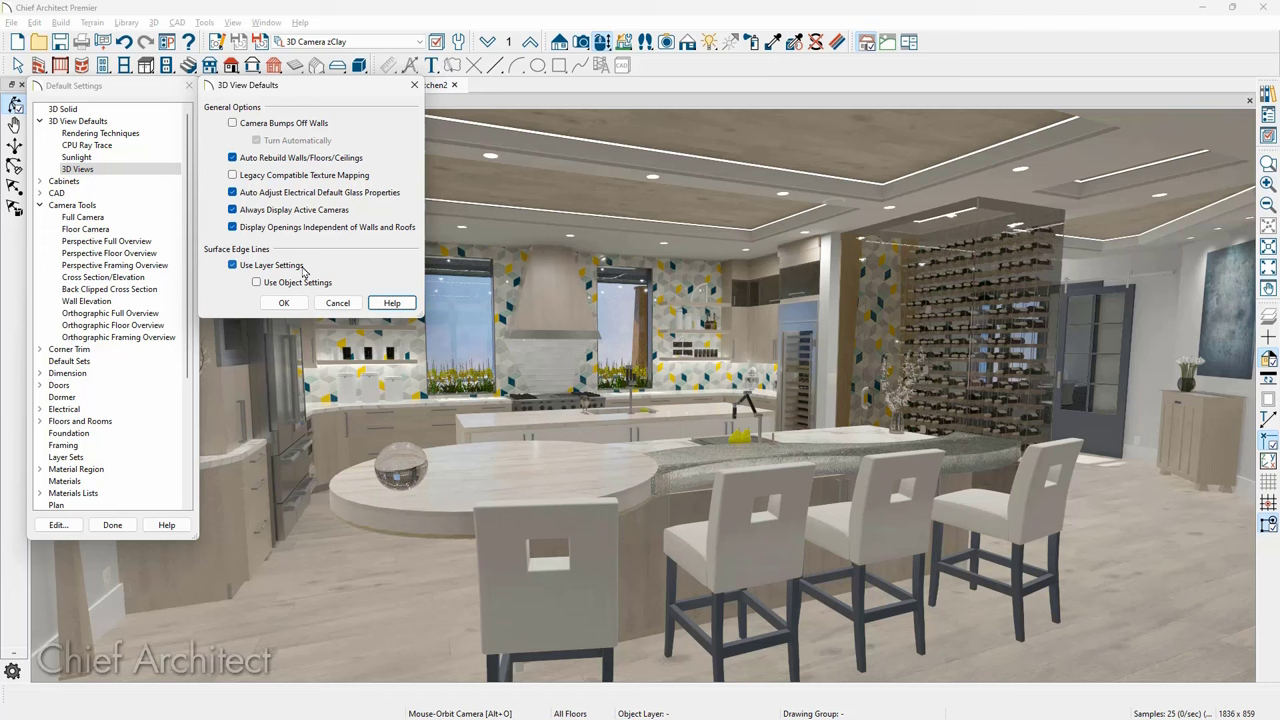
left_click(284, 303)
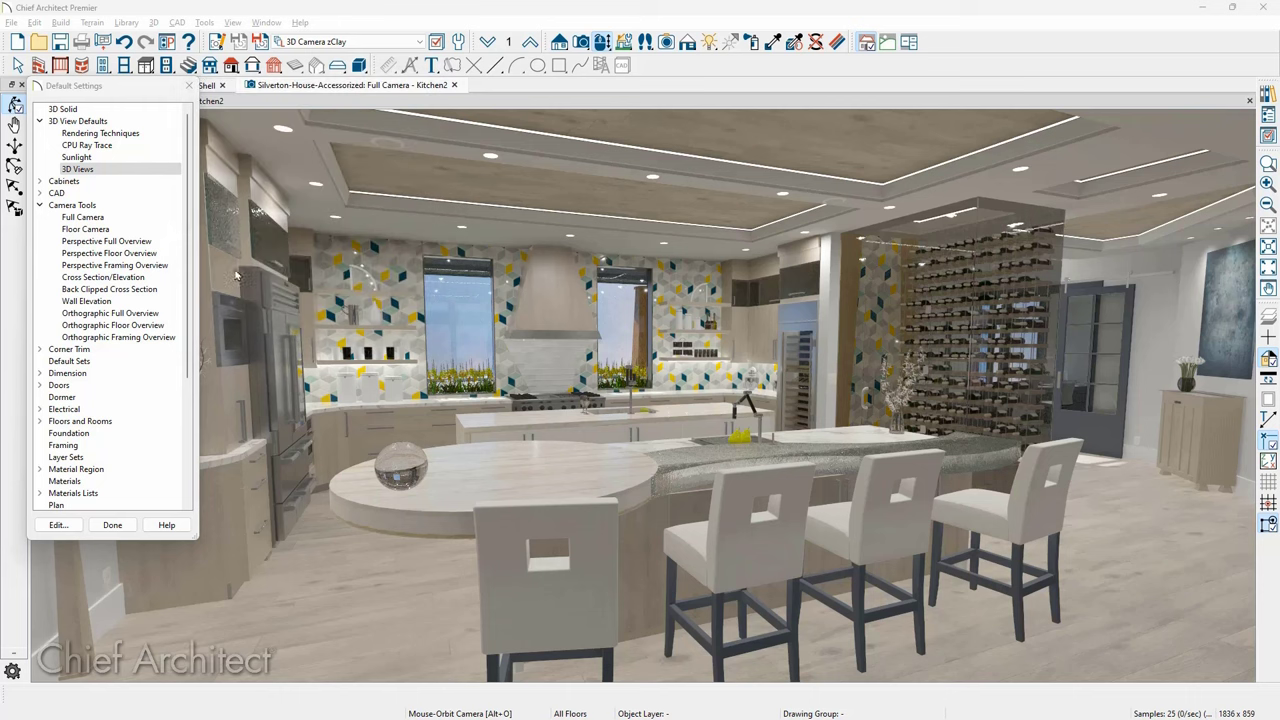
- Examine the generic sun's intensity presets and colour choices in the Sunlight Defaults, keeping 100,000 Lux (Mid day)
left_click(102, 159)
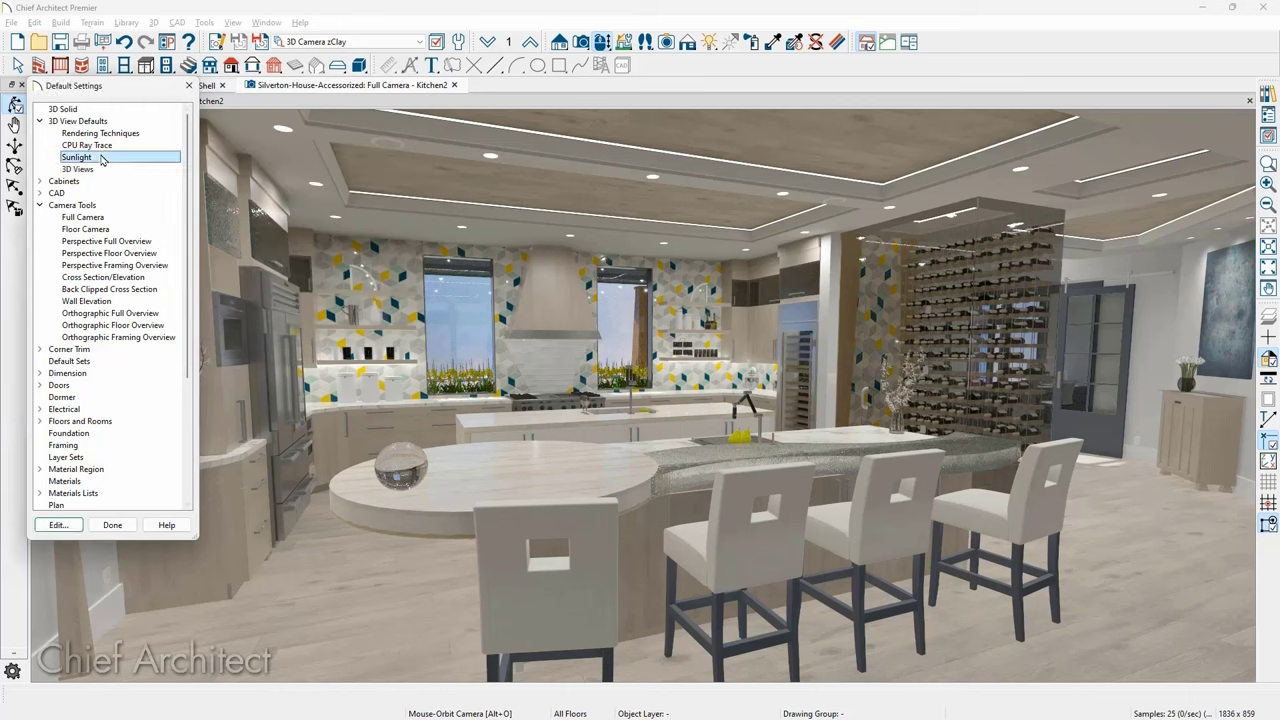
double_click(102, 159)
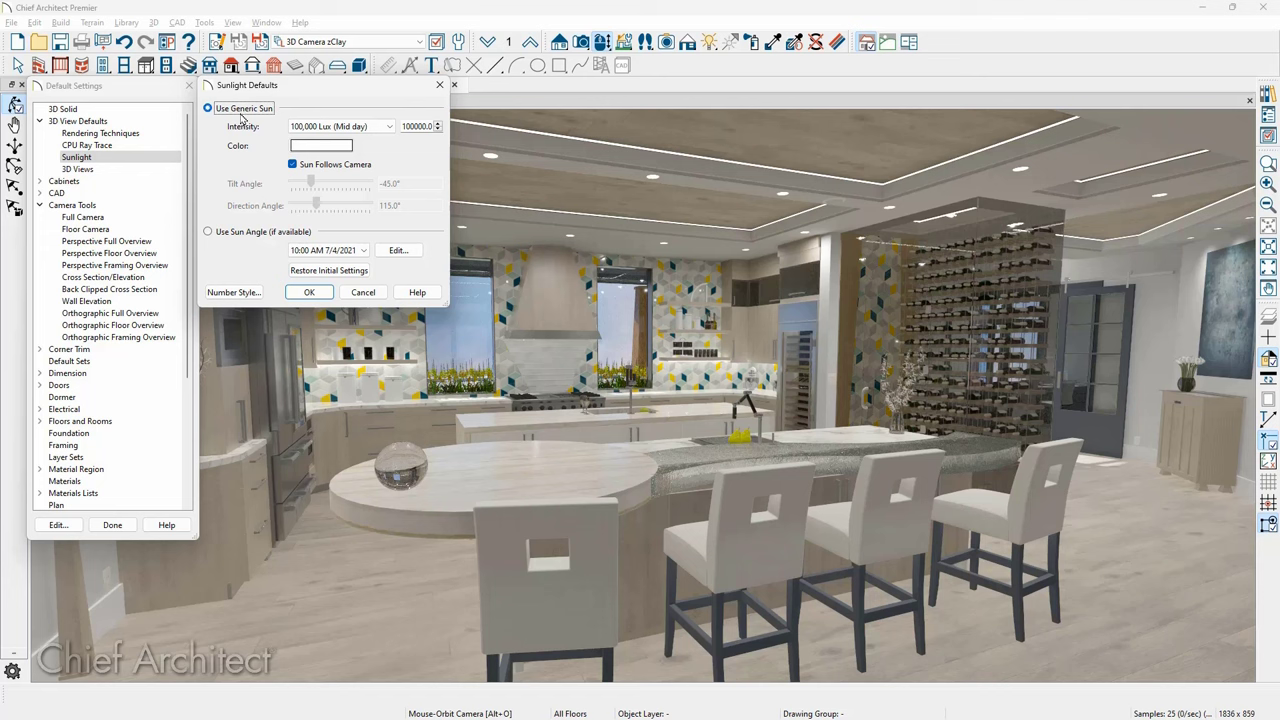
left_click(389, 128)
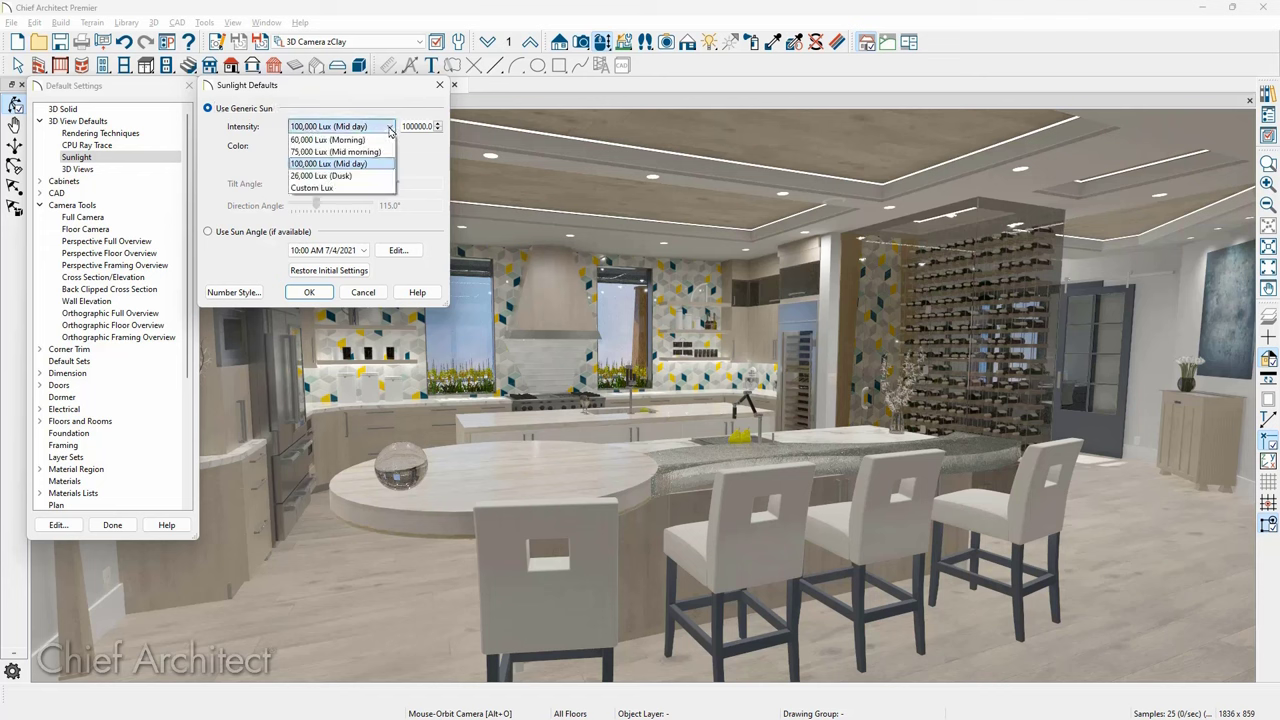
left_click(340, 163)
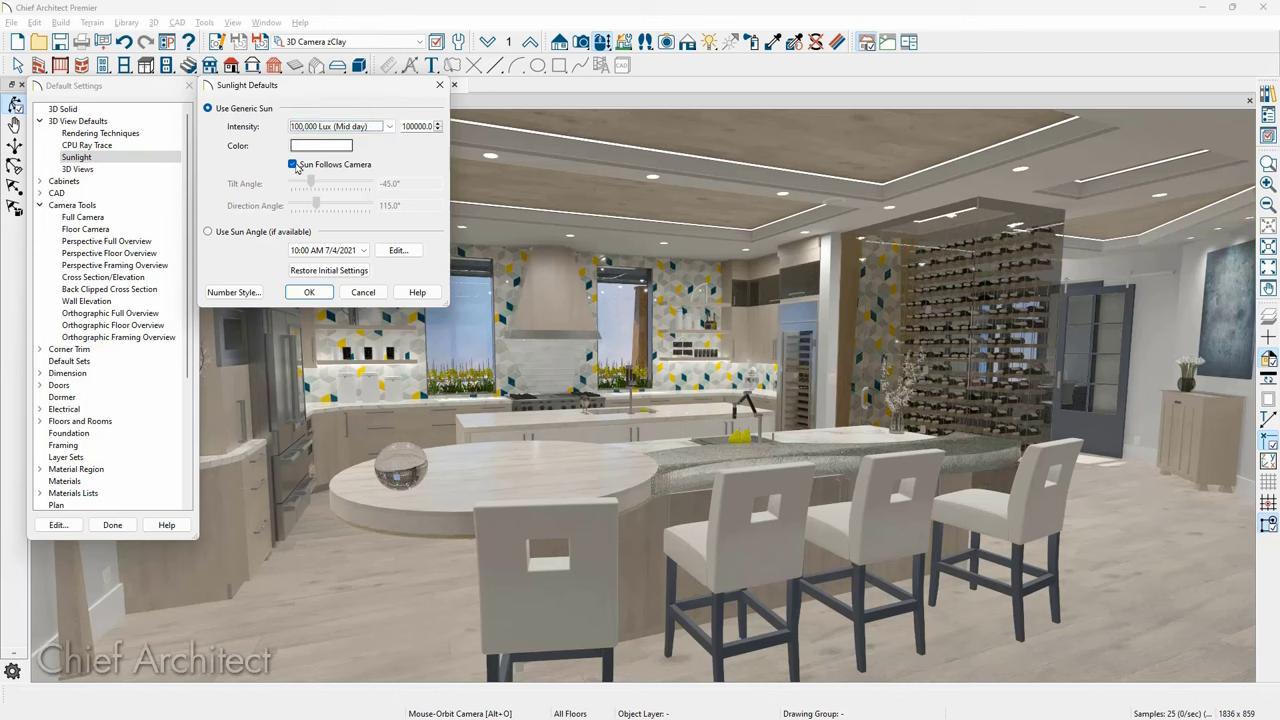
left_click(320, 145)
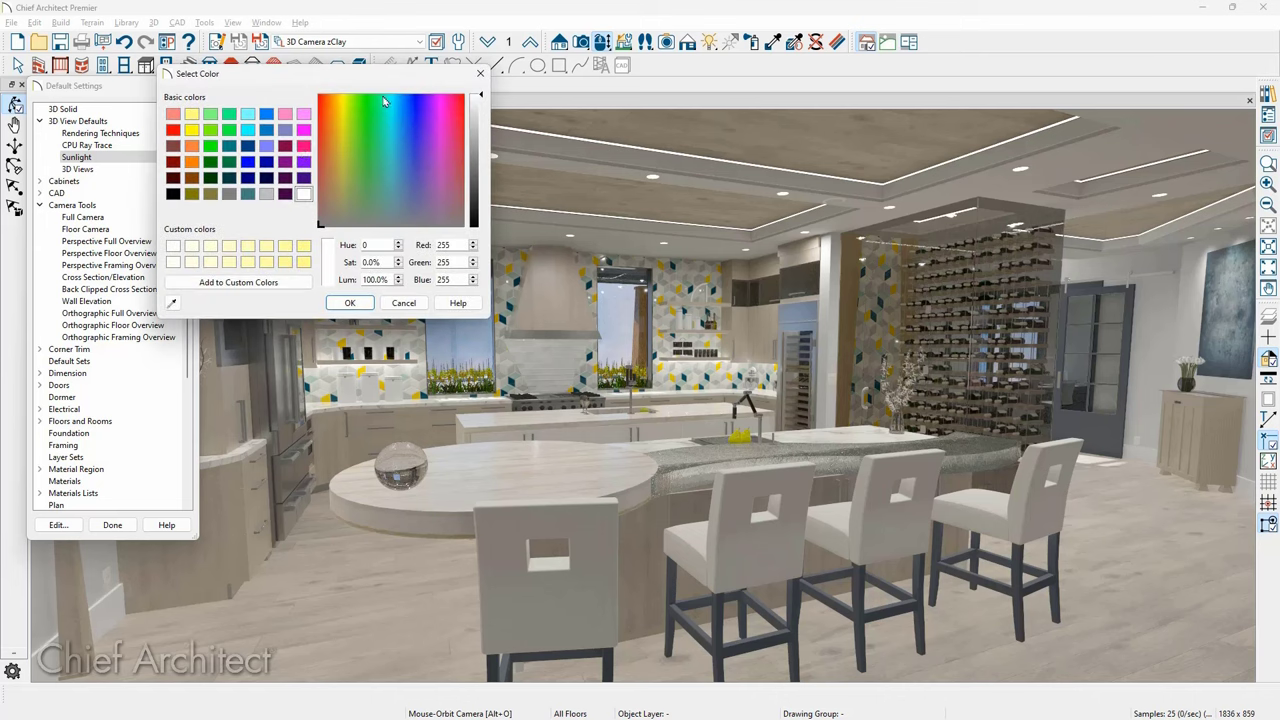
left_click(480, 73)
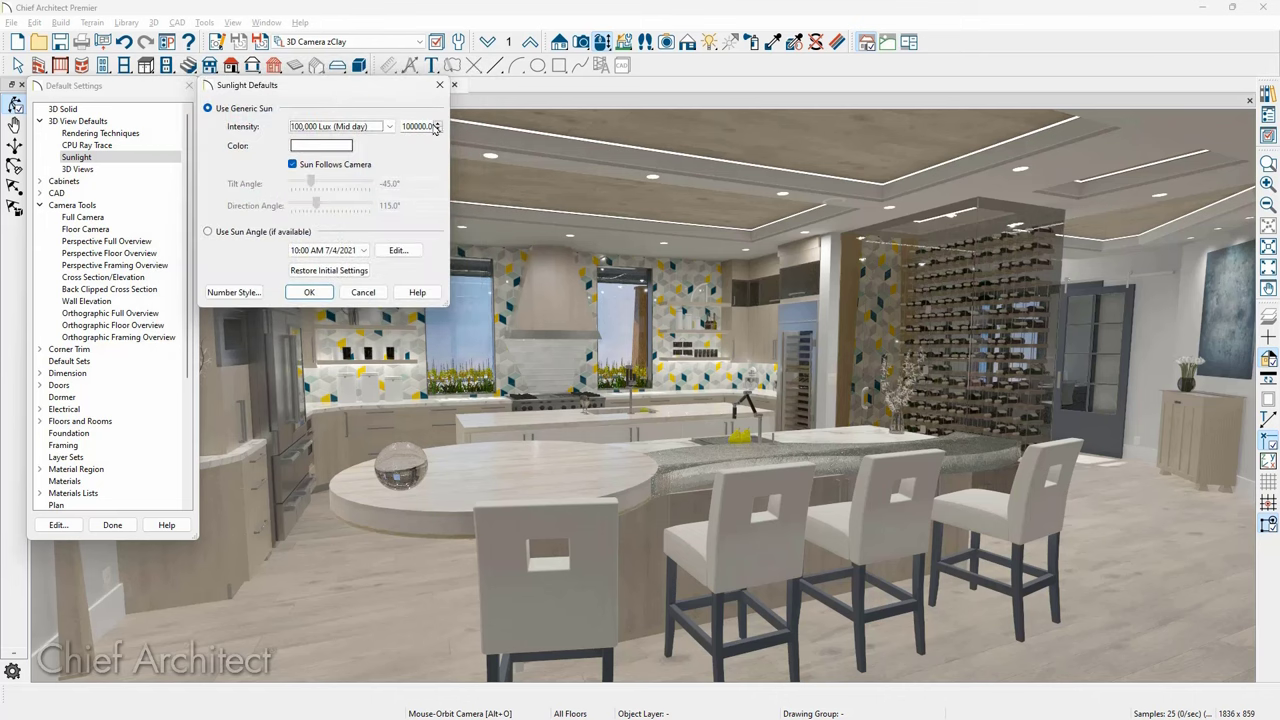
left_click(389, 127)
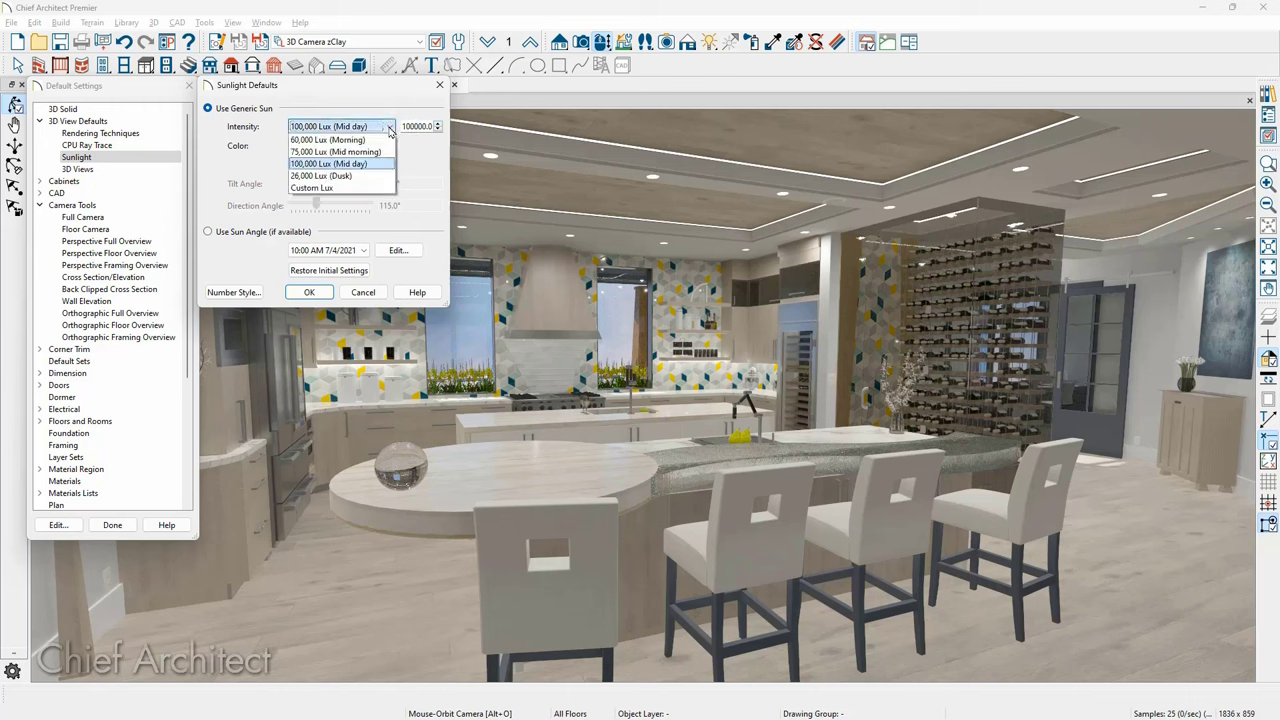
left_click(408, 128)
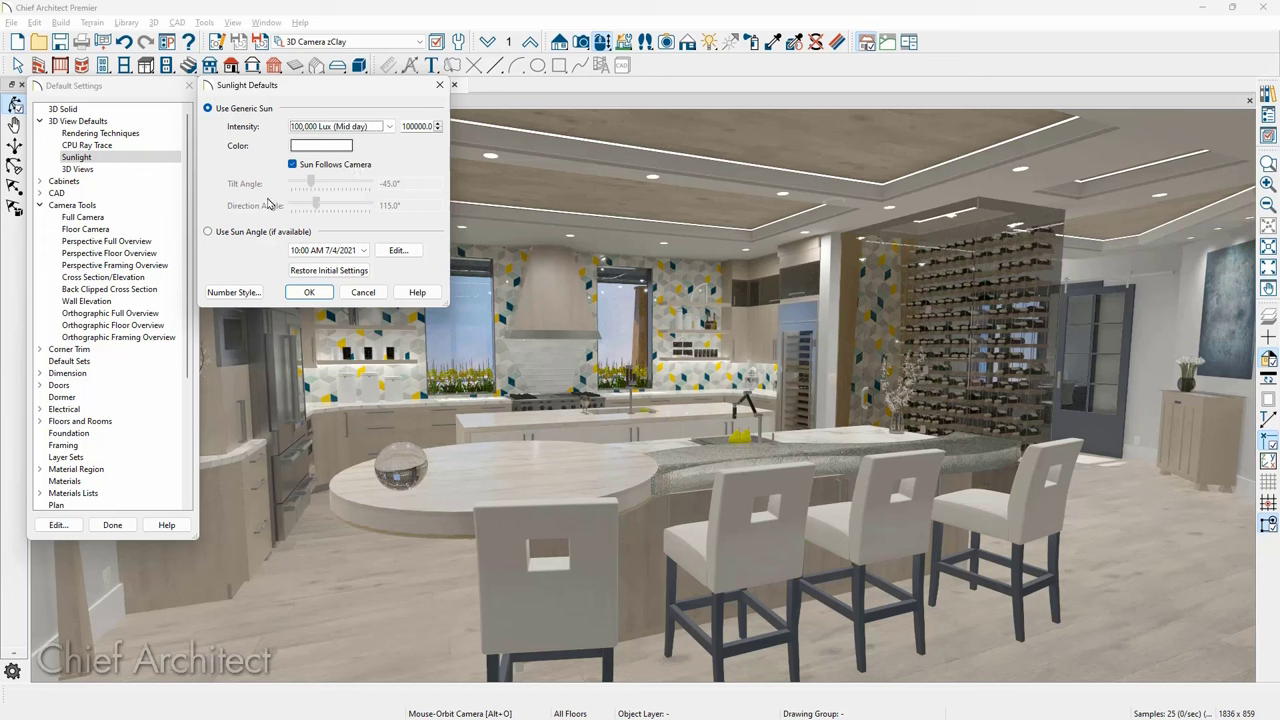
- Switch the Sunlight Defaults to Use Sun Angle and check the available sun angle dates and times
left_click(222, 233)
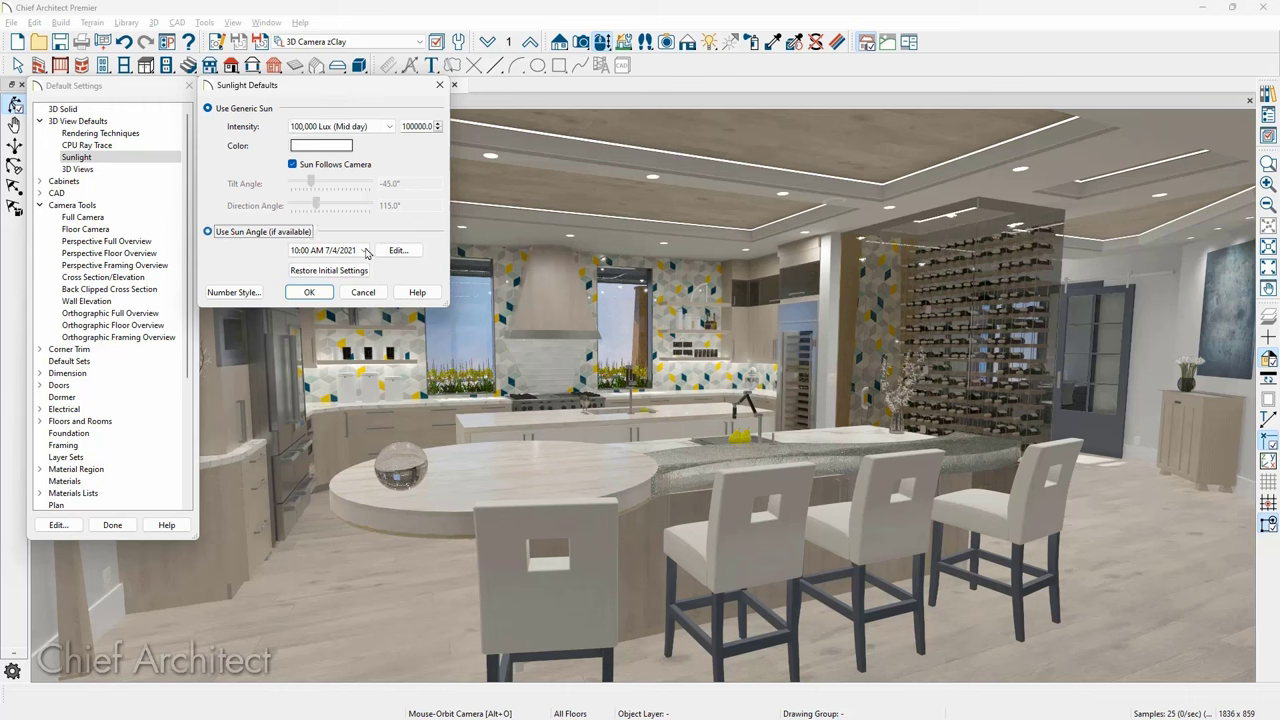
left_click(364, 251)
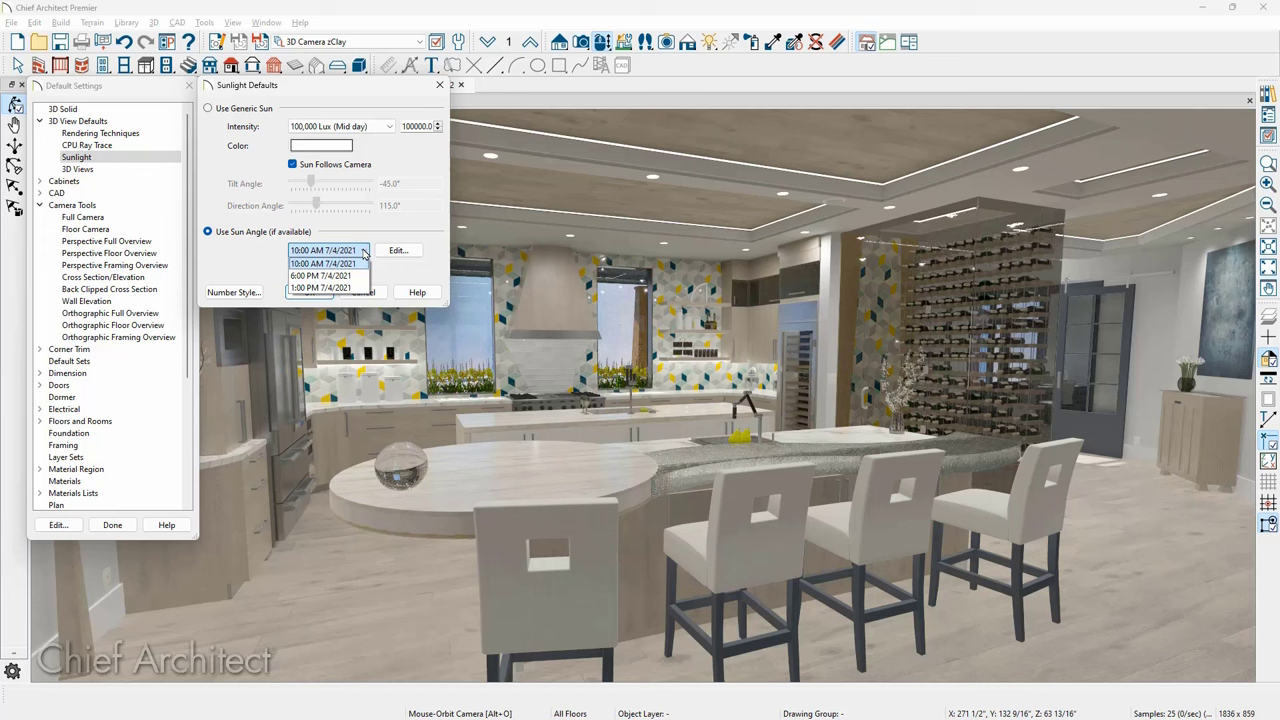
left_click(380, 295)
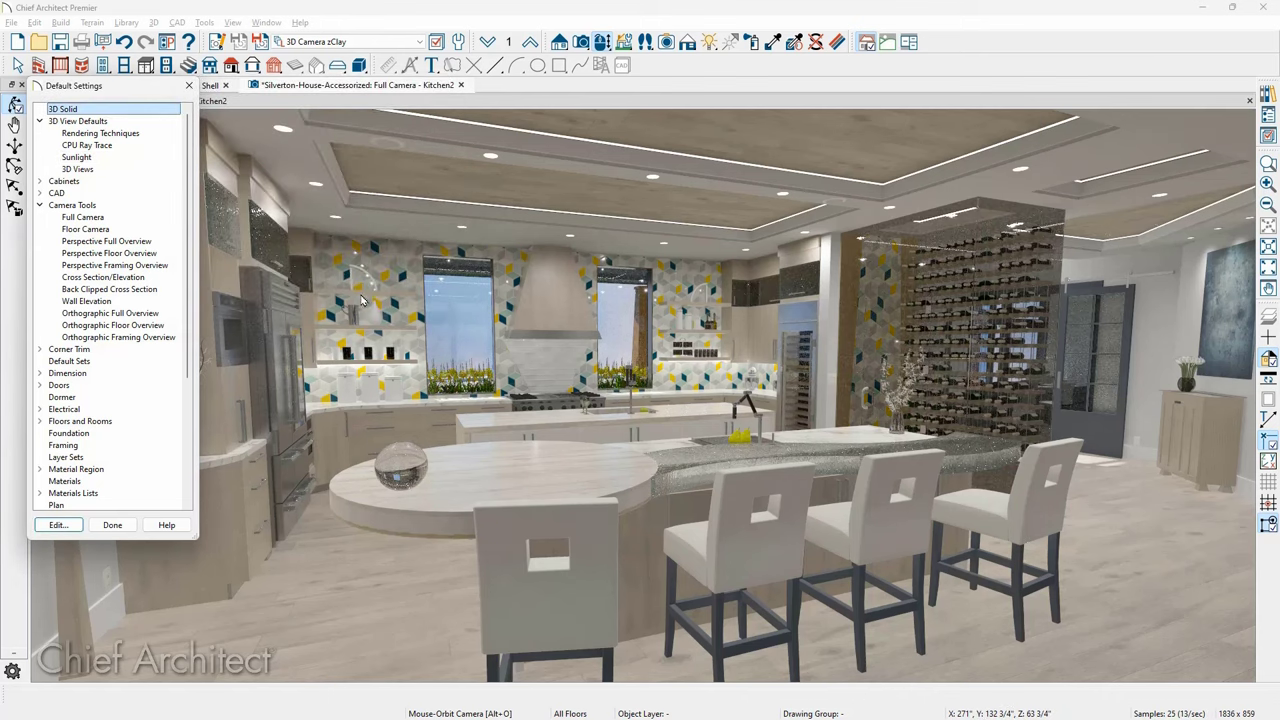
- Examine the CPU Ray Trace configurations and the Outdoor -- 400 configuration's general, lighting, advanced and image property options, leaving them unmodified
double_click(128, 148)
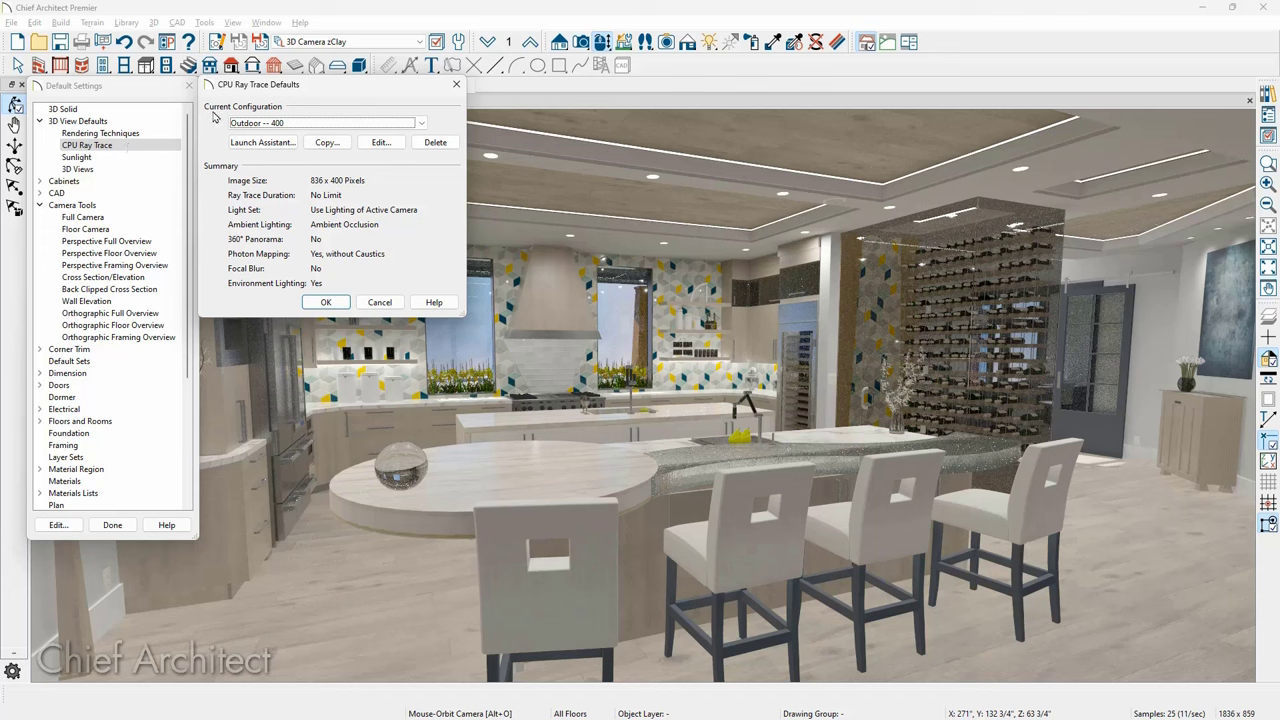
left_click(421, 124)
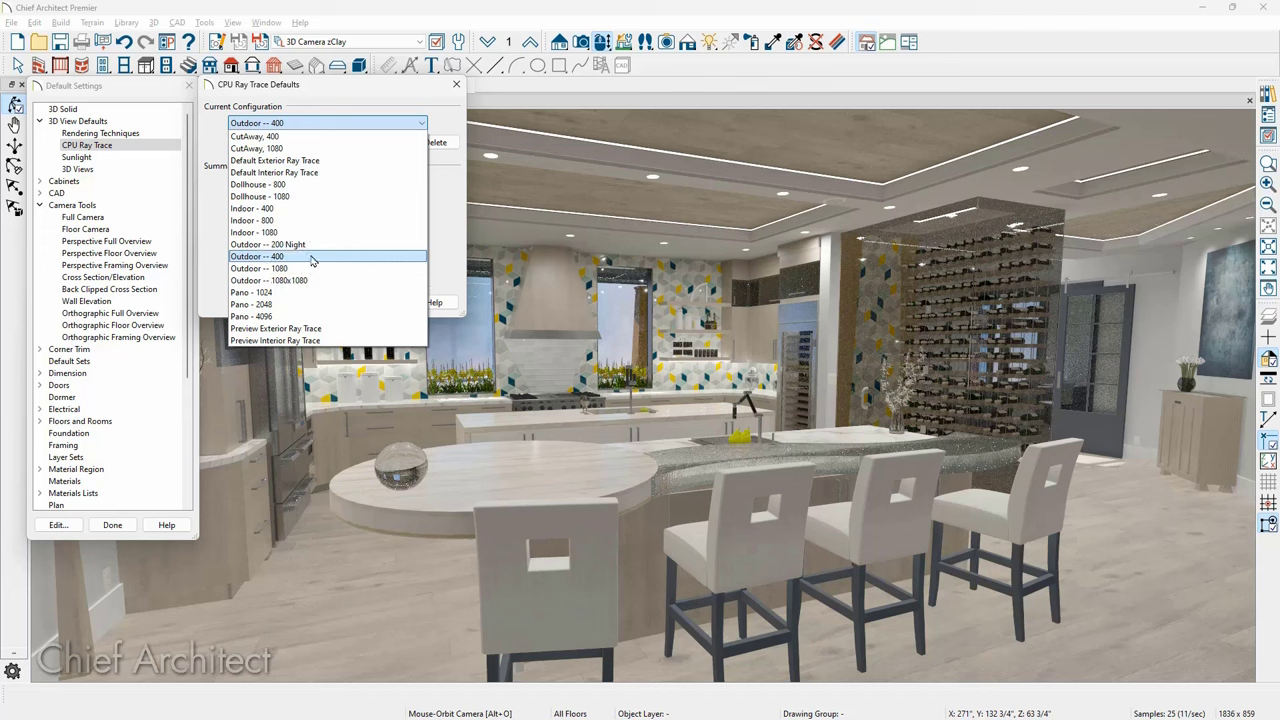
left_click(312, 257)
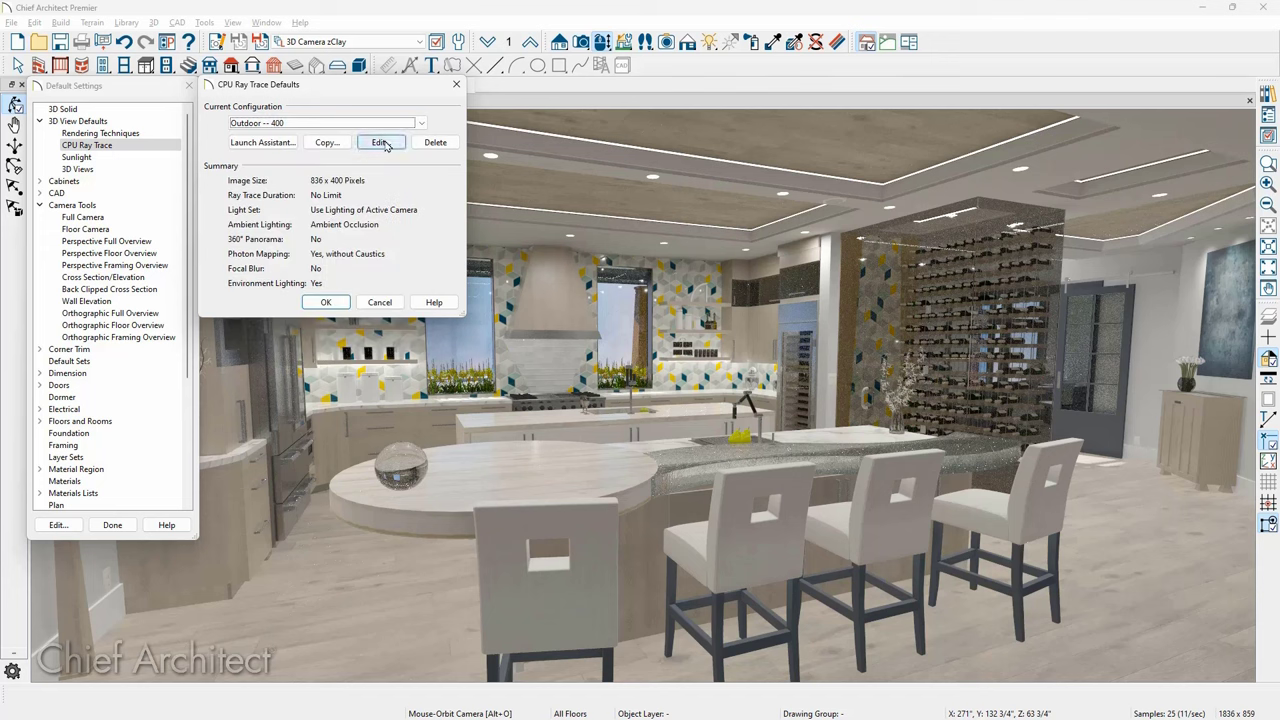
left_click(381, 143)
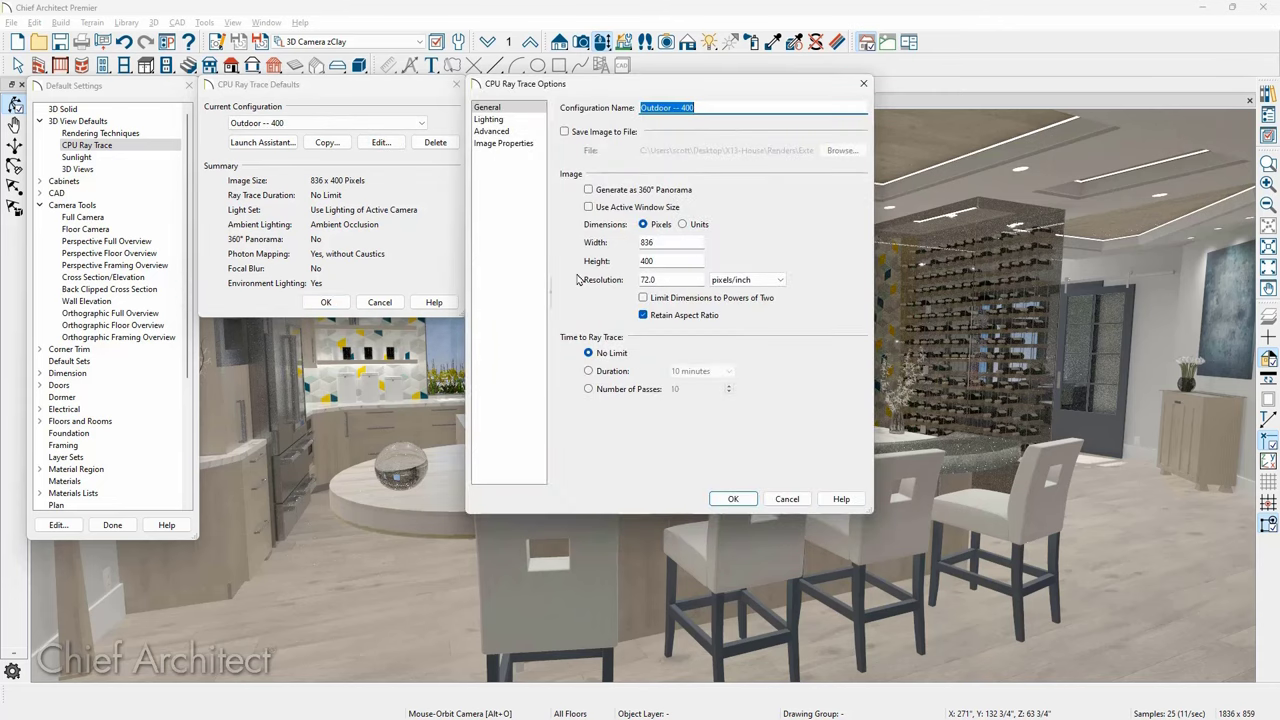
left_click(510, 121)
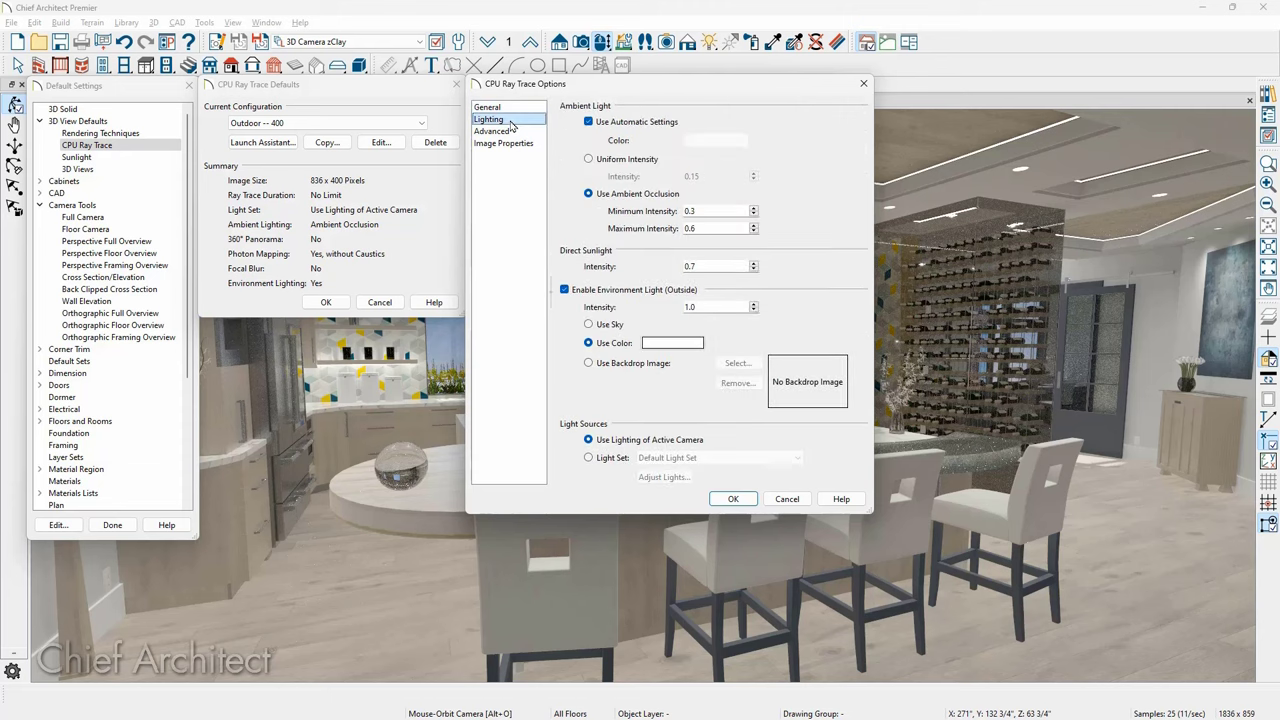
left_click(510, 131)
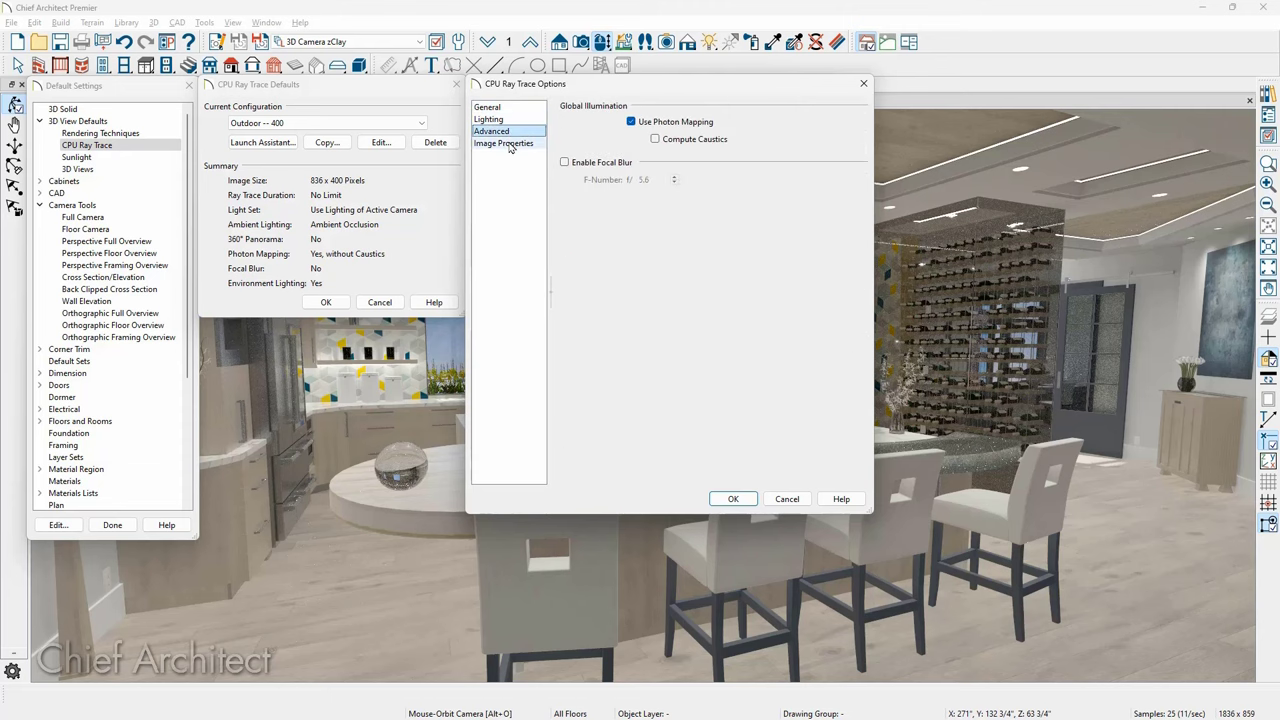
left_click(510, 144)
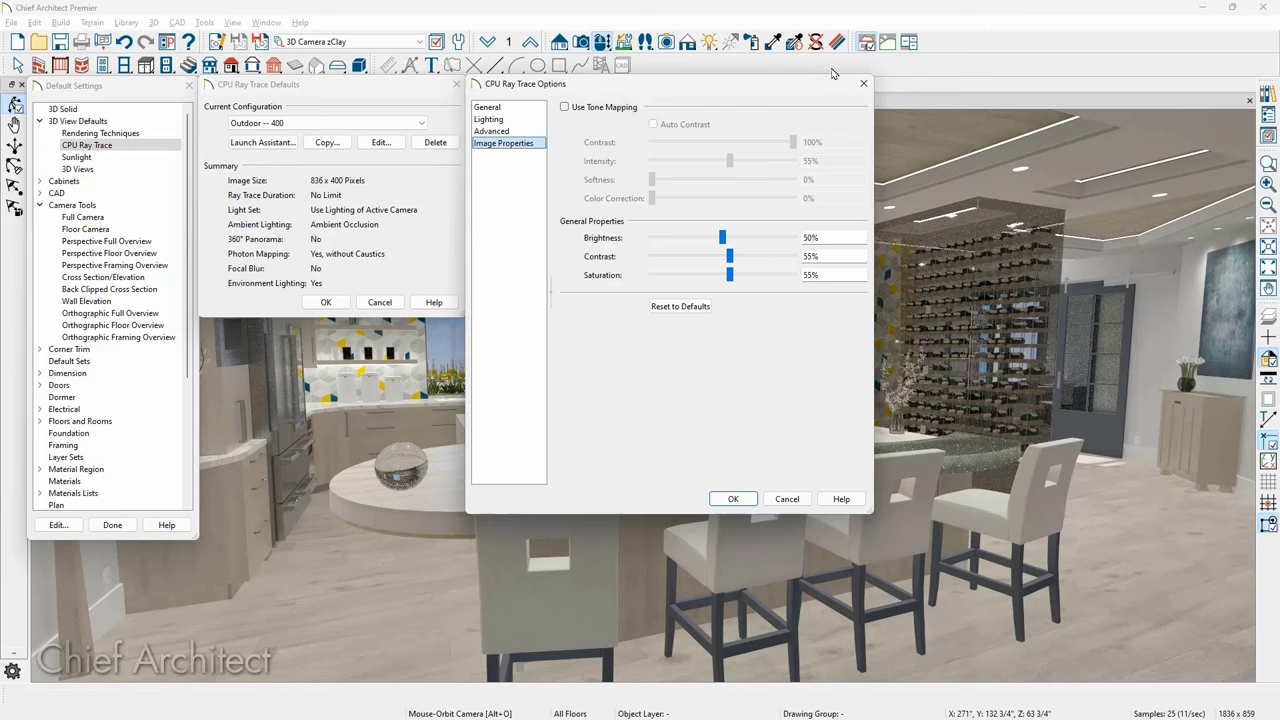
left_click(863, 83)
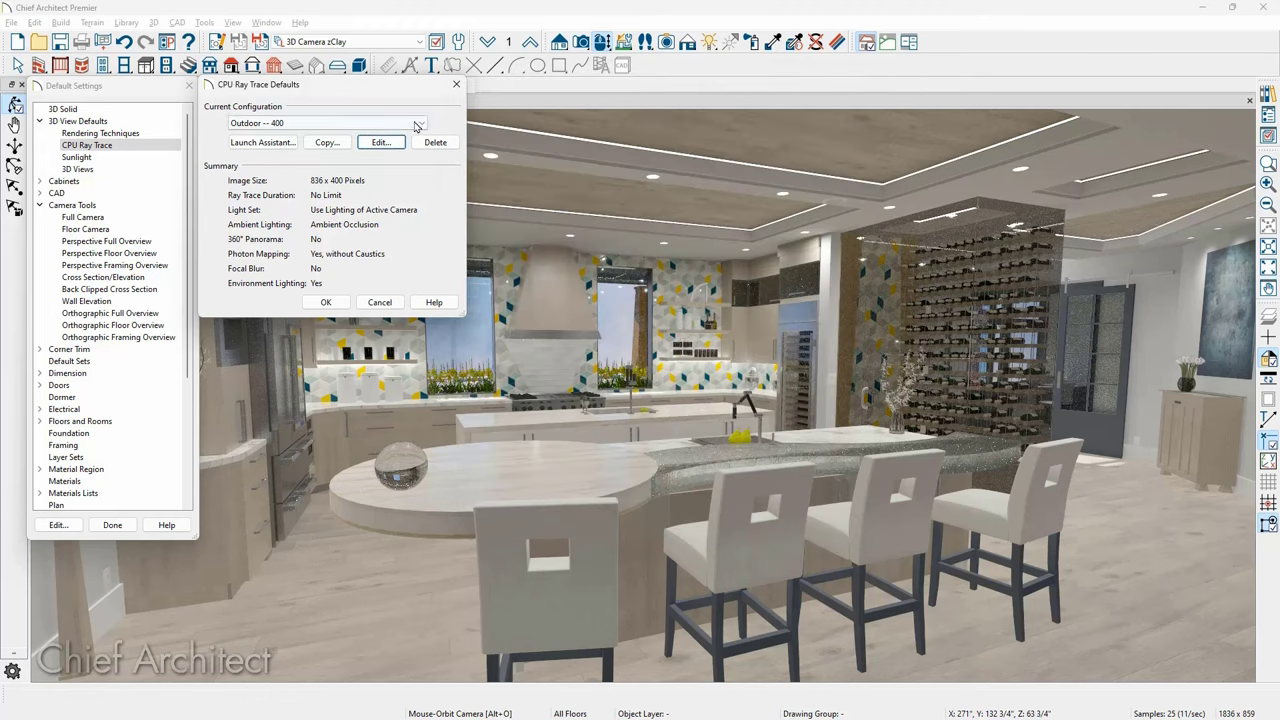
left_click(421, 123)
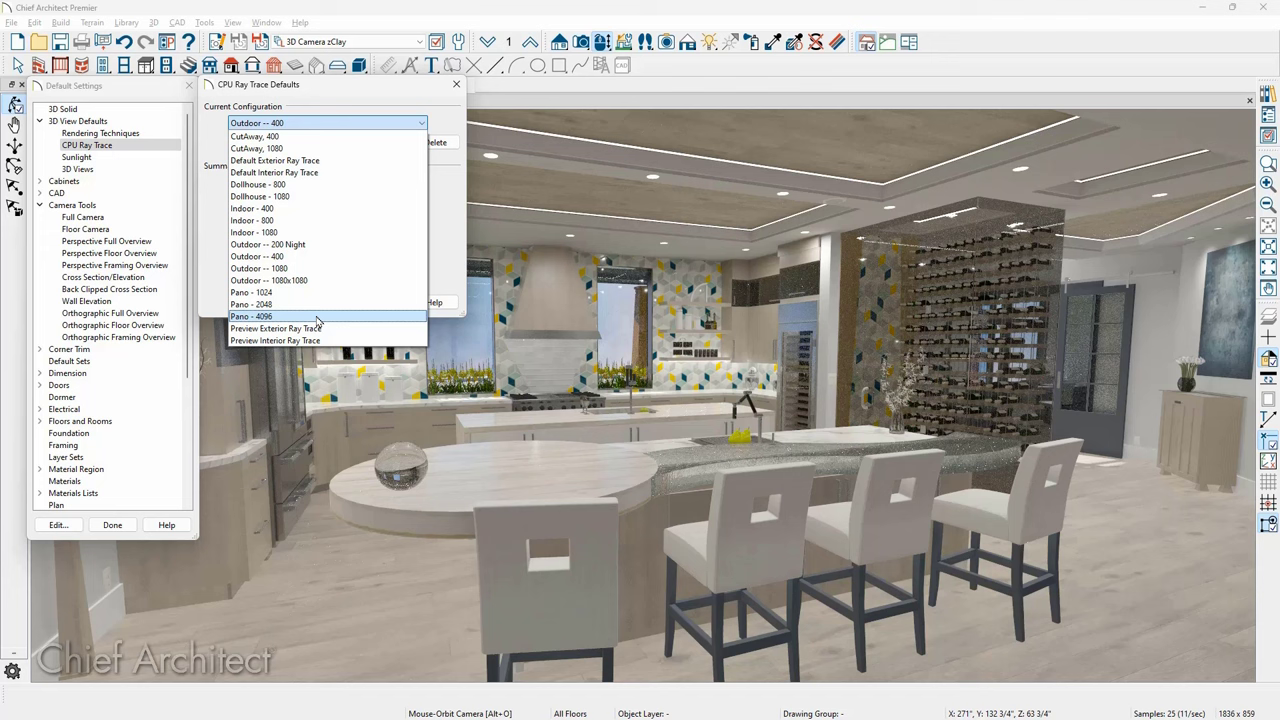
left_click(456, 84)
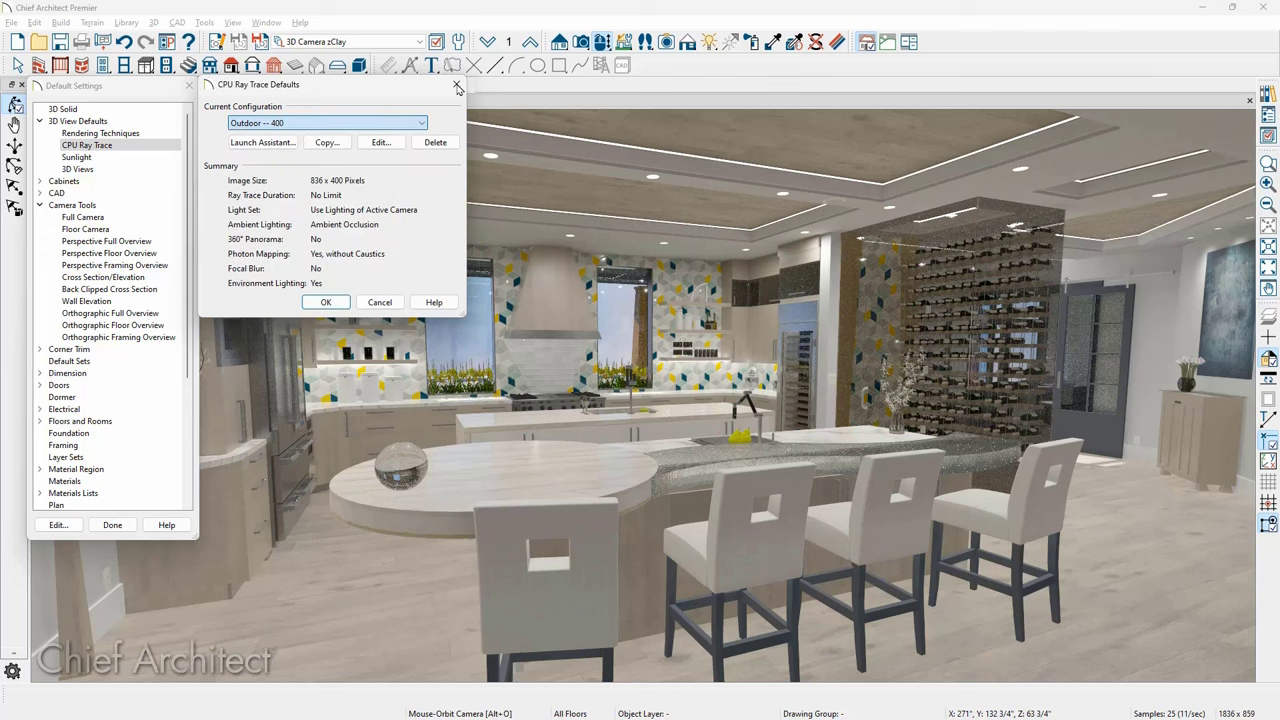
left_click(456, 84)
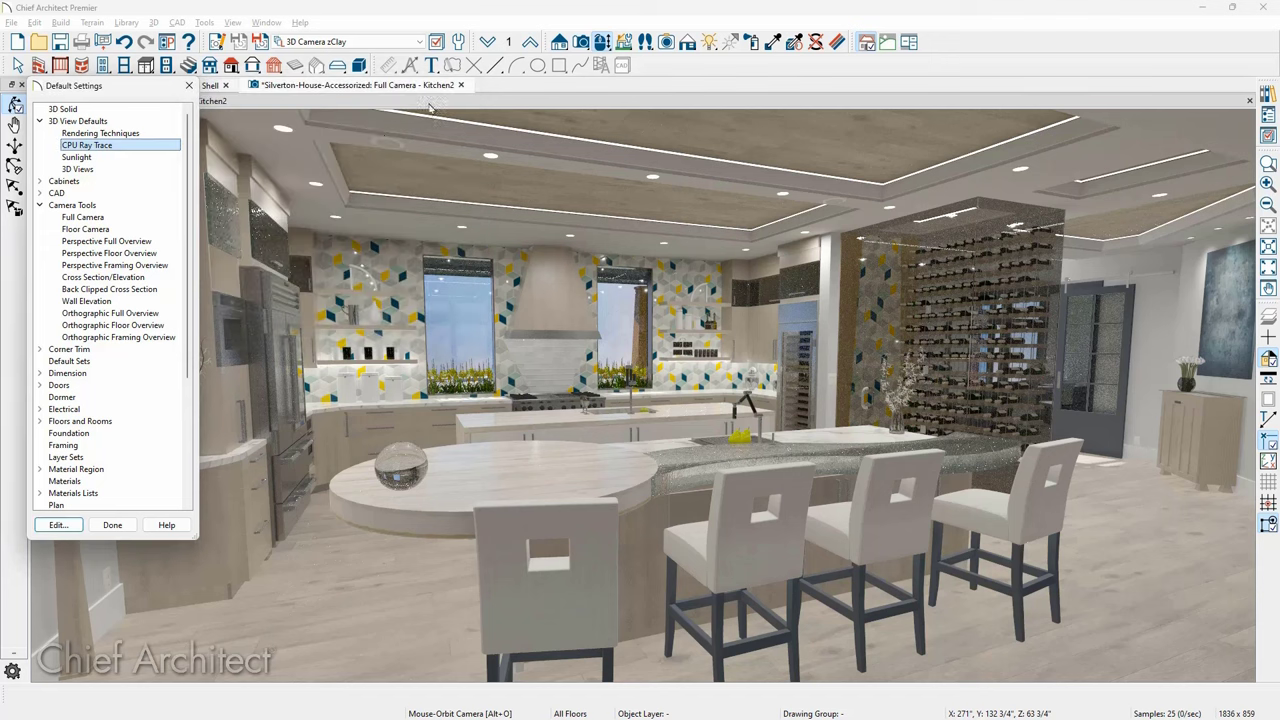
- Look over the Rendering Technique Defaults for Physically Based (Ray Trace) and Clay, returning to the Standard technique
double_click(145, 133)
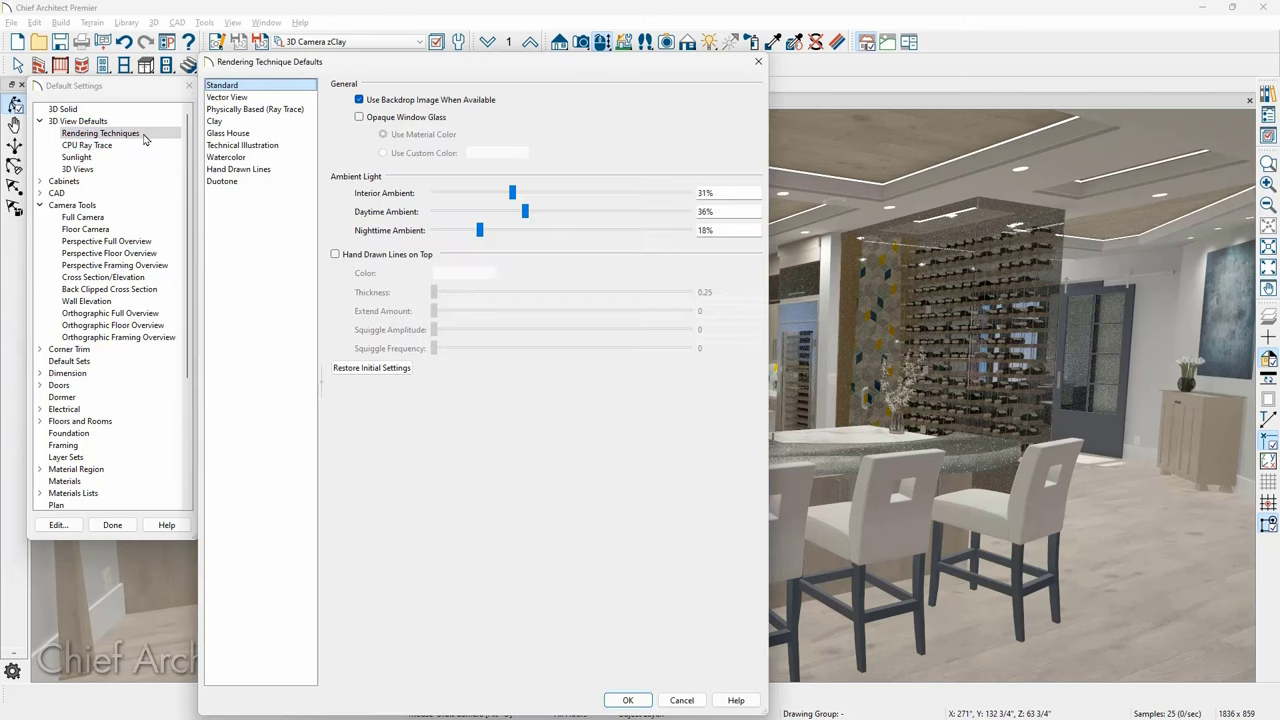
left_click(262, 109)
left_click(262, 122)
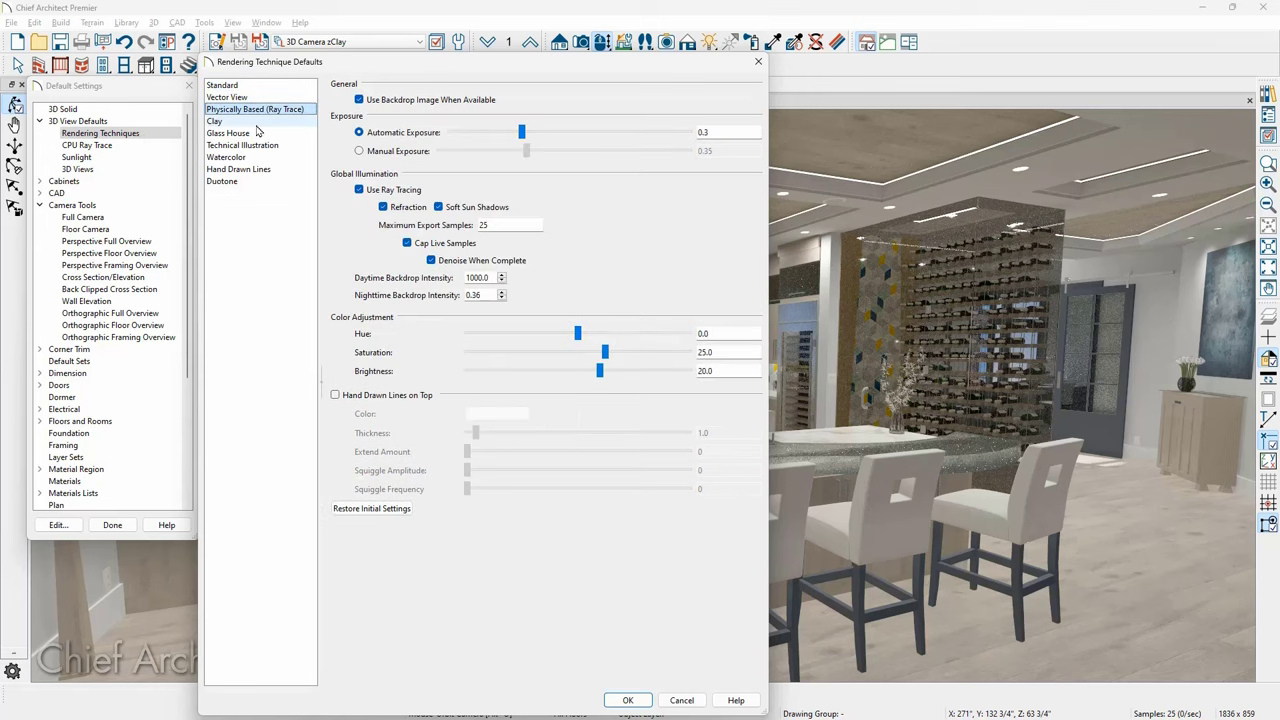
left_click(260, 88)
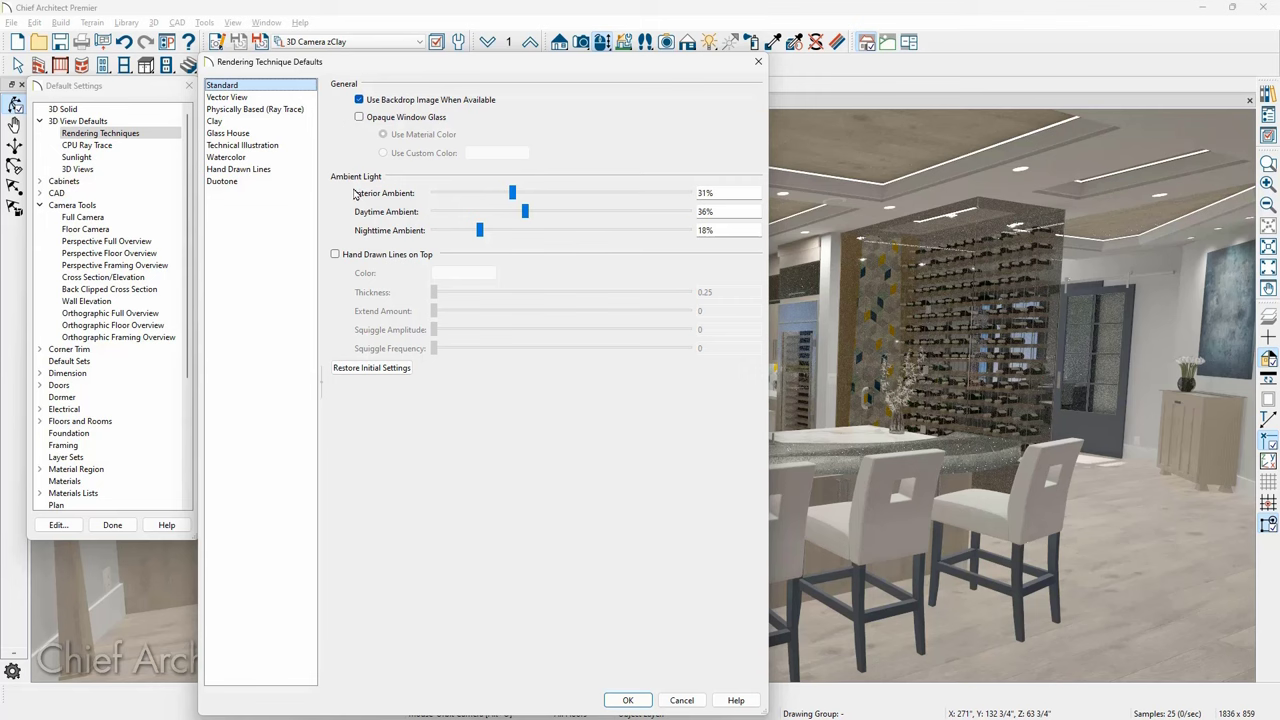
- Try Hand Drawn Lines on Top for the Standard rendering technique, inspect its line thickness, and disable it again
left_click(335, 255)
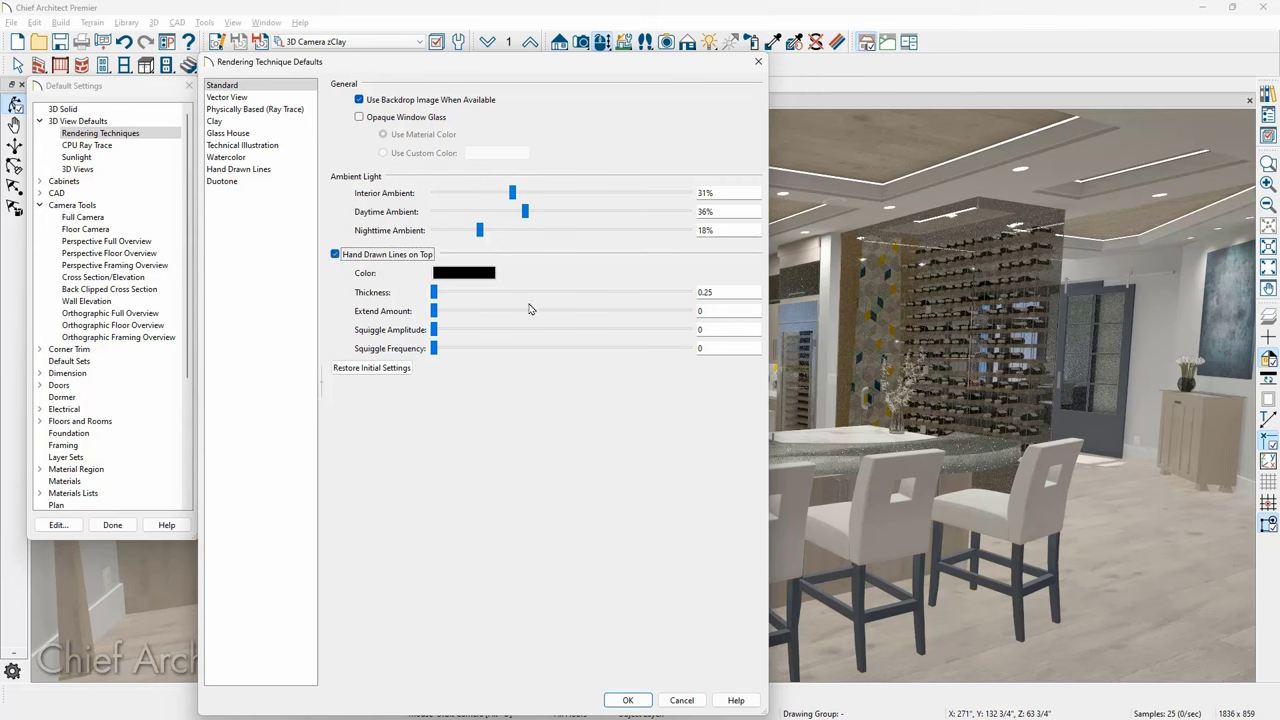
double_click(696, 292)
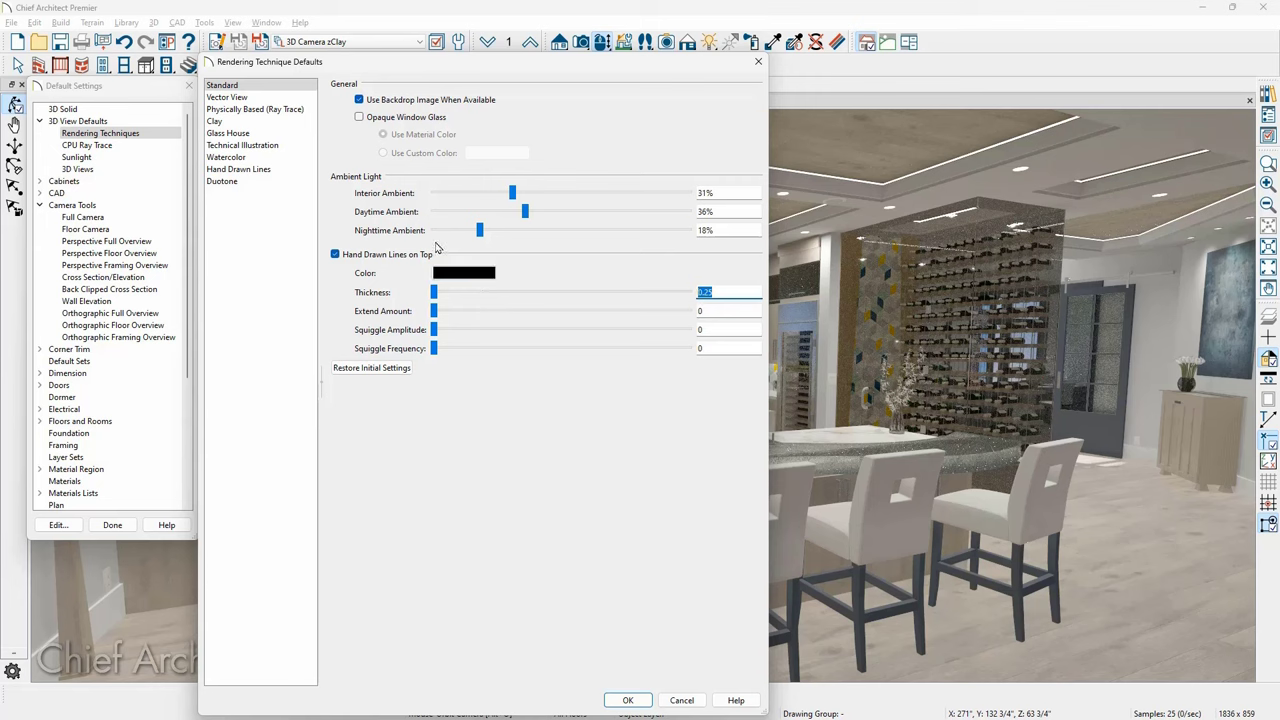
left_click(387, 258)
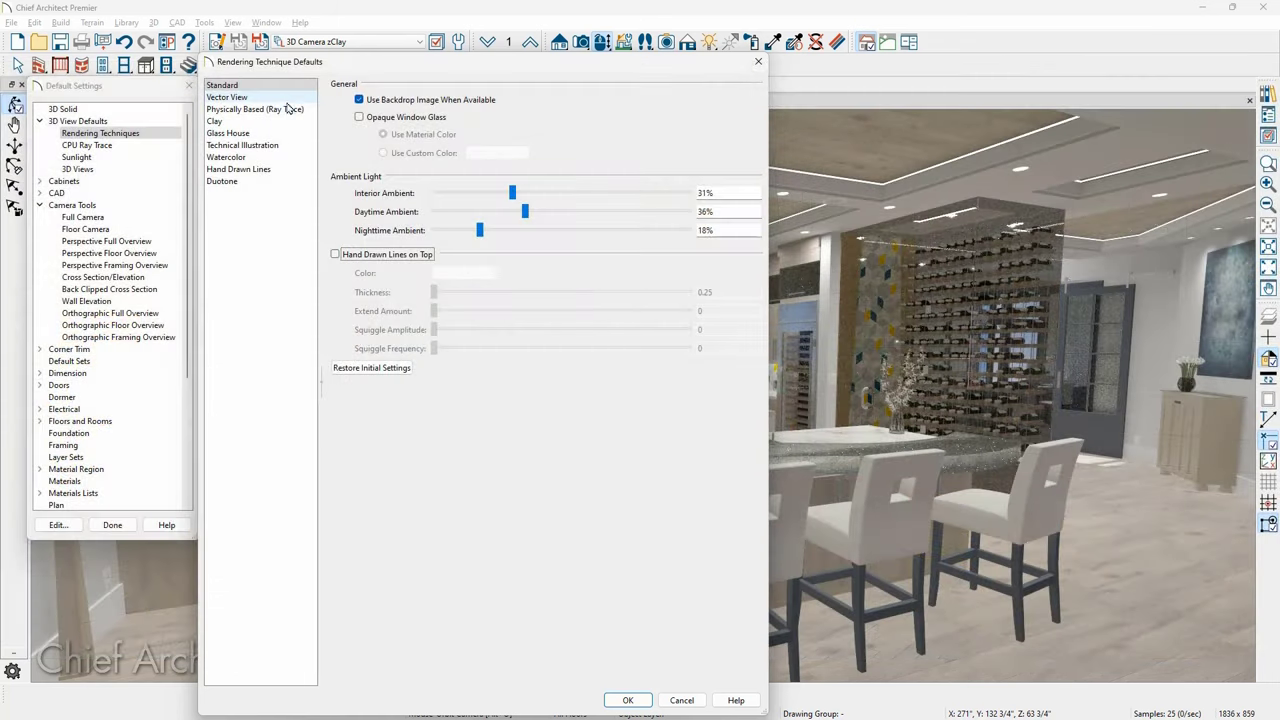
- Examine the Physically Based (Ray Trace) technique's exposure, export samples, backdrop intensity and Hand Drawn Lines on Top defaults
left_click(287, 109)
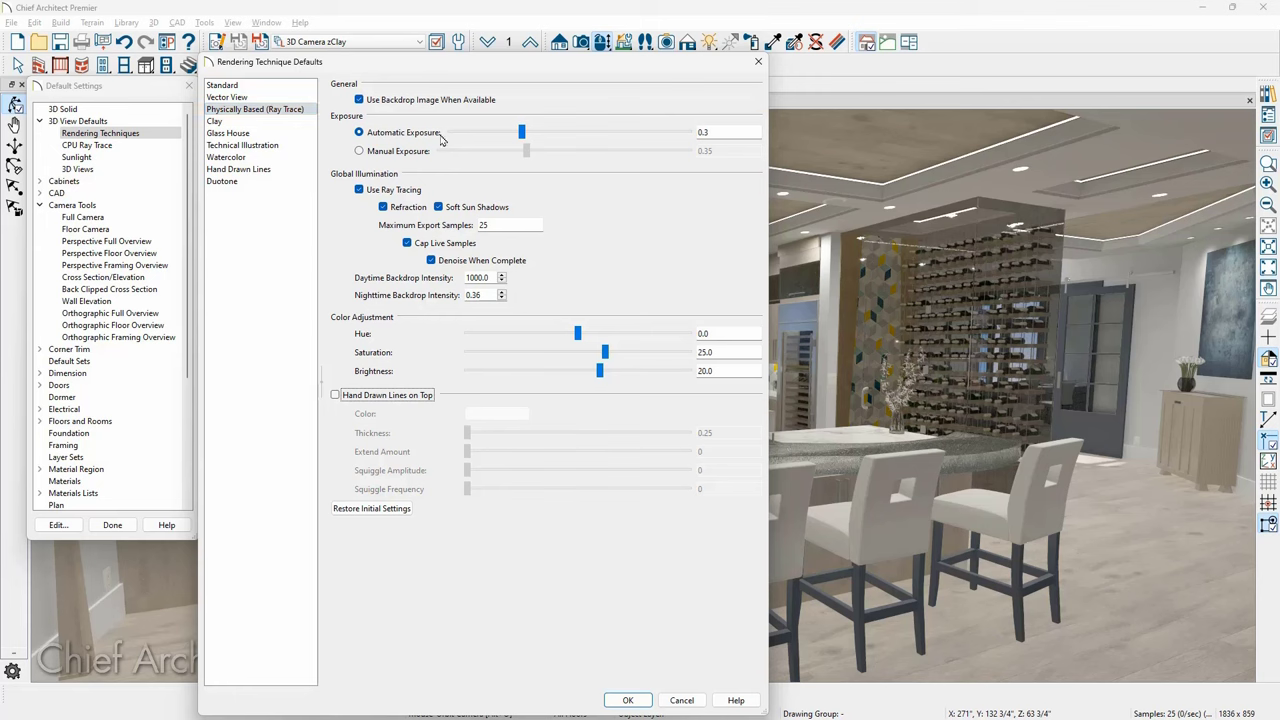
left_click(716, 133)
left_click(494, 225)
left_click_drag(490, 279, 450, 281)
left_click(335, 396)
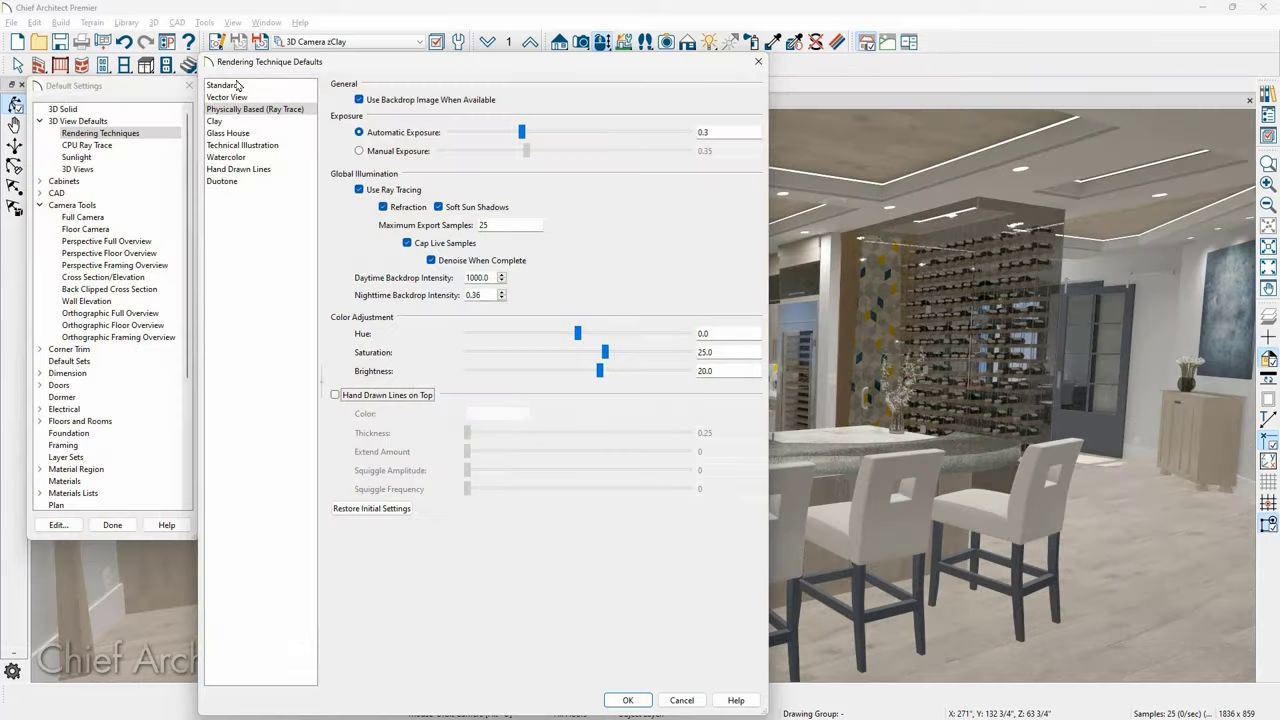
- Review the Clay technique's exposure and maximum export samples, enable Hand Drawn Lines on Top and check its line thickness
left_click(235, 122)
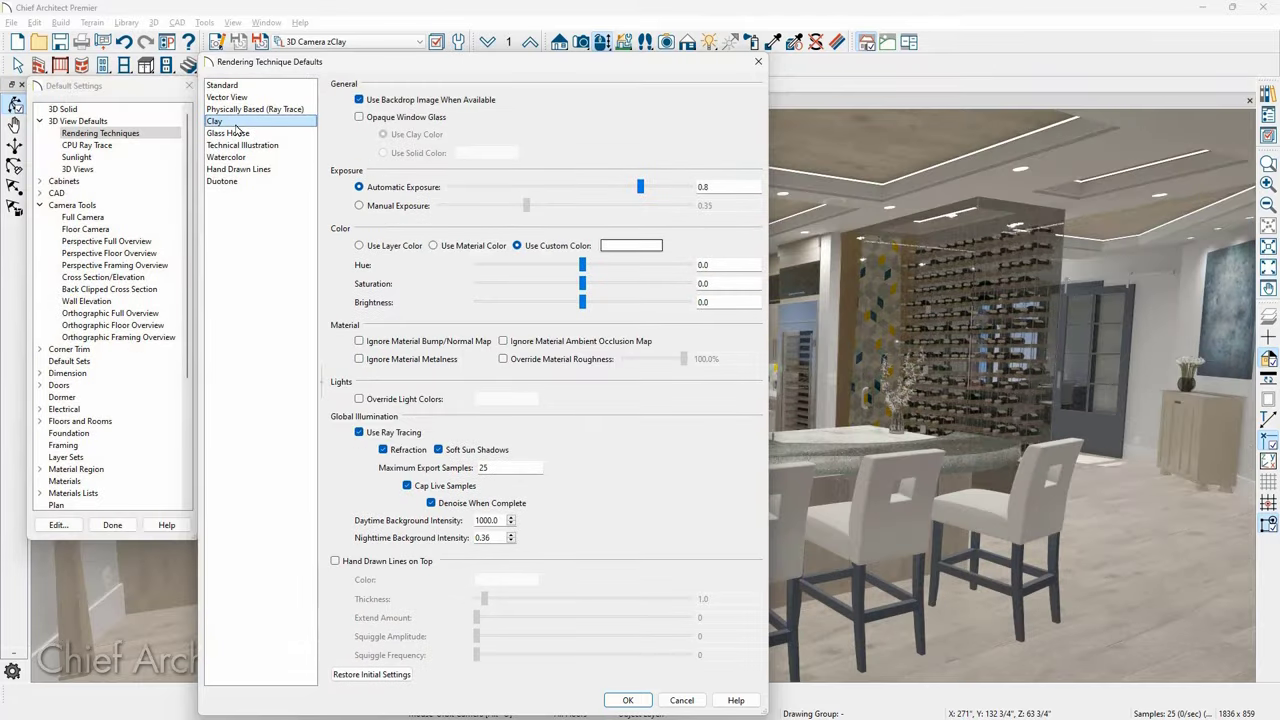
left_click(721, 187)
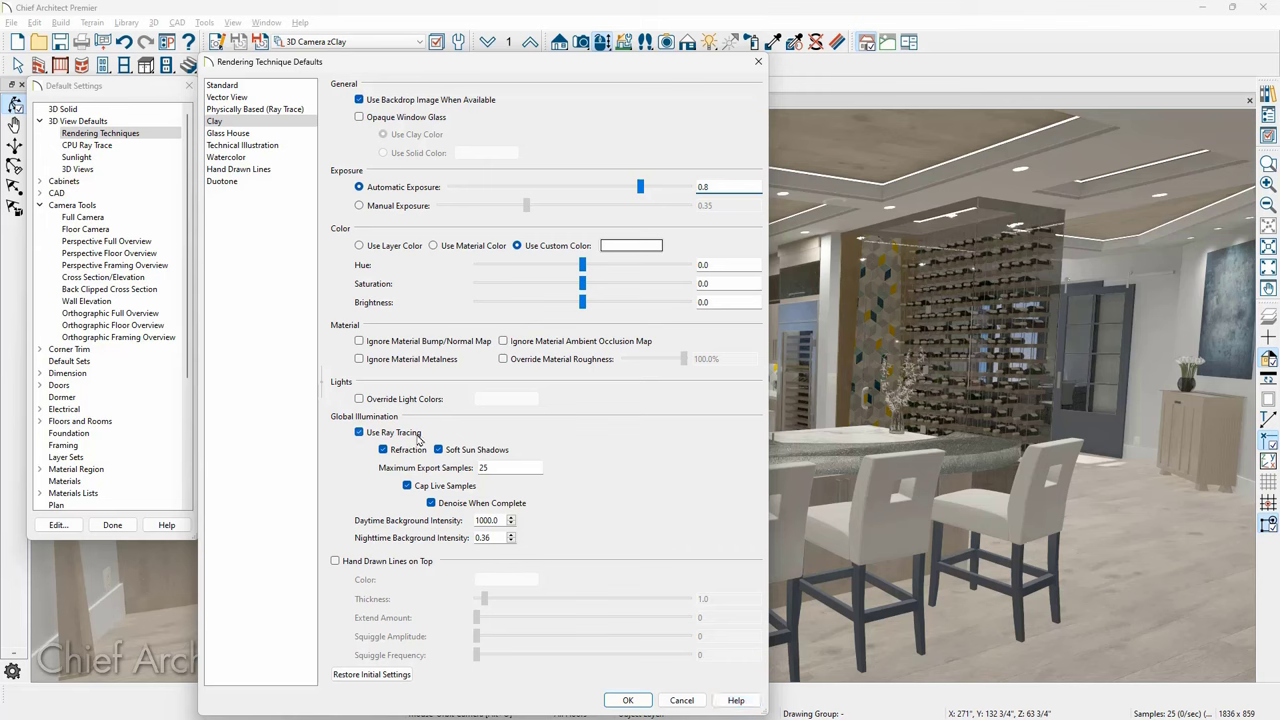
left_click(492, 467)
left_click(363, 562)
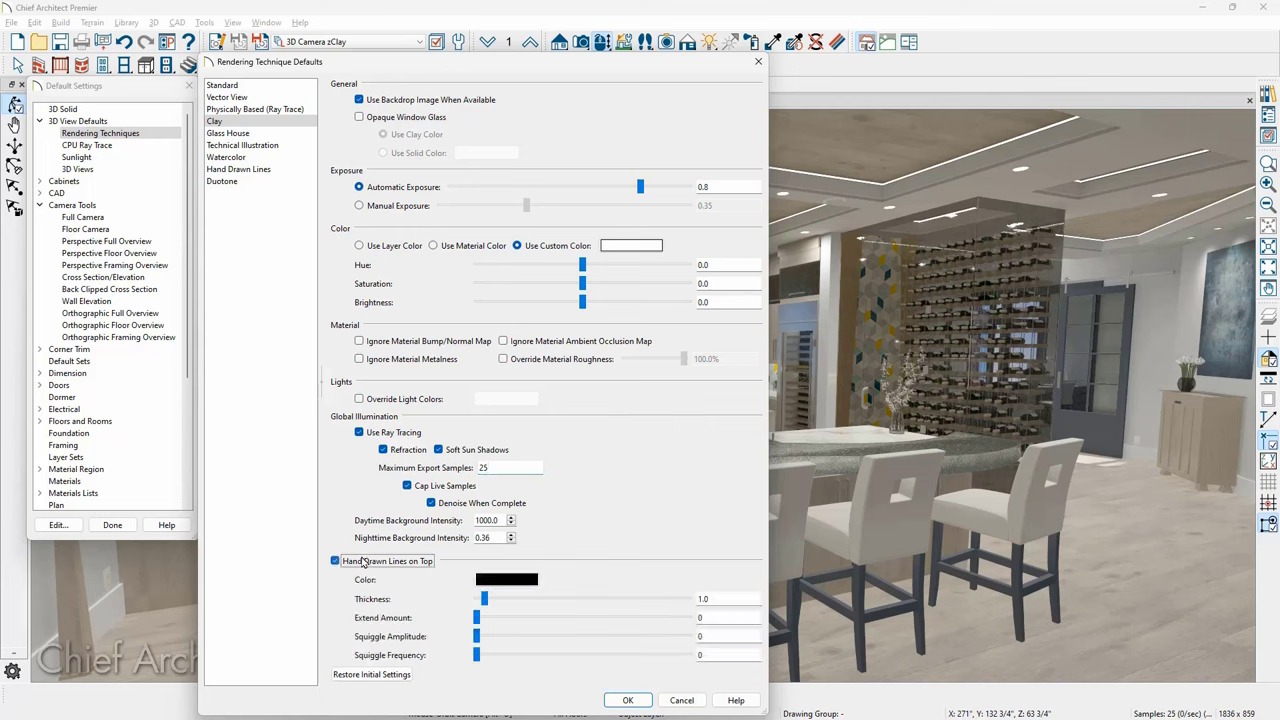
double_click(730, 597)
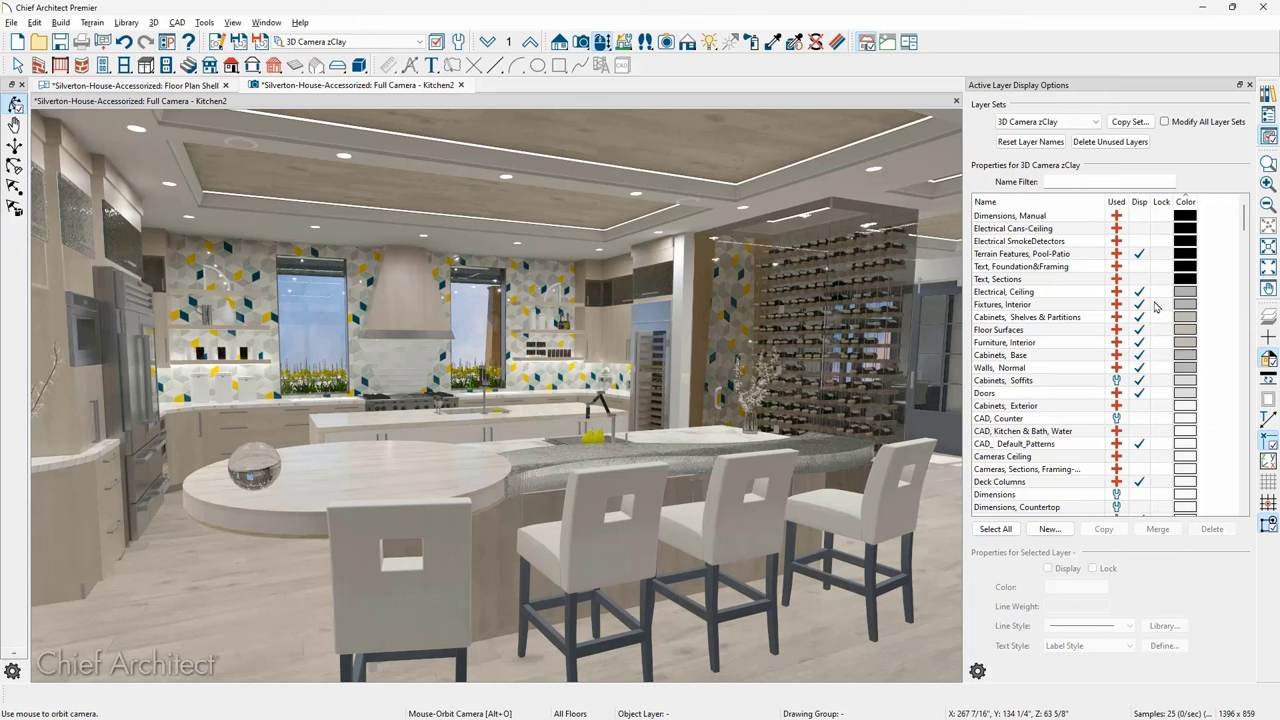
- Switch the Kitchen2 camera's rendering technique to Clay, review its Clay color and hand-drawn line options, and apply them
left_click(218, 47)
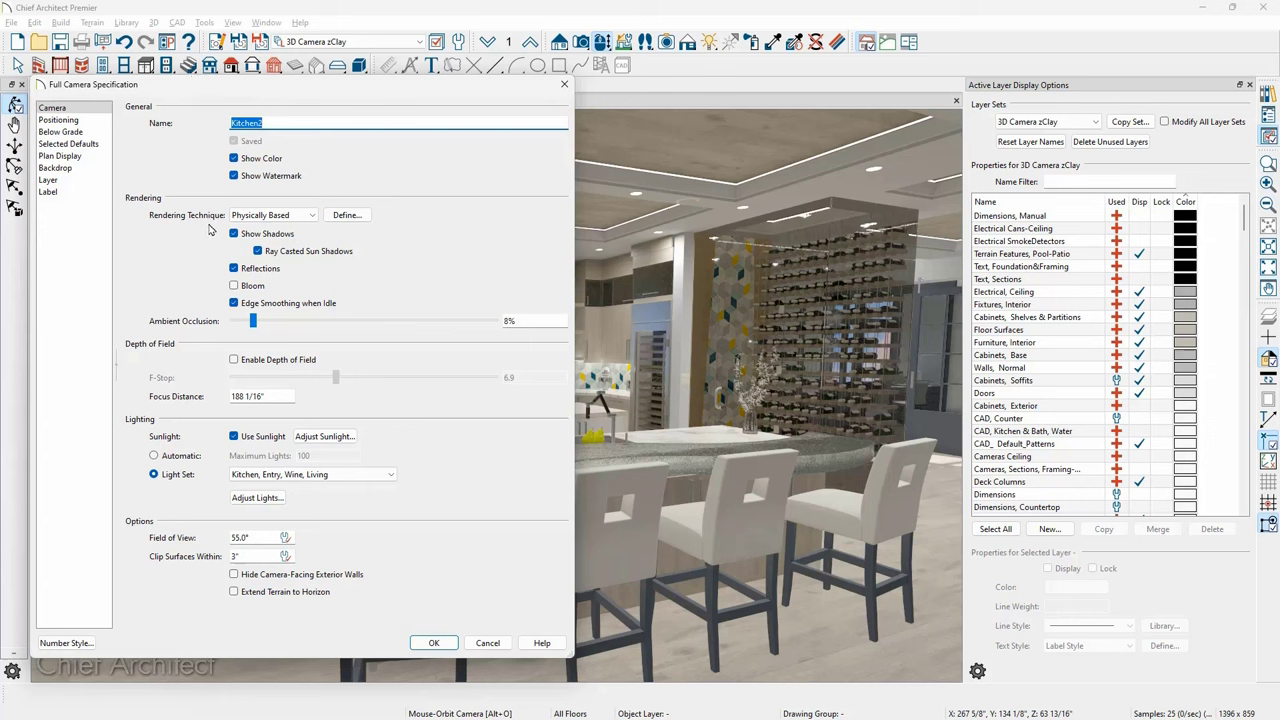
left_click(314, 220)
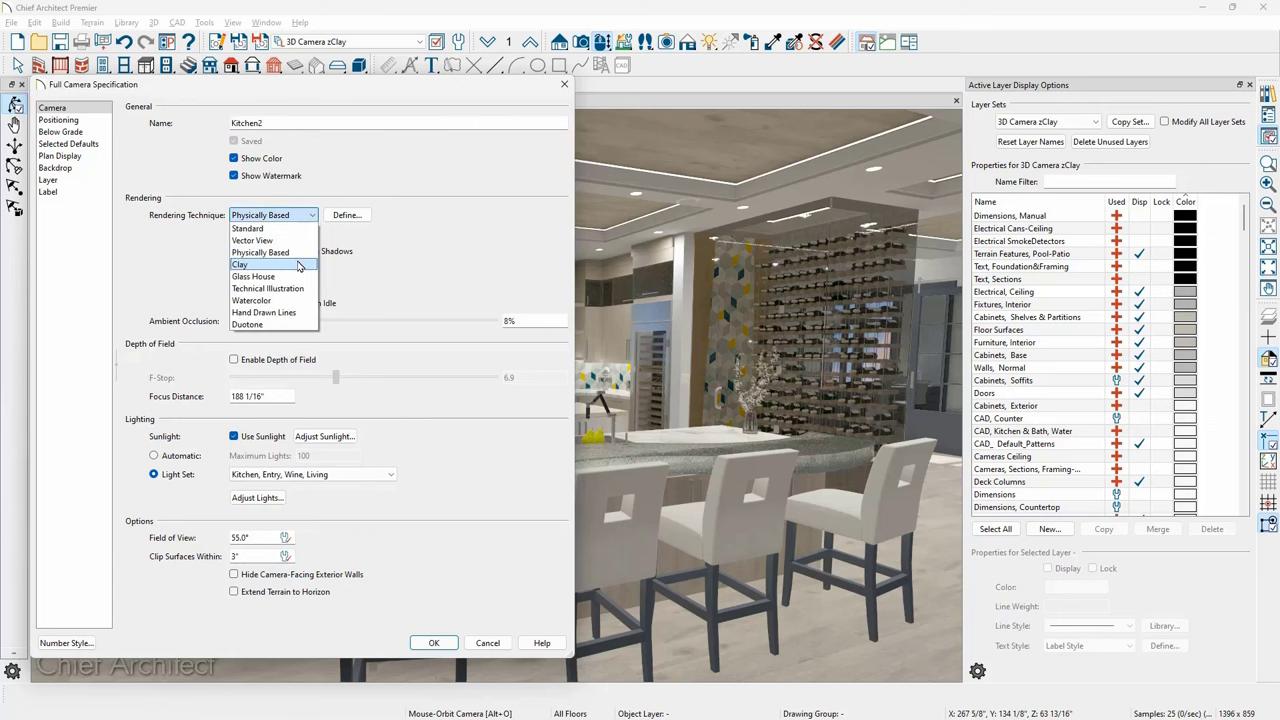
left_click(298, 265)
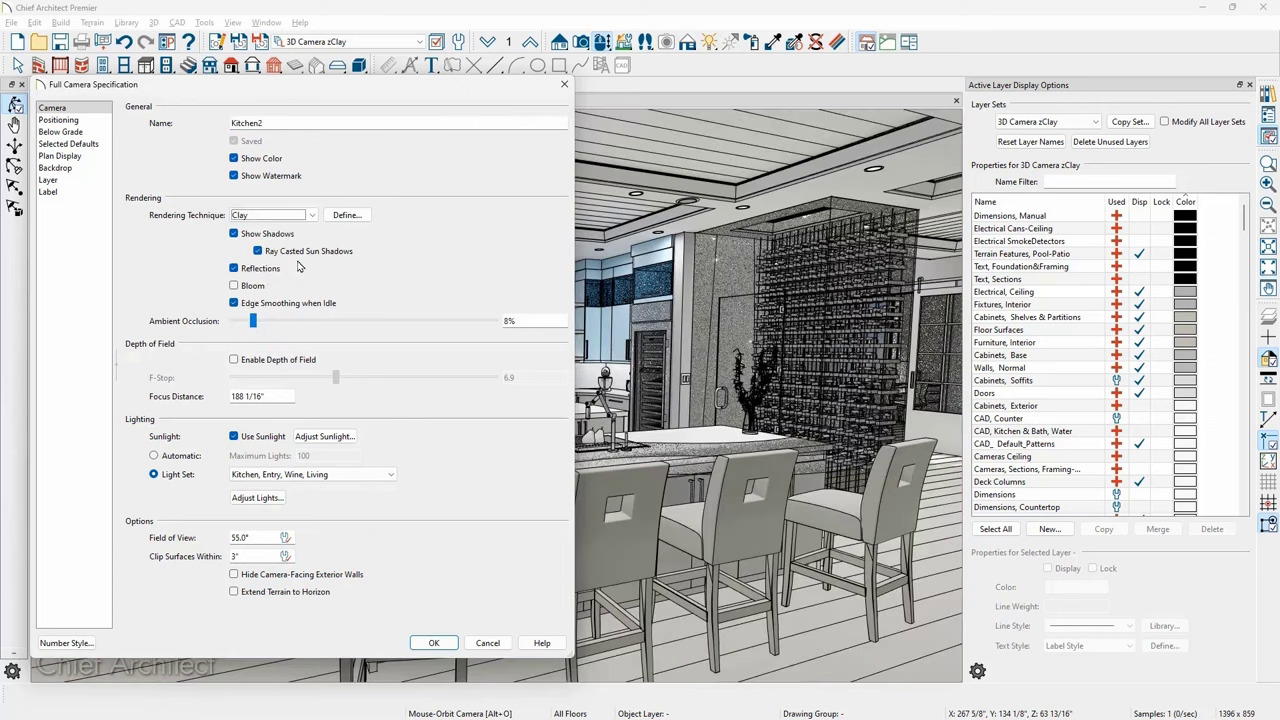
left_click(346, 215)
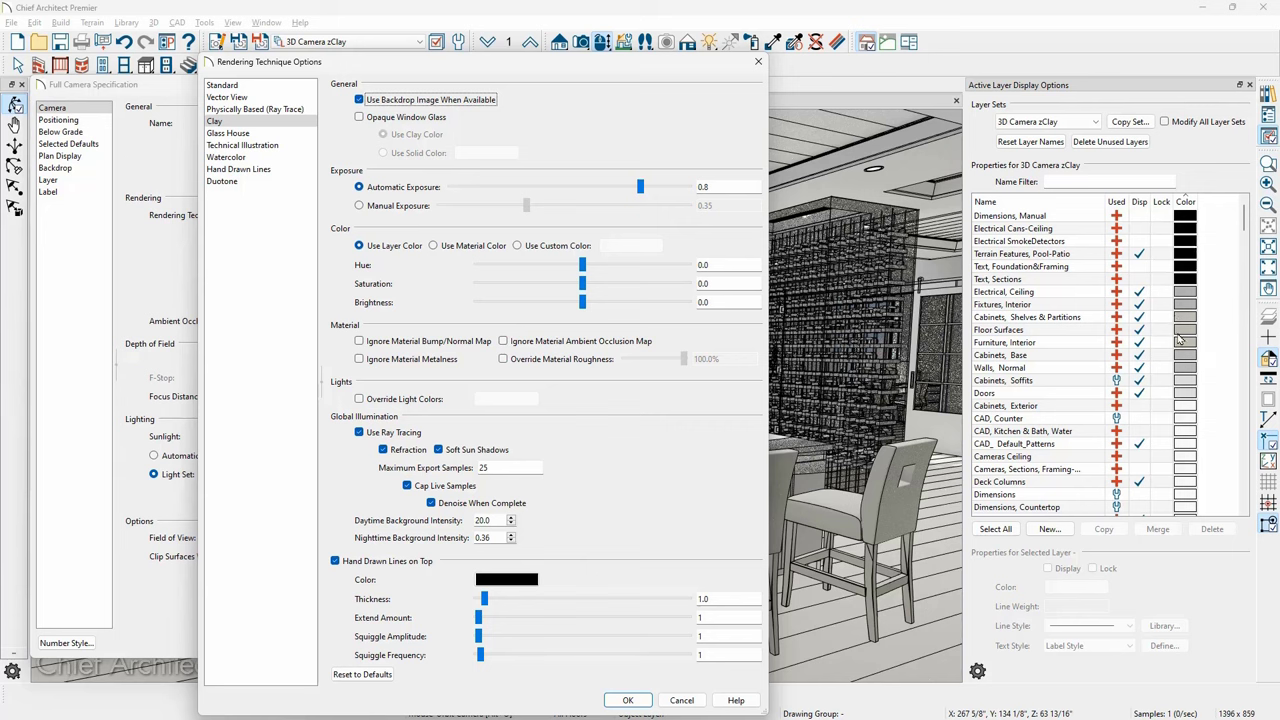
mouse_move(664, 66)
left_mouse_down()
mouse_move(687, 400)
mouse_move(659, 91)
left_mouse_up()
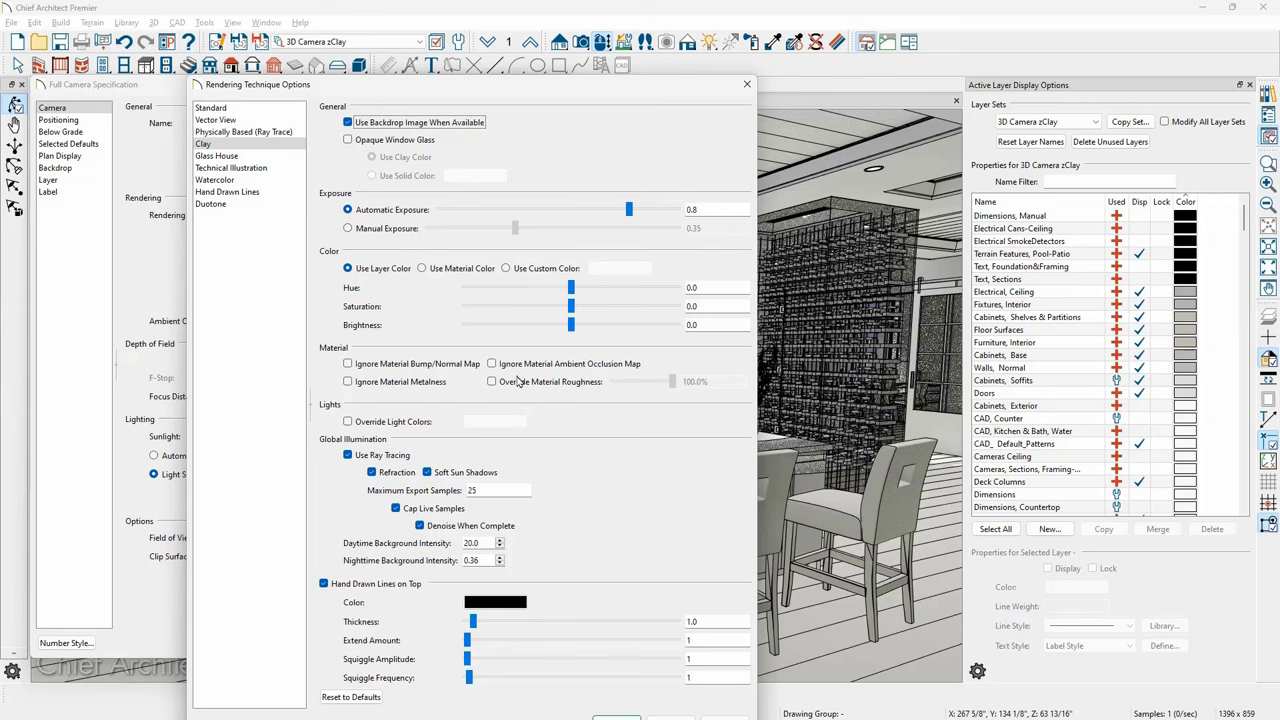
left_click_drag(541, 90, 535, 62)
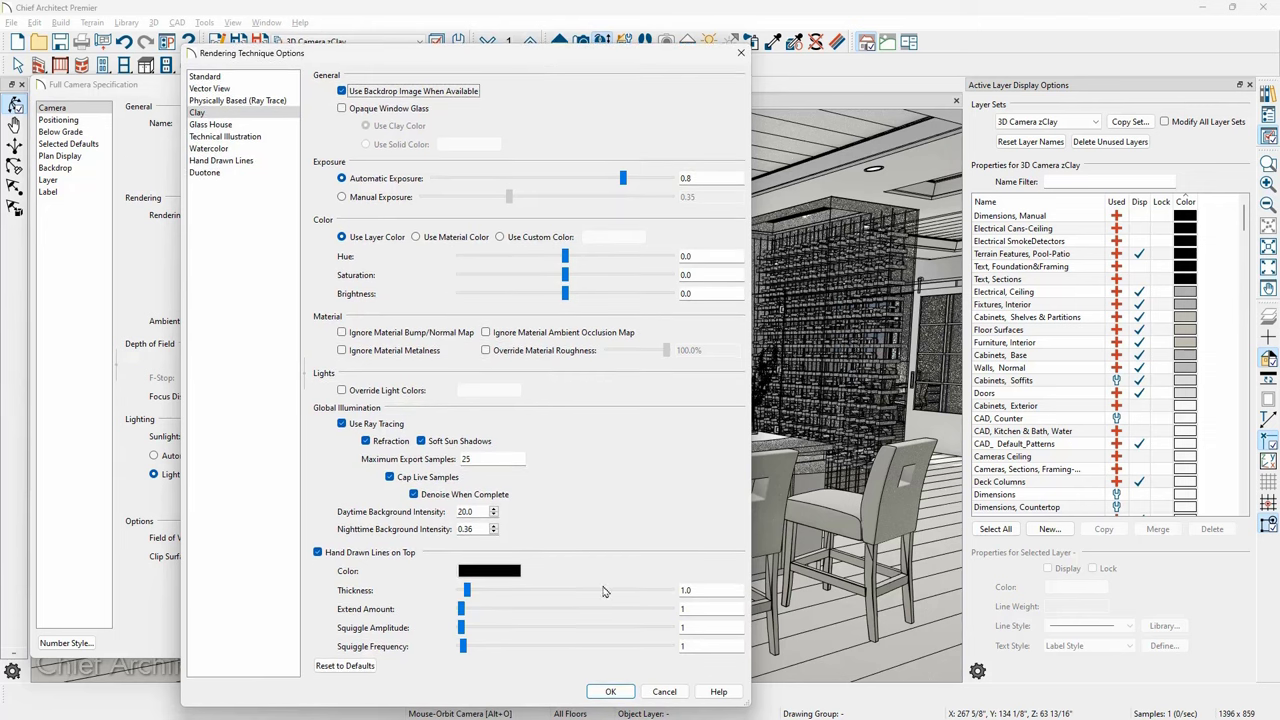
left_click(612, 692)
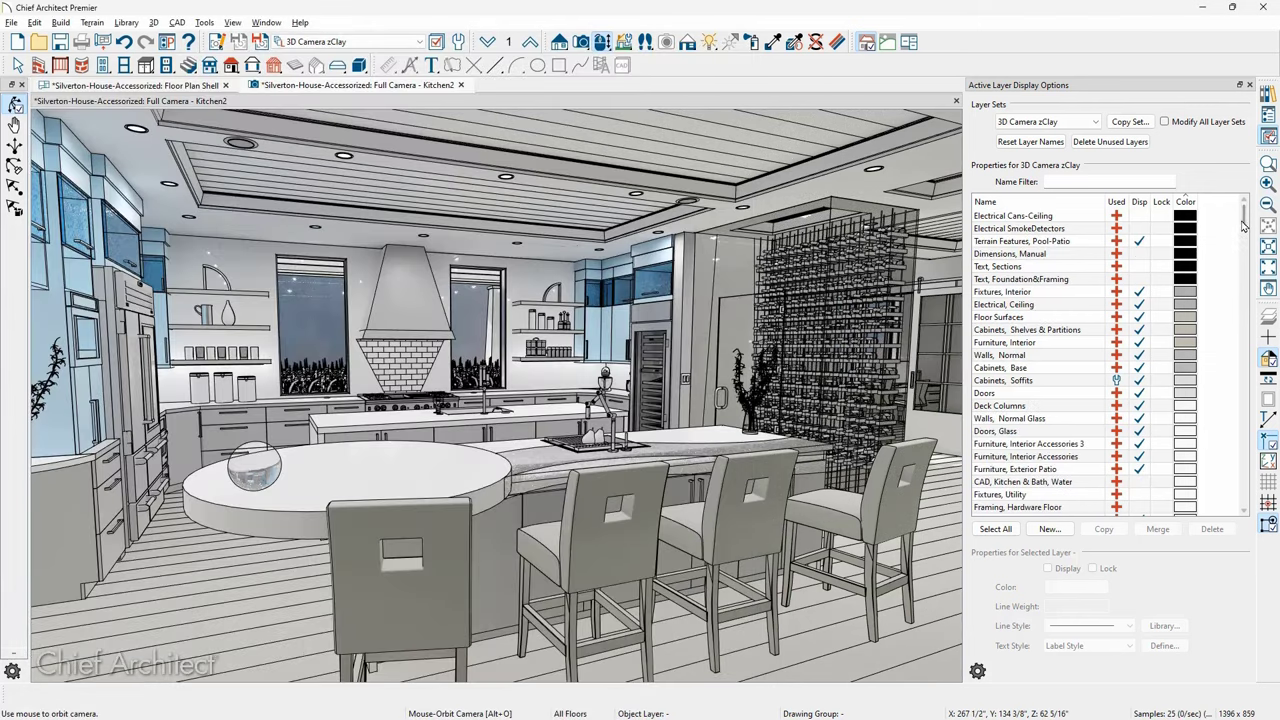
- Change the color of the "Cabinets, Wall" layer in the 3D Camera zClay layer set to orange
left_click_drag(1244, 220, 1244, 280)
left_click(1068, 281)
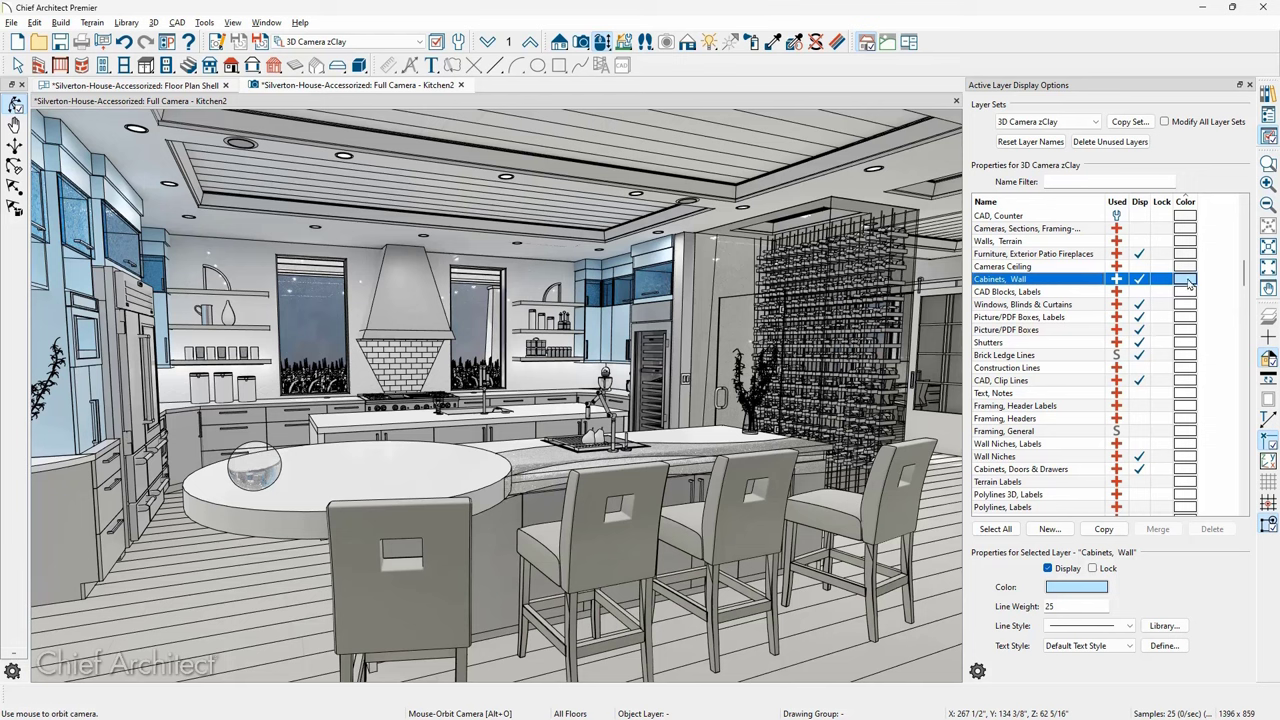
left_click(1186, 280)
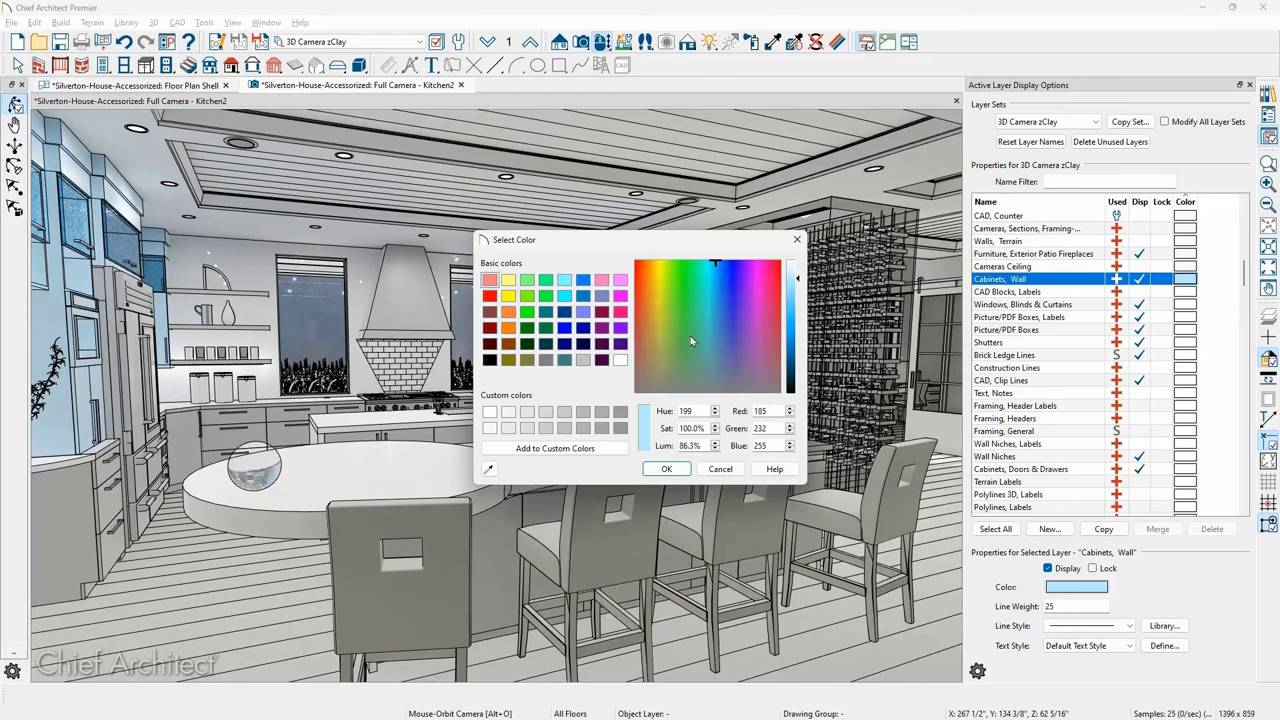
left_click(509, 344)
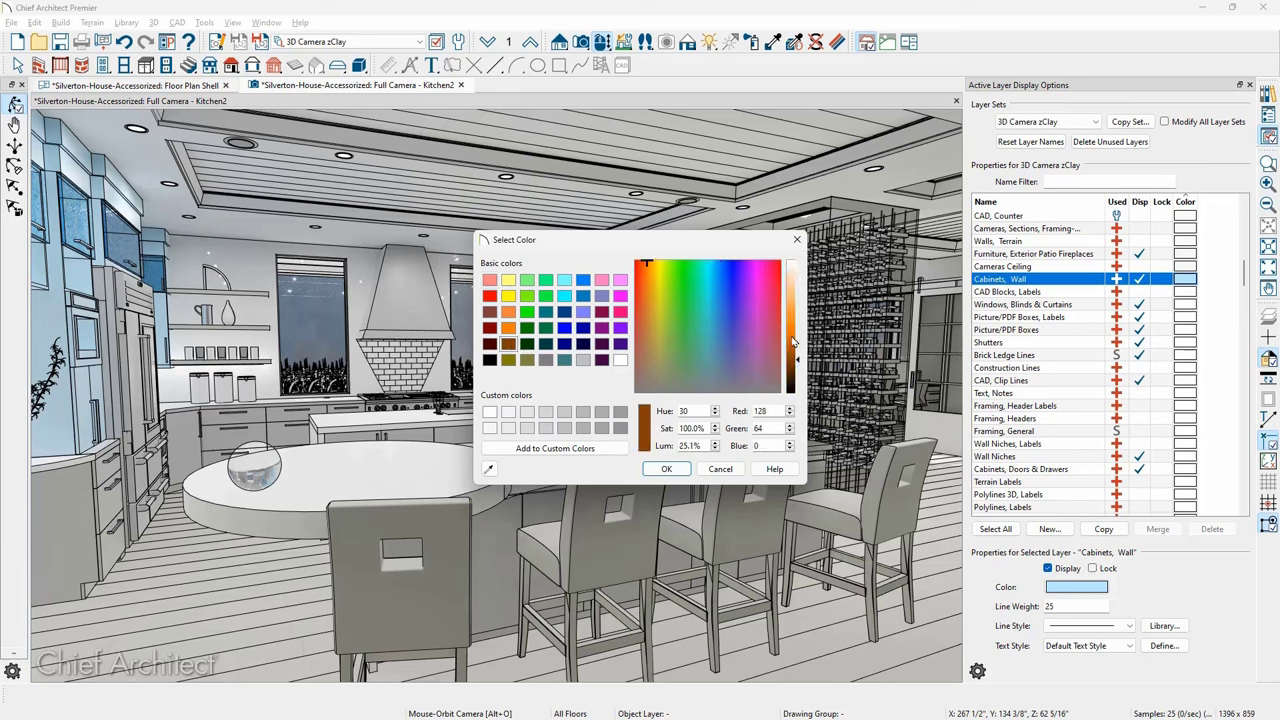
left_click(665, 470)
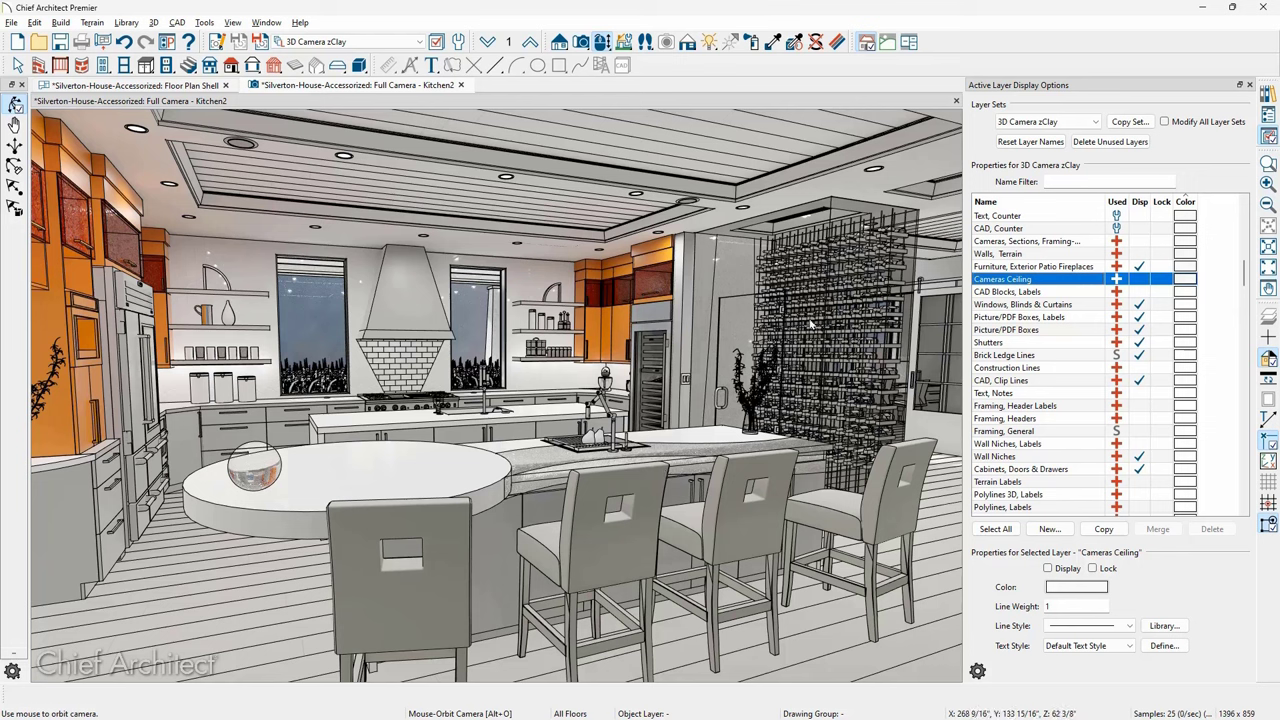
- Try the 3D Camera layer set in the kitchen view and check the camera's Clay rendering options
left_click(1083, 127)
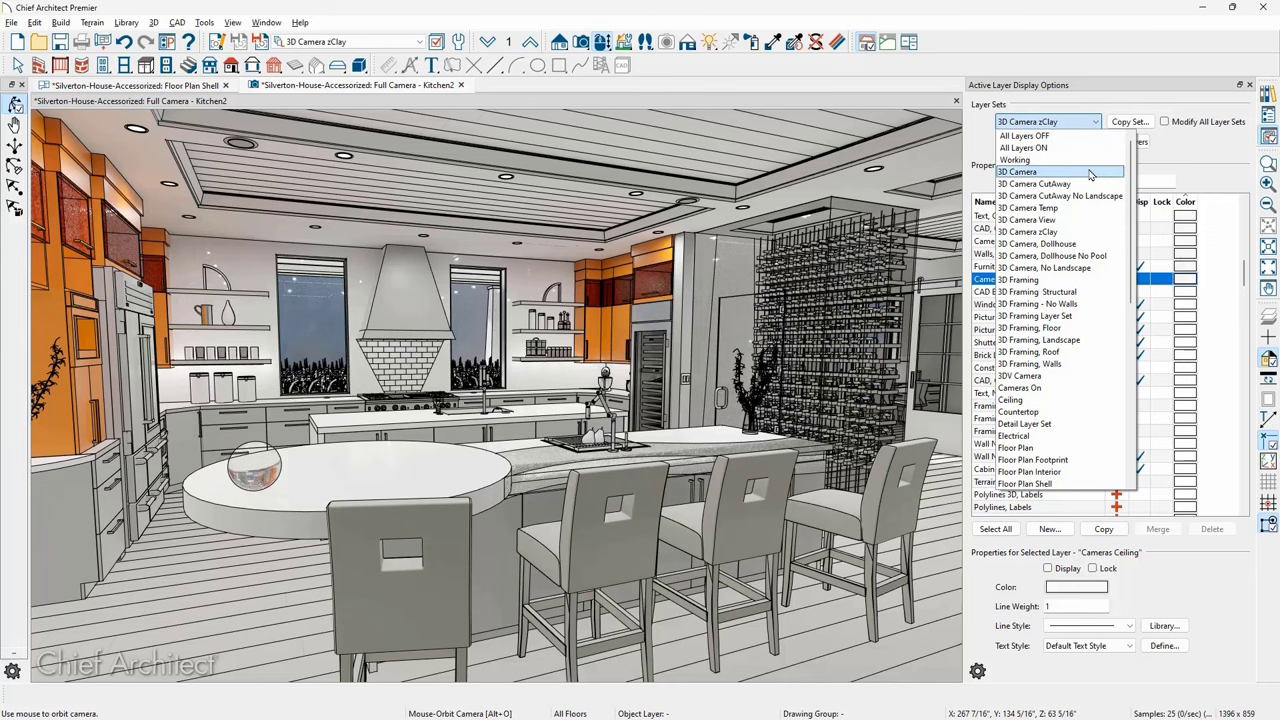
left_click(1090, 175)
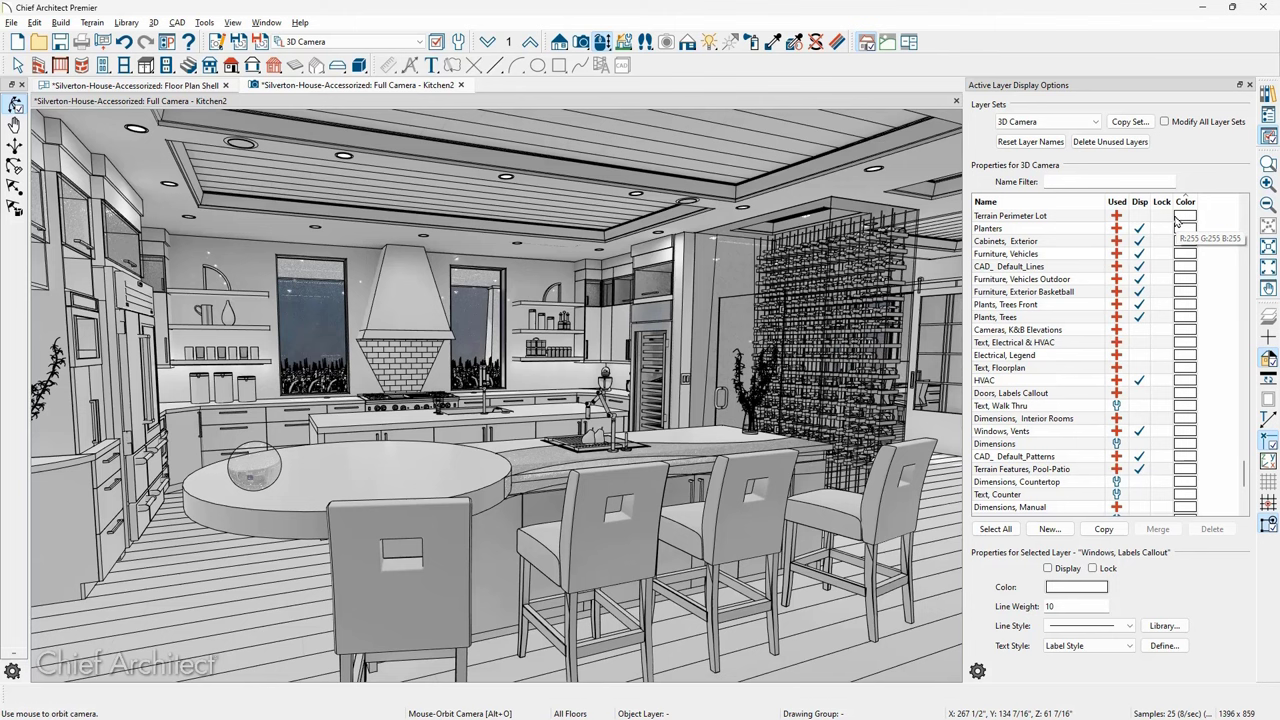
left_click(284, 42)
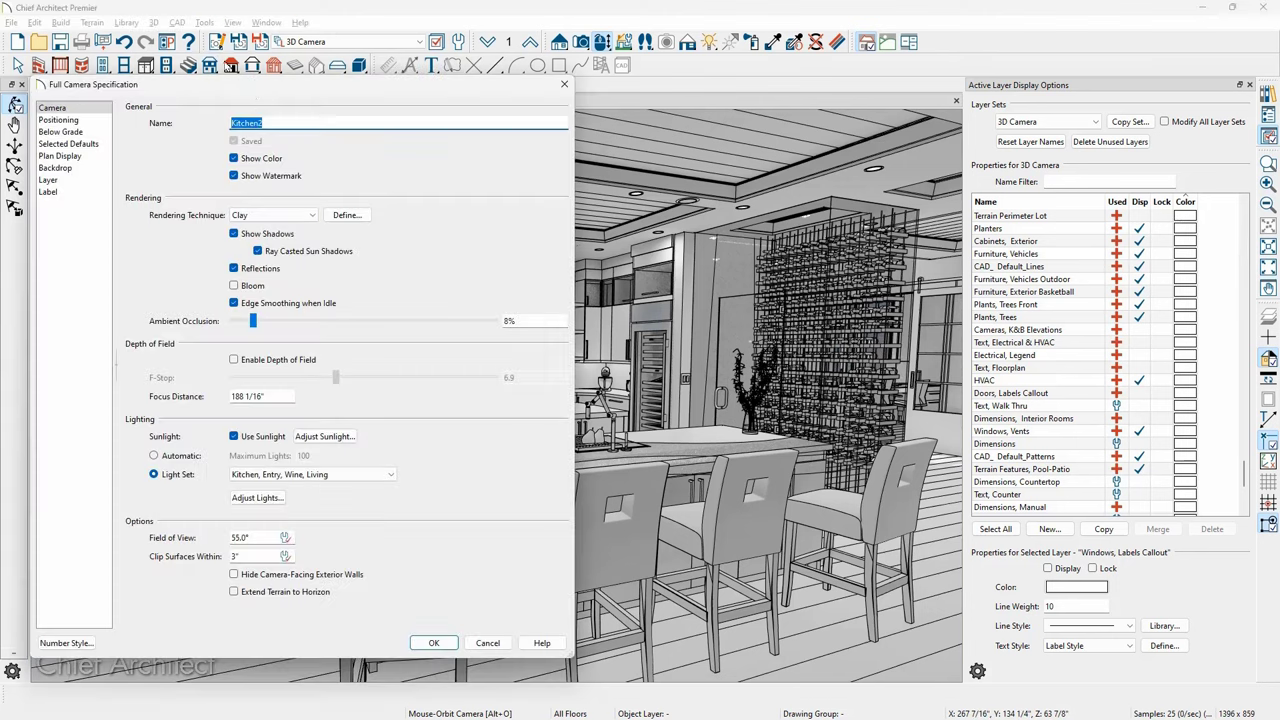
left_click(345, 217)
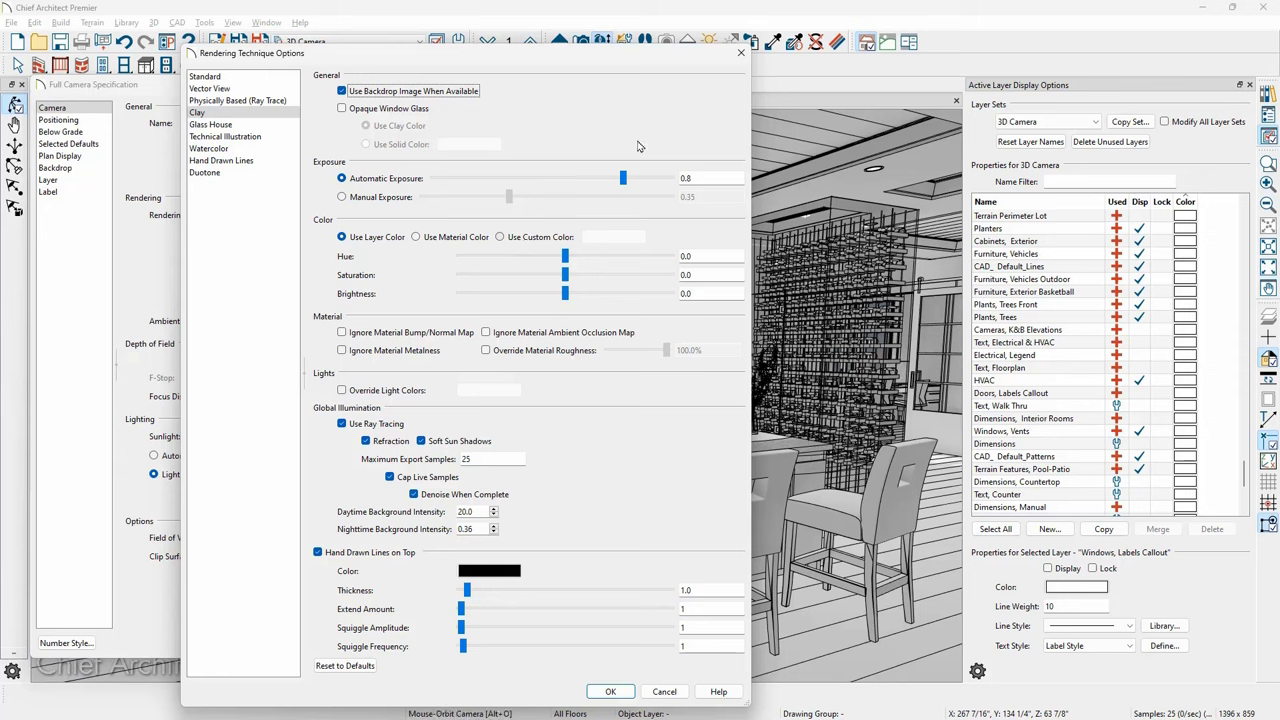
left_click(740, 51)
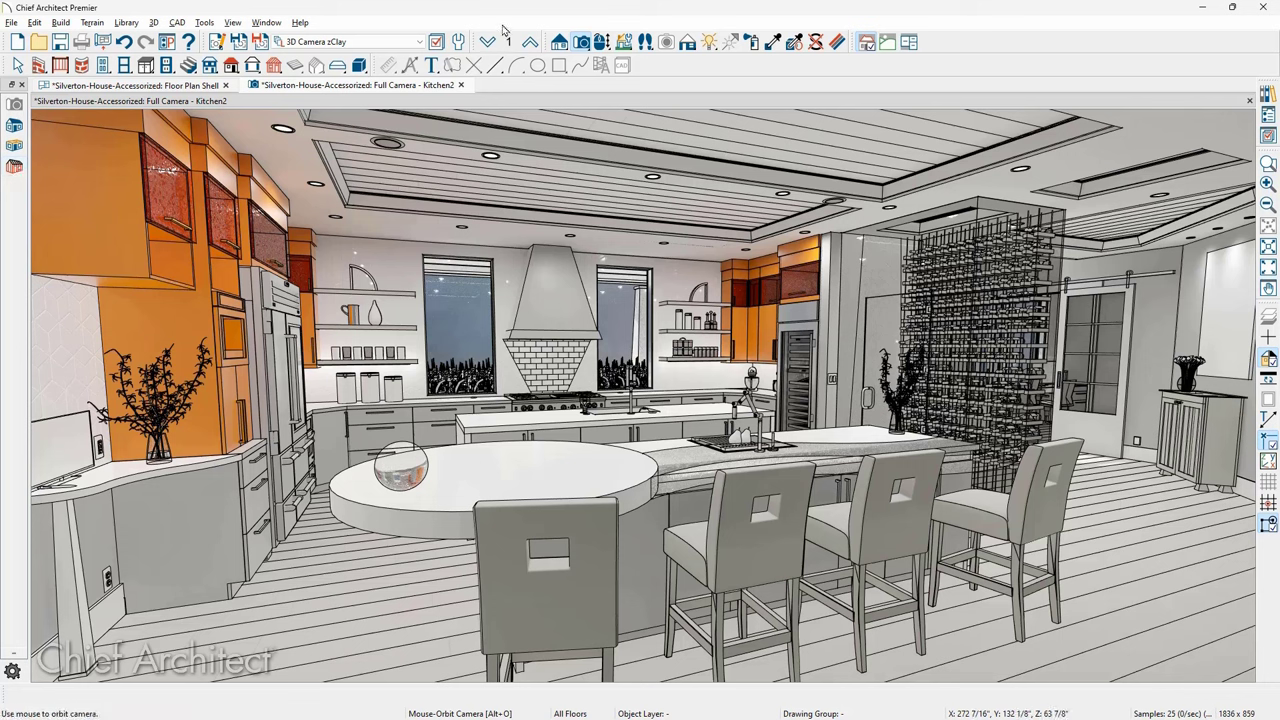
- In the Full Camera defaults, try Show Shadows with Ray Casted Sun Shadows, turn shadows off again and disable Reflections
left_click(456, 43)
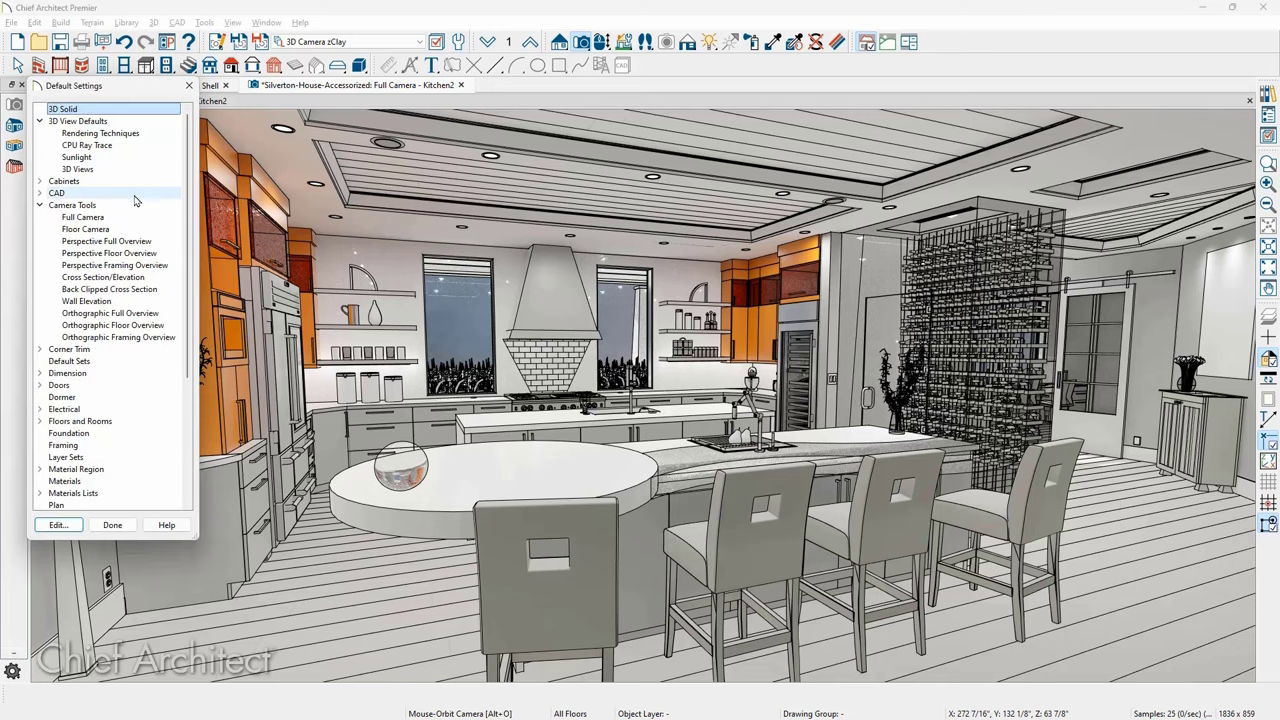
double_click(109, 221)
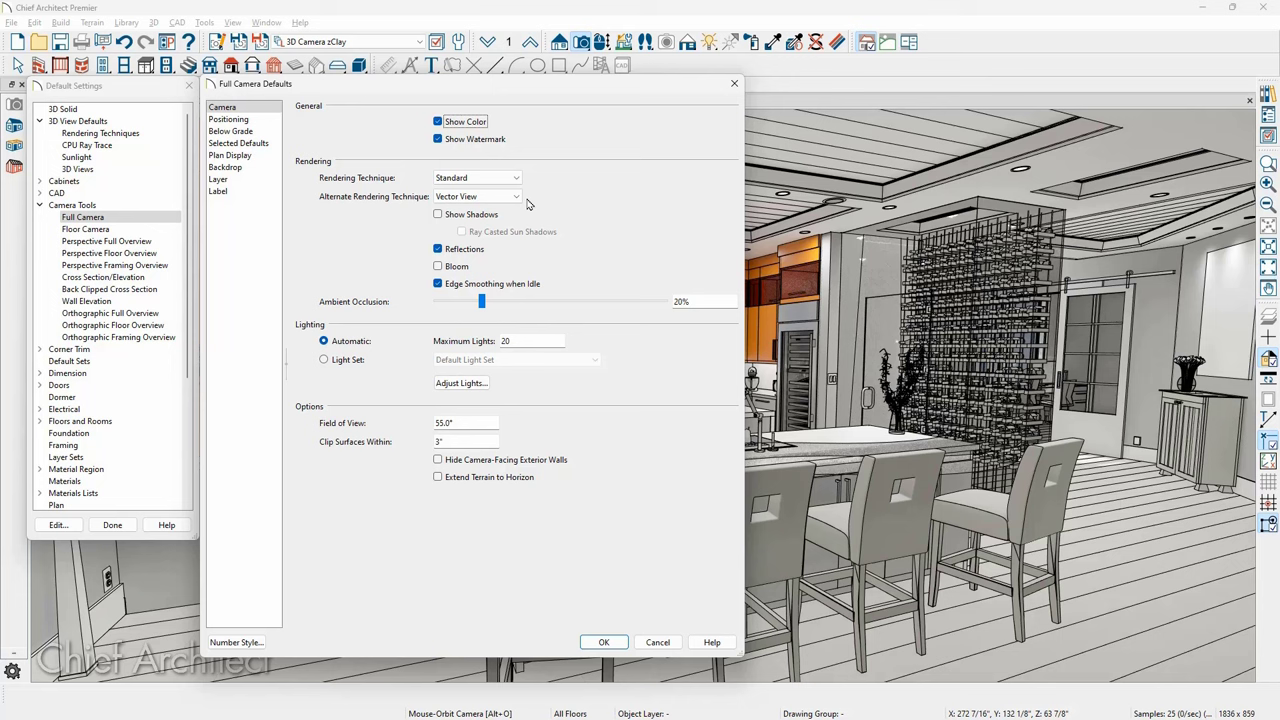
left_click(470, 215)
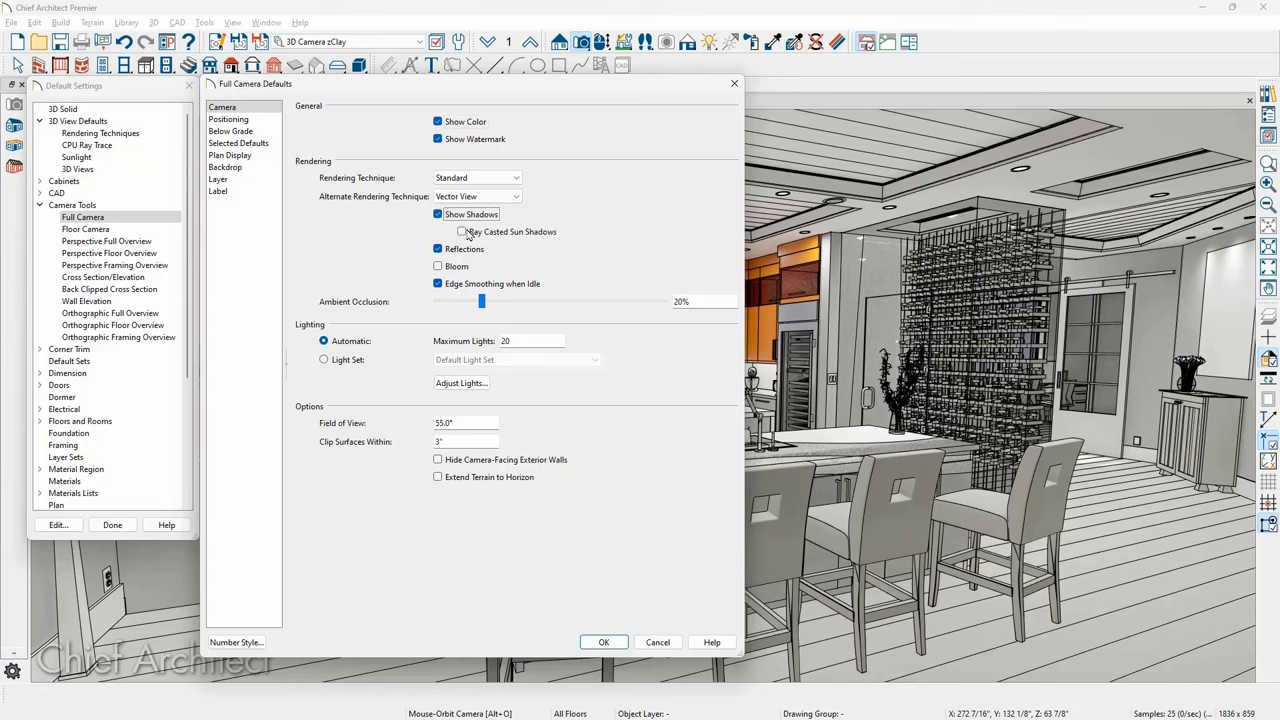
left_click(480, 233)
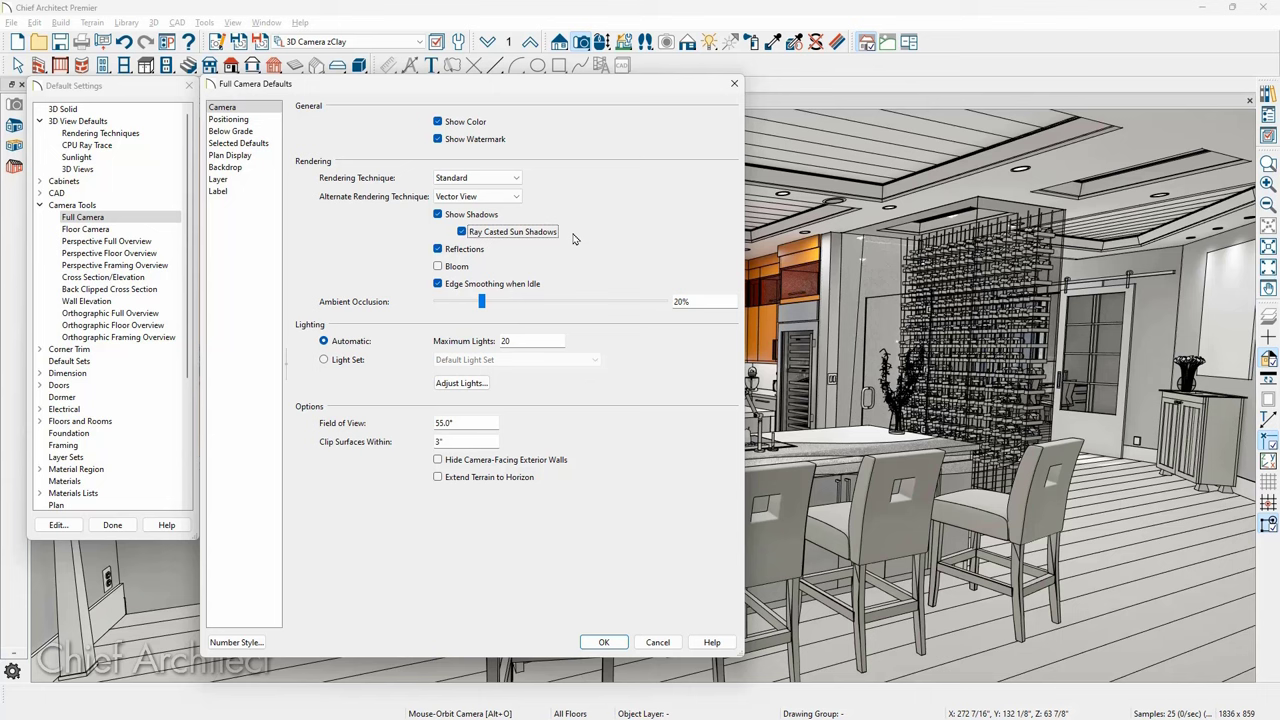
left_click(437, 216)
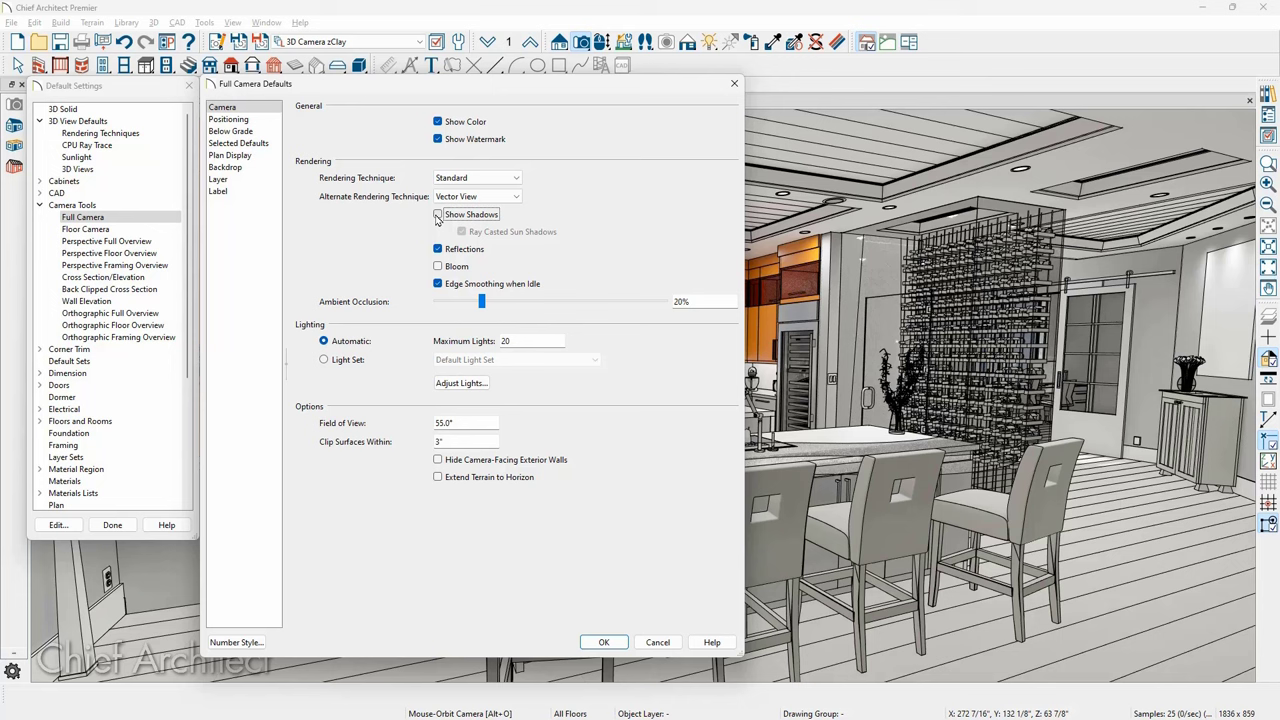
left_click(437, 249)
- Set the Full Camera default lighting to use the Default Light Set, checking the available light sets and the clip surfaces distance
left_click(348, 360)
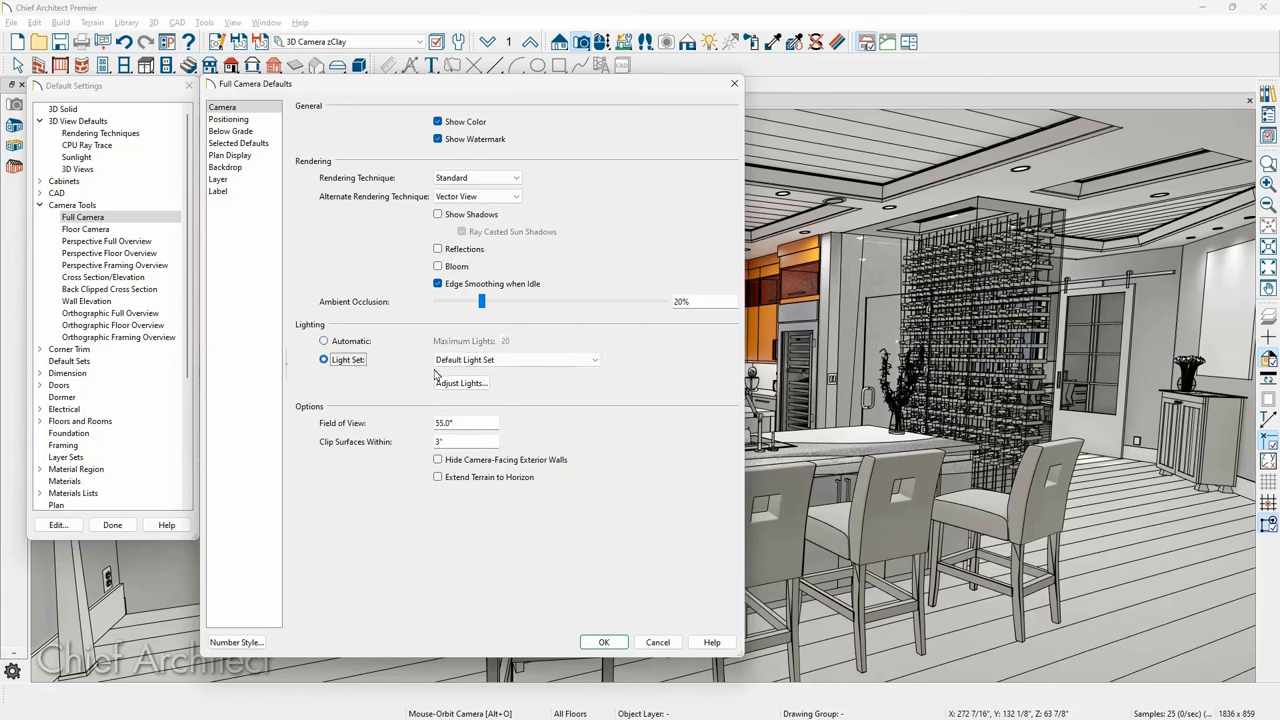
left_click(570, 360)
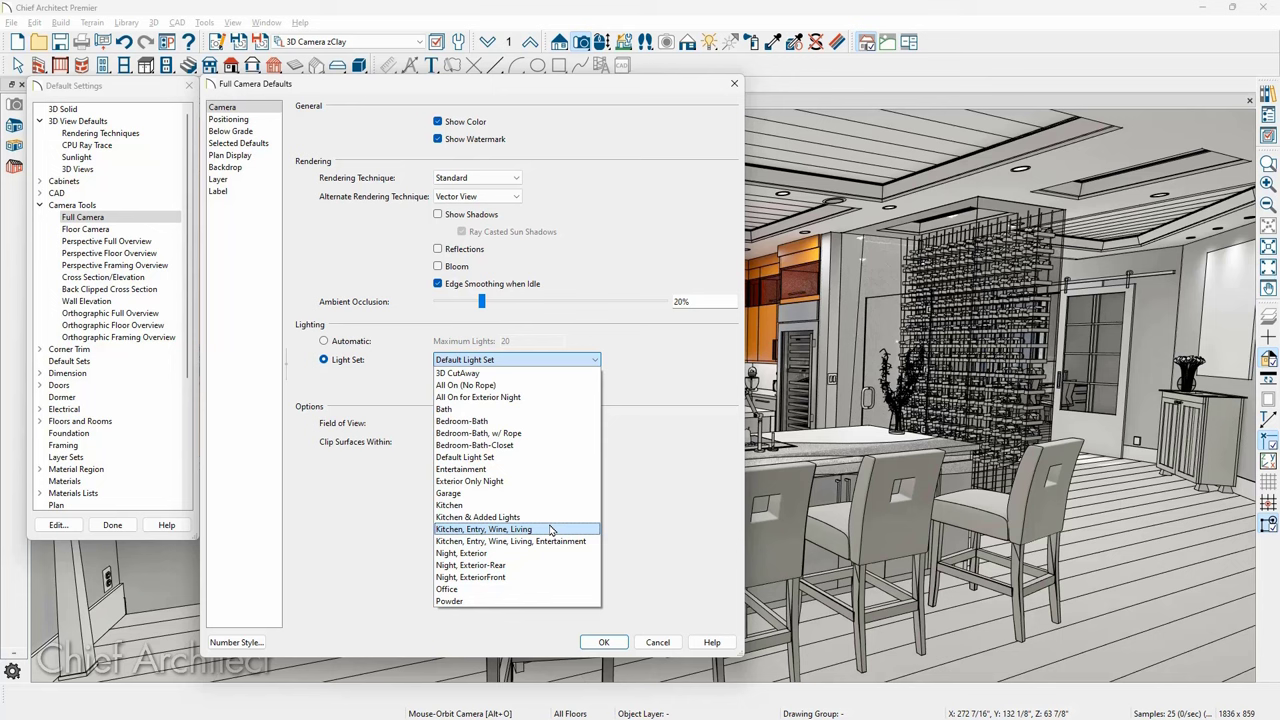
key("Escape")
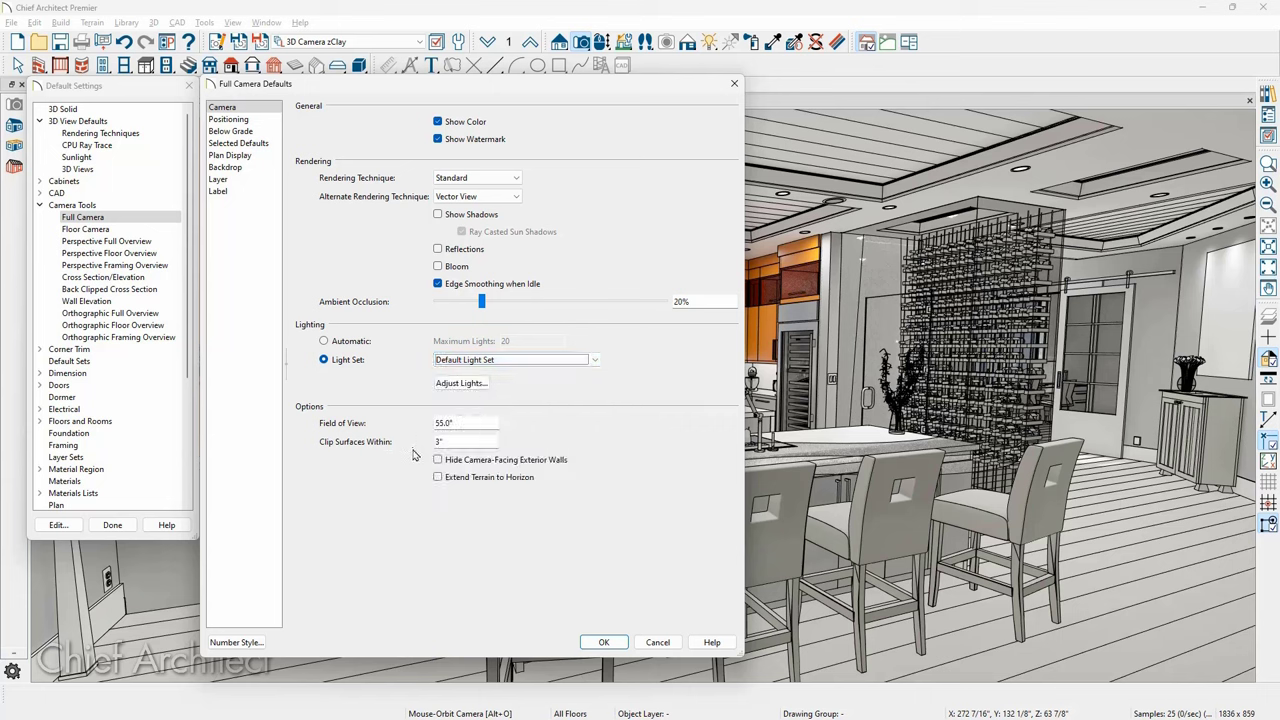
double_click(445, 442)
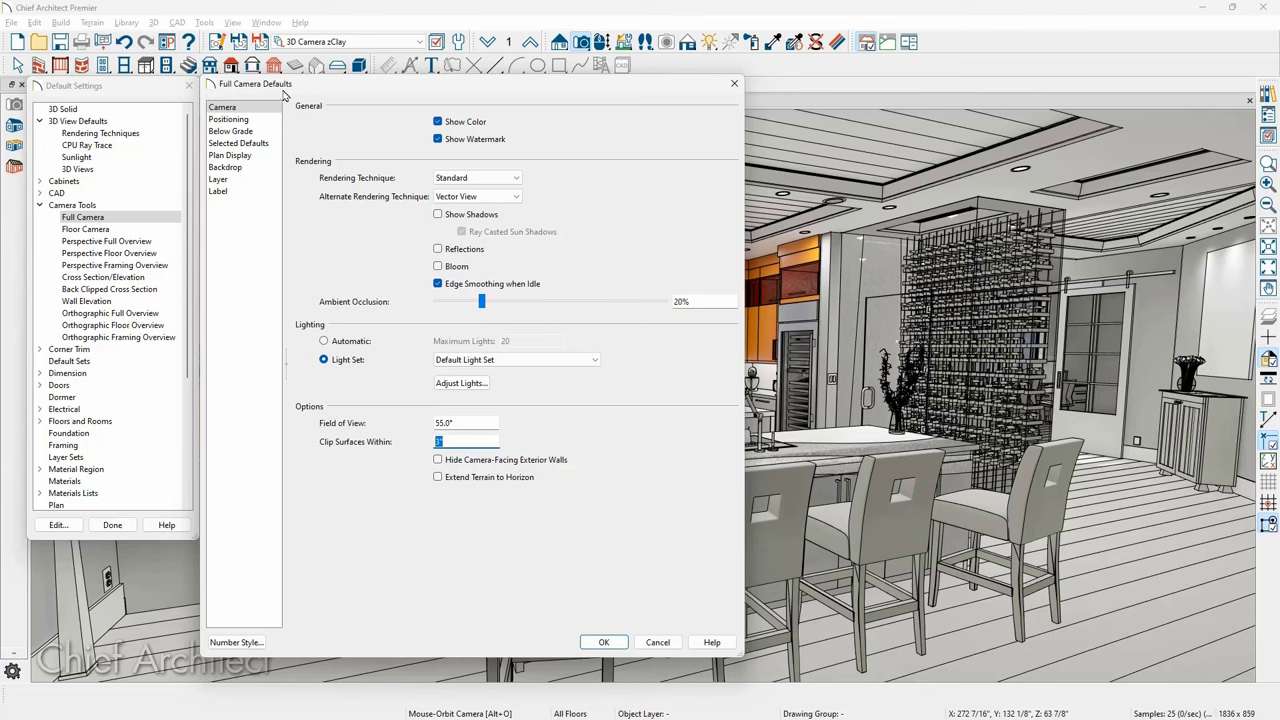
- Review the Full Camera default positioning, below grade line settings, selected defaults and available layer sets
left_click(258, 120)
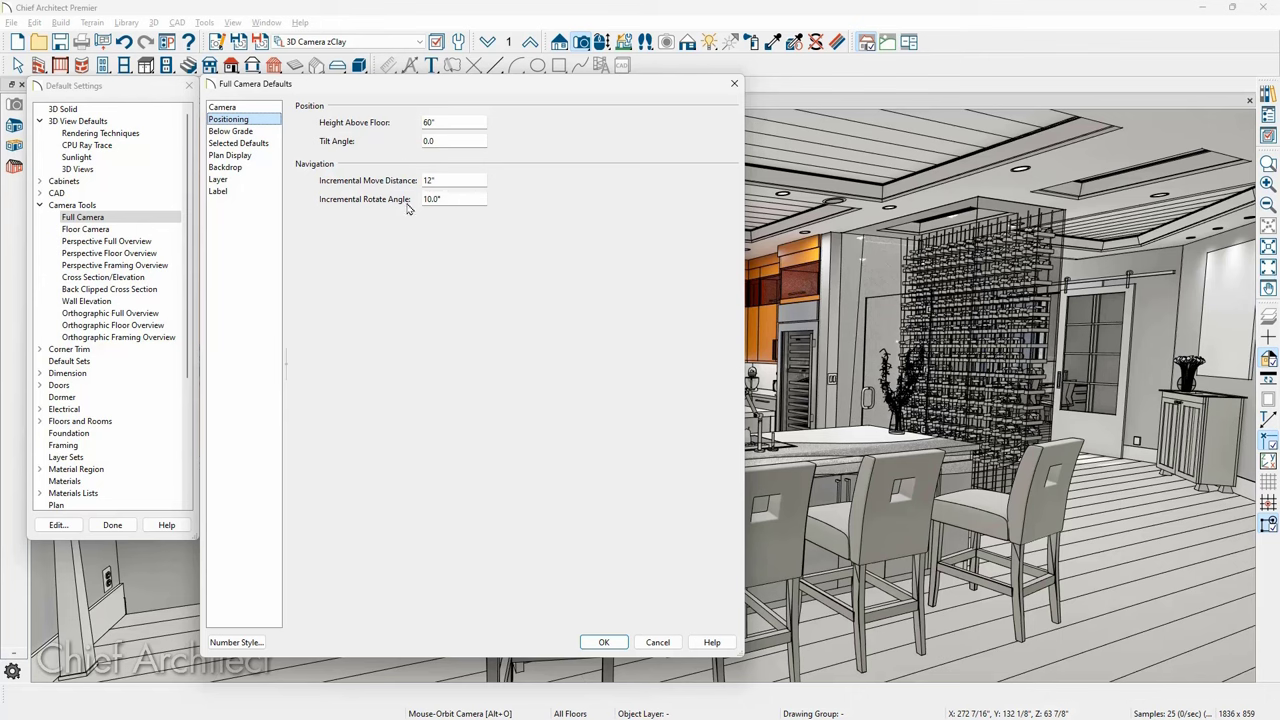
left_click(261, 135)
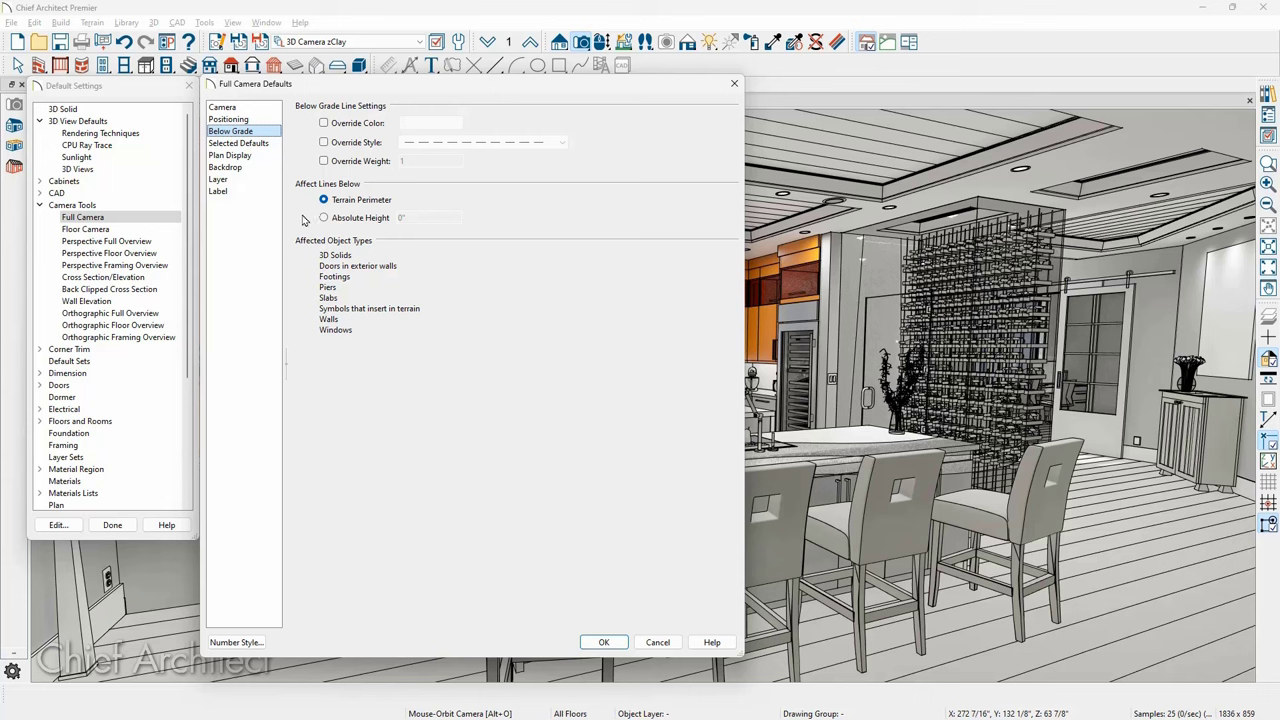
left_click(266, 146)
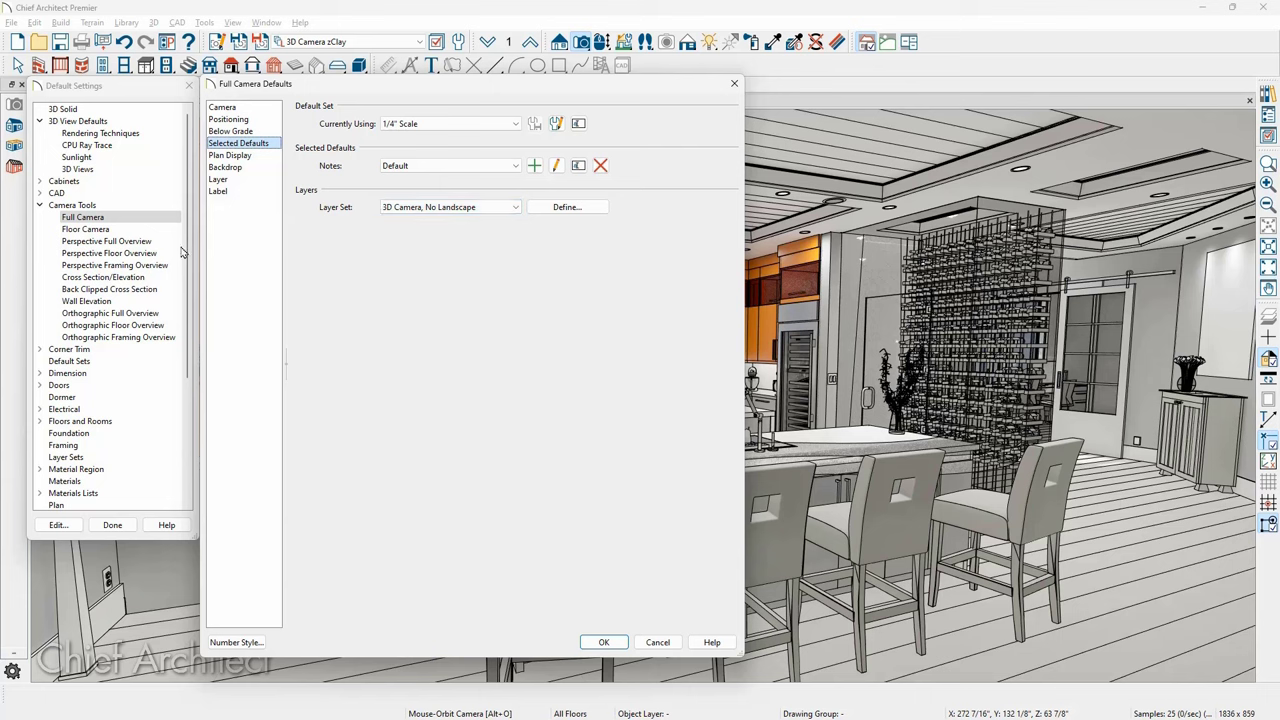
left_click(480, 207)
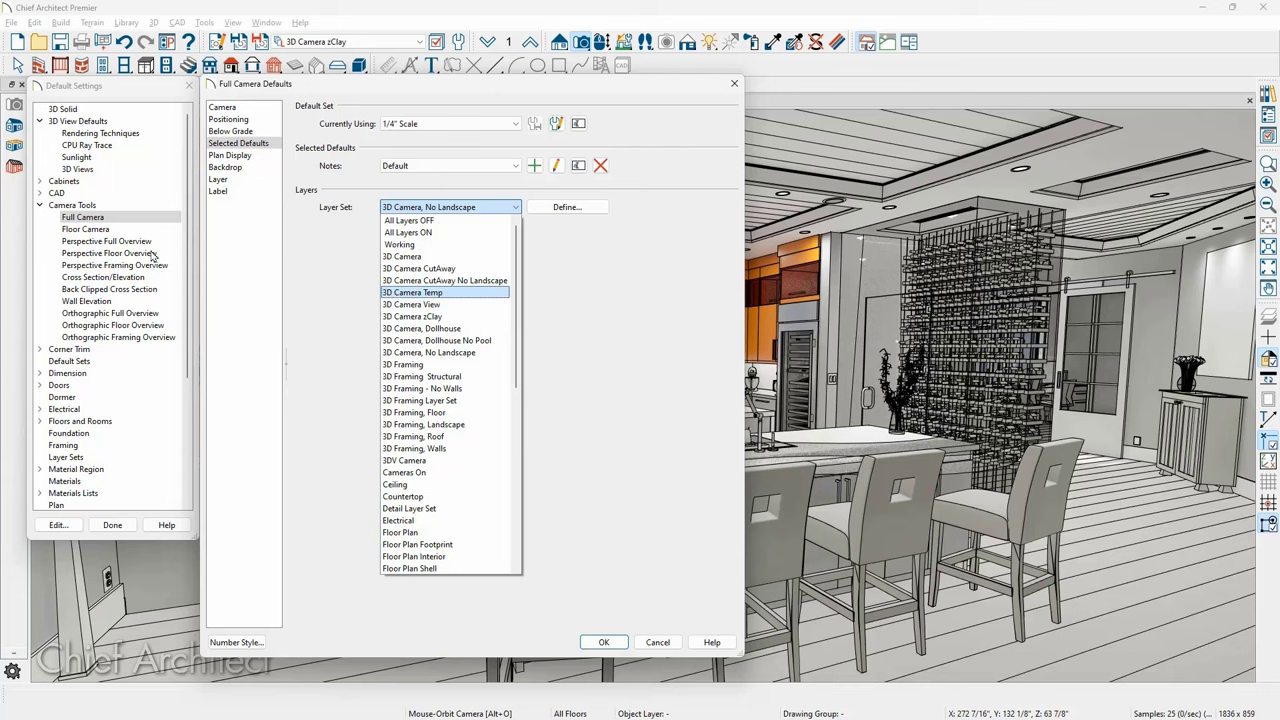
- Try Display As Callout in the Full Camera plan display defaults and turn it off again
left_click(230, 155)
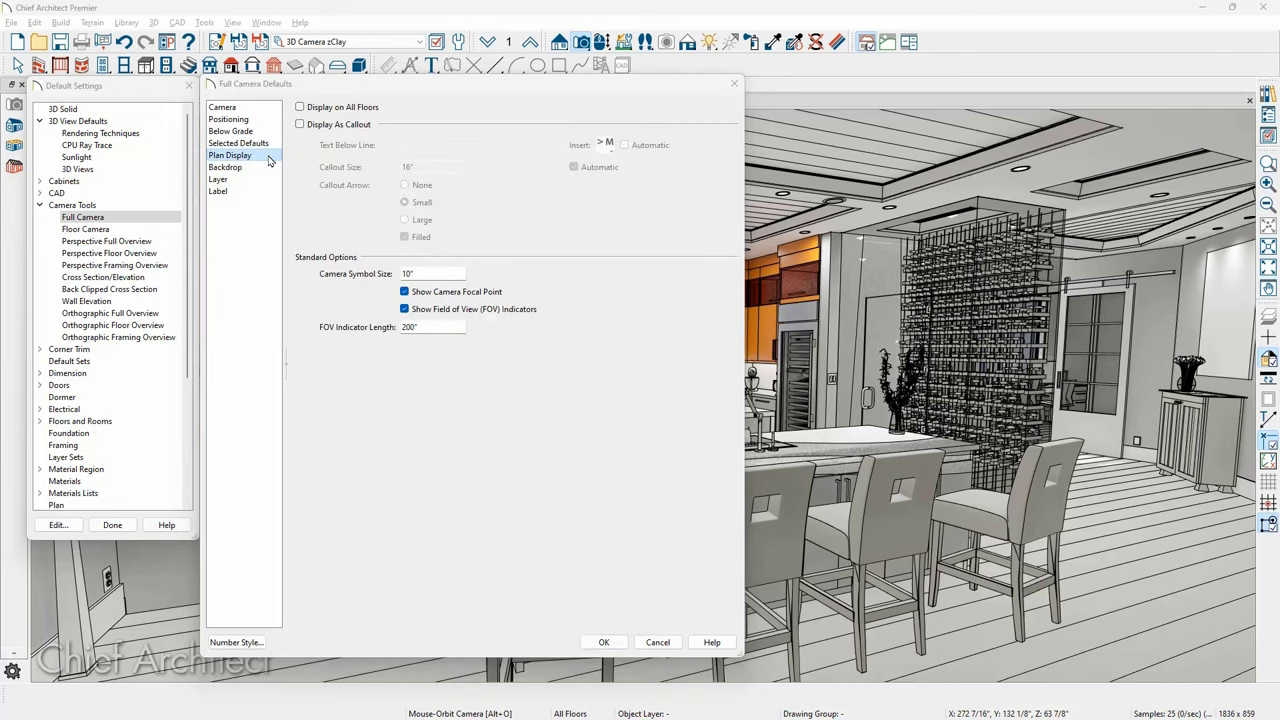
left_click(330, 125)
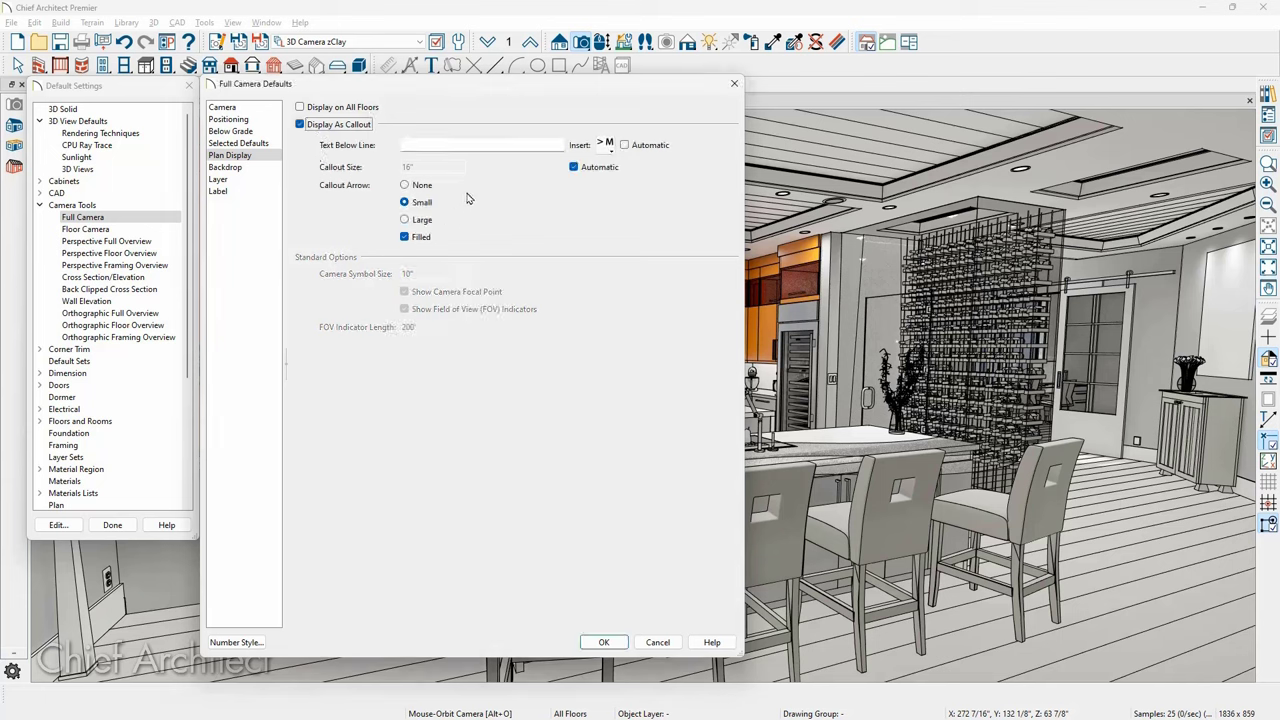
left_click(315, 126)
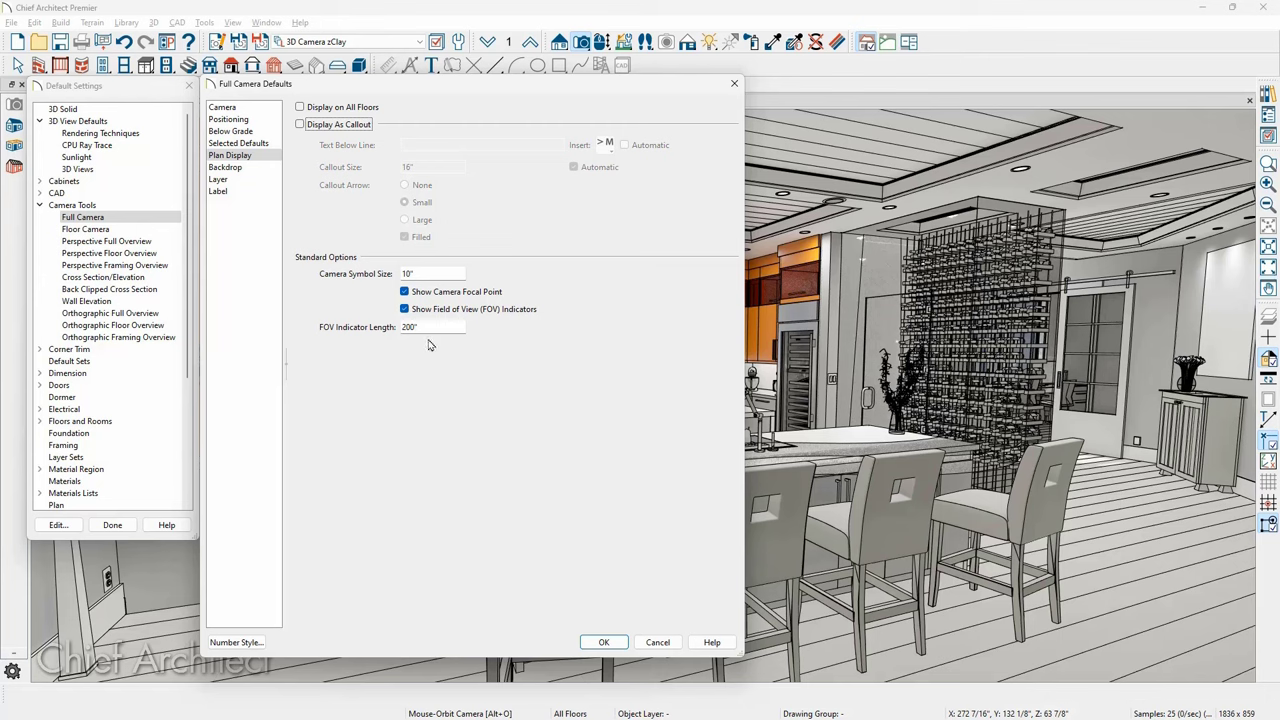
- Try Use Generated Sky in the Full Camera backdrop defaults and disable it again
left_click(244, 170)
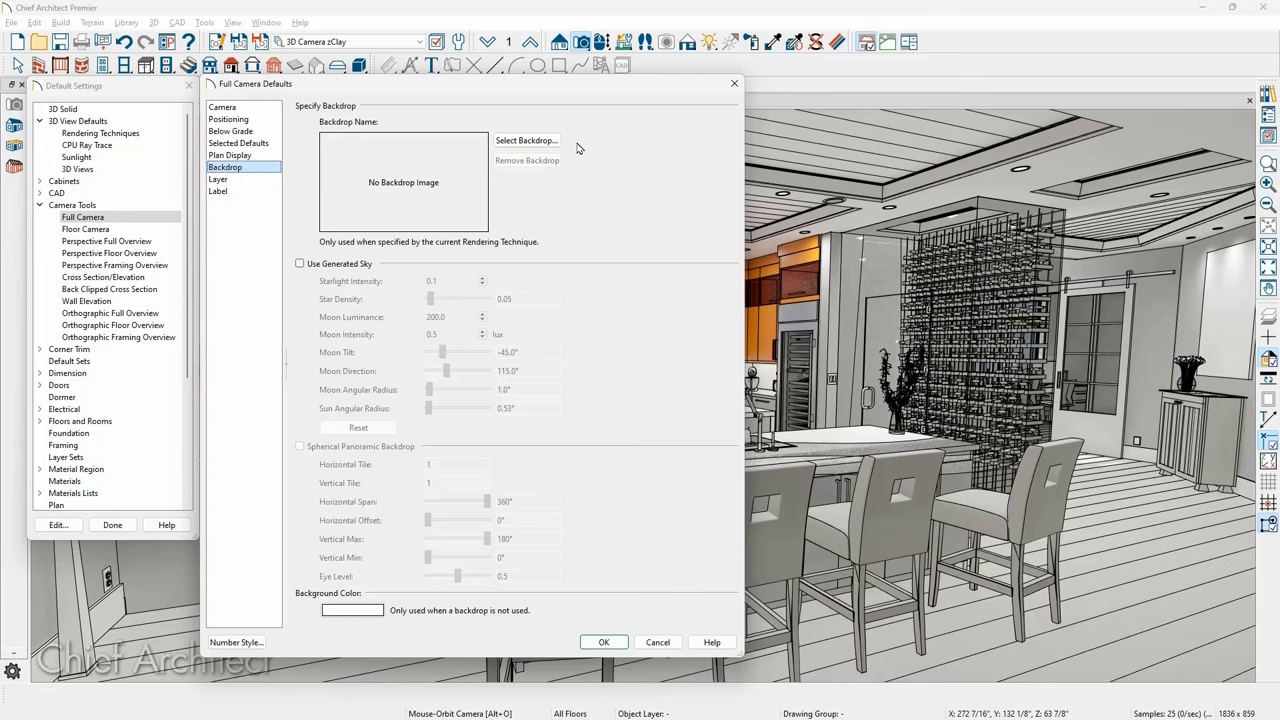
left_click(299, 264)
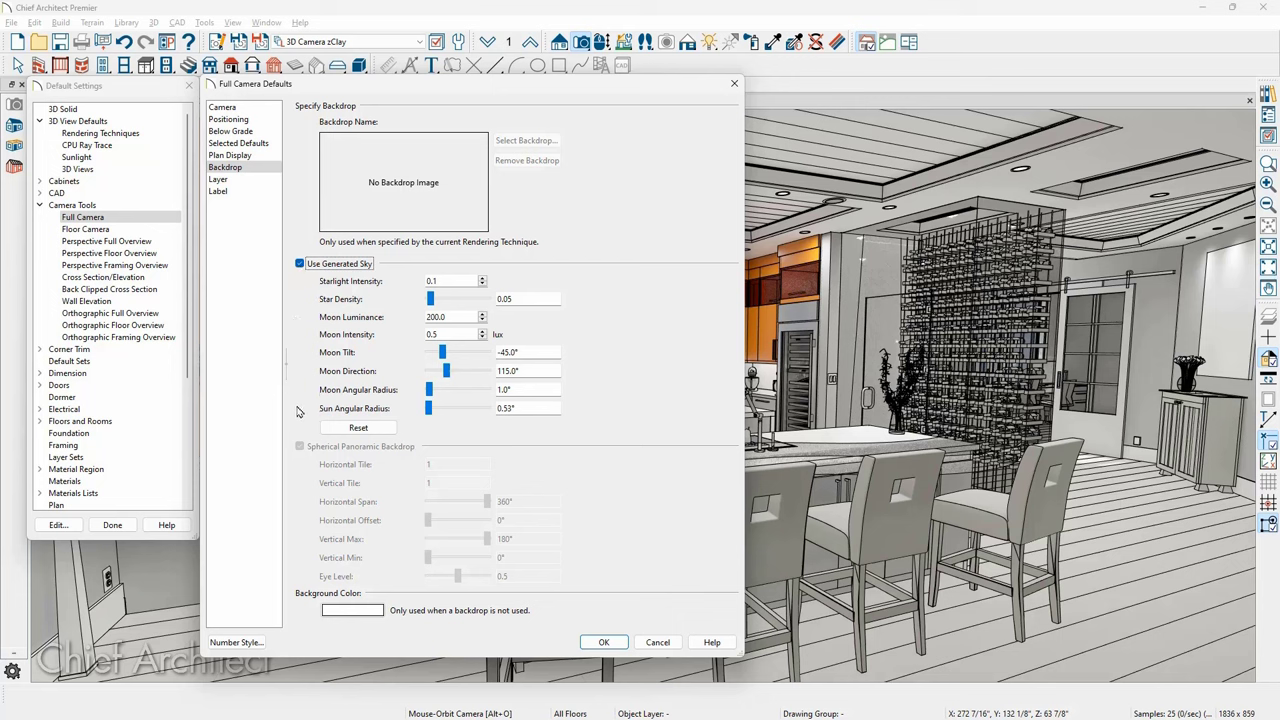
left_click(299, 264)
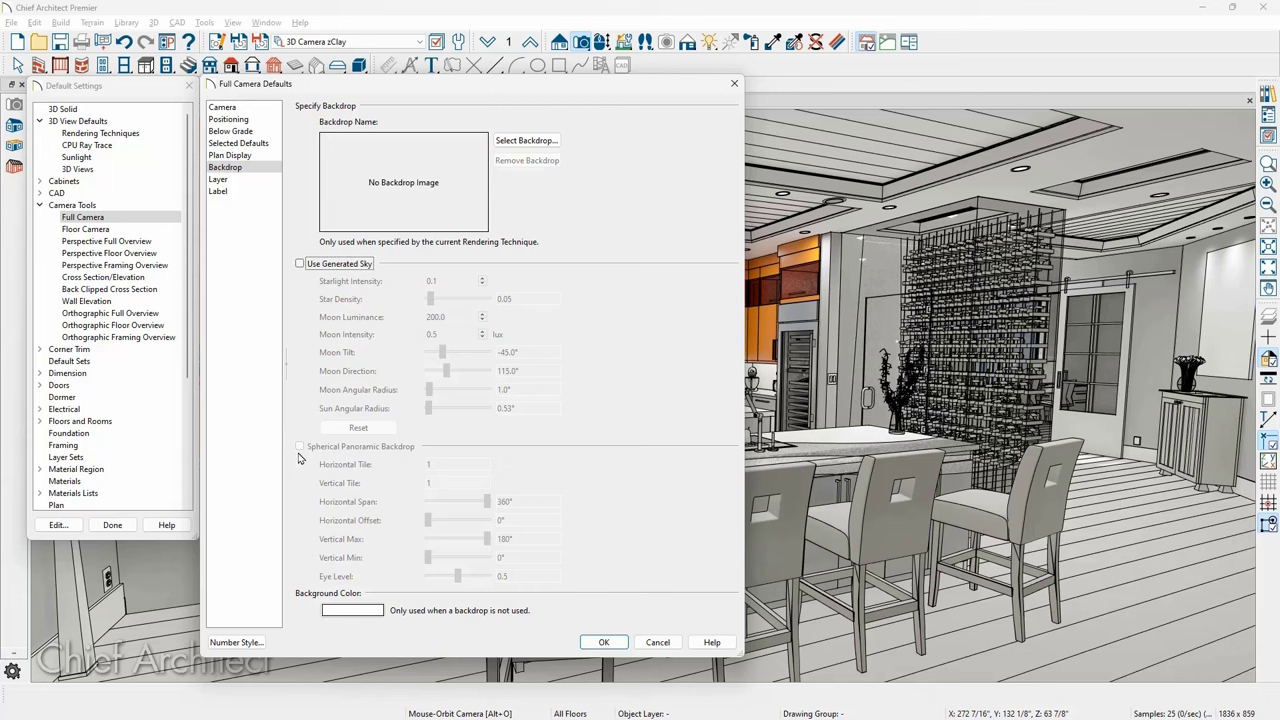
- Check the Full Camera default layer choices and label settings, and close the defaults without saving
left_click(238, 182)
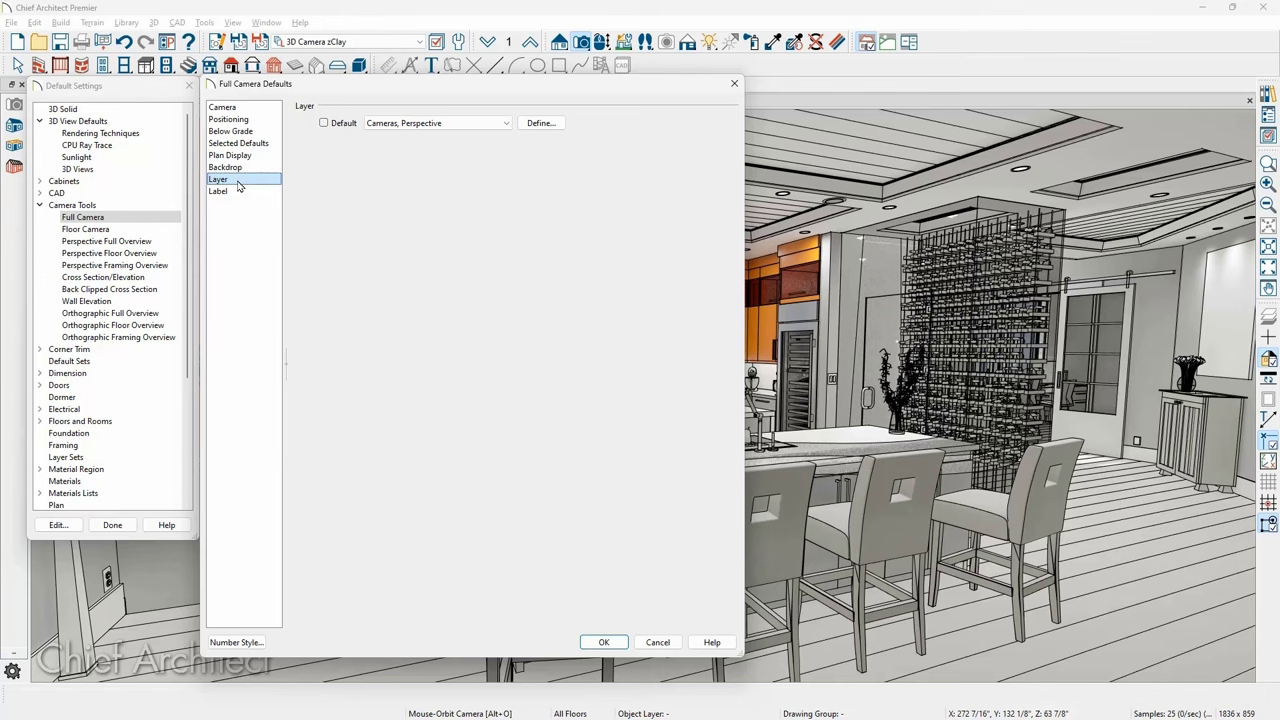
left_click(491, 125)
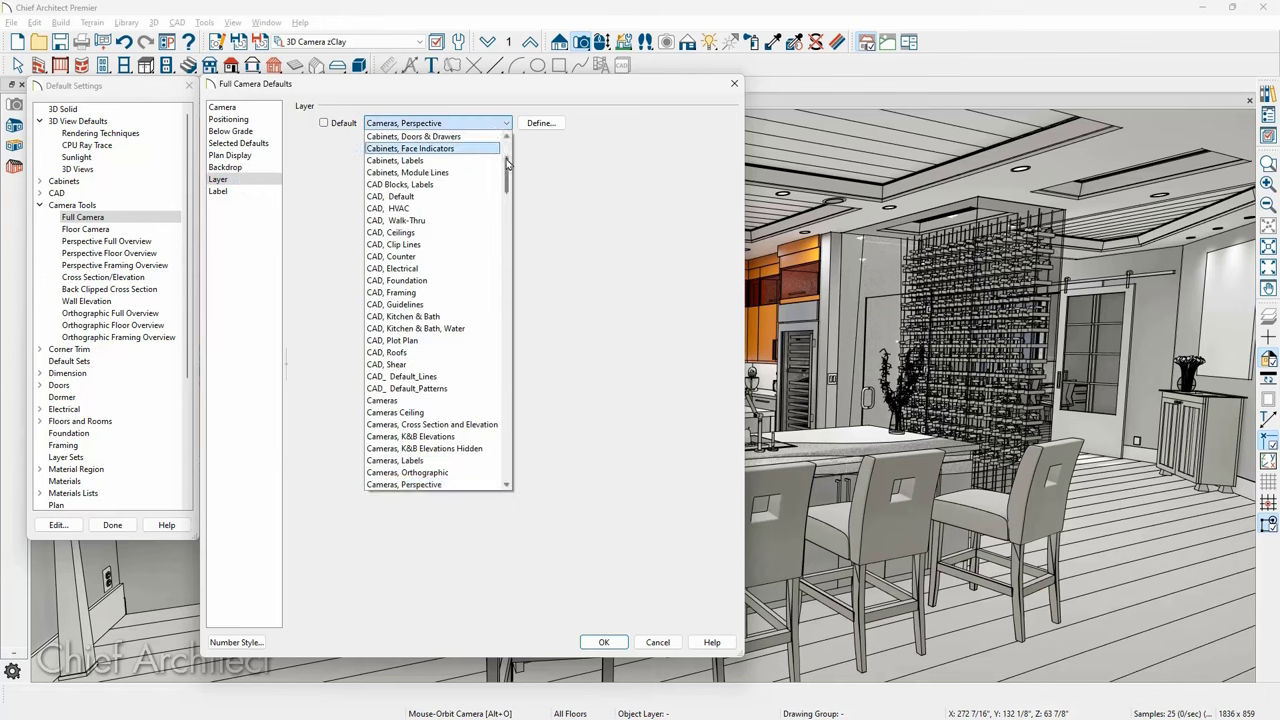
left_click_drag(507, 163, 507, 173)
left_click(558, 166)
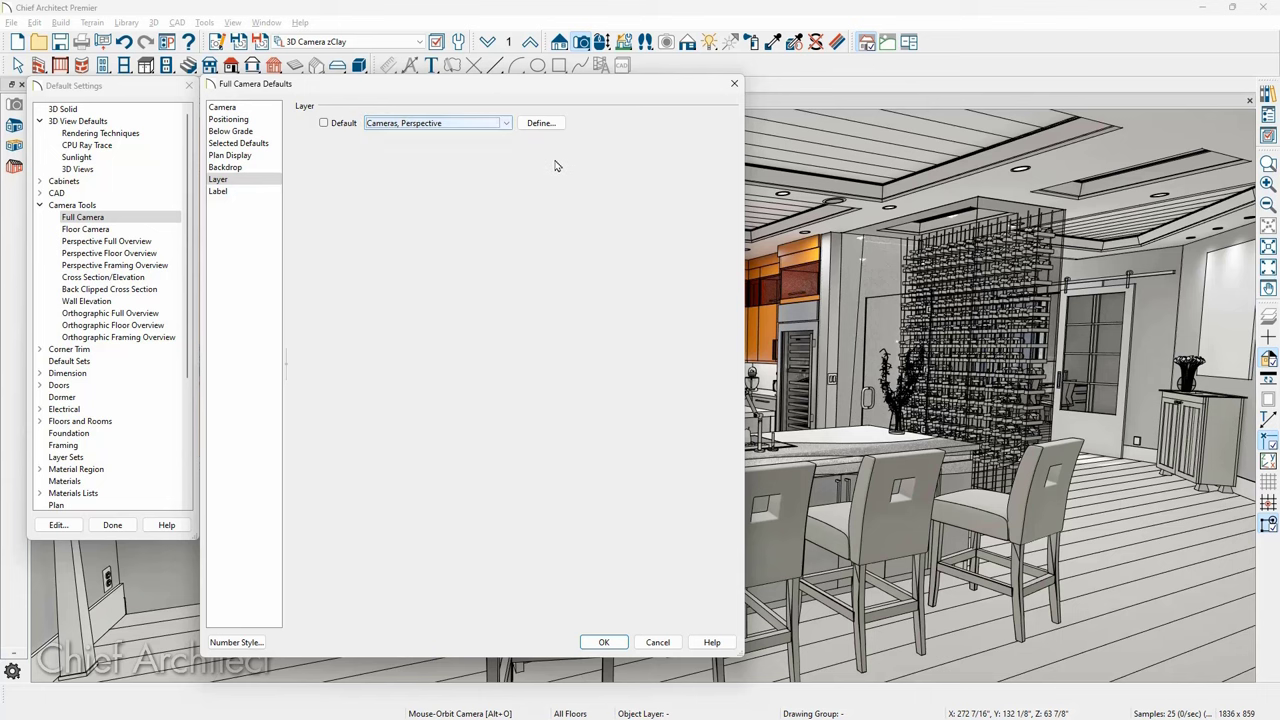
left_click(219, 191)
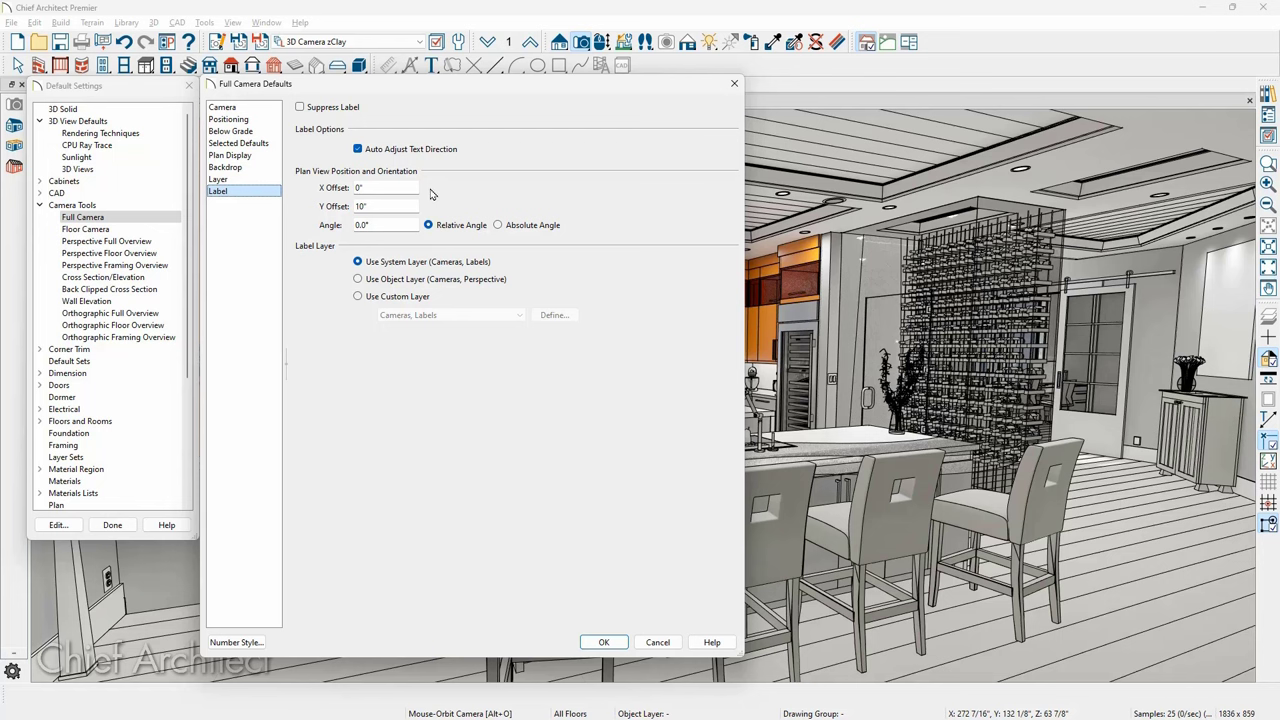
left_click(734, 83)
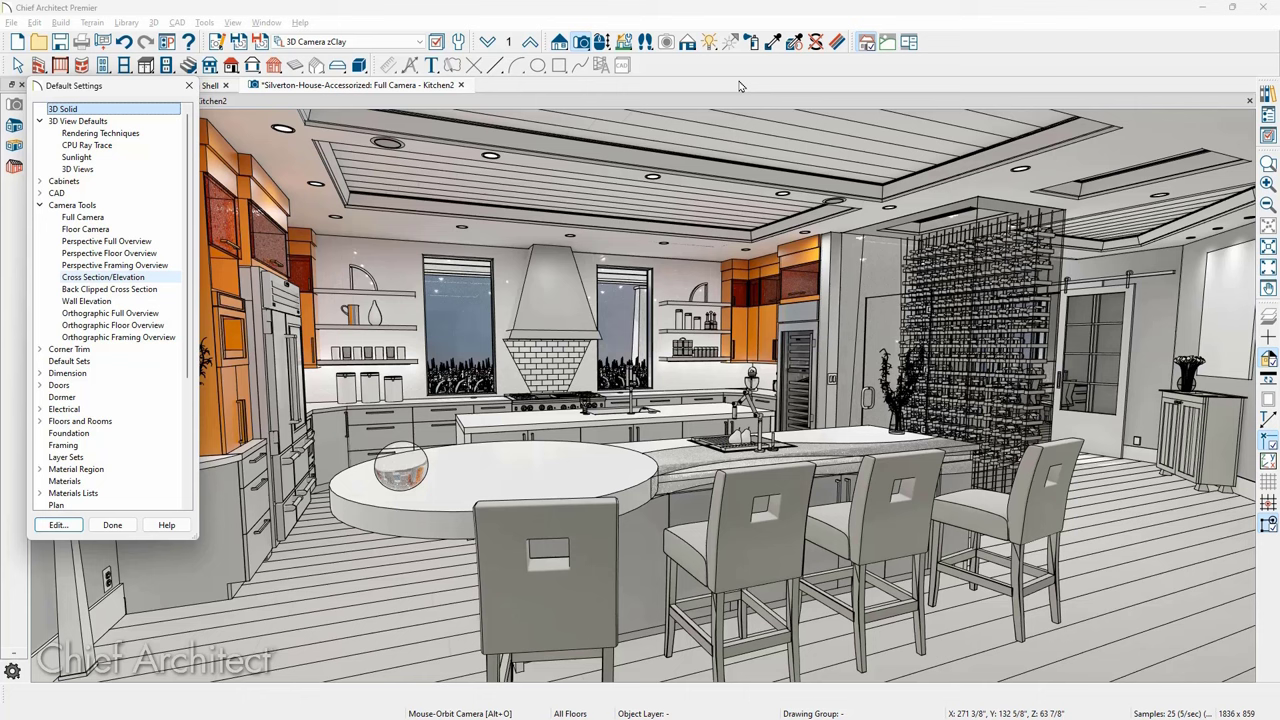
- Review the Cross Section/Elevation camera defaults for rendering, below grade lines, selected defaults and plan display
key("Return")
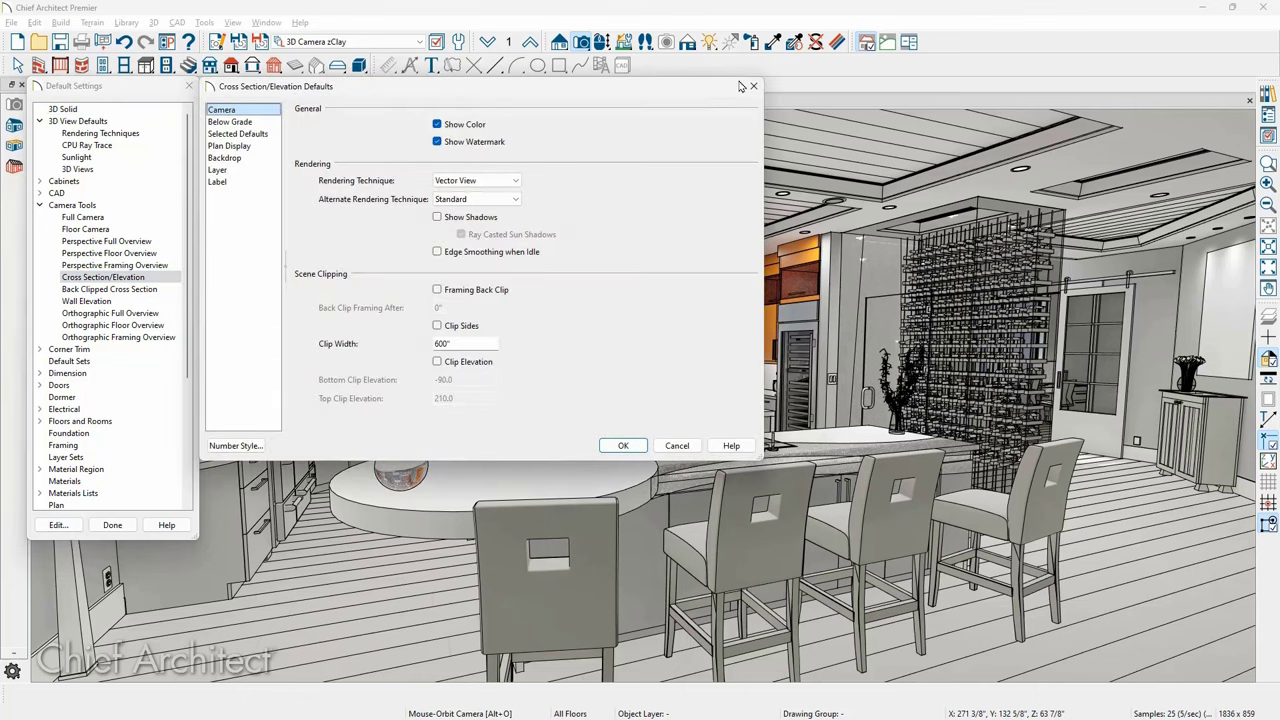
left_click(242, 123)
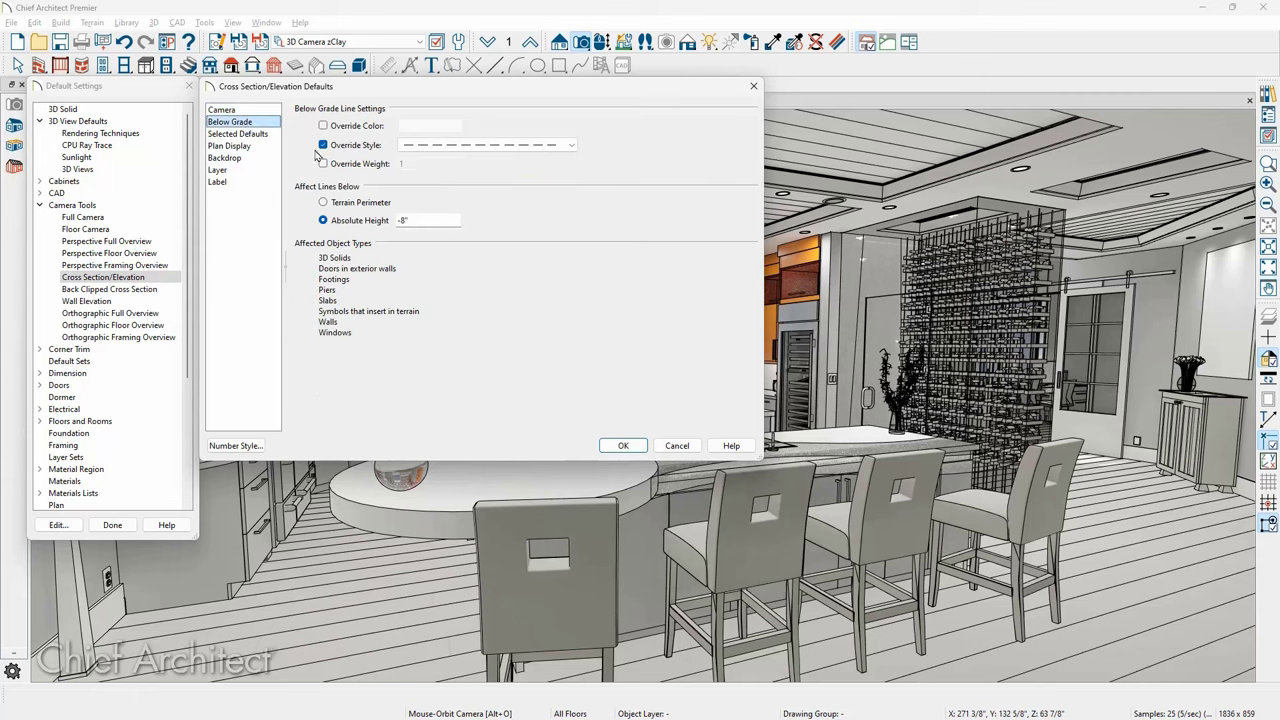
left_click(265, 139)
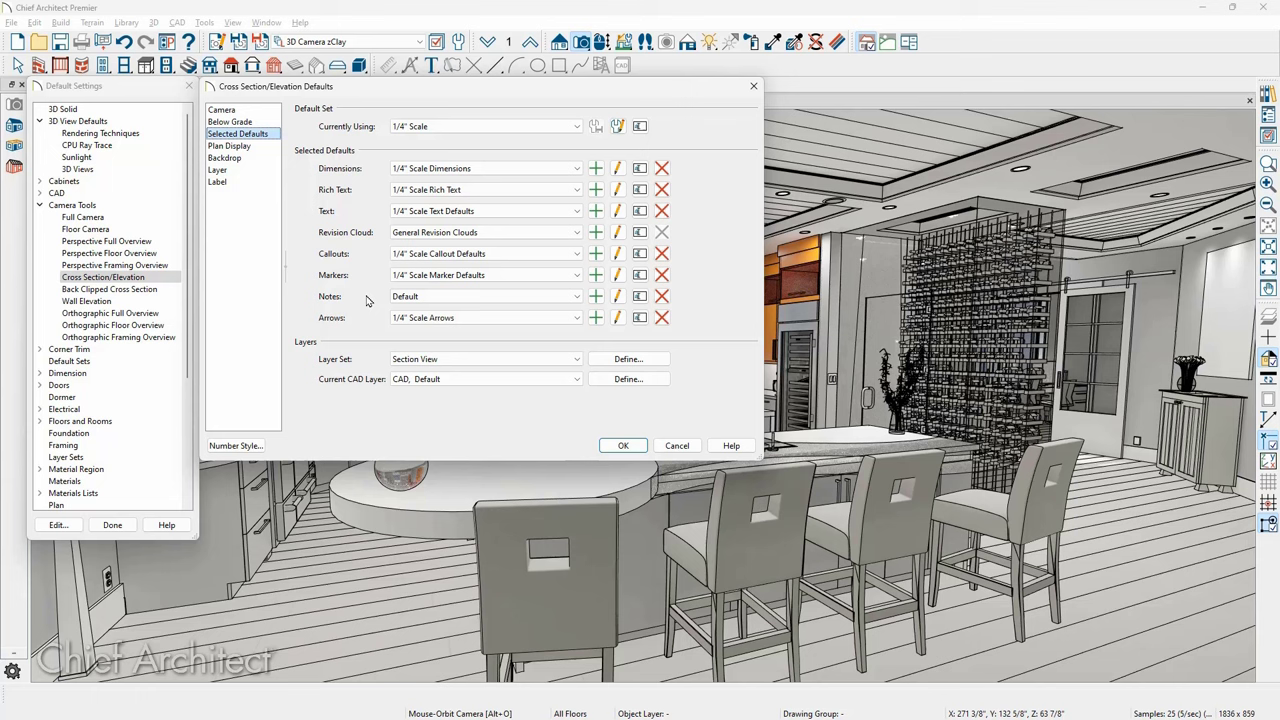
left_click(255, 148)
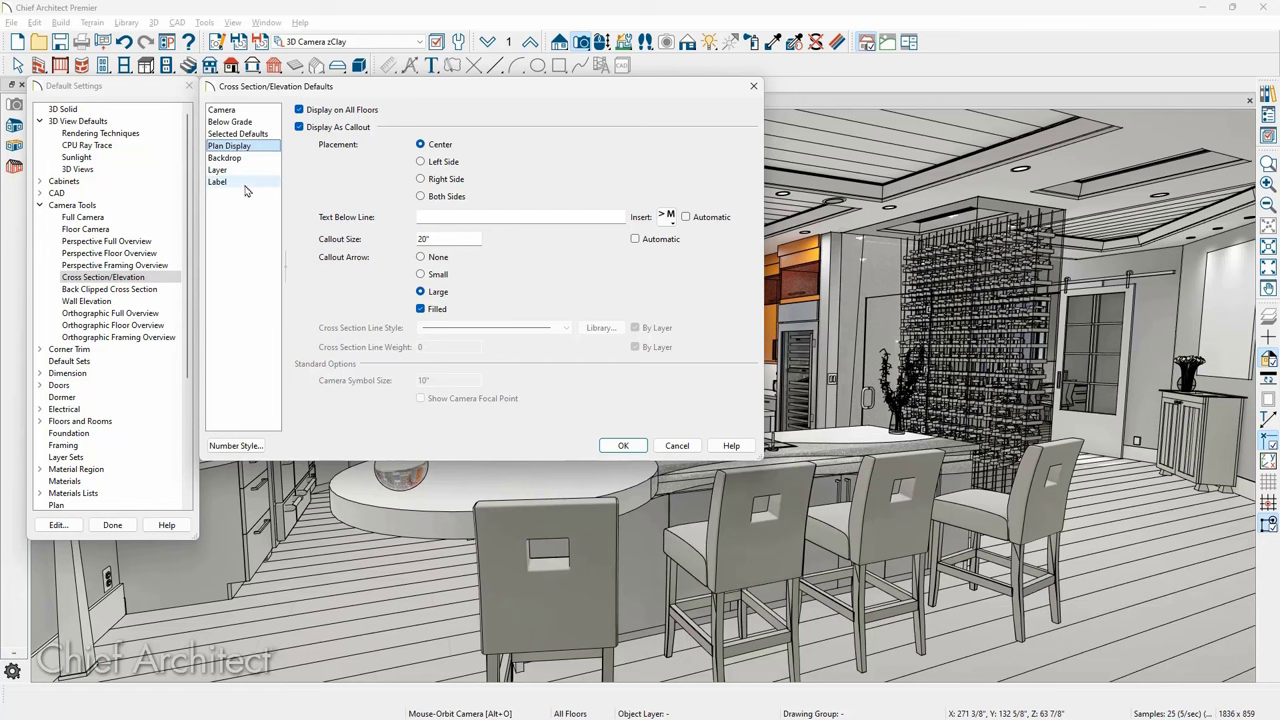
left_click(750, 88)
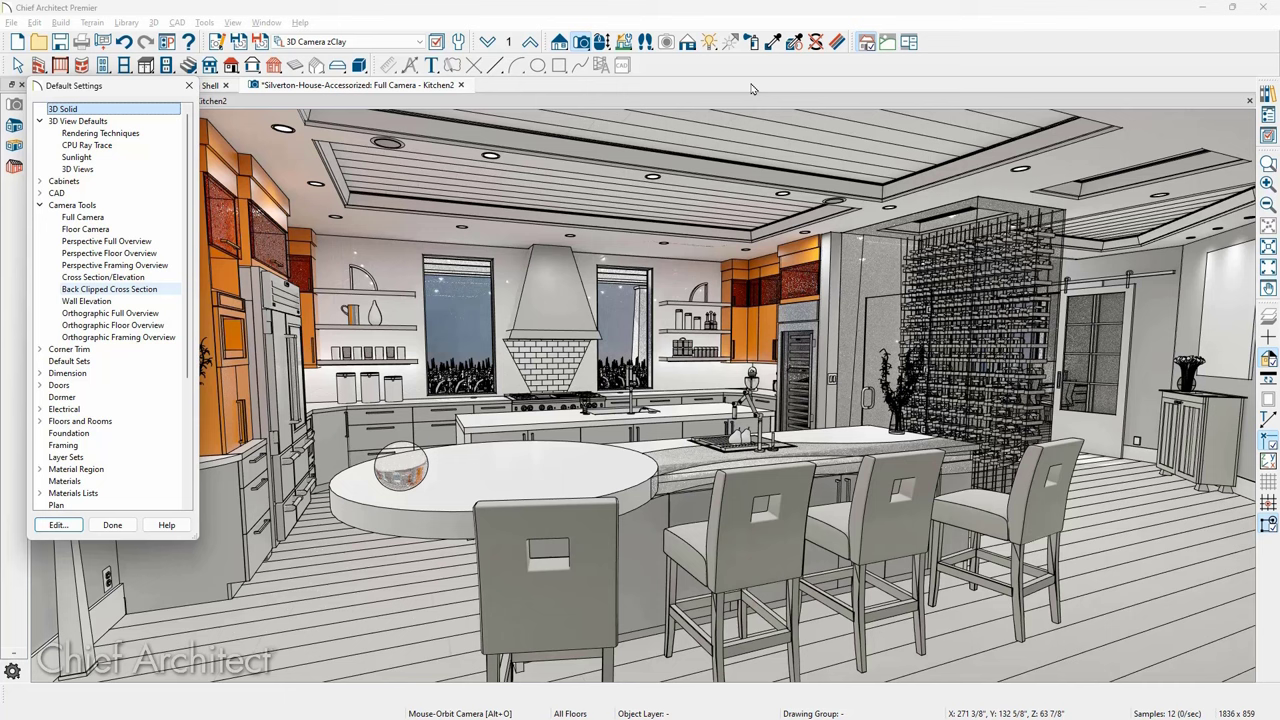
- Check the plan display and below grade line settings in the Back Clipped Cross Section defaults
key("Return")
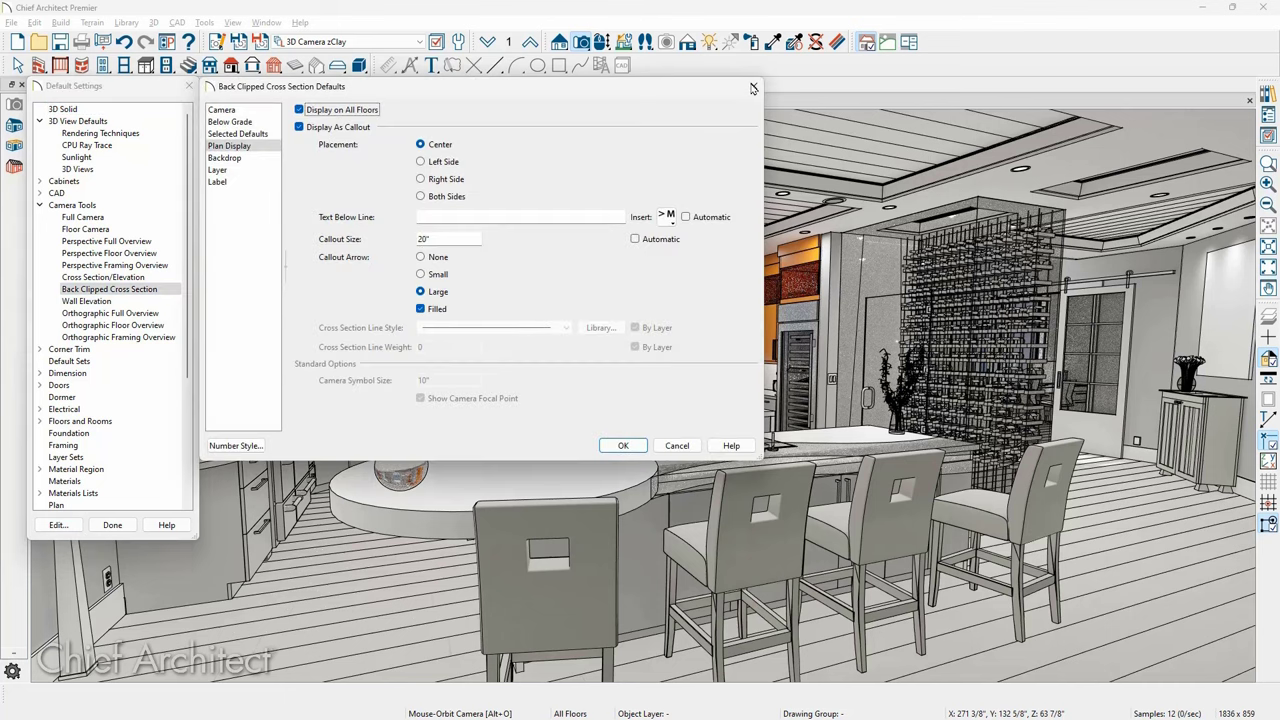
left_click(243, 124)
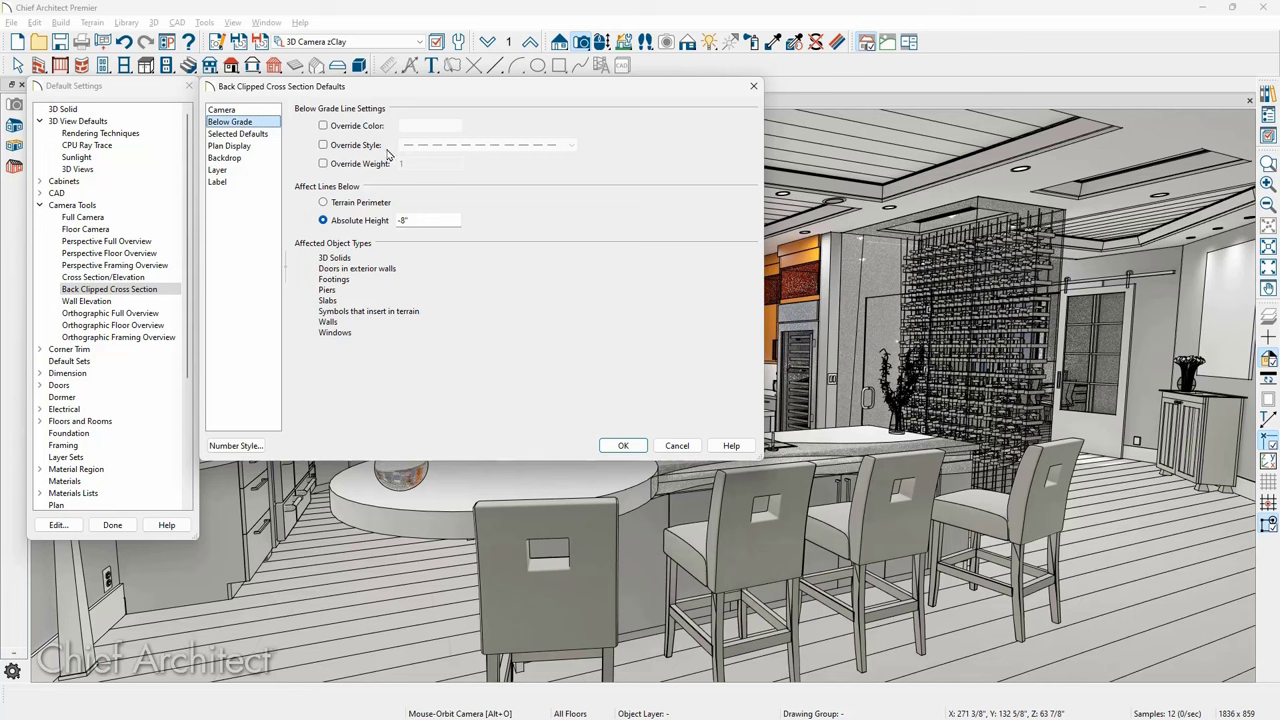
left_click(753, 86)
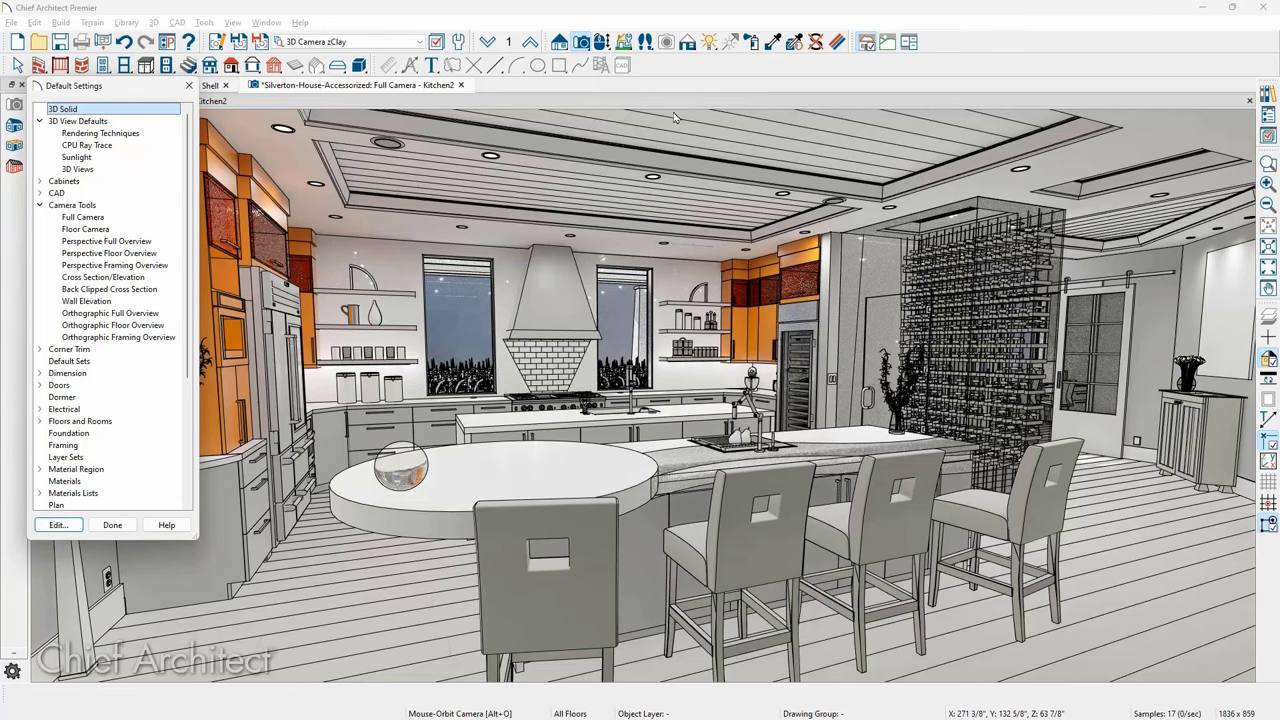
- Review the Wall Elevation default sets, plan display and layer, cancel without changes and close the default settings
double_click(135, 303)
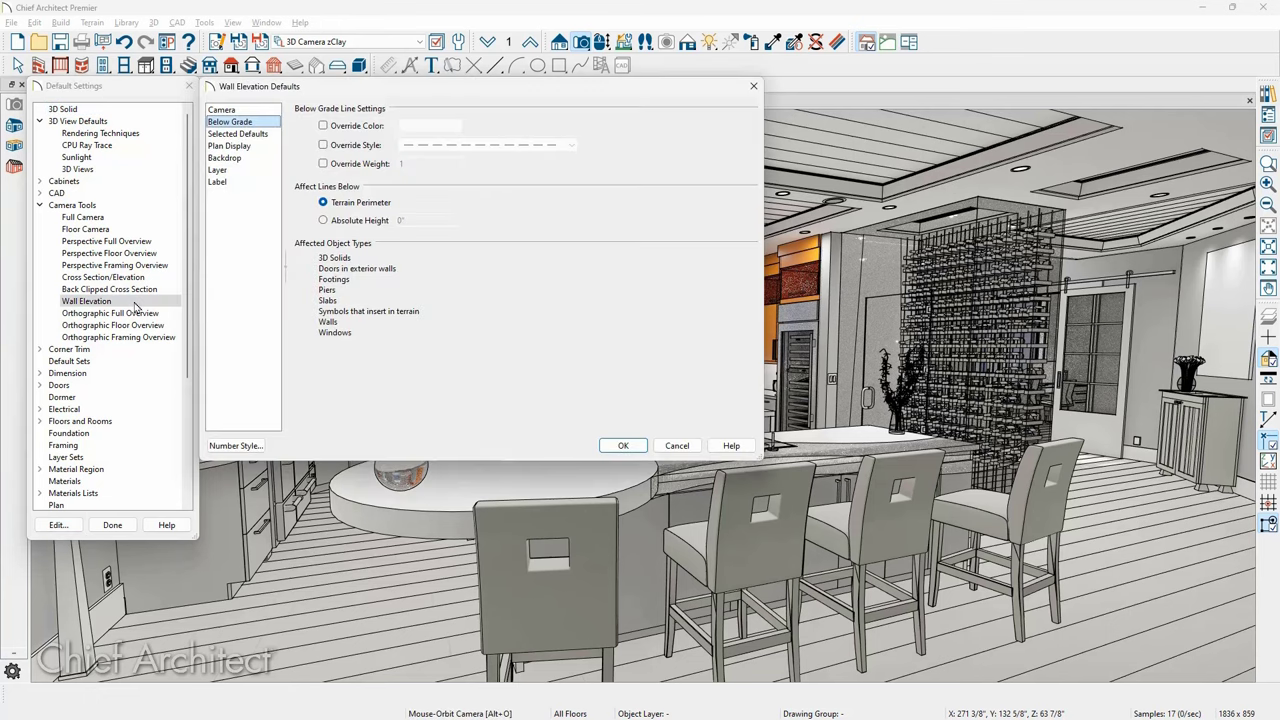
left_click(246, 135)
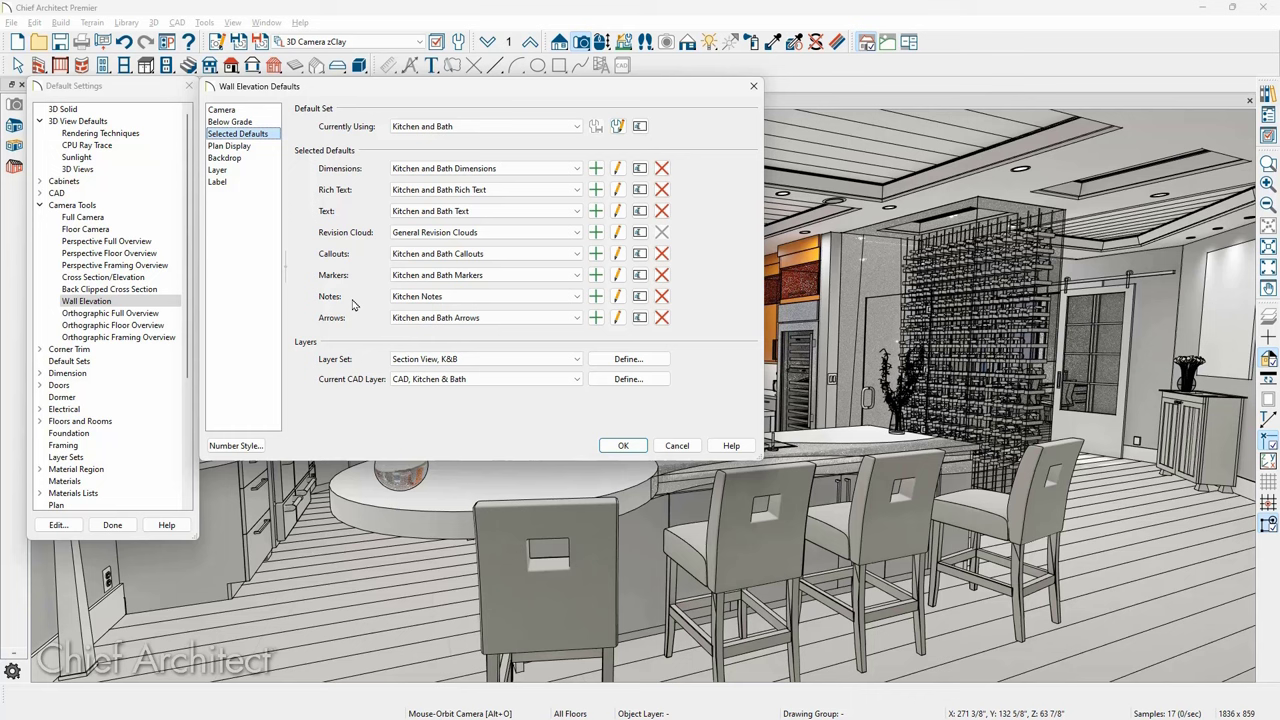
left_click(491, 127)
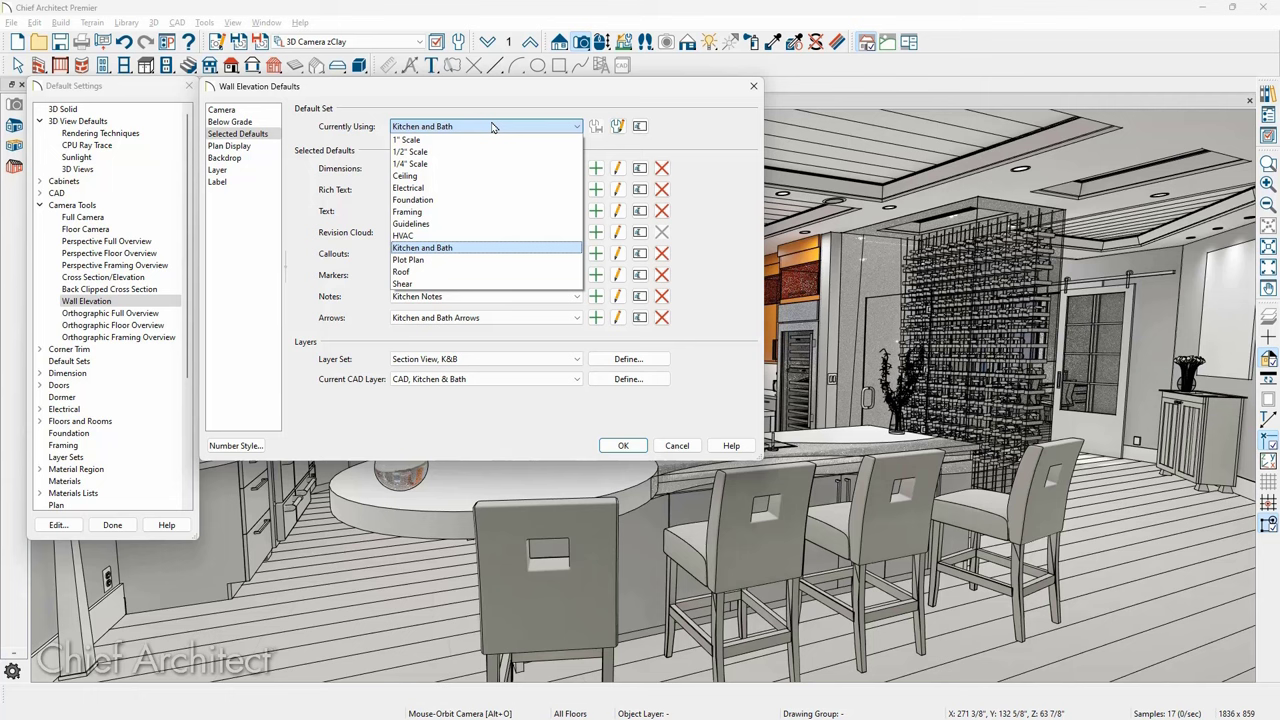
left_click(249, 149)
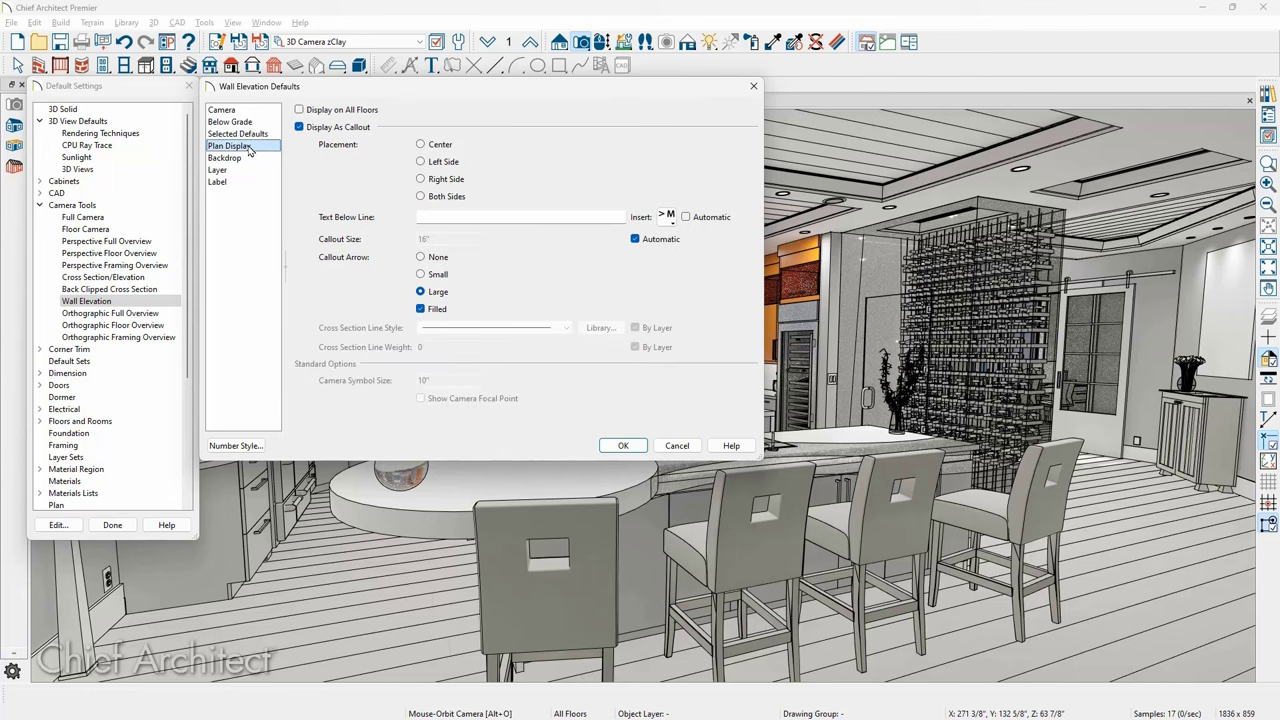
left_click(241, 170)
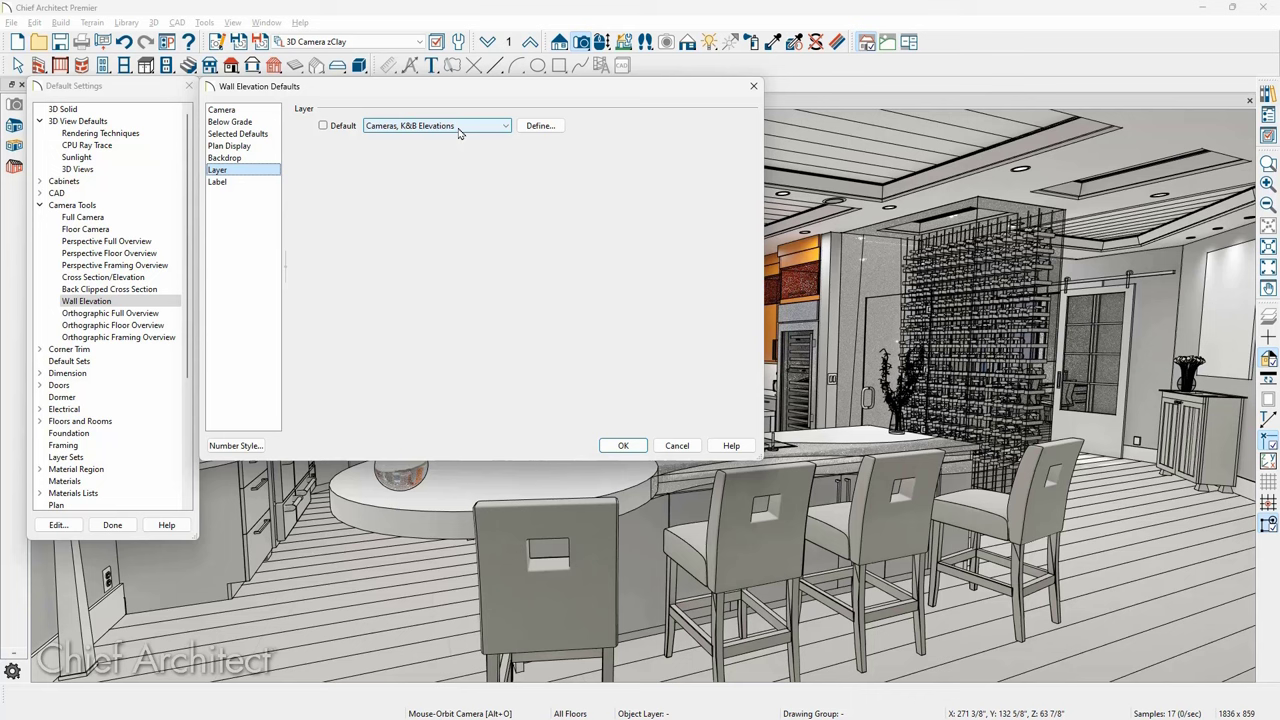
left_click(677, 445)
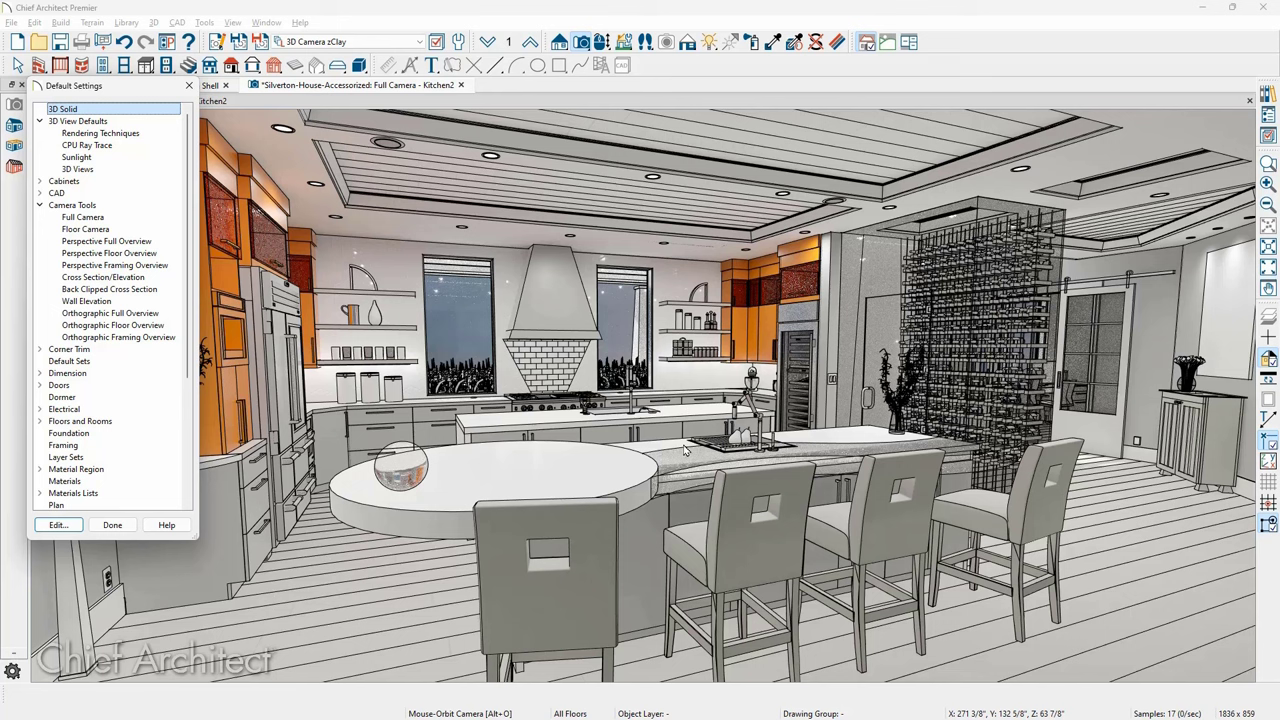
left_click(187, 86)
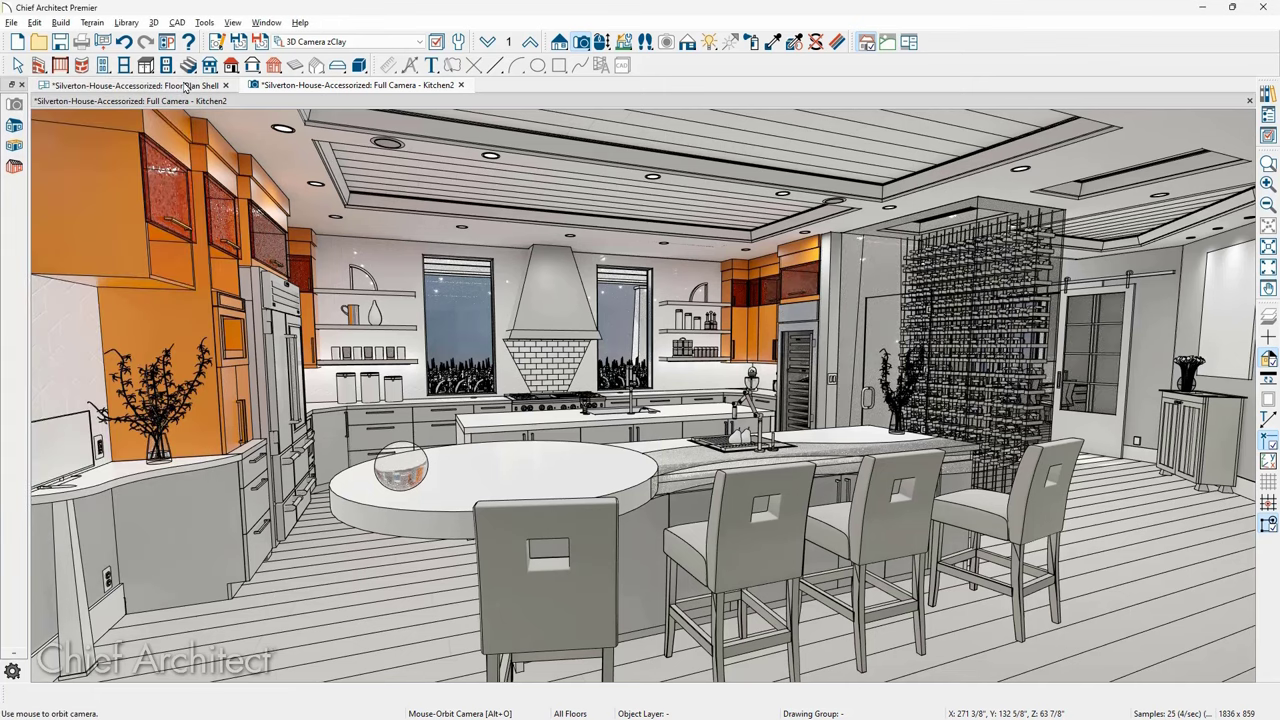
- Close the Clay kitchen view and create a new Full Camera view from the living area toward the kitchen
left_click(460, 86)
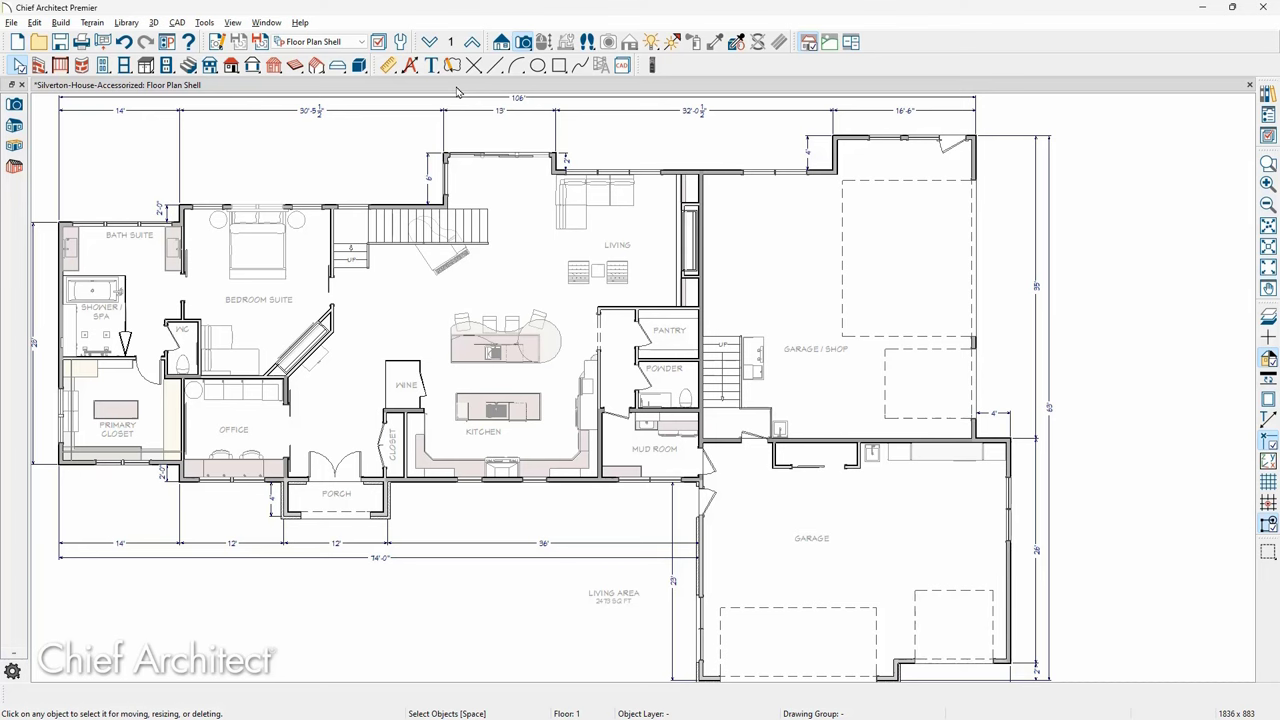
left_click(522, 42)
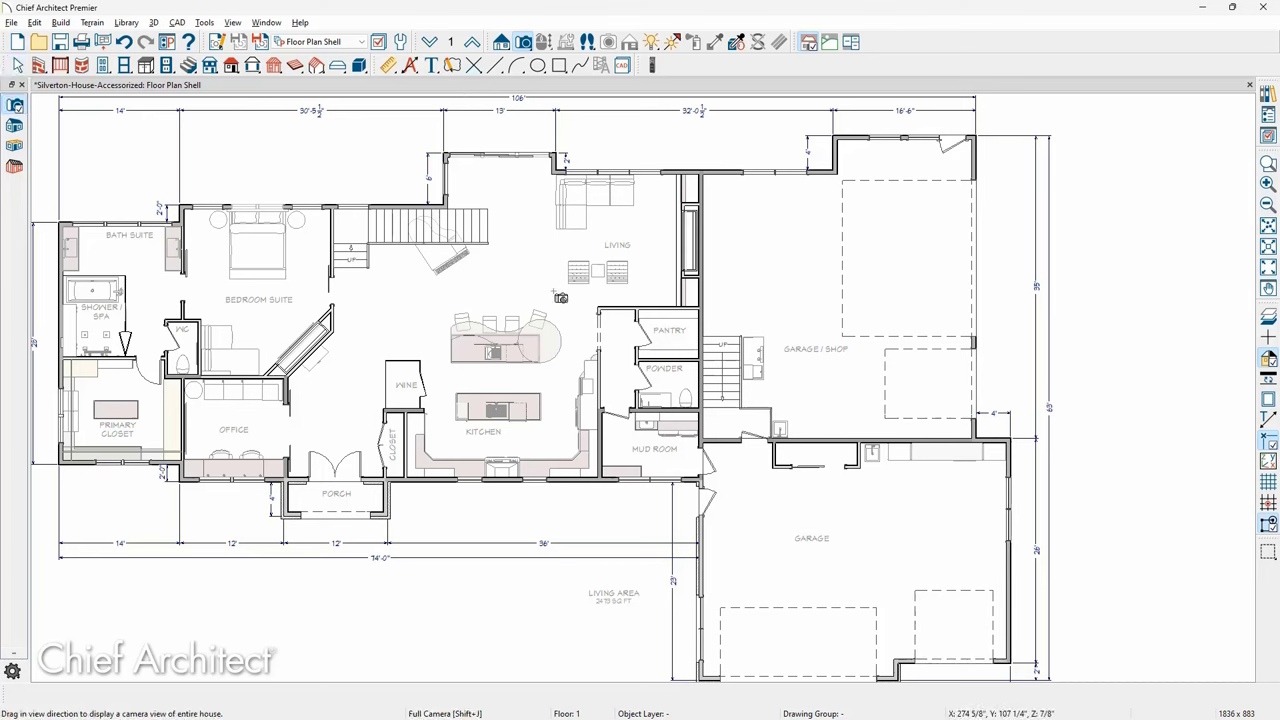
left_click_drag(556, 295, 522, 368)
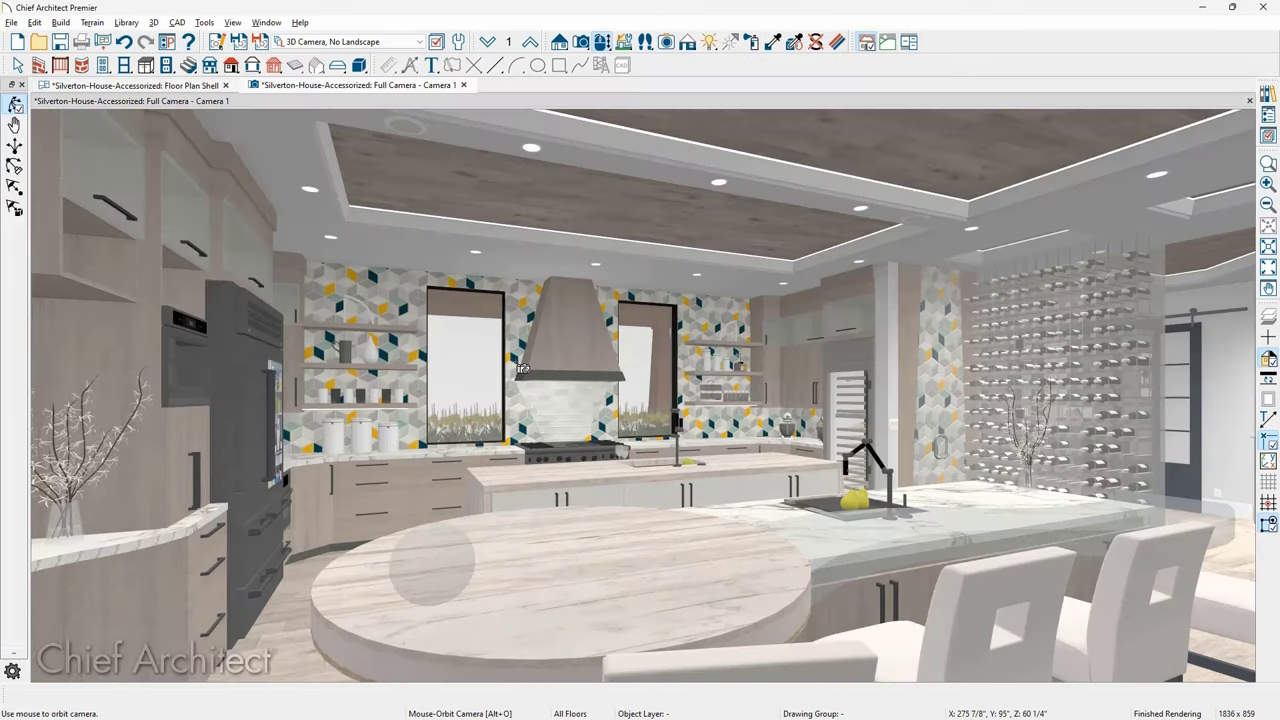
- Turn on Hand Drawn Lines on Top for the Standard rendering technique and apply it to the kitchen camera view
mouse_move(853, 381)
left_mouse_down()
mouse_move(778, 389)
mouse_move(833, 389)
left_mouse_up()
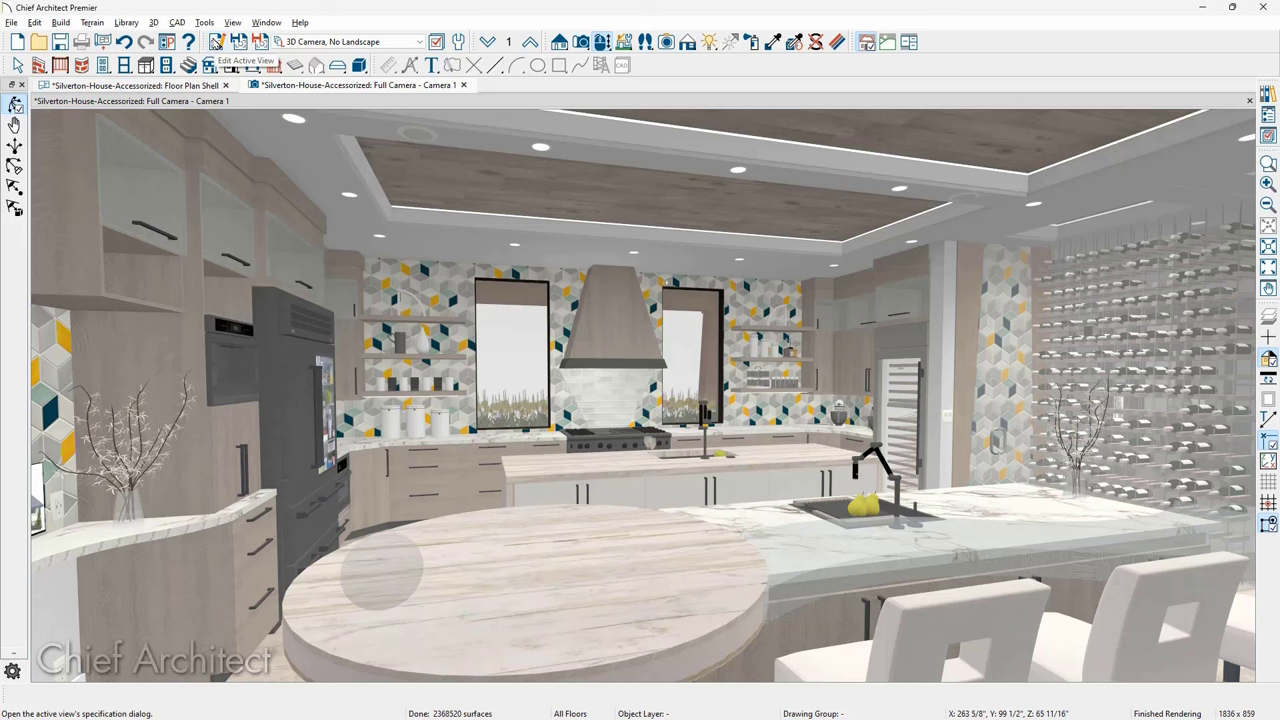
left_click(216, 41)
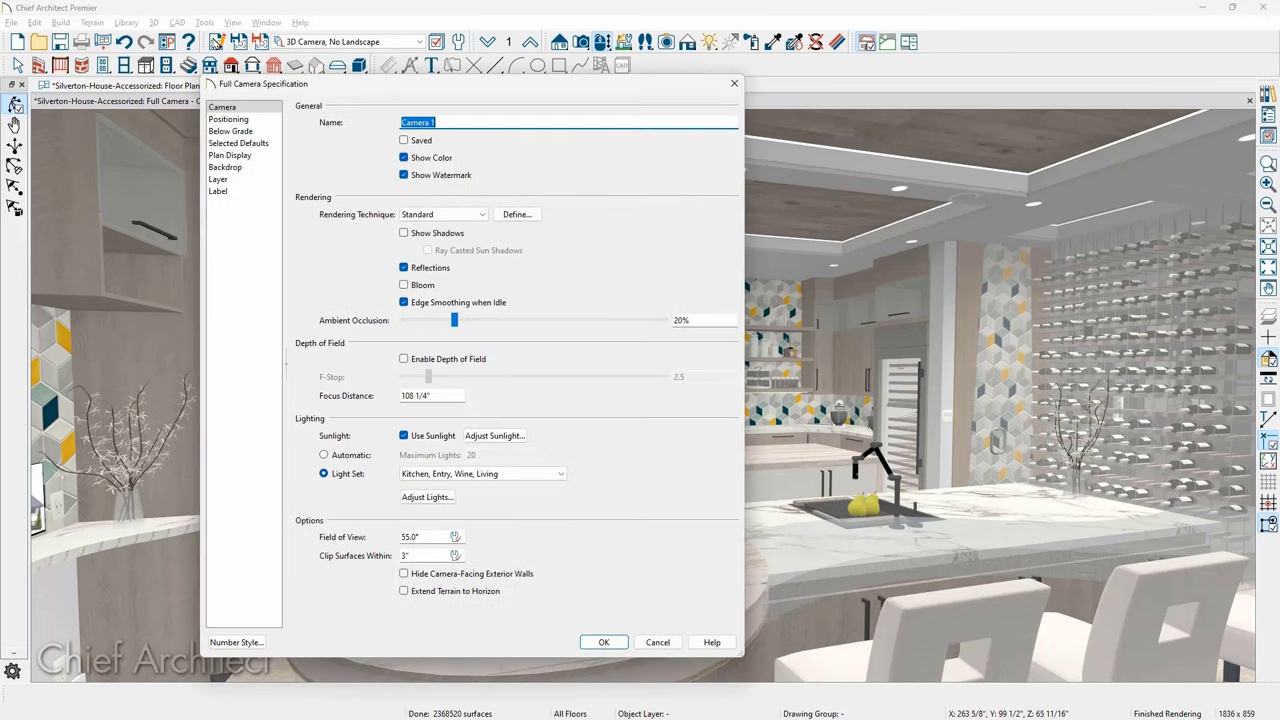
left_click(516, 214)
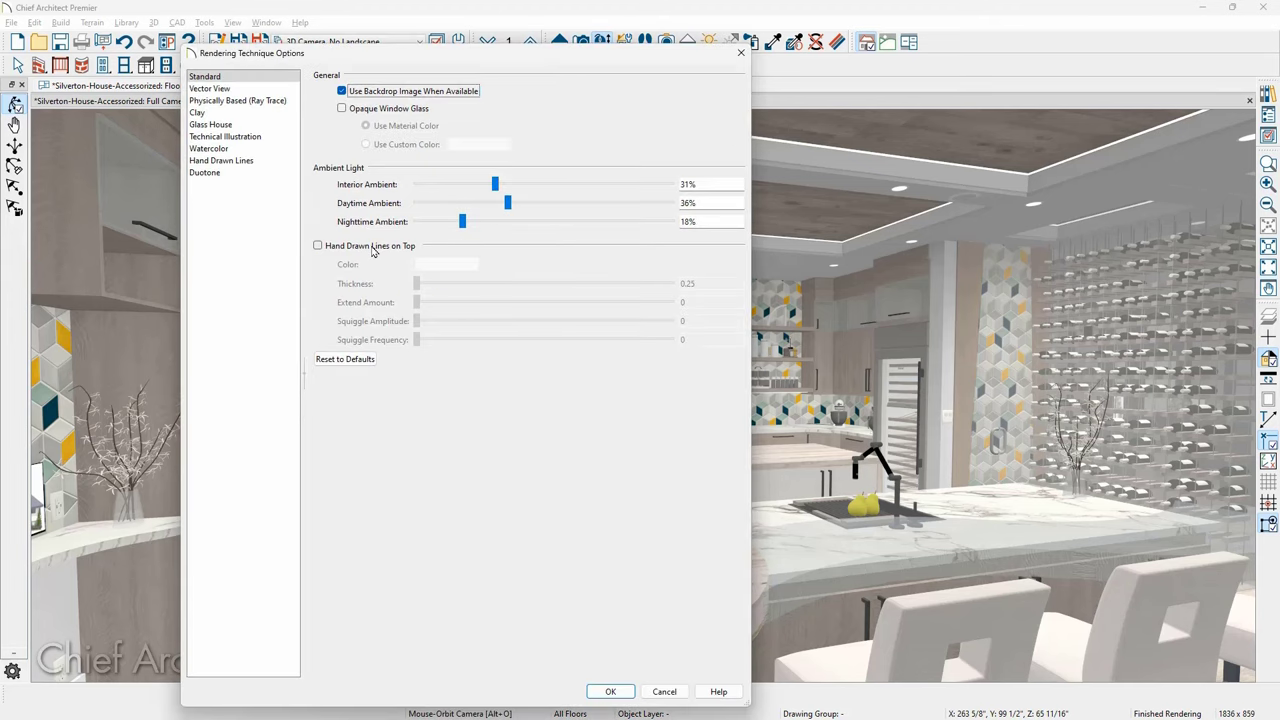
left_click(372, 246)
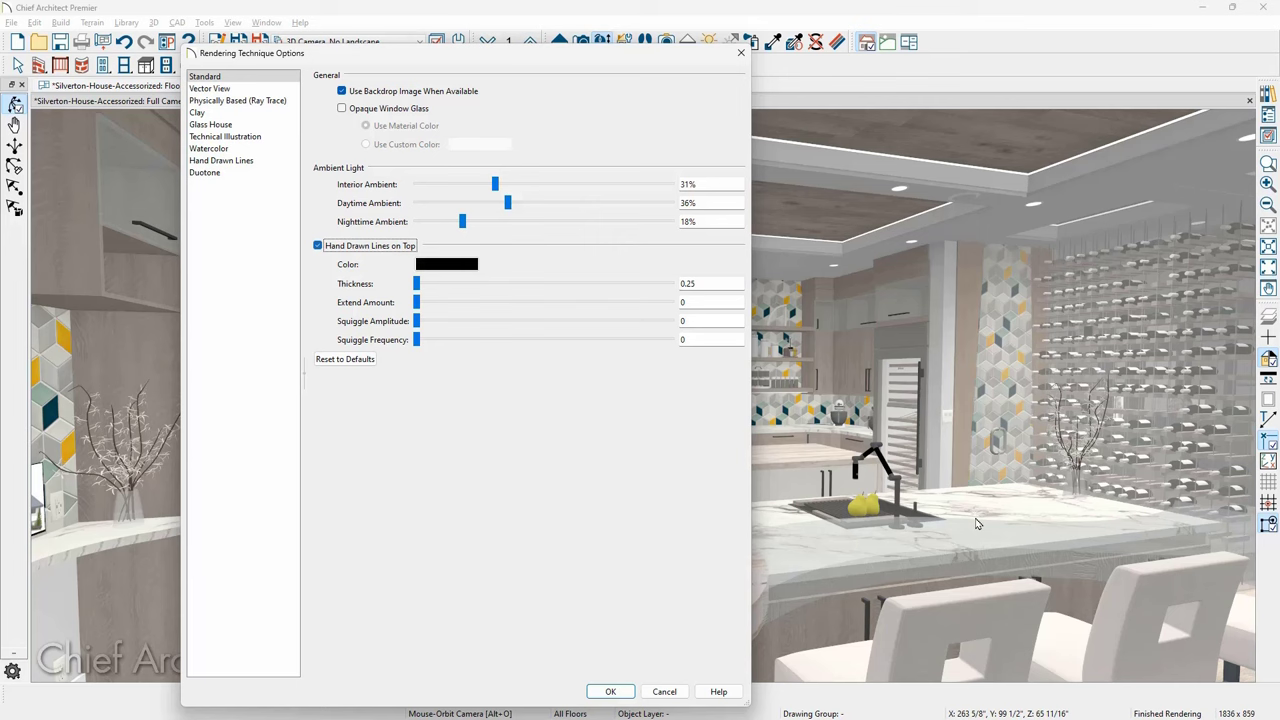
key("Return")
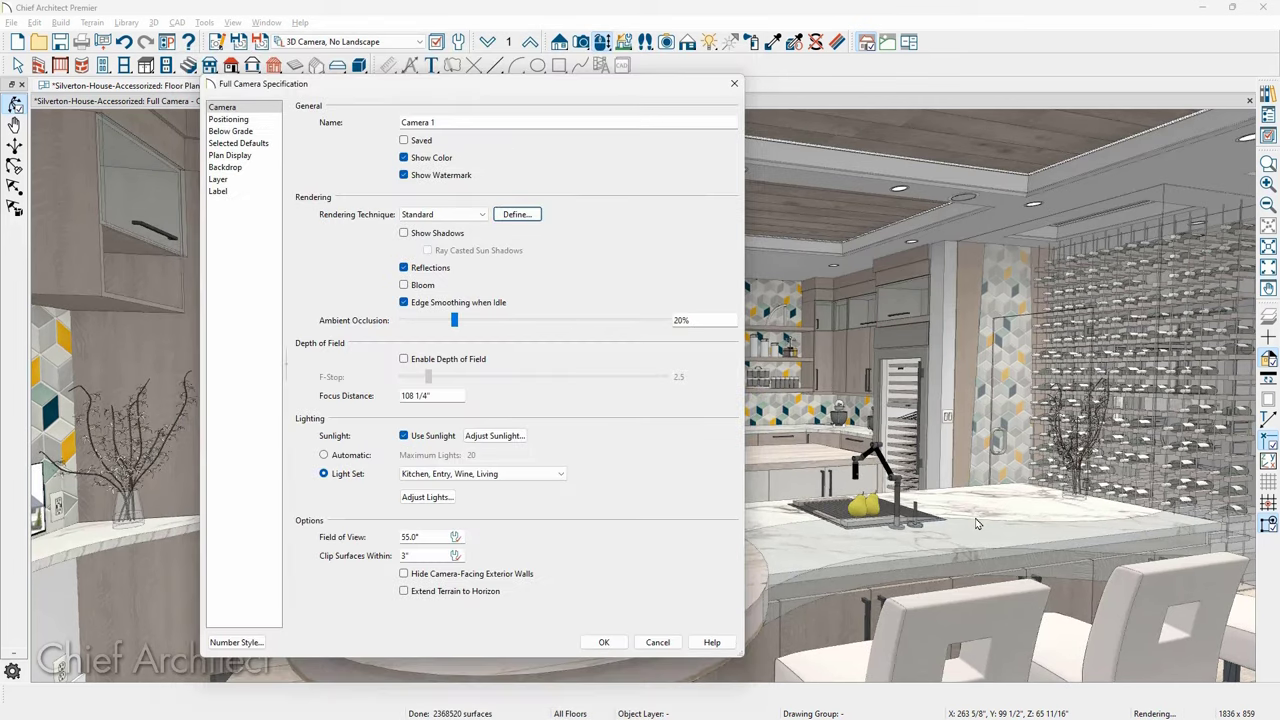
key("Return")
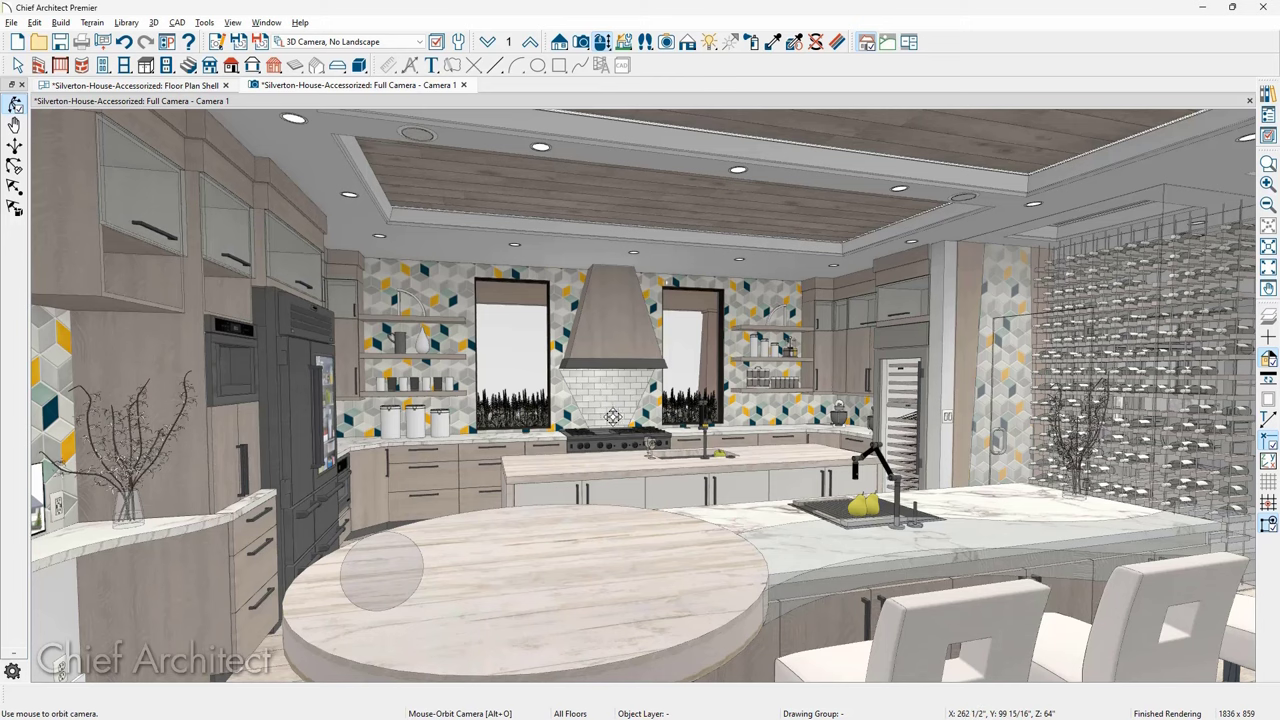
left_click_drag(607, 487, 537, 489)
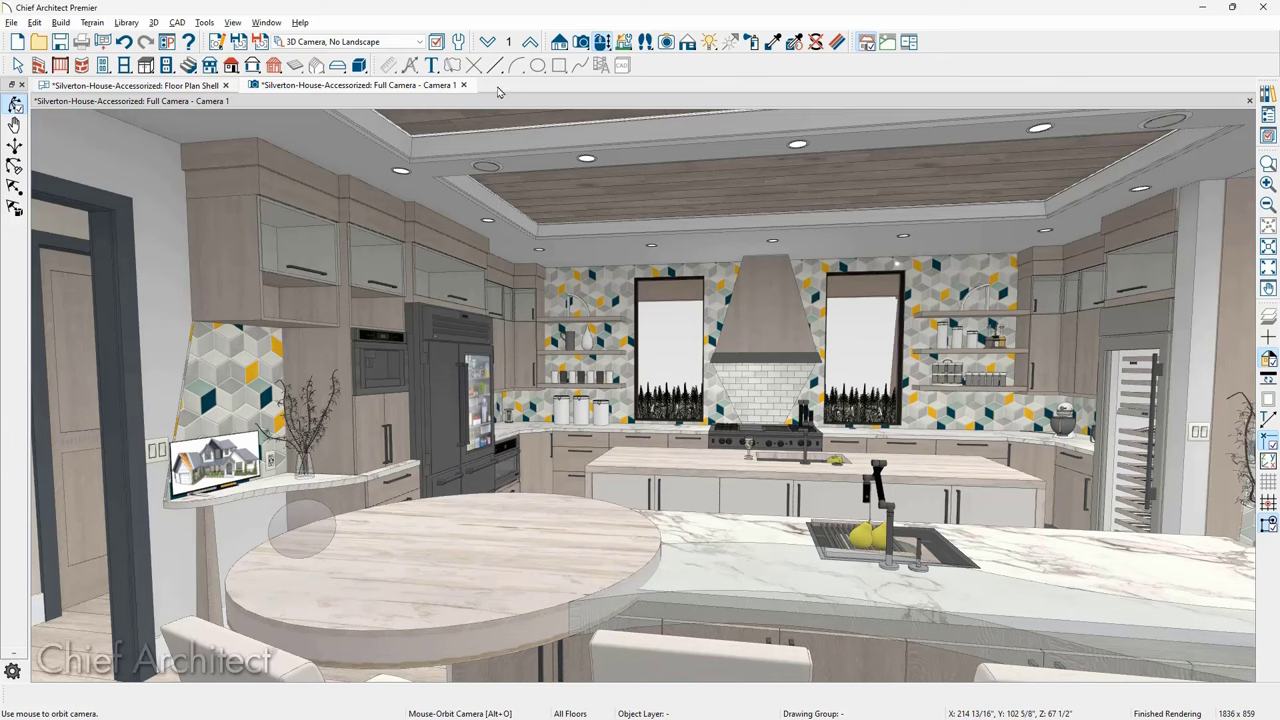
- Close the Standard kitchen view and create another Full Camera from the living area across the round table toward the kitchen
left_click(463, 85)
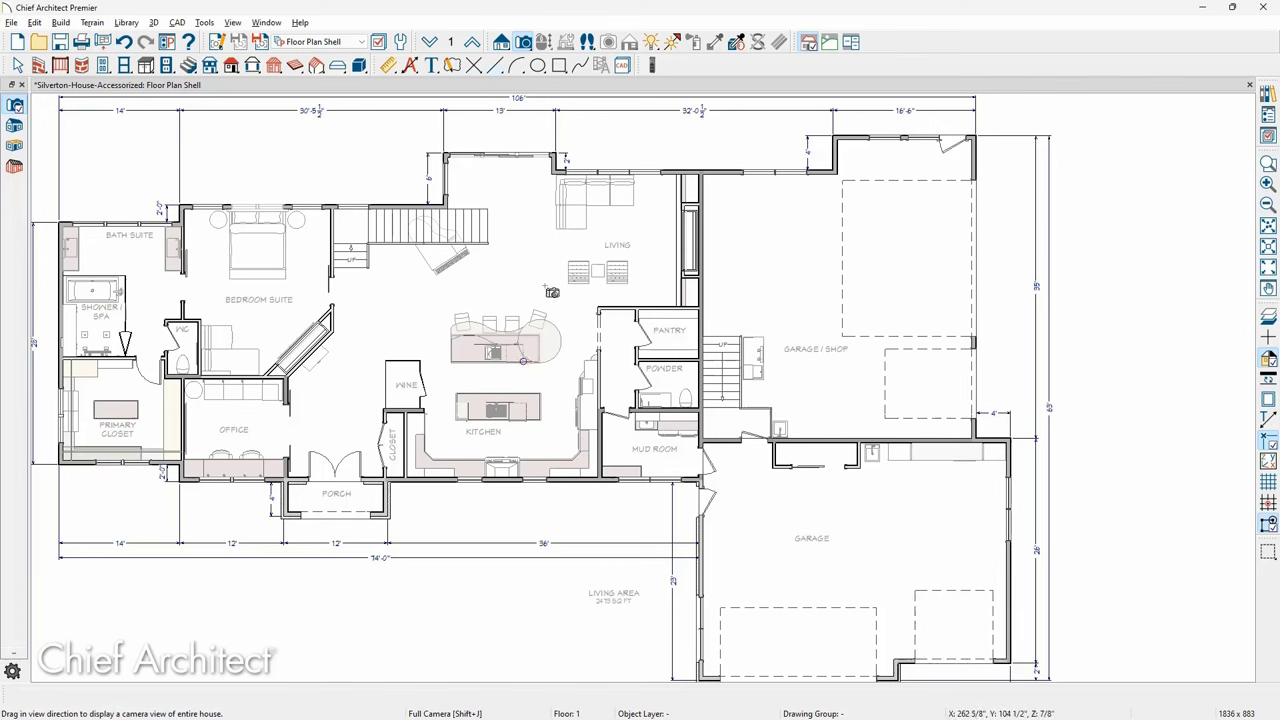
left_click_drag(543, 289, 535, 334)
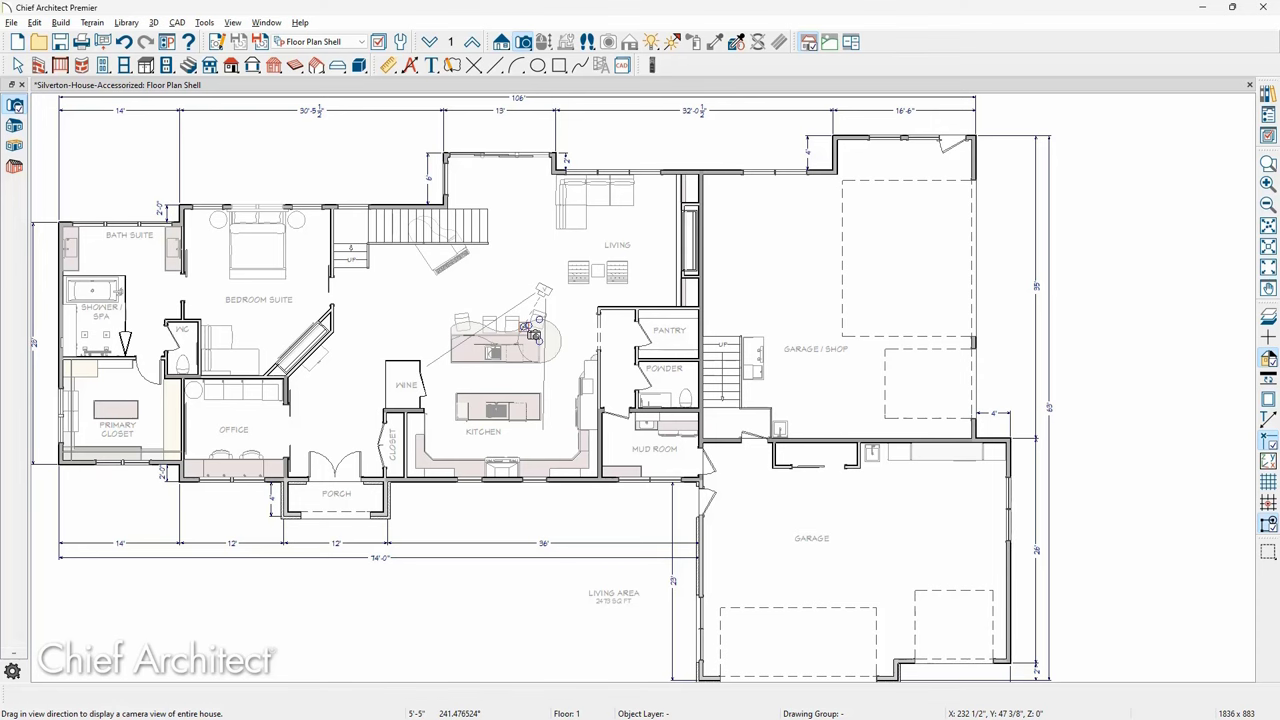
left_click_drag(535, 334, 534, 335)
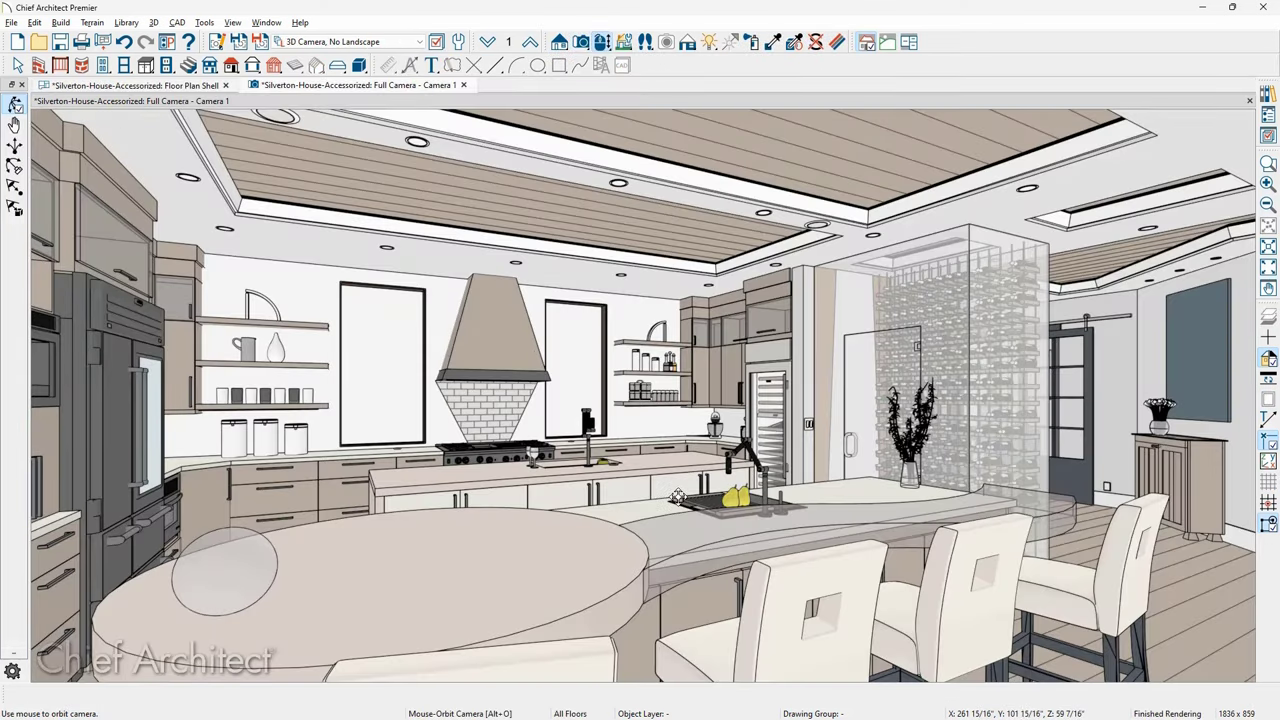
left_click_drag(668, 497, 597, 501)
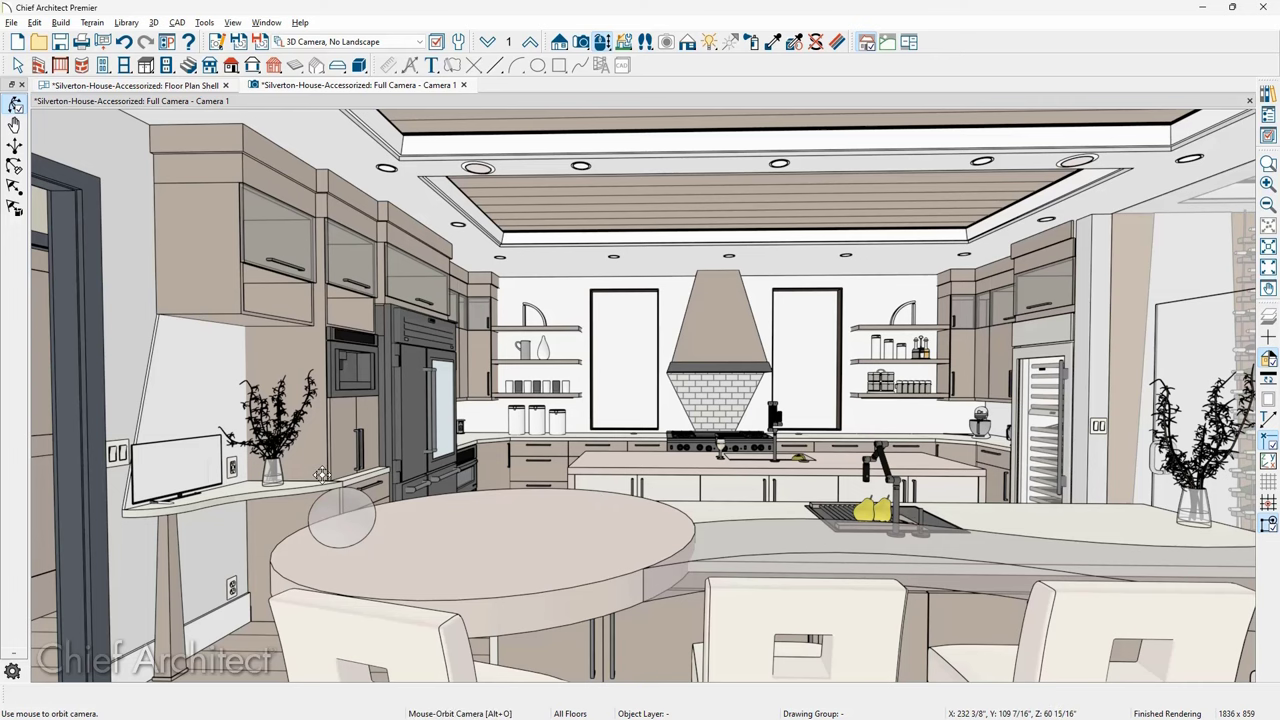
left_click_drag(292, 476, 245, 521)
left_click_drag(244, 568, 449, 455)
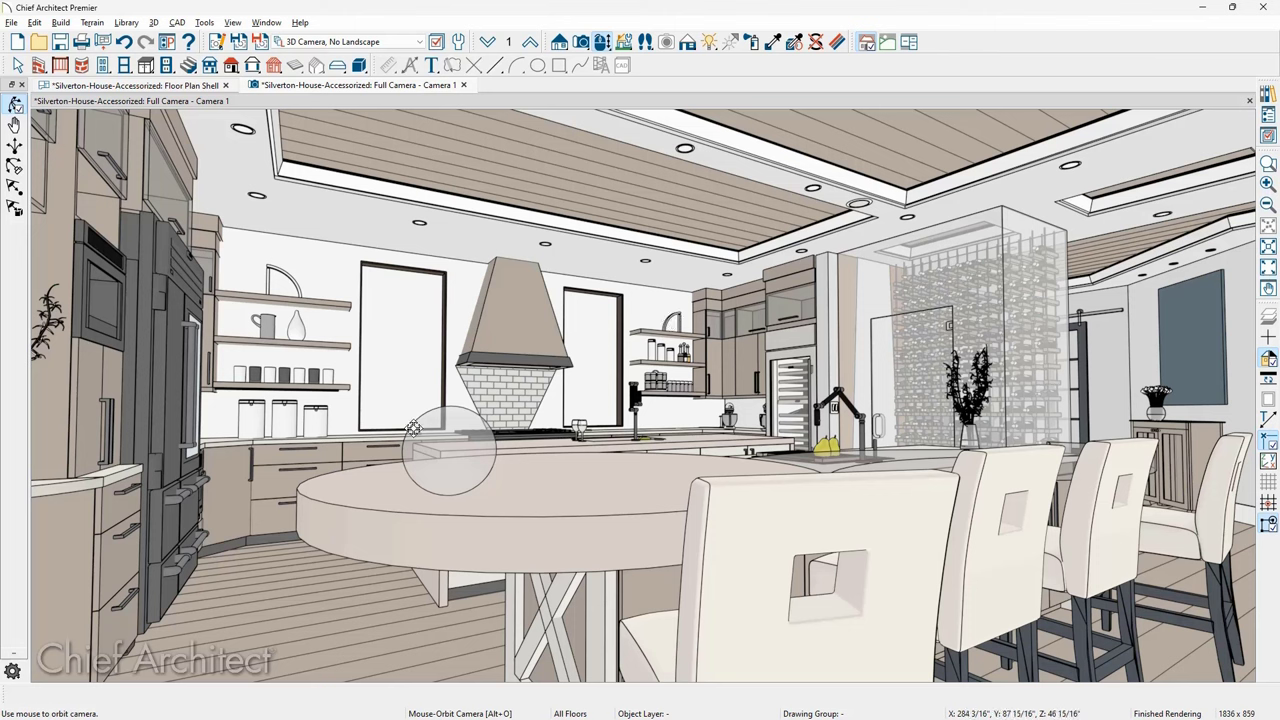
left_click_drag(428, 434, 434, 451)
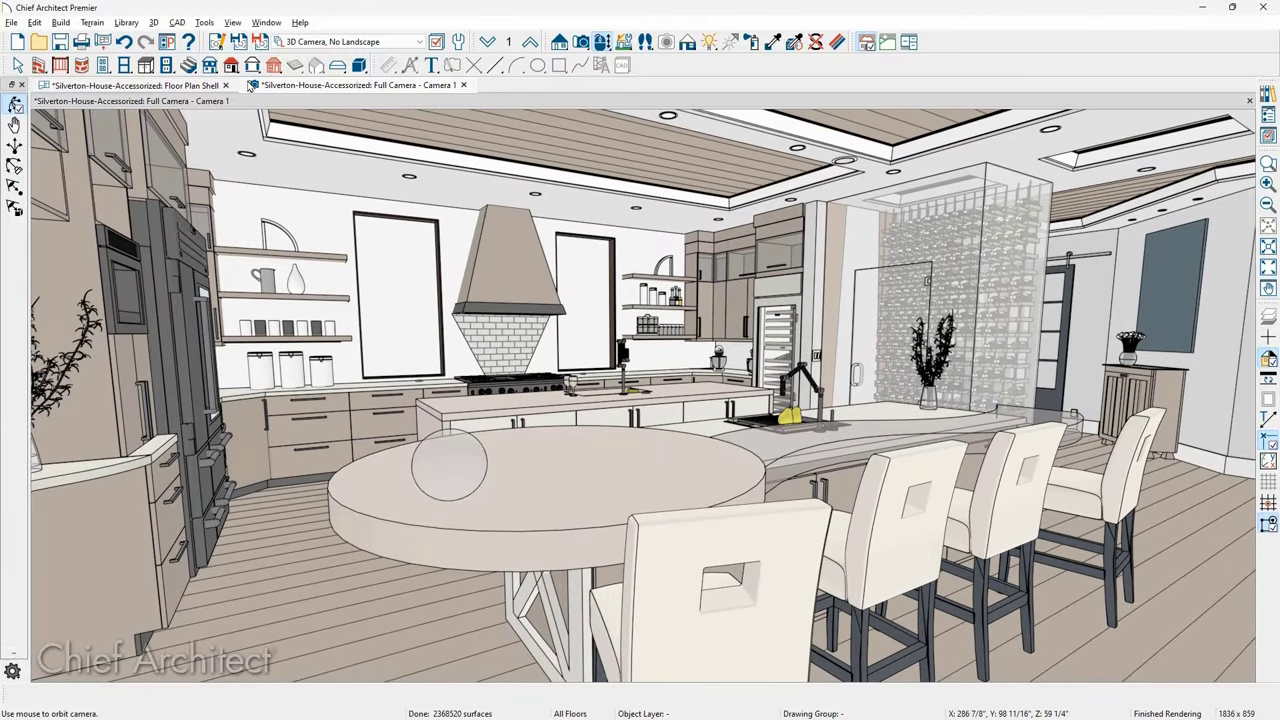
- Set the camera's rendering technique to Physically Based and its light set to Kitchen, Entry, Wine, Living
left_click(218, 45)
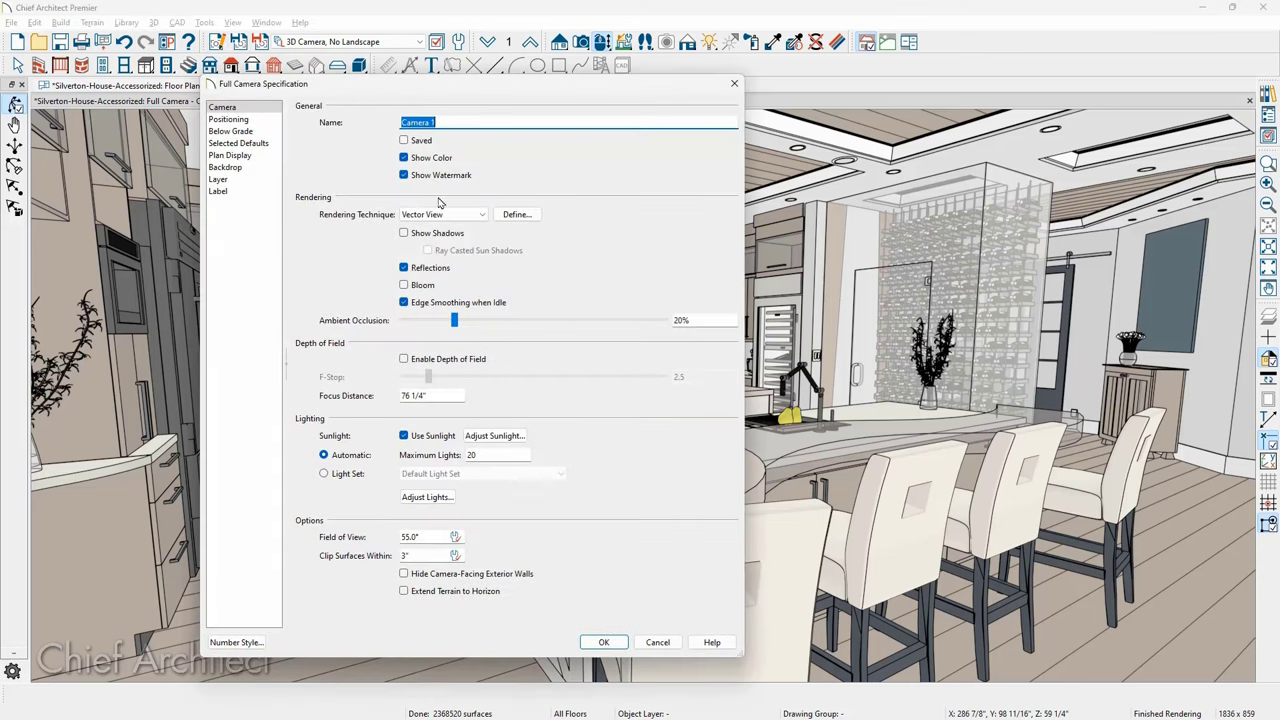
left_click(465, 216)
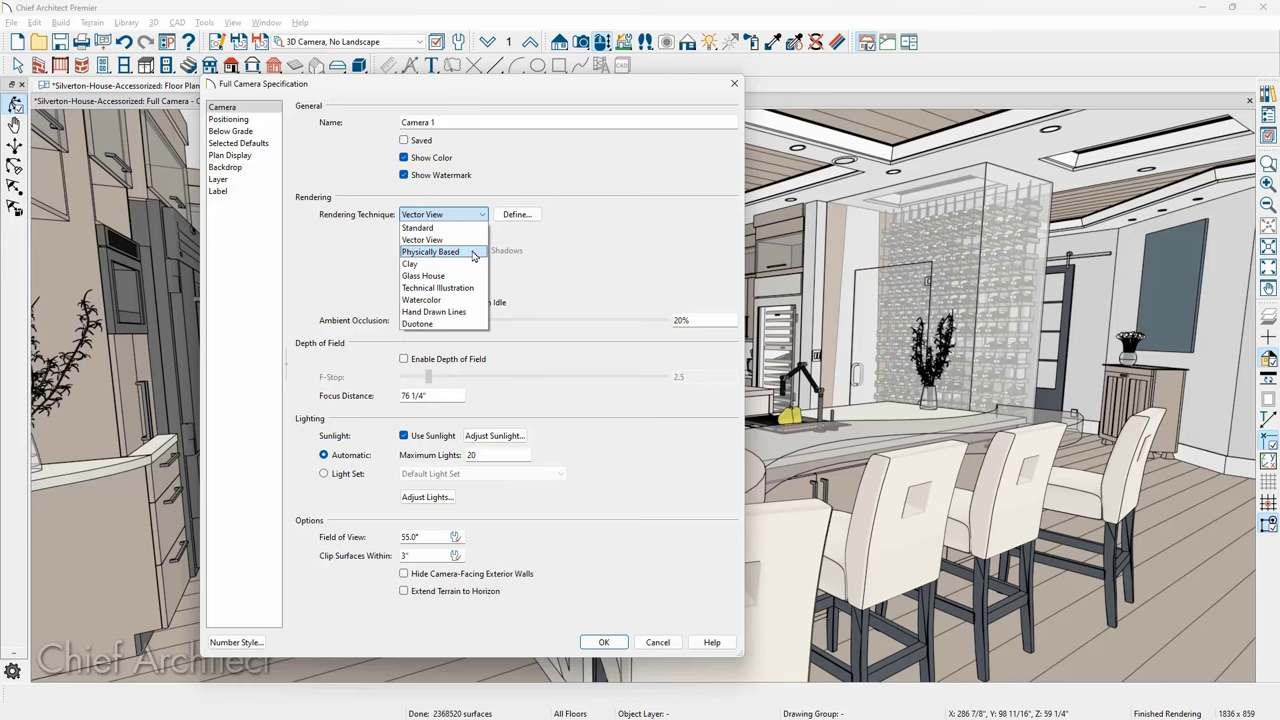
left_click(476, 256)
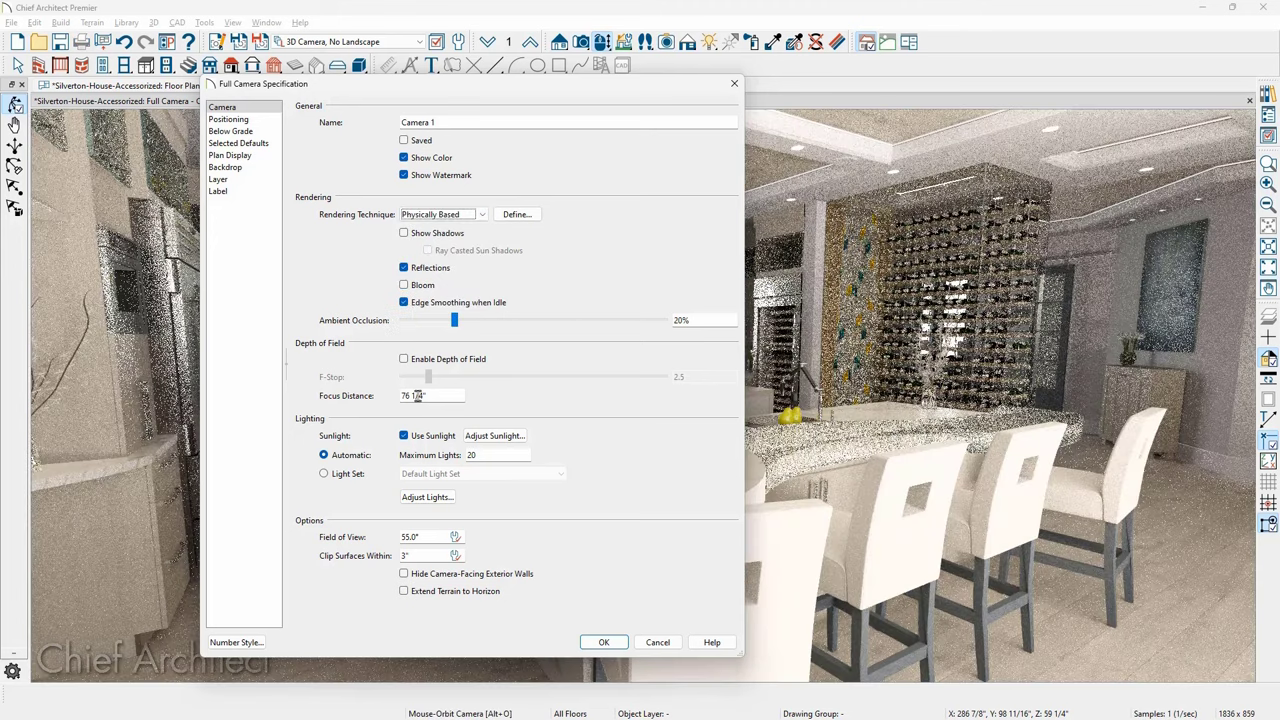
left_click(347, 474)
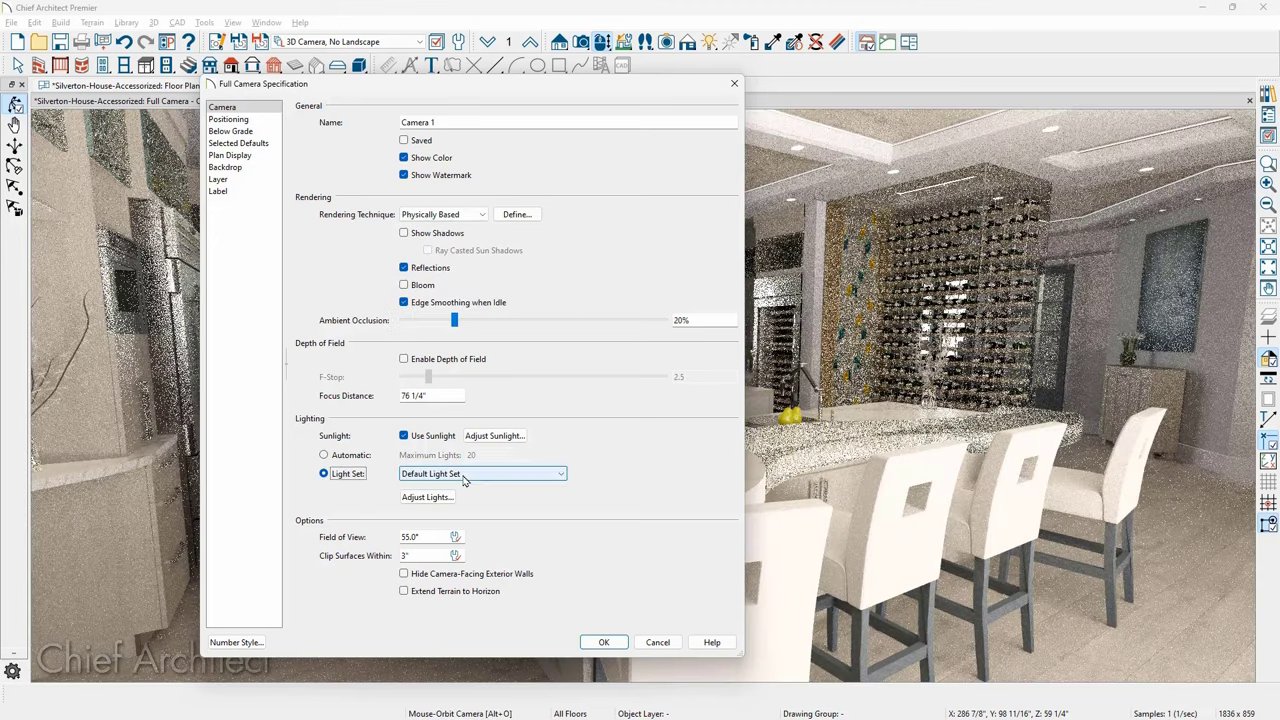
left_click(463, 474)
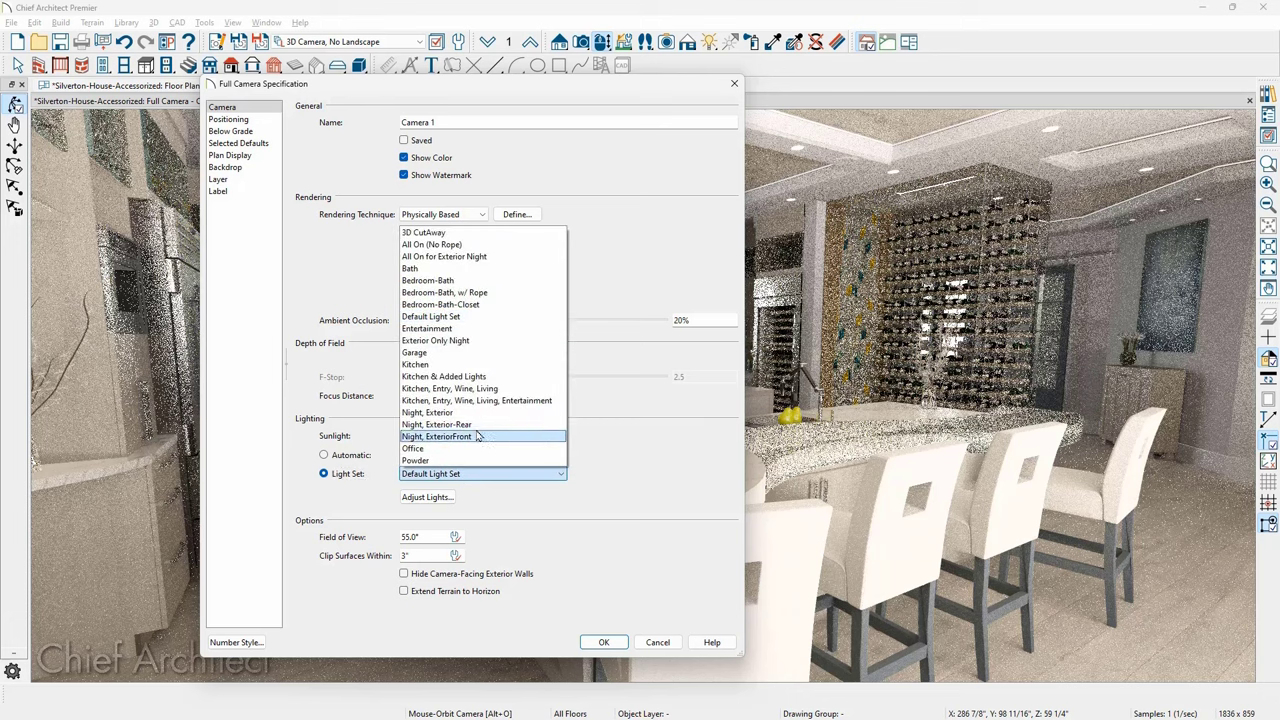
left_click(505, 389)
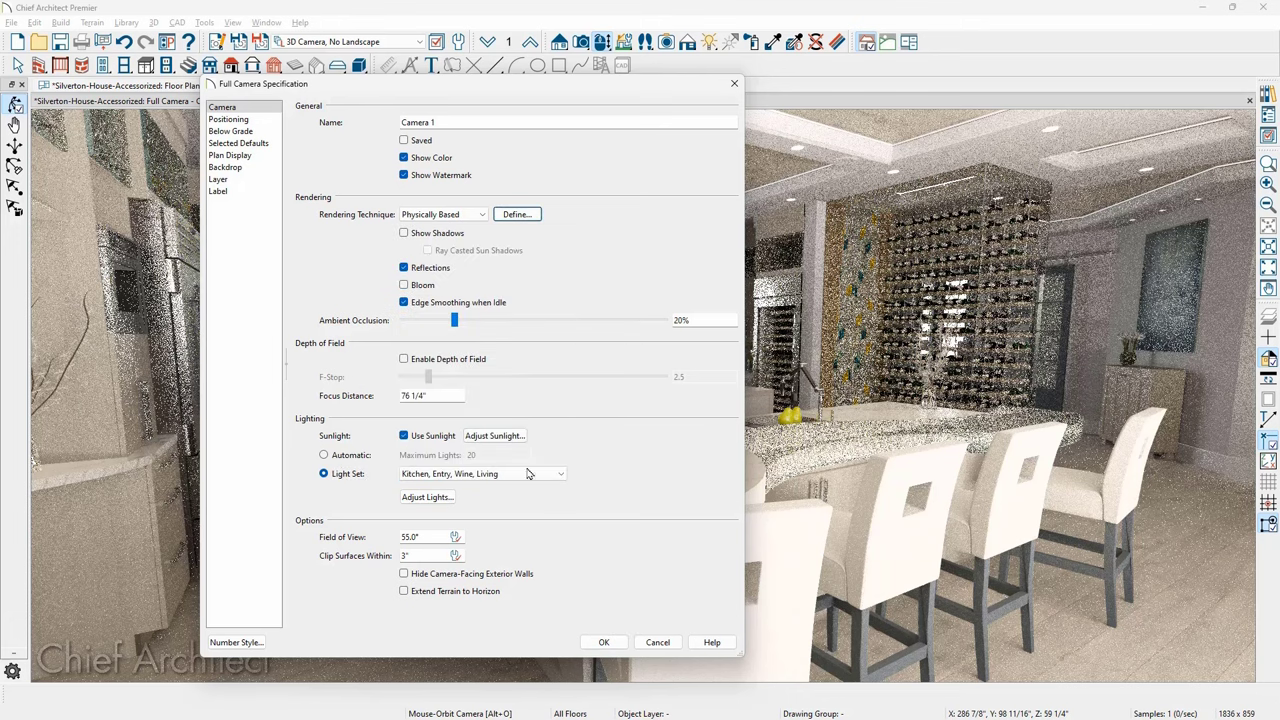
left_click(596, 642)
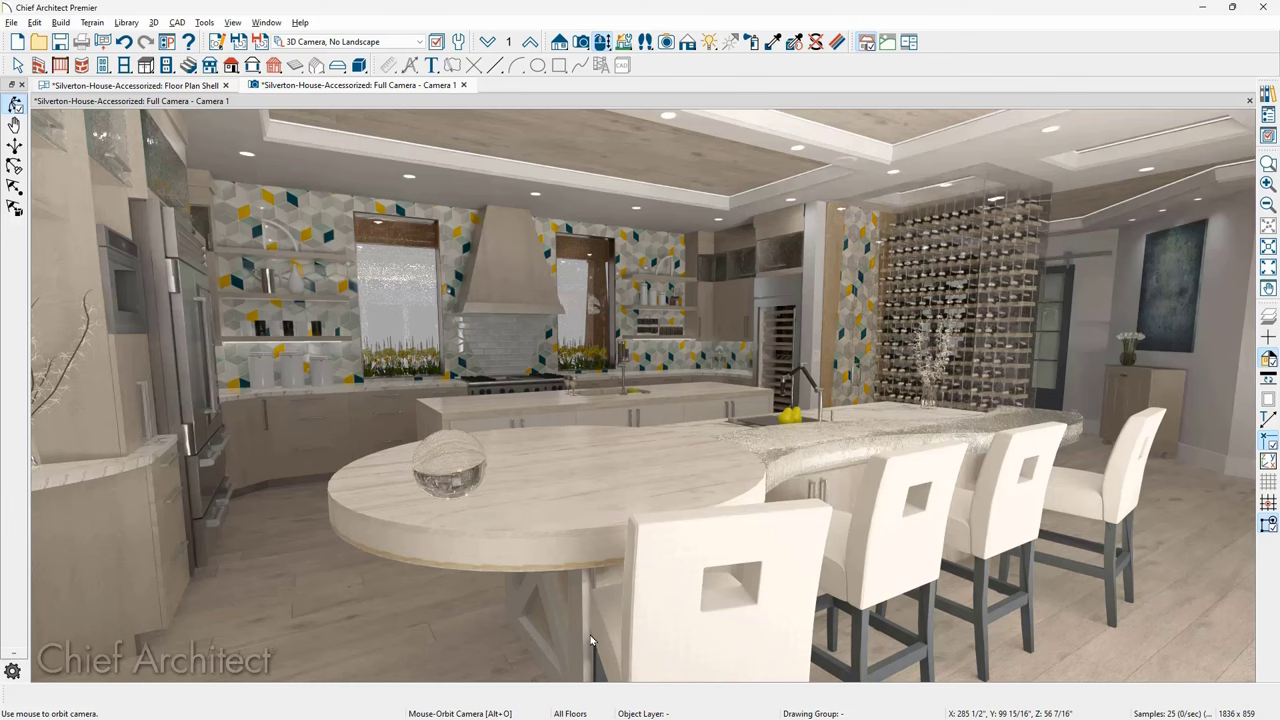
- Enable Show Shadows and Ray Casted Sun Shadows in the kitchen camera's specification
left_click(217, 42)
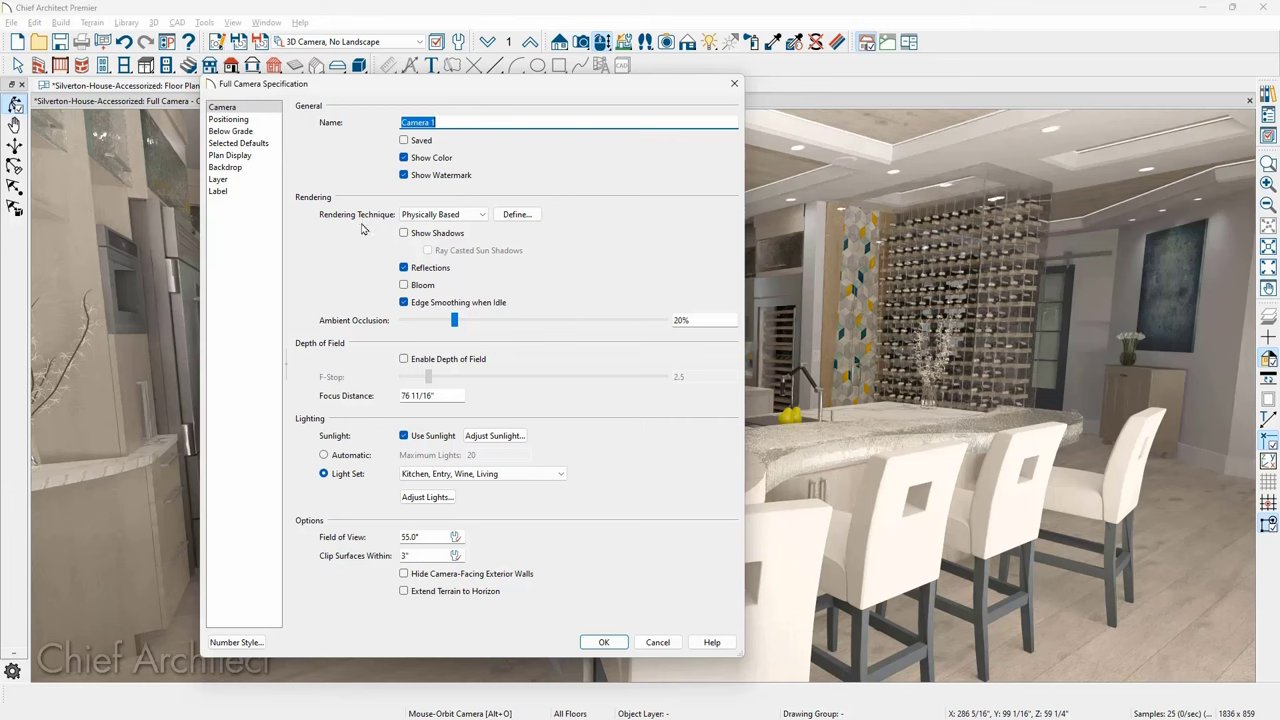
left_click(404, 234)
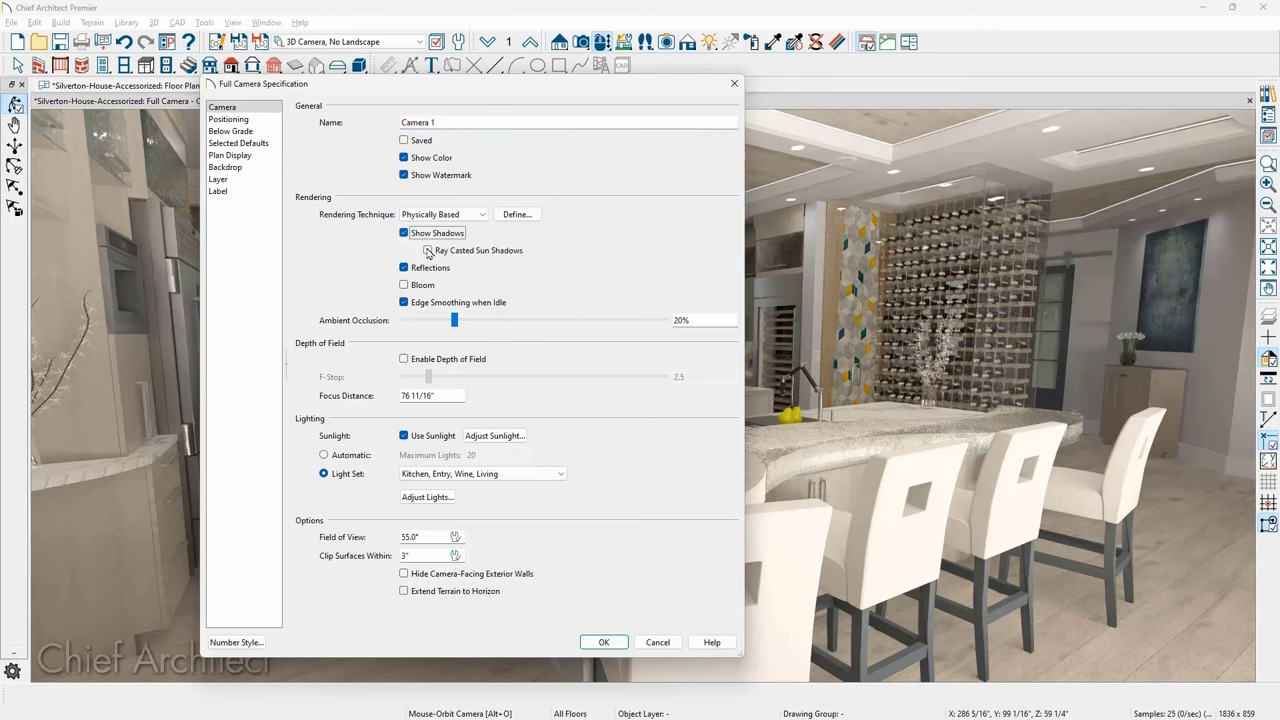
left_click(428, 251)
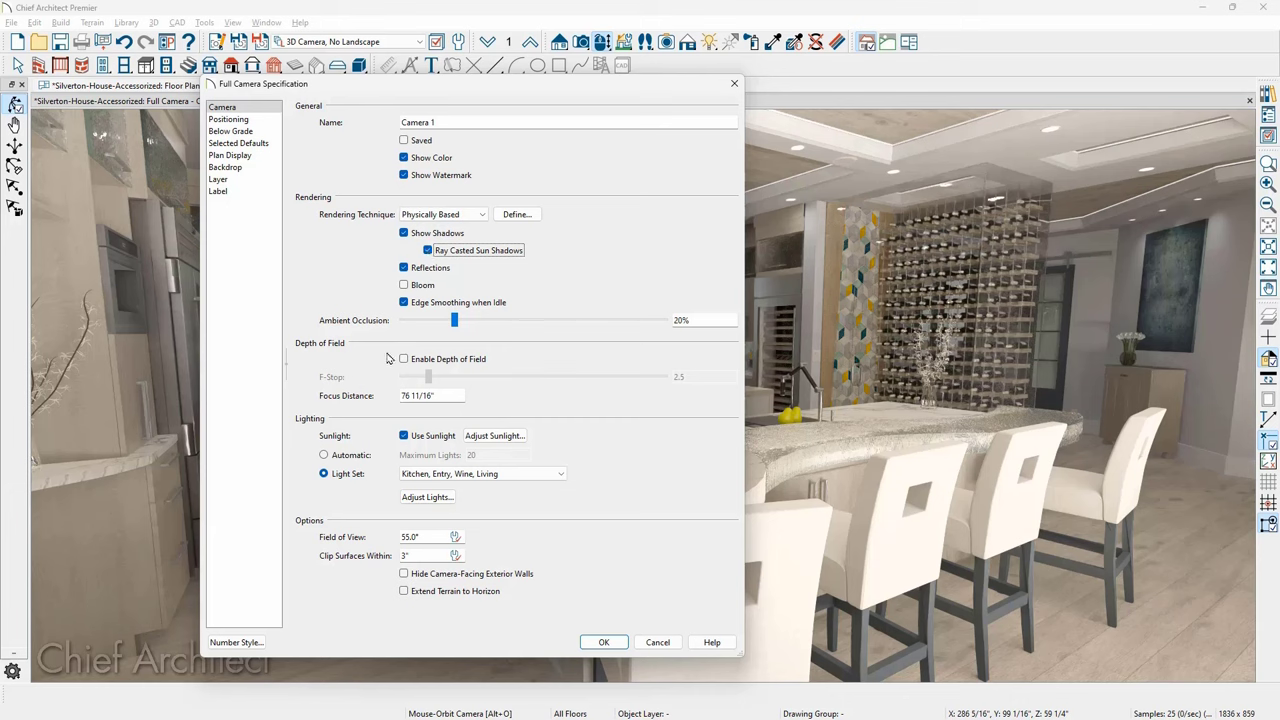
- Set the camera's generic sun to a custom intensity of 500 lux, turn off Sun Follows Camera and apply the settings
left_click(510, 443)
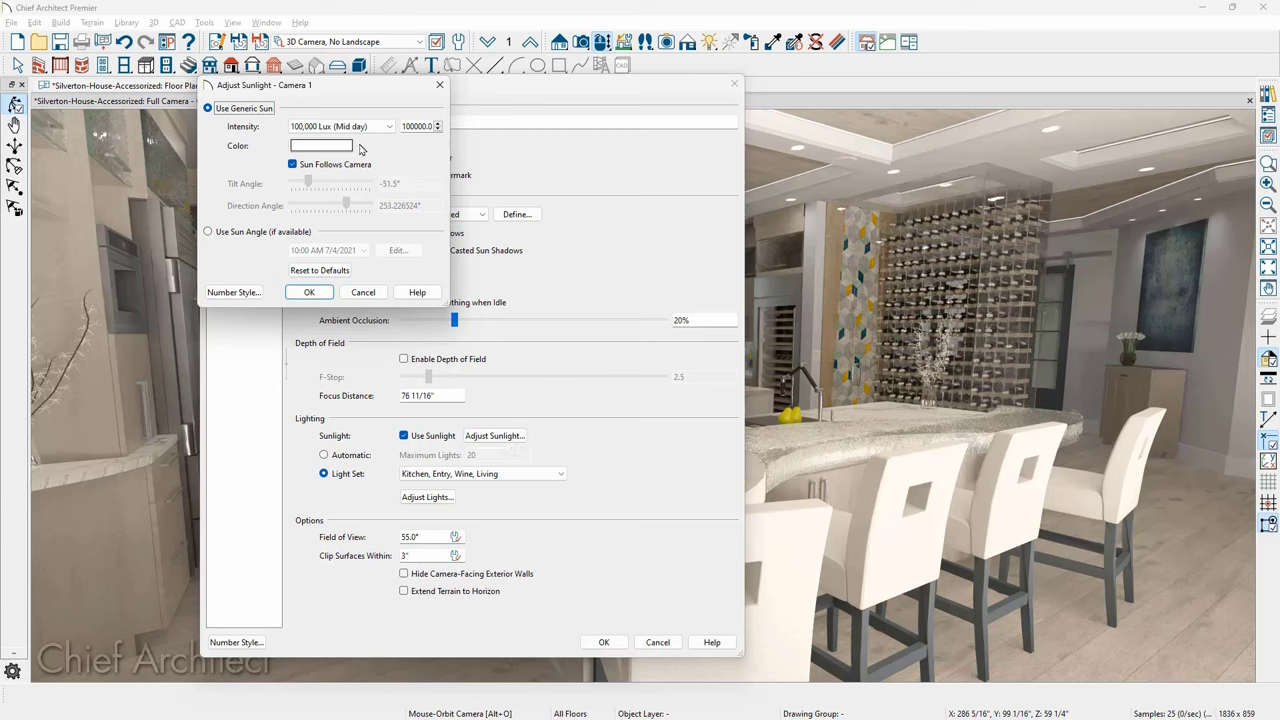
left_click(389, 128)
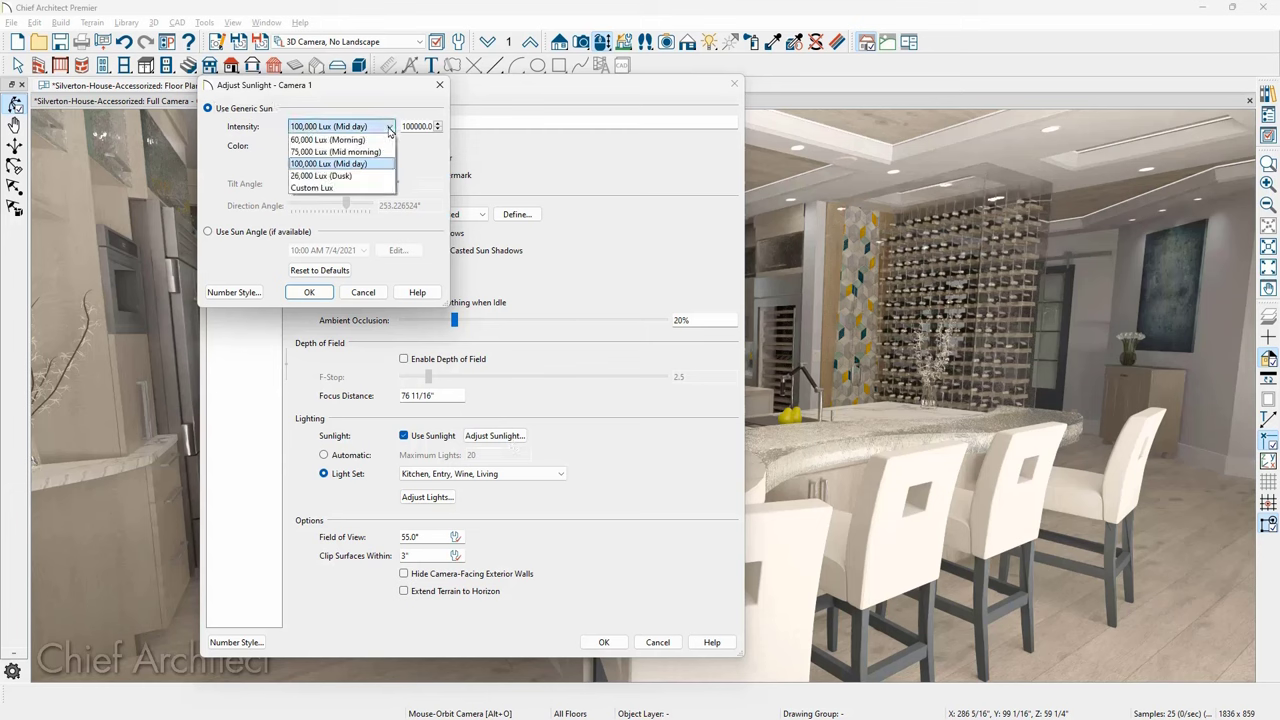
left_click(389, 128)
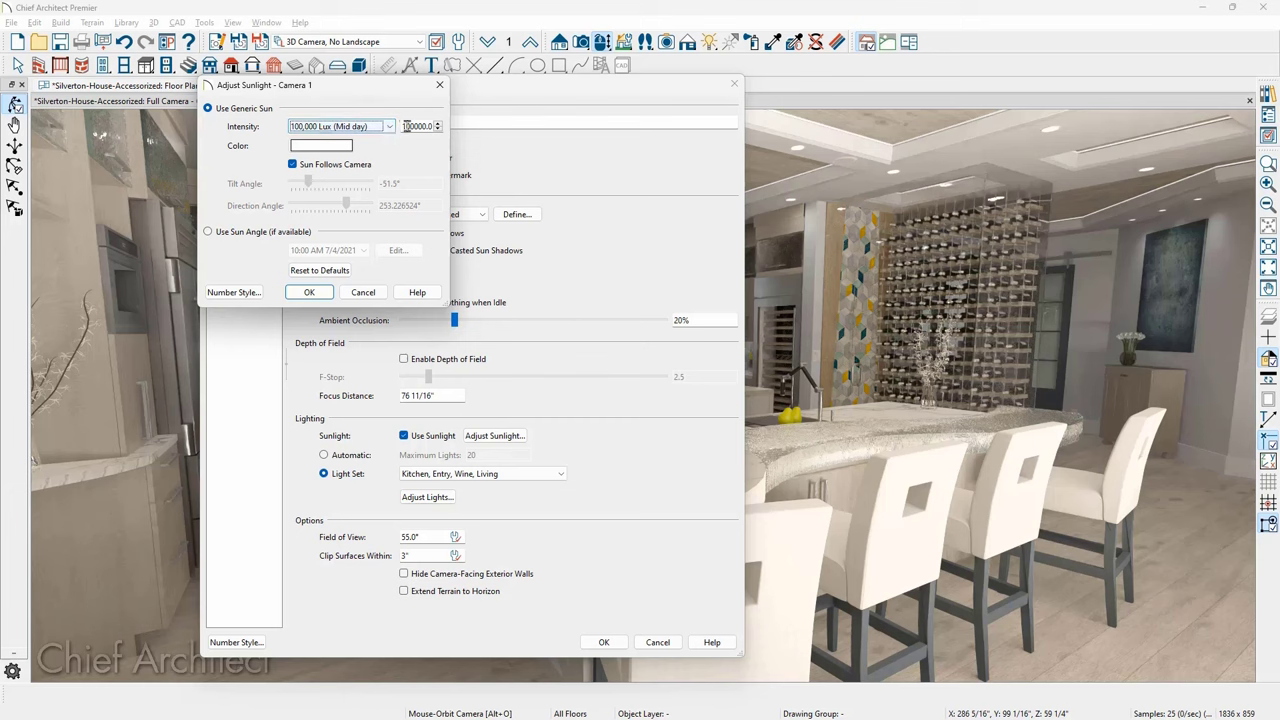
double_click(418, 126)
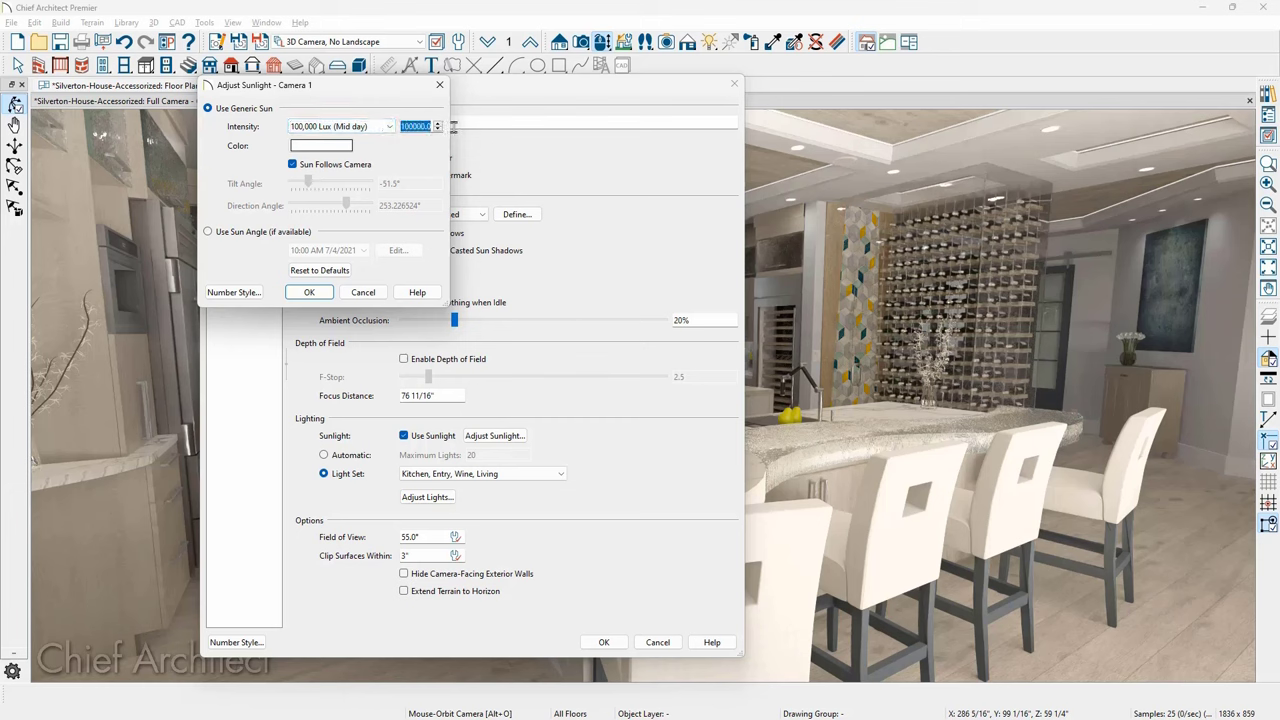
type("500")
key("Tab")
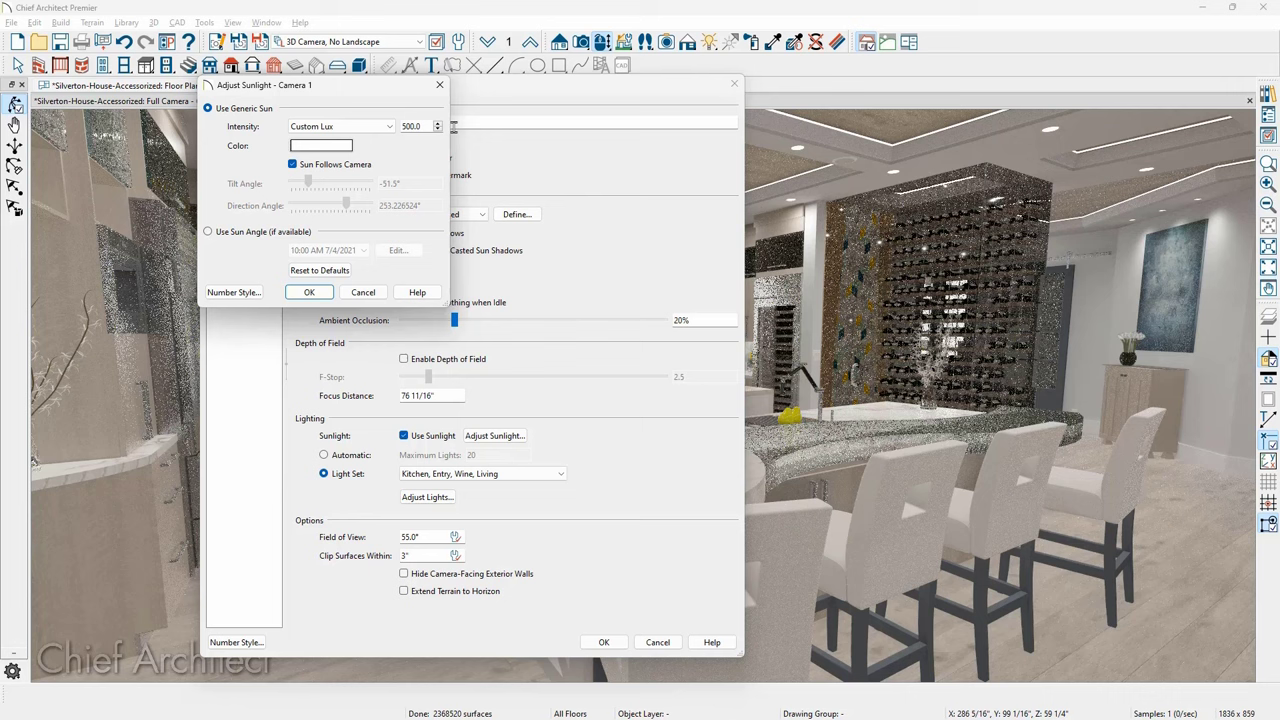
left_click(322, 165)
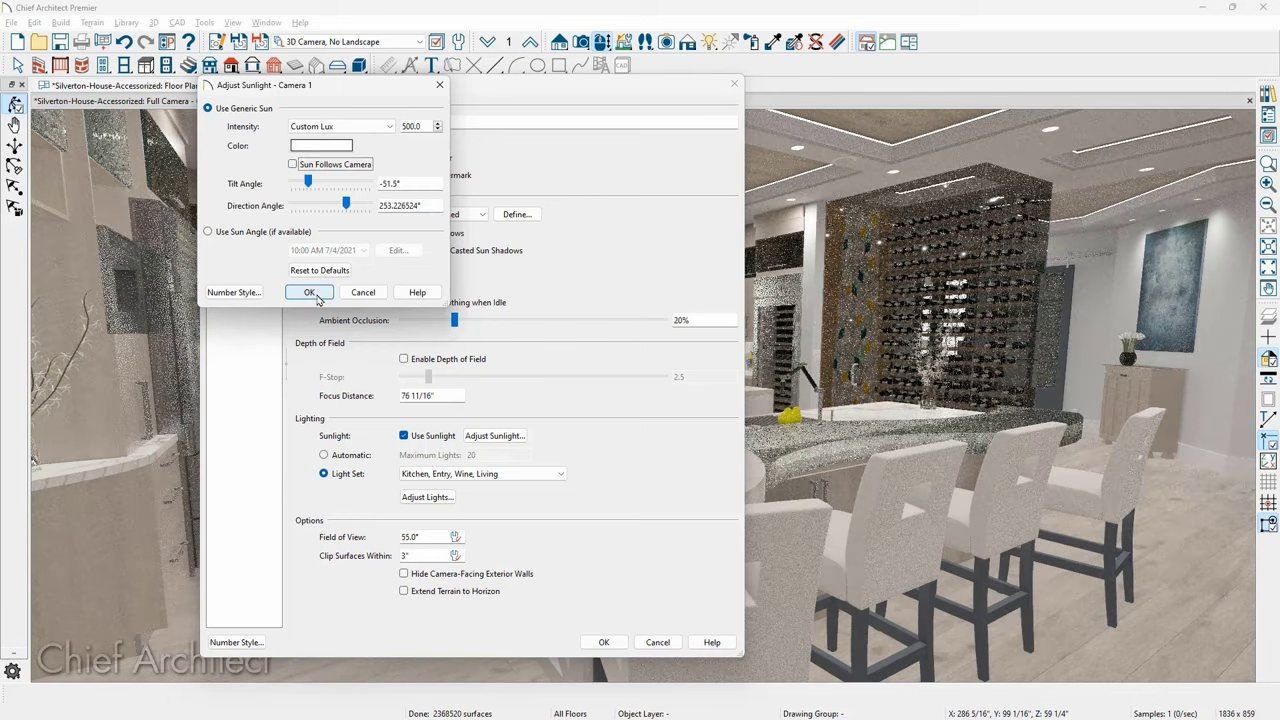
left_click(310, 292)
left_click(600, 644)
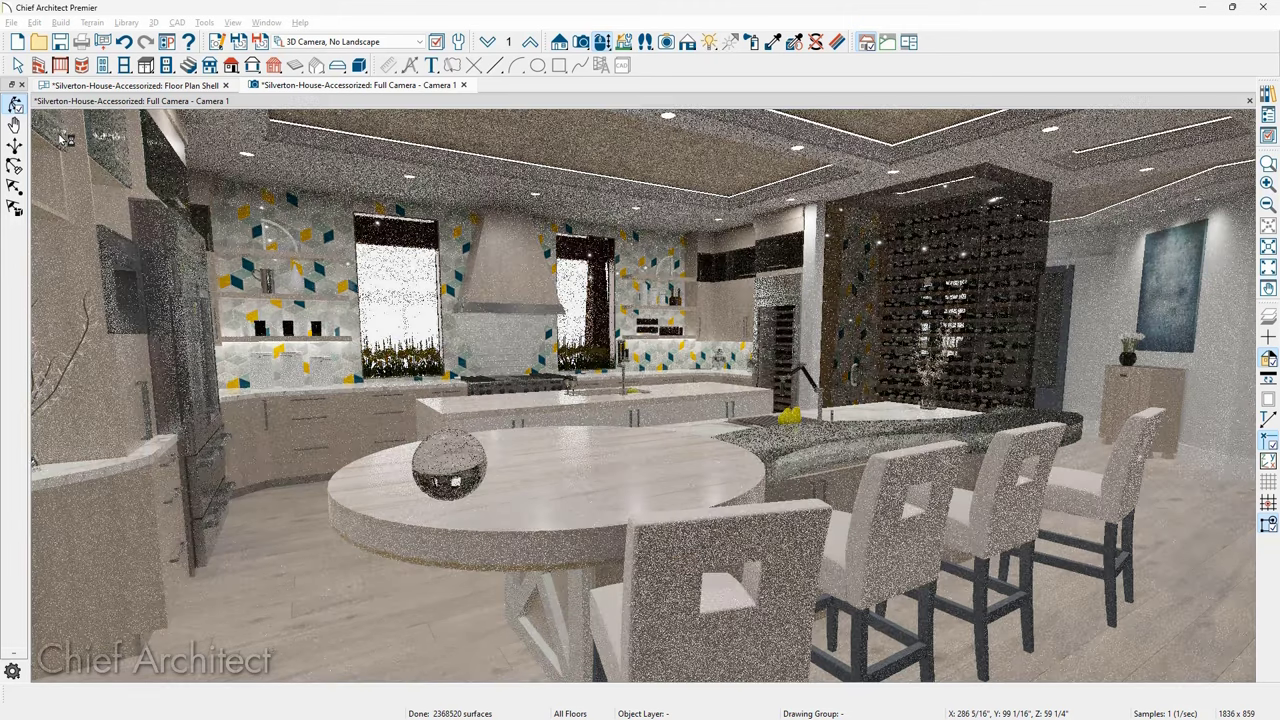
- Orbit the kitchen camera view toward the stairs and living room windows, and enable Depth of Field in its specification
left_click_drag(66, 140, 269, 190)
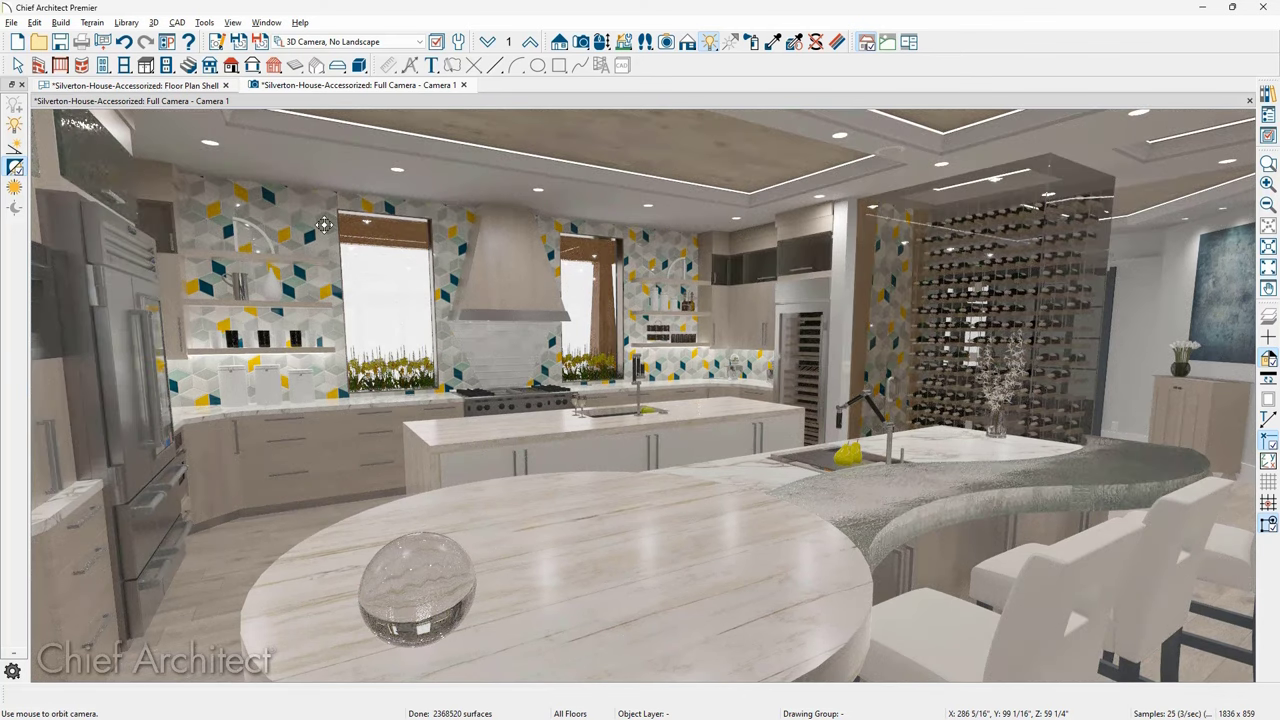
left_click_drag(539, 400, 738, 484)
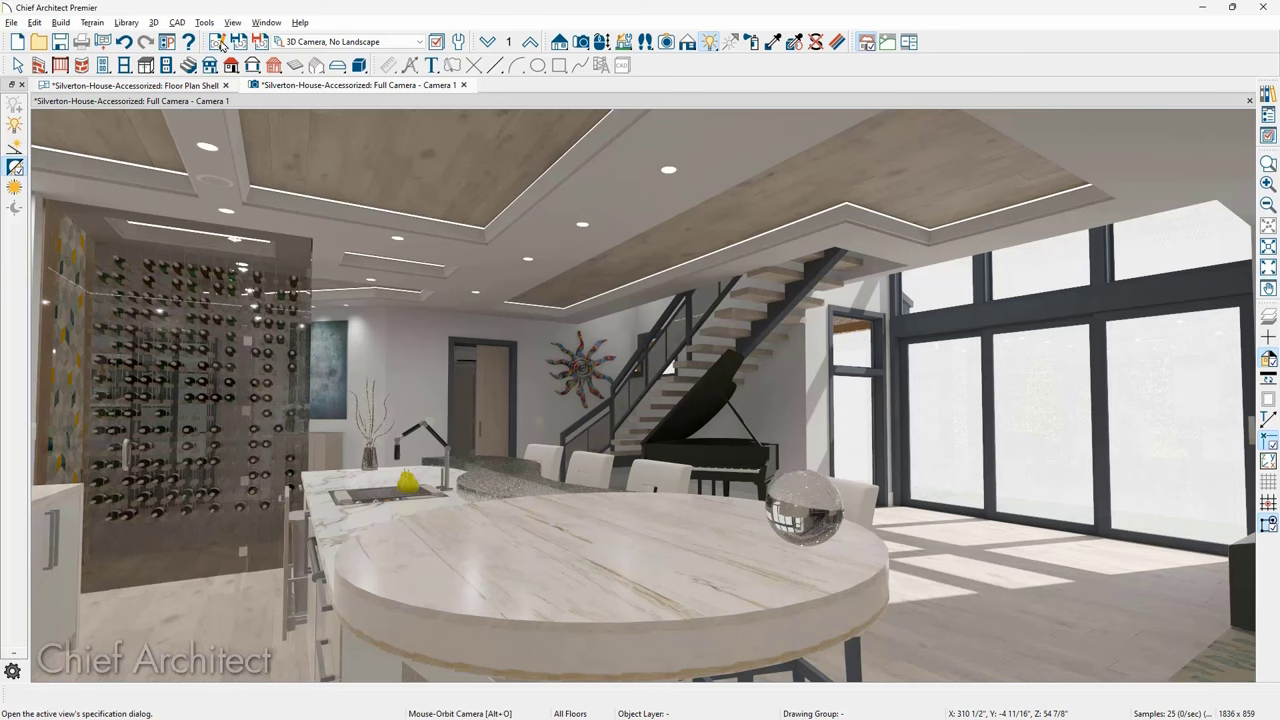
left_click(218, 42)
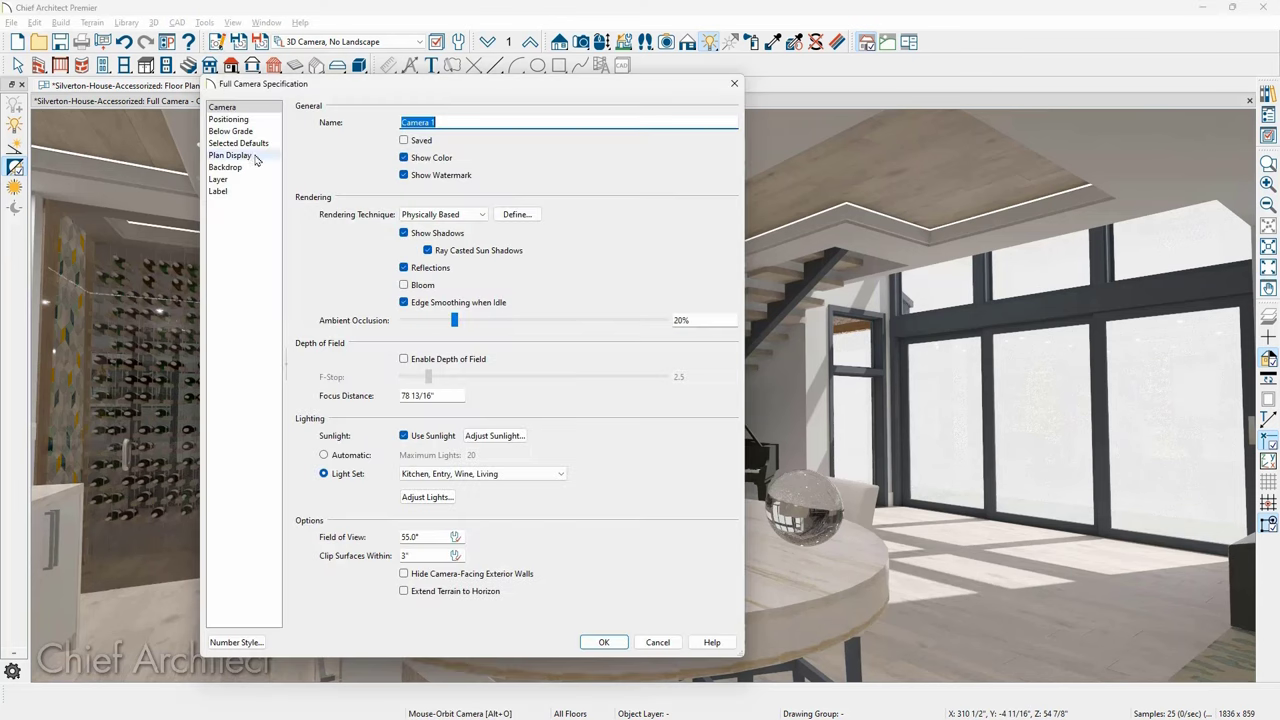
left_click(406, 366)
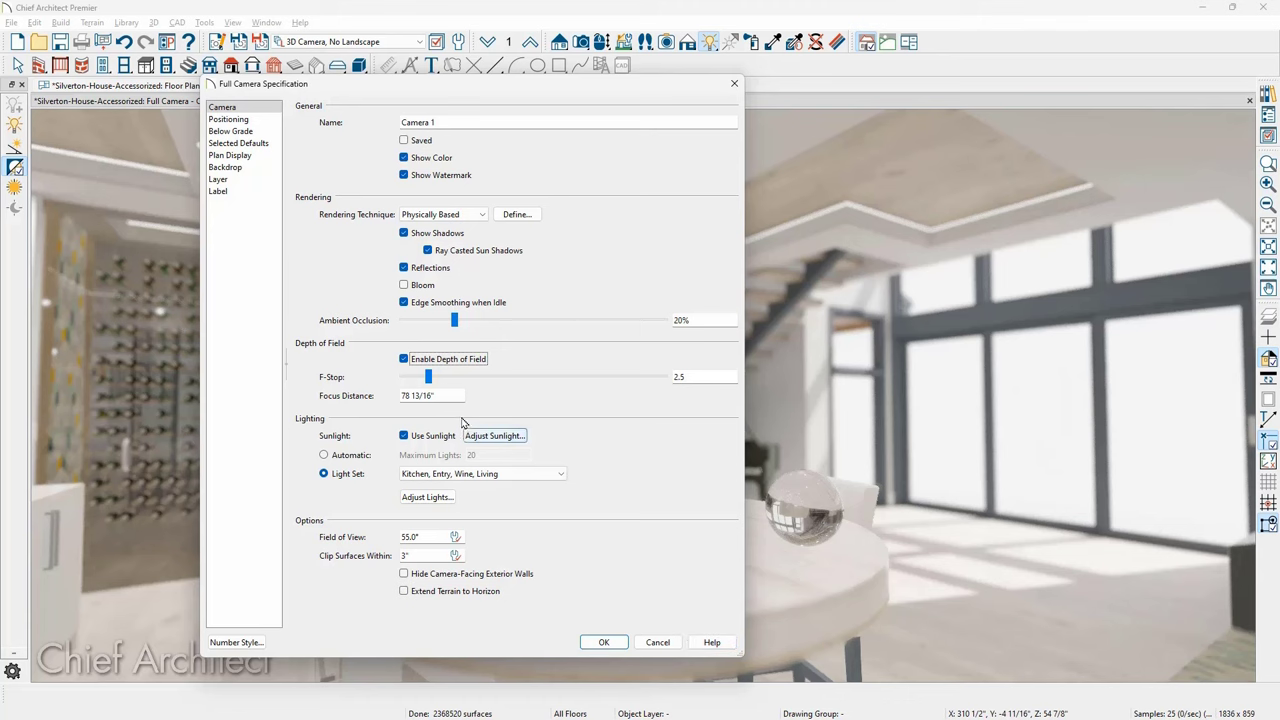
- Set the camera's depth of field focus distance to 48", raise the F-Stop and apply the settings
left_click_drag(450, 400, 389, 400)
type("48")
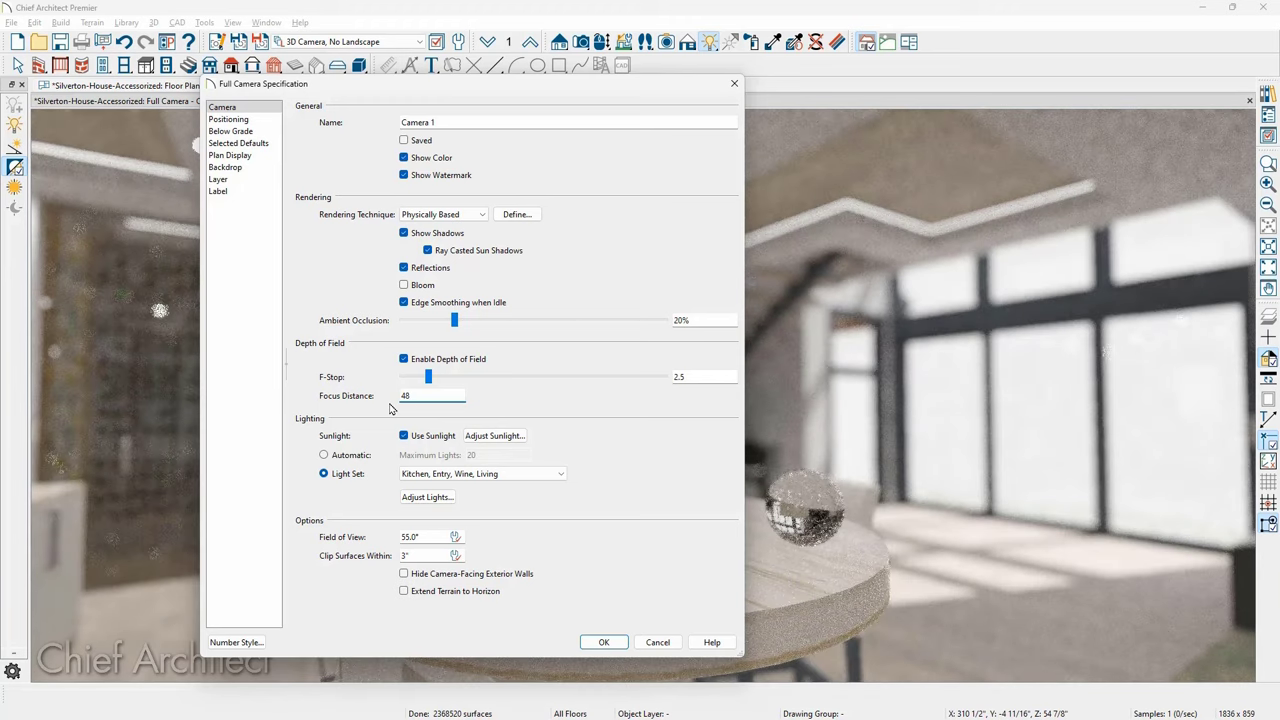
key("Tab")
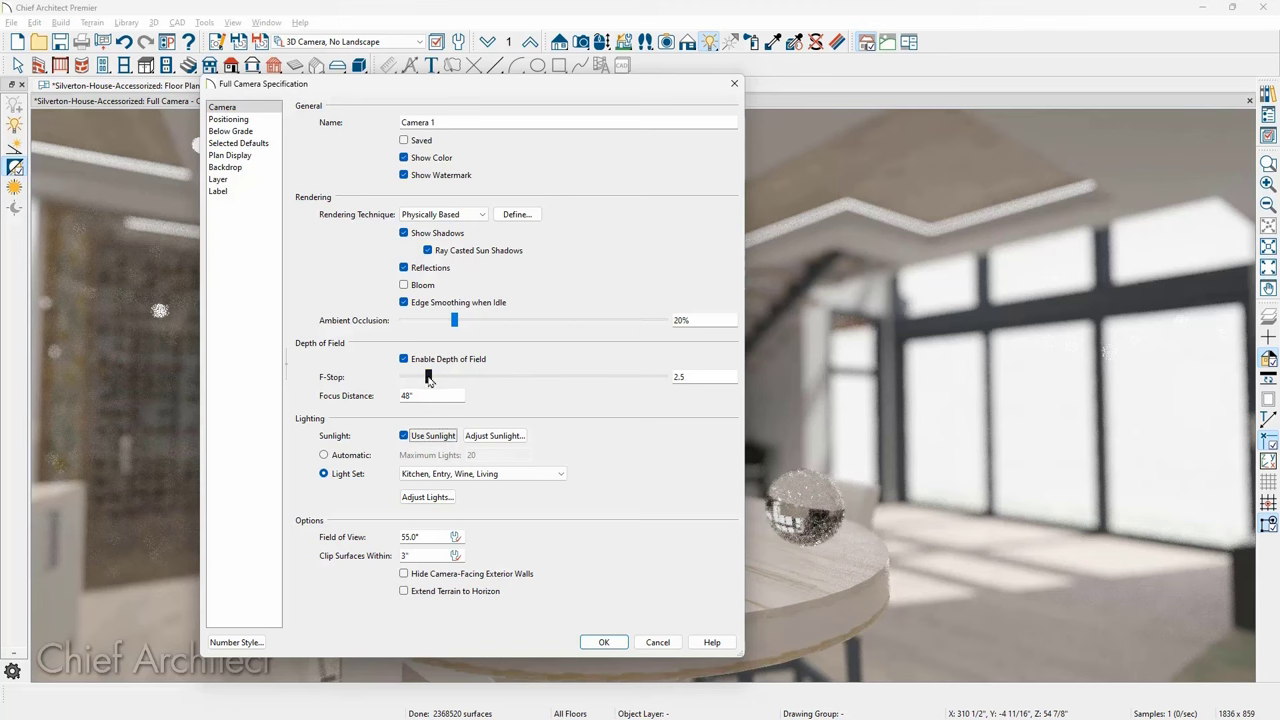
left_click_drag(430, 379, 457, 383)
left_click(596, 642)
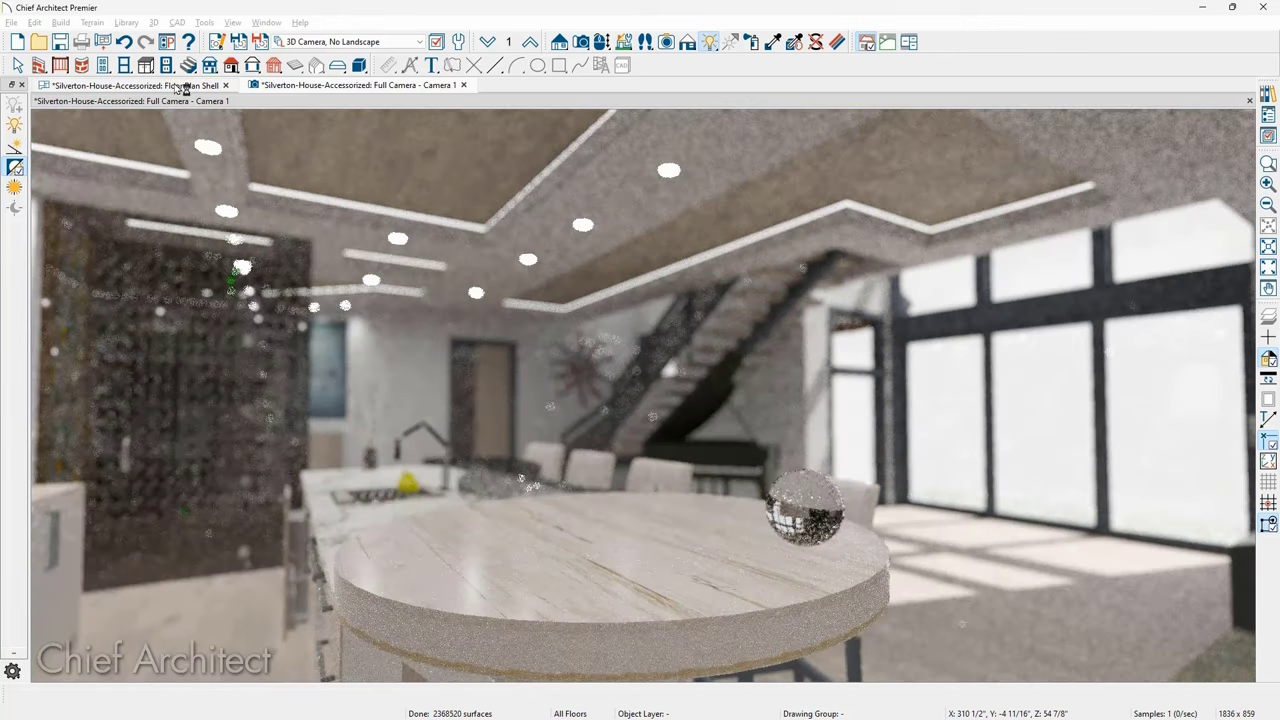
- In the floor plan, select the Full Camera beside the round table and move its focal point farther up the tabletop
left_click(181, 88)
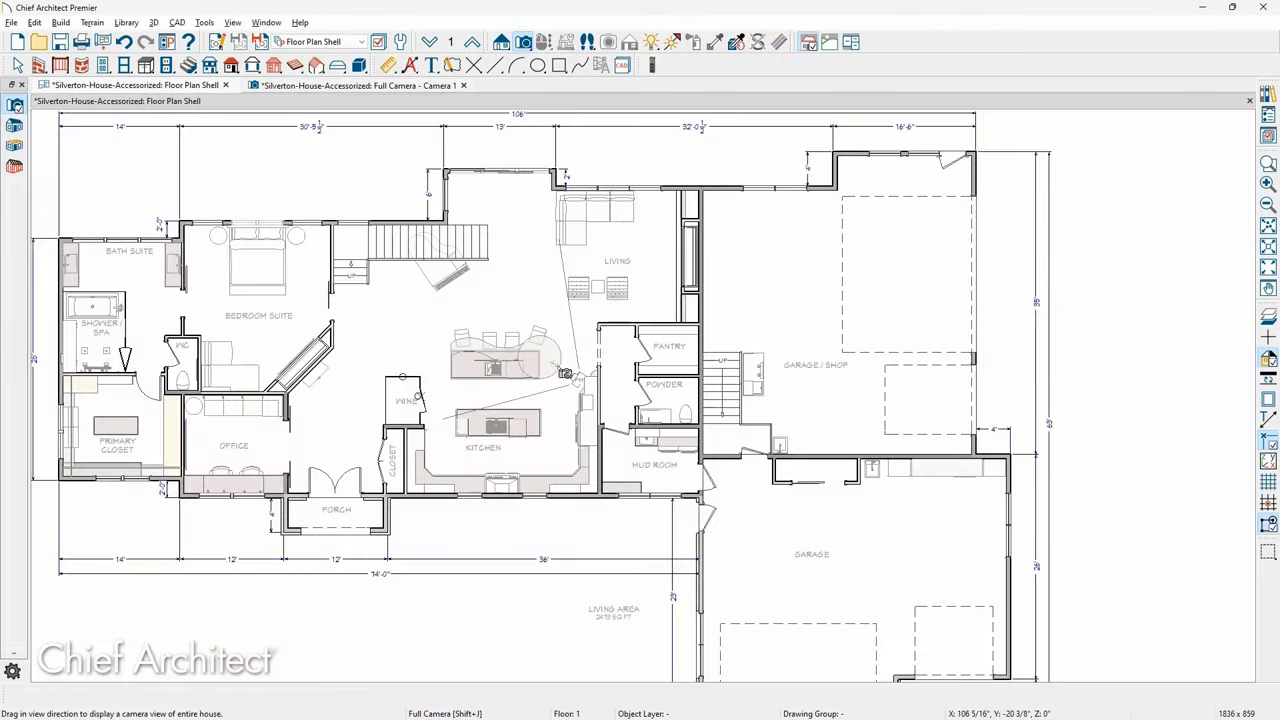
scroll(560, 410, "up", 5)
scroll(589, 409, "up", 3)
key("space")
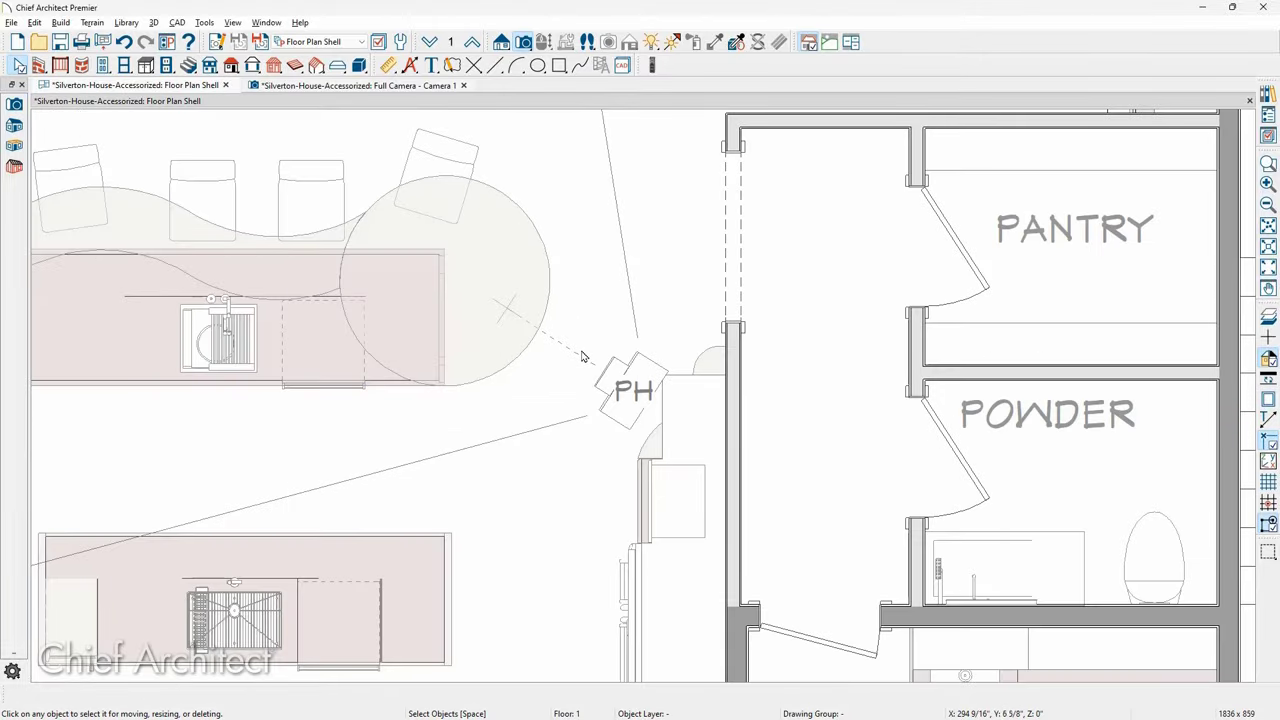
left_click(583, 360)
left_click_drag(506, 308, 501, 269)
- Filter the layer list and display the layer that shows the glass sphere and other accessories in the floor plan
left_click(1268, 136)
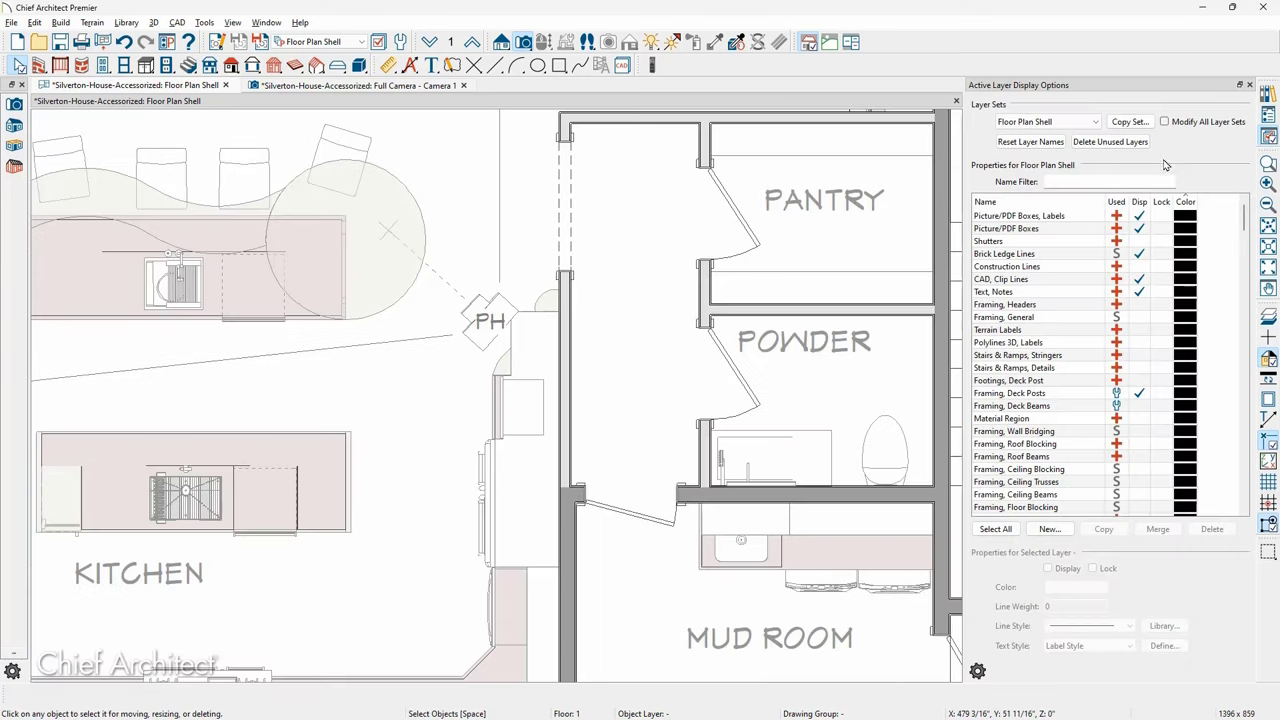
left_click(1100, 181)
type("am")
left_click(1003, 216)
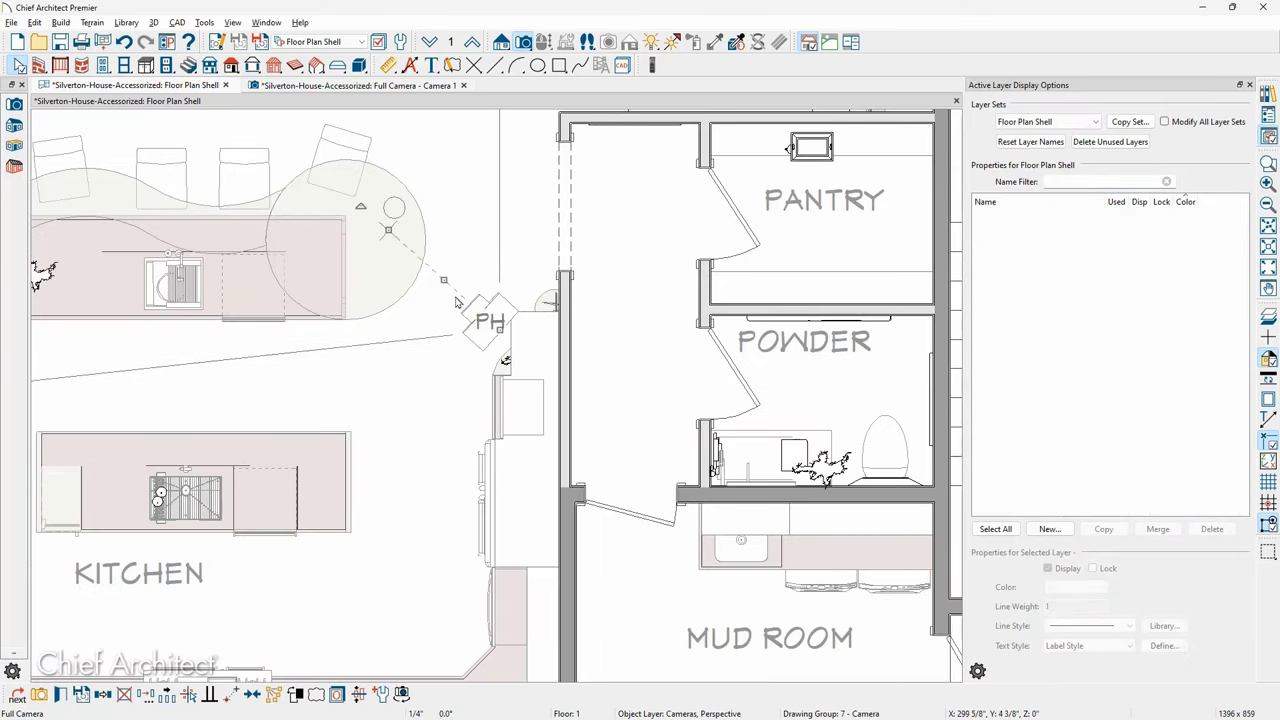
- Move the camera's focal point onto the glass sphere and orbit the Full Camera view around it toward the kitchen
left_click_drag(394, 207, 392, 212)
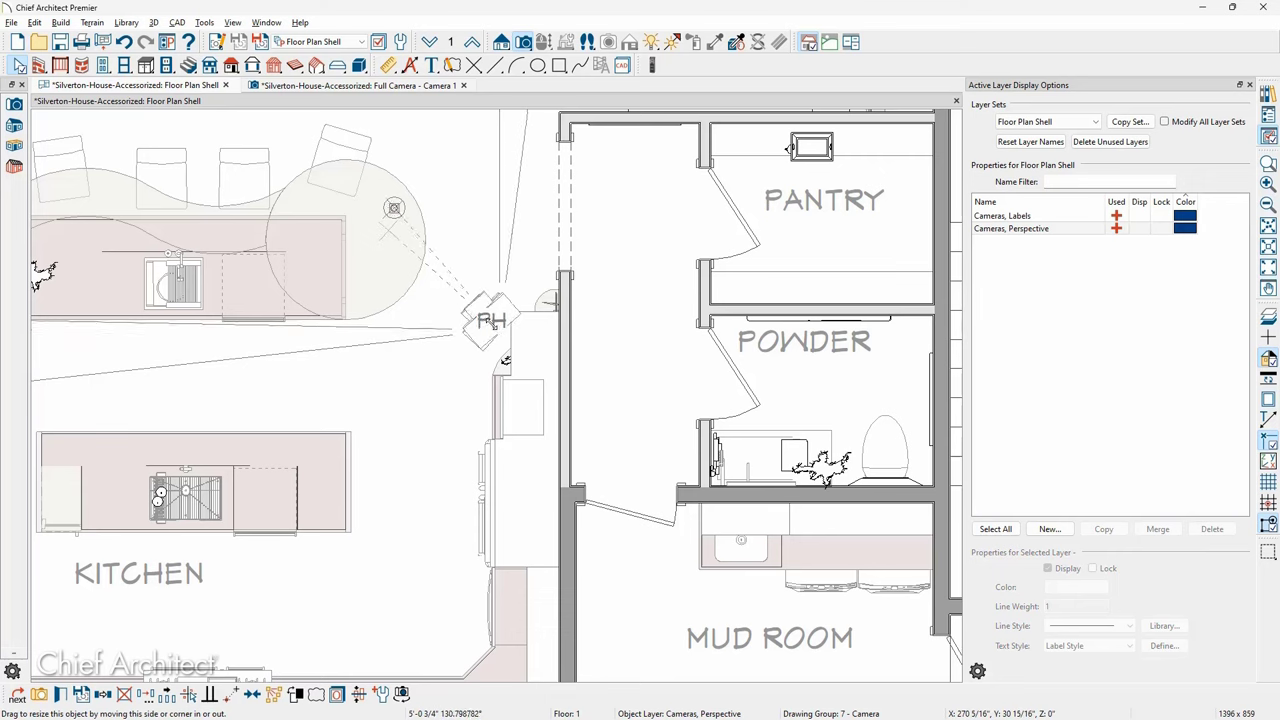
key("ctrl+Tab")
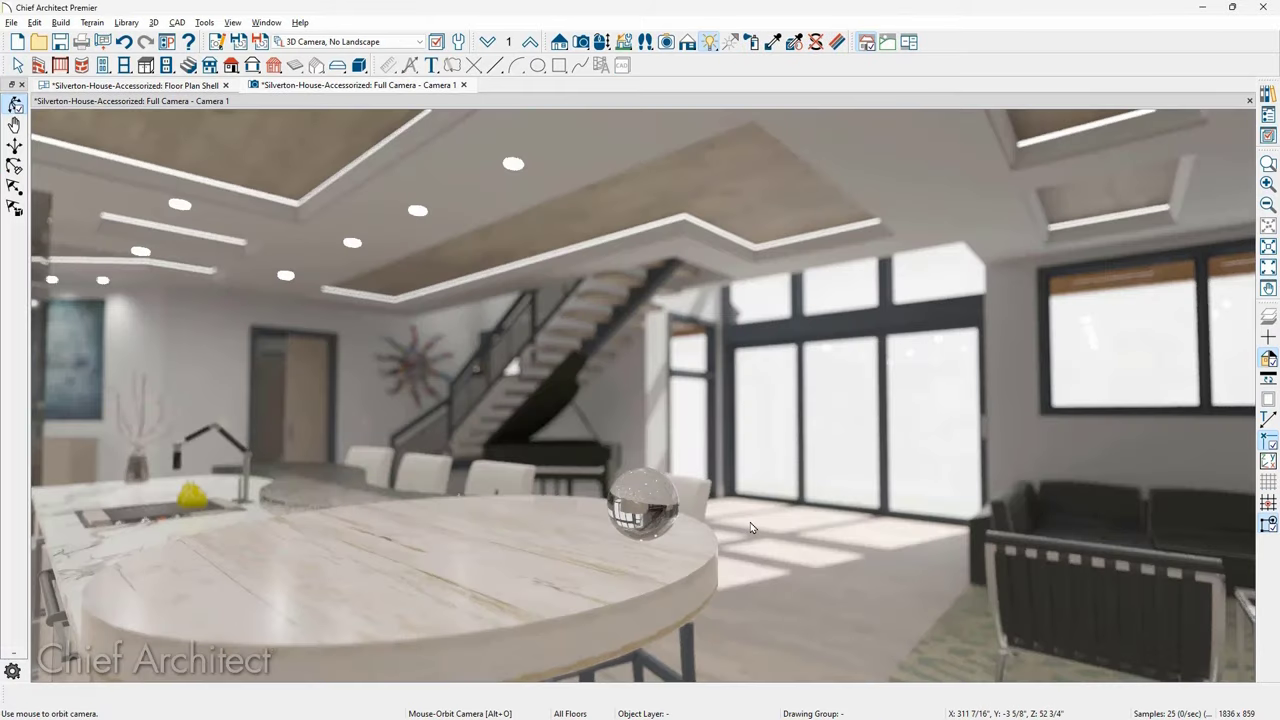
left_click_drag(786, 535, 553, 527)
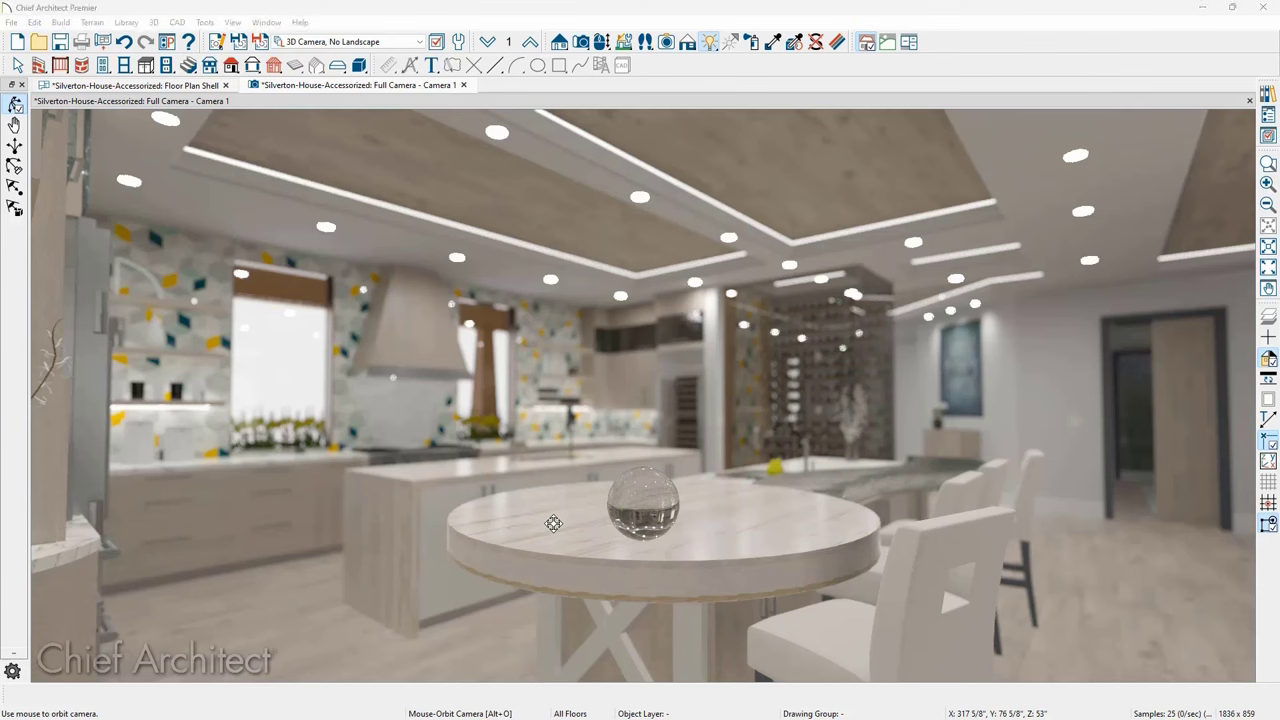
- Close the Full Camera view and switch the floor plan to the Kitchen & Bath plan view
left_click(463, 85)
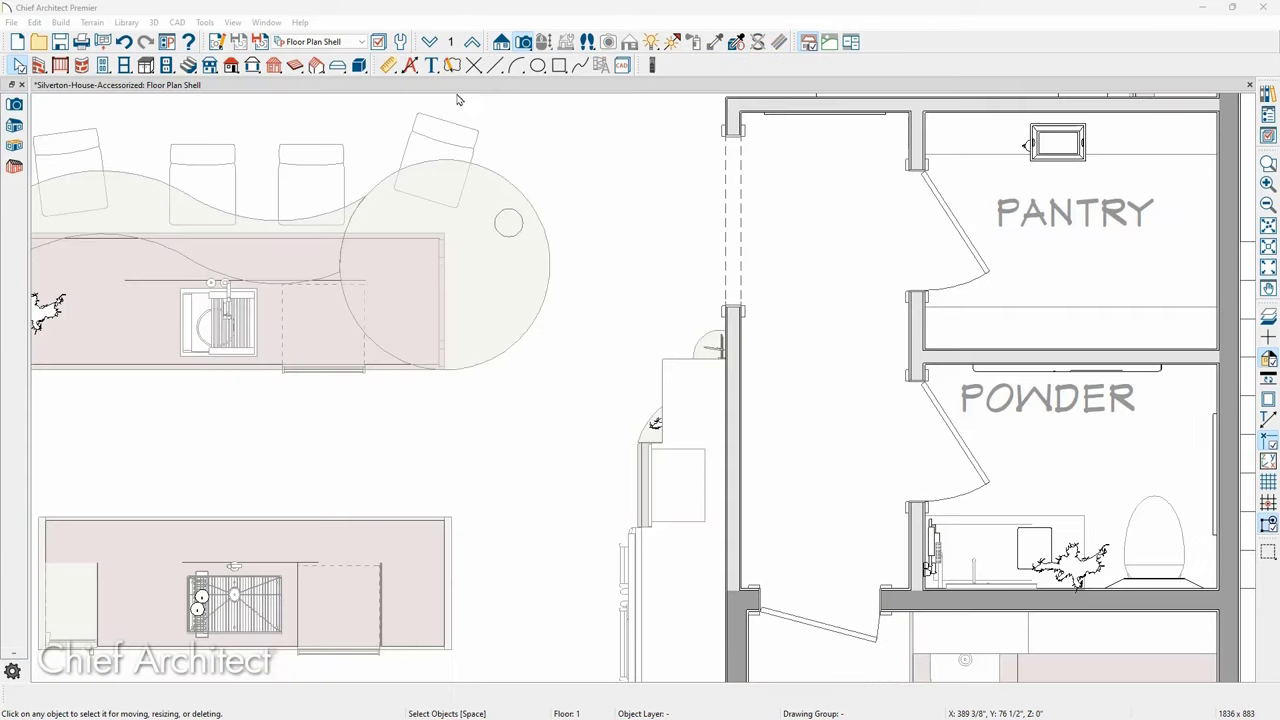
left_click(361, 42)
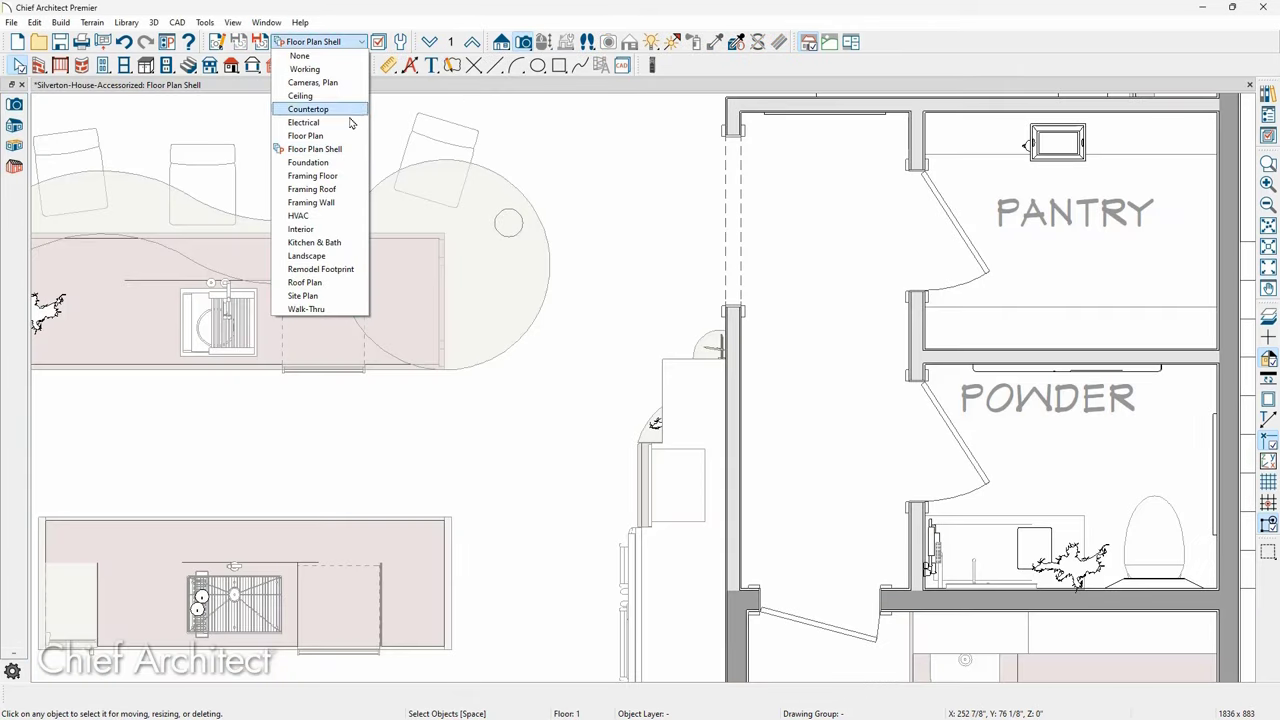
left_click(314, 243)
scroll(491, 277, "down", 2)
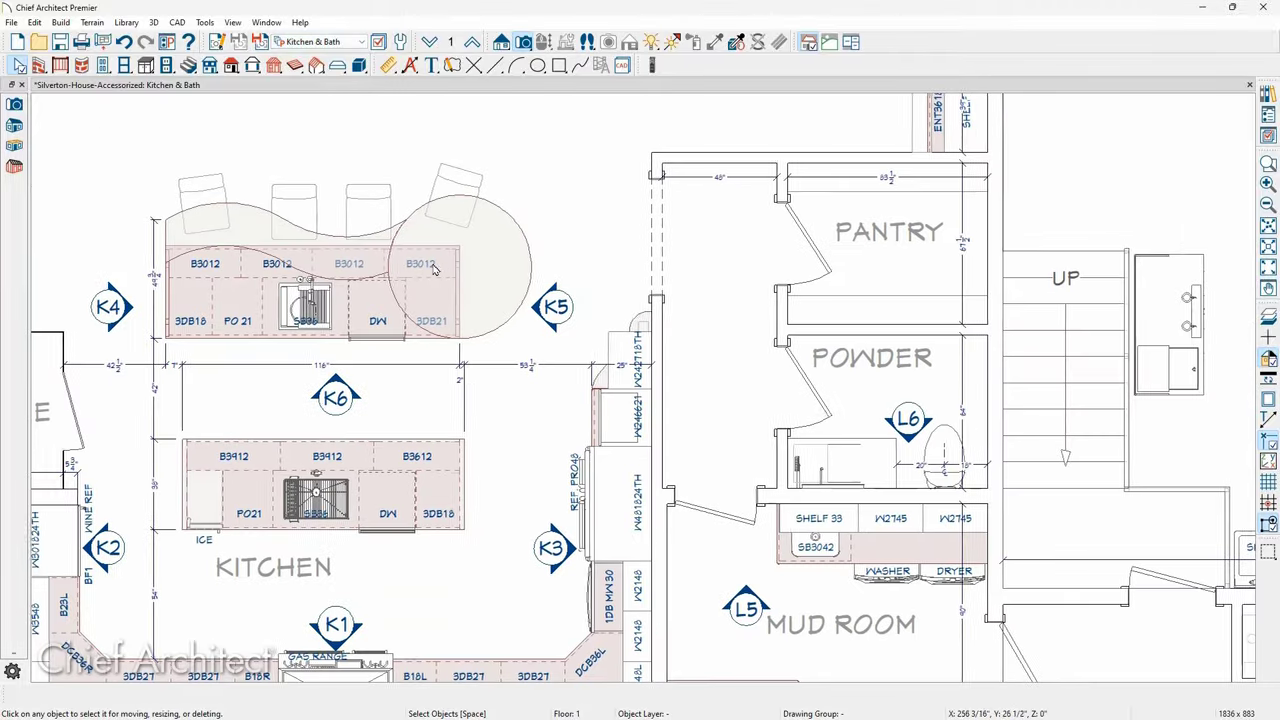
middle_click_drag(481, 258, 780, 251)
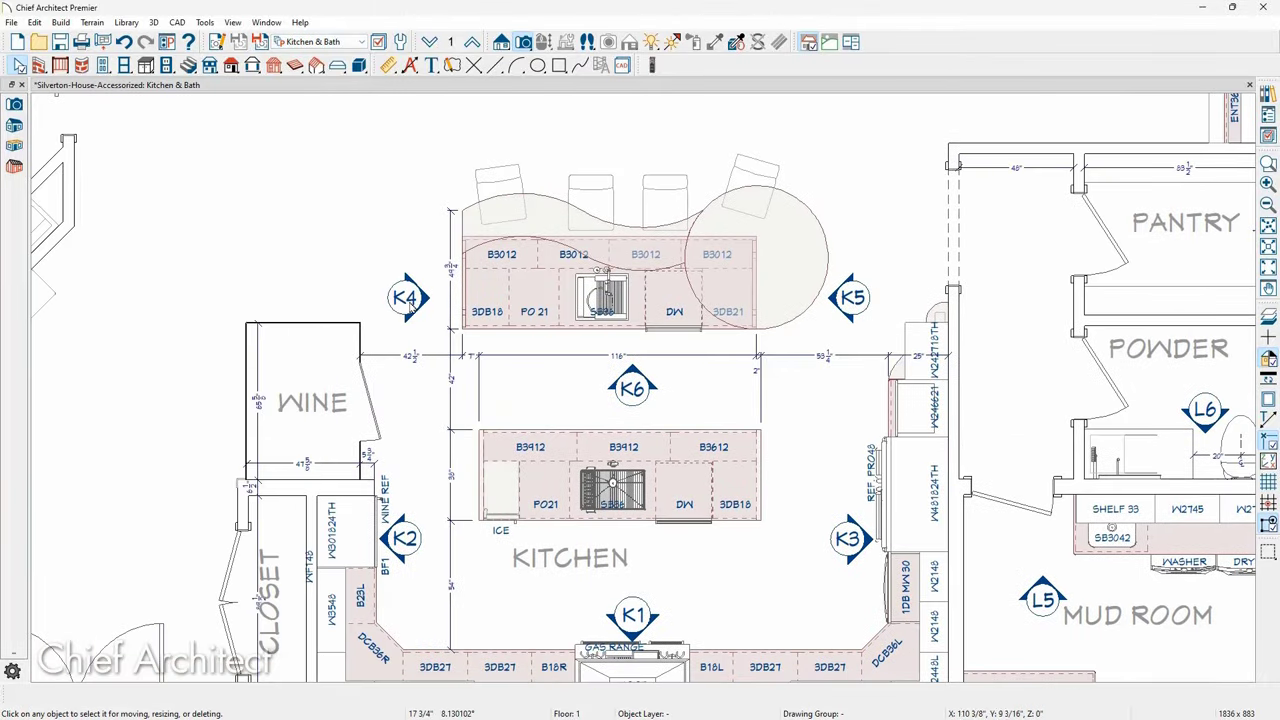
- Select the K4 elevation camera beside the upper island and open its cross section/elevation view
left_click(410, 306)
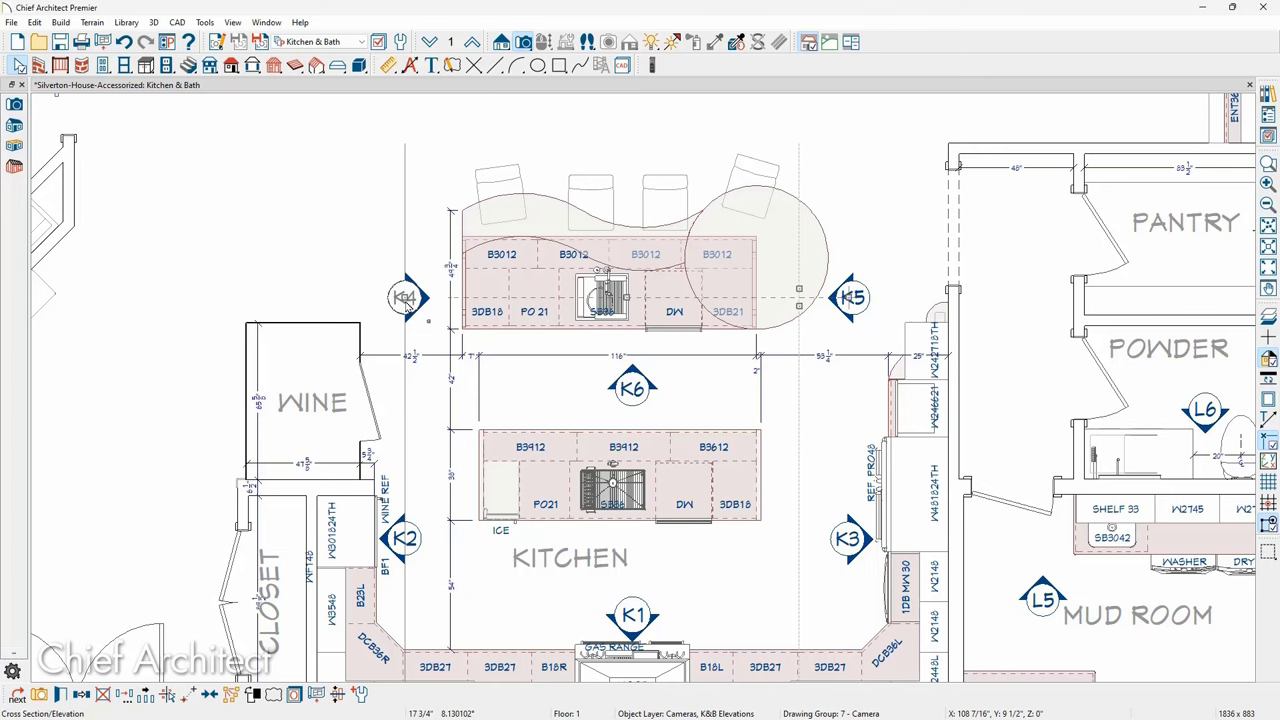
scroll(405, 298, "up", 2)
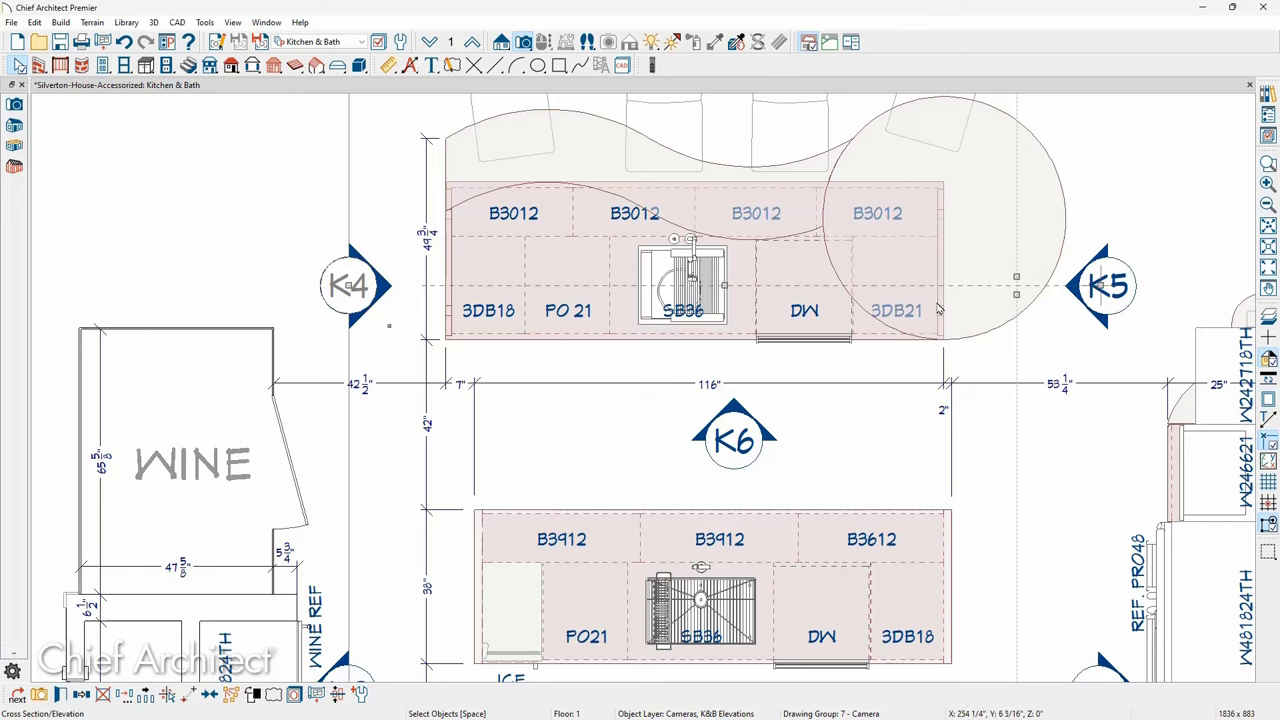
scroll(811, 275, "down", 1)
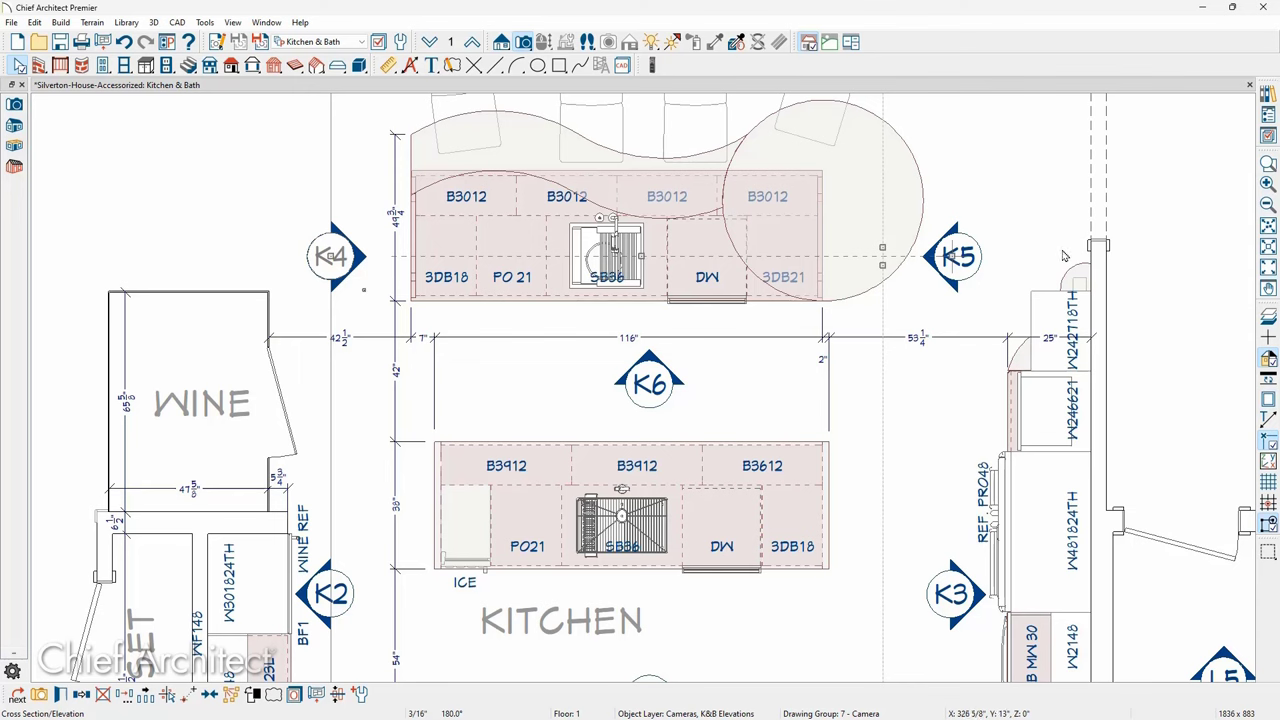
left_click(38, 697)
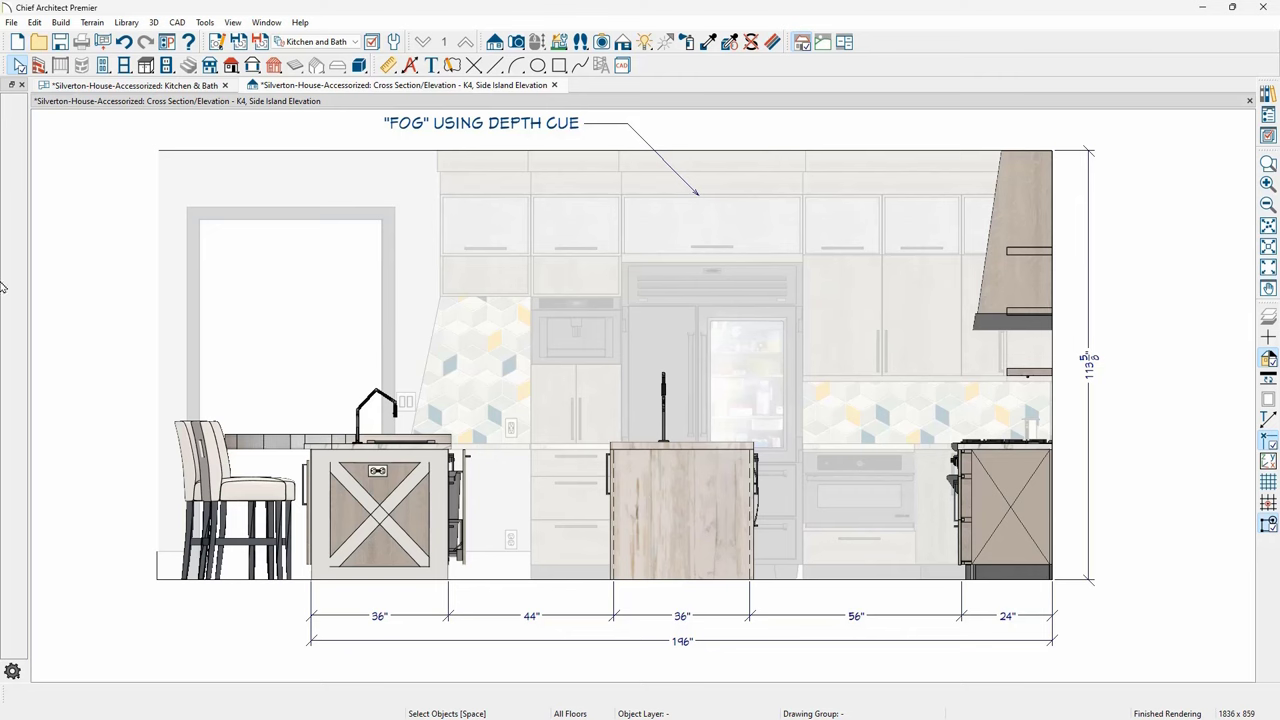
- Open the K4 elevation's Depth Cue settings and adjust the synced start and end distances to 125 9/16"
left_click(153, 22)
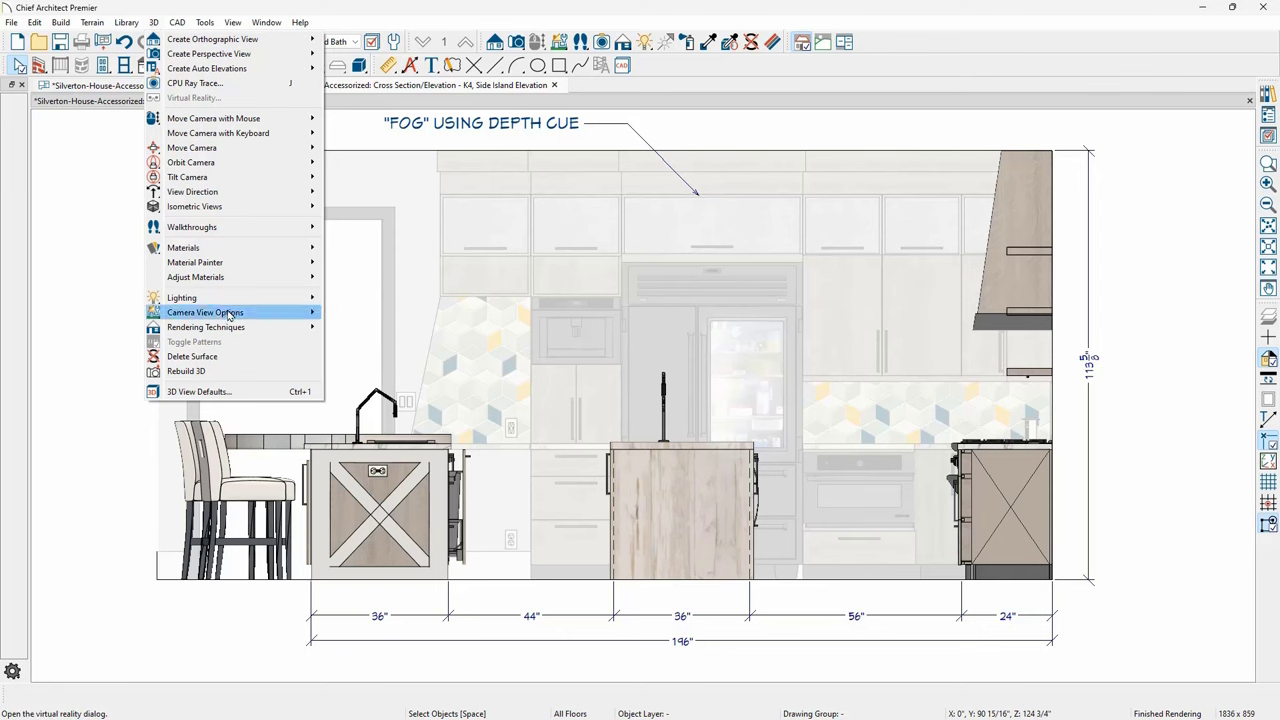
mouse_move(229, 316)
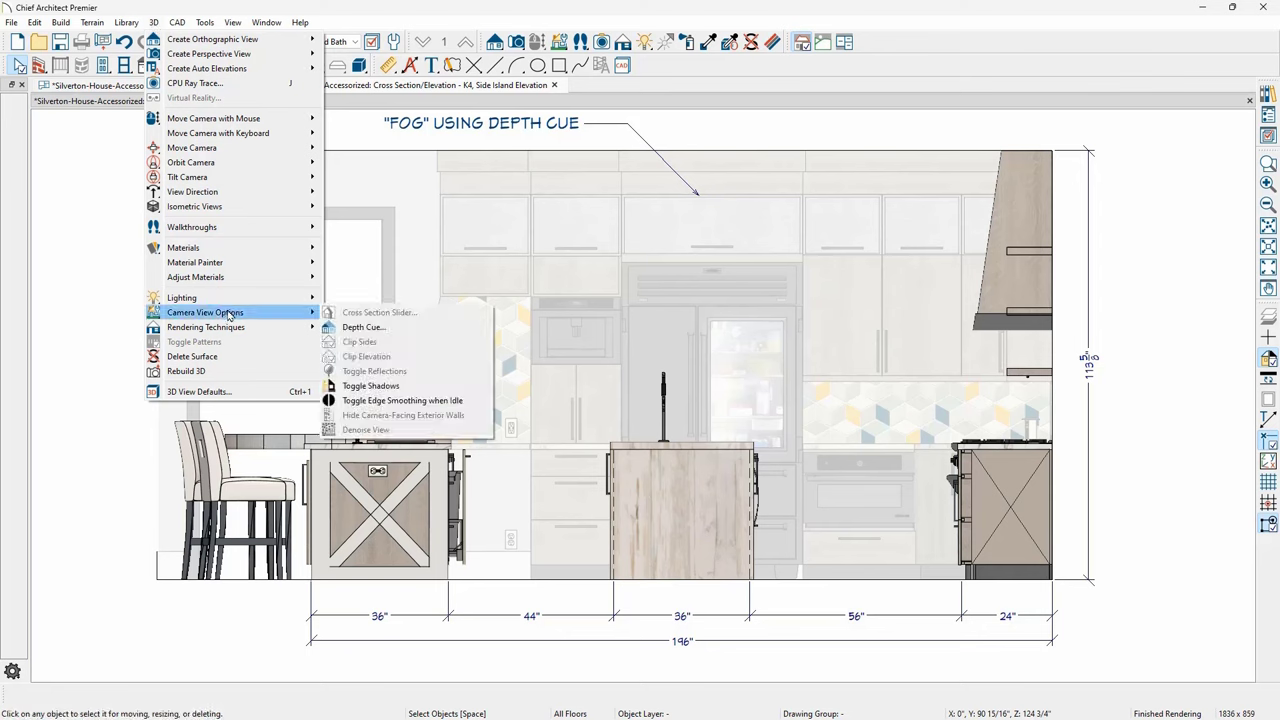
left_click(392, 327)
left_click_drag(569, 274, 148, 137)
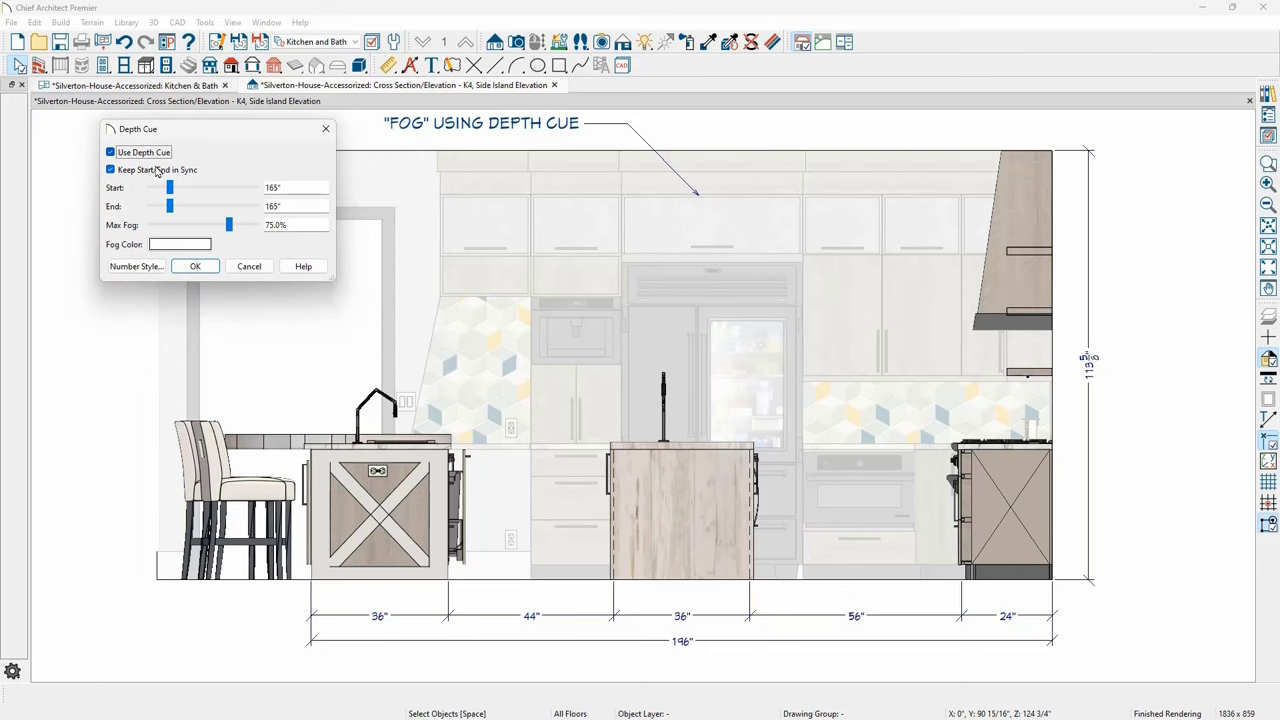
left_click_drag(170, 206, 200, 206)
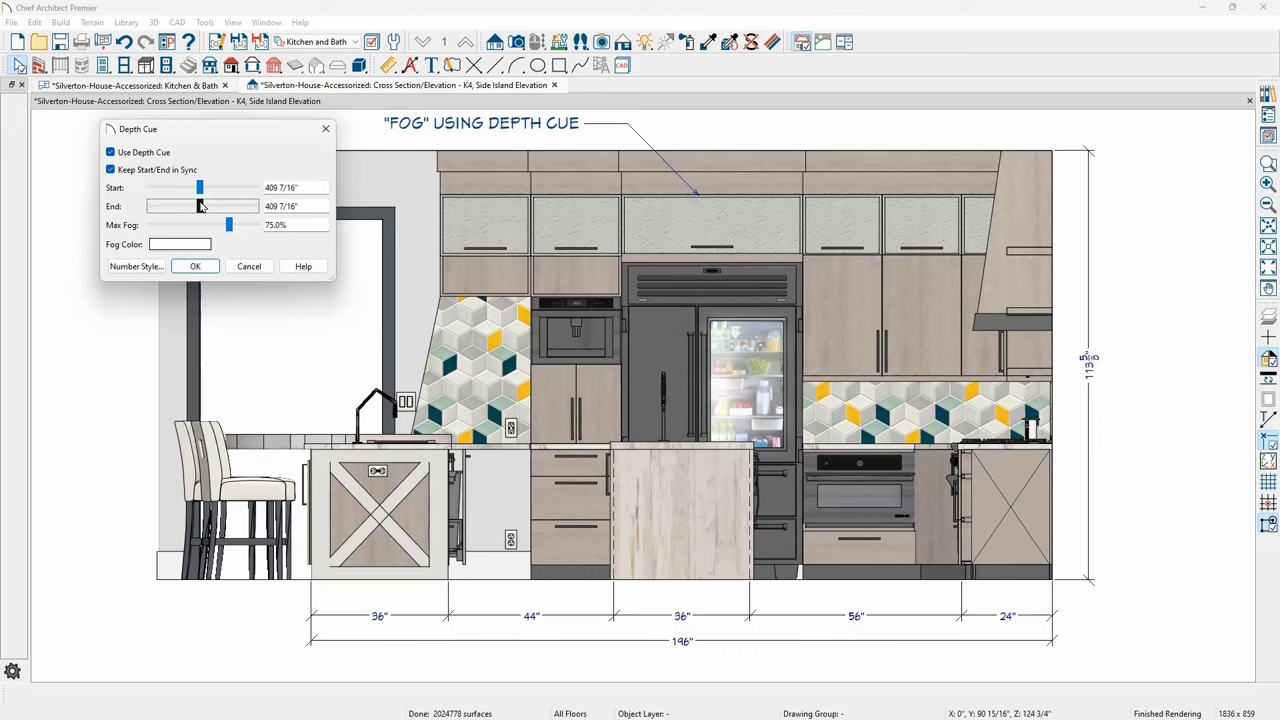
left_click_drag(200, 206, 167, 208)
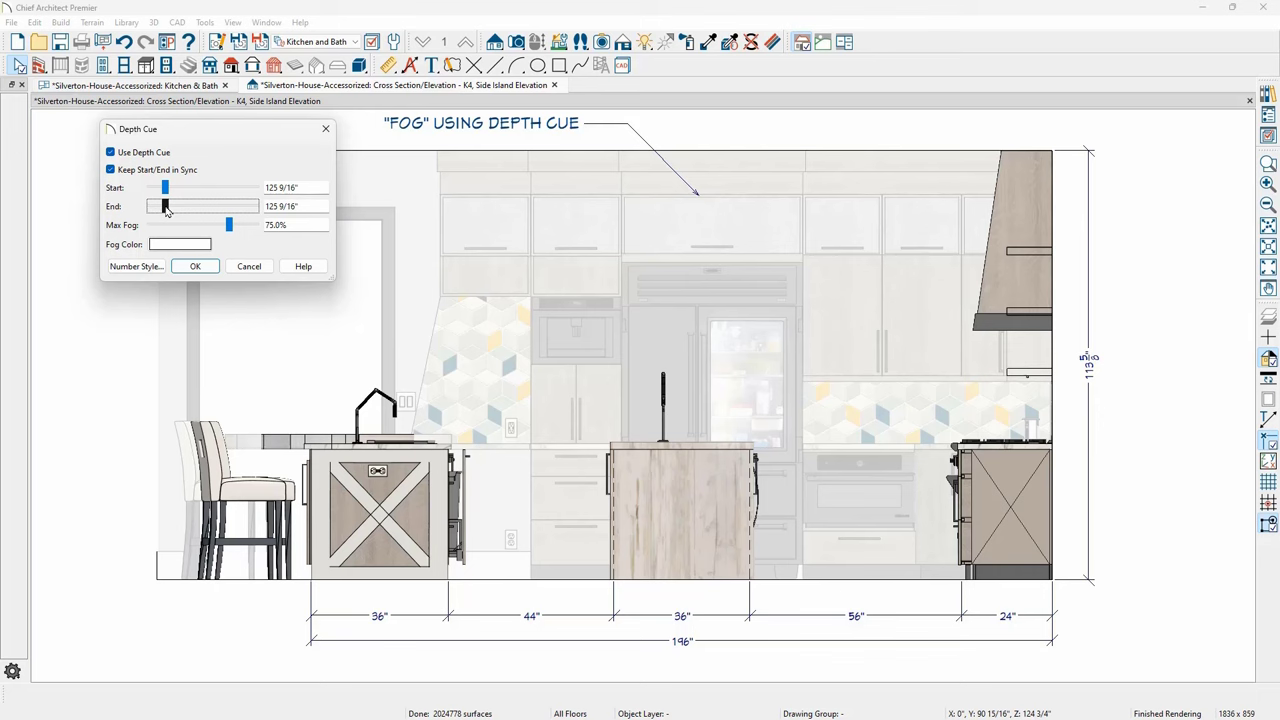
left_click_drag(166, 207, 166, 208)
- Turn off Use Depth Cue for the K4 elevation and apply the change
left_click(111, 152)
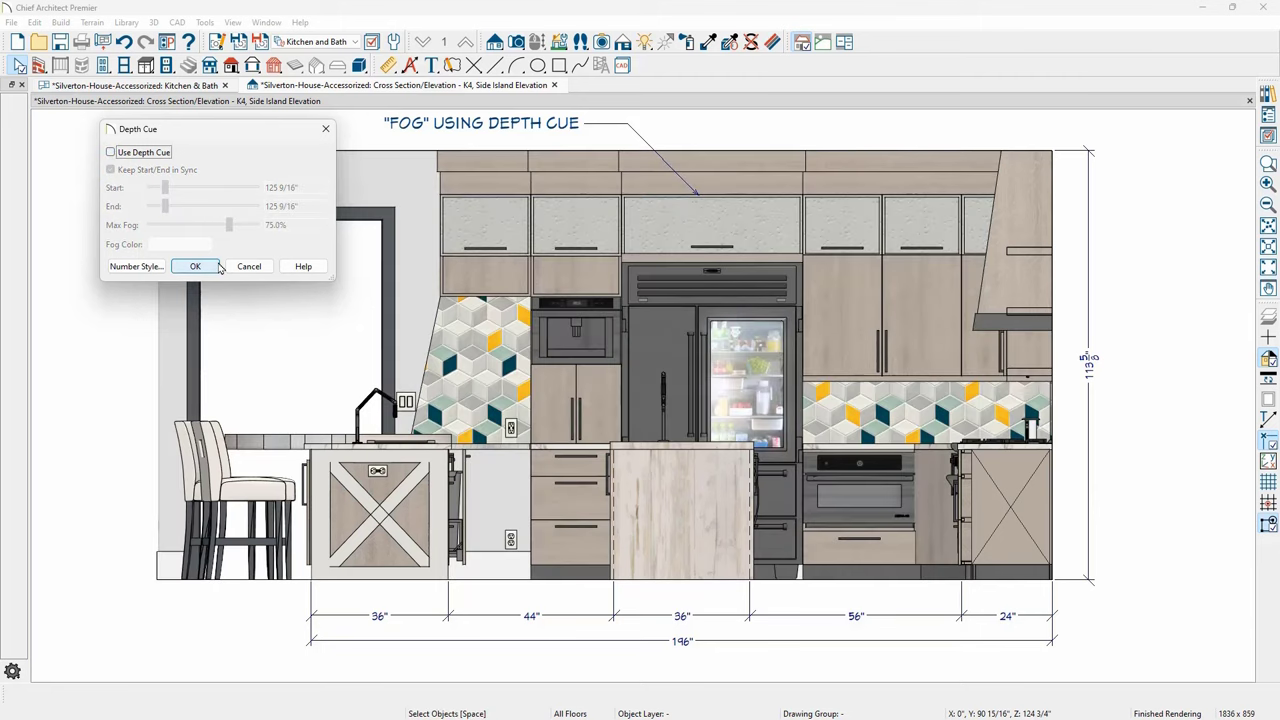
left_click(205, 267)
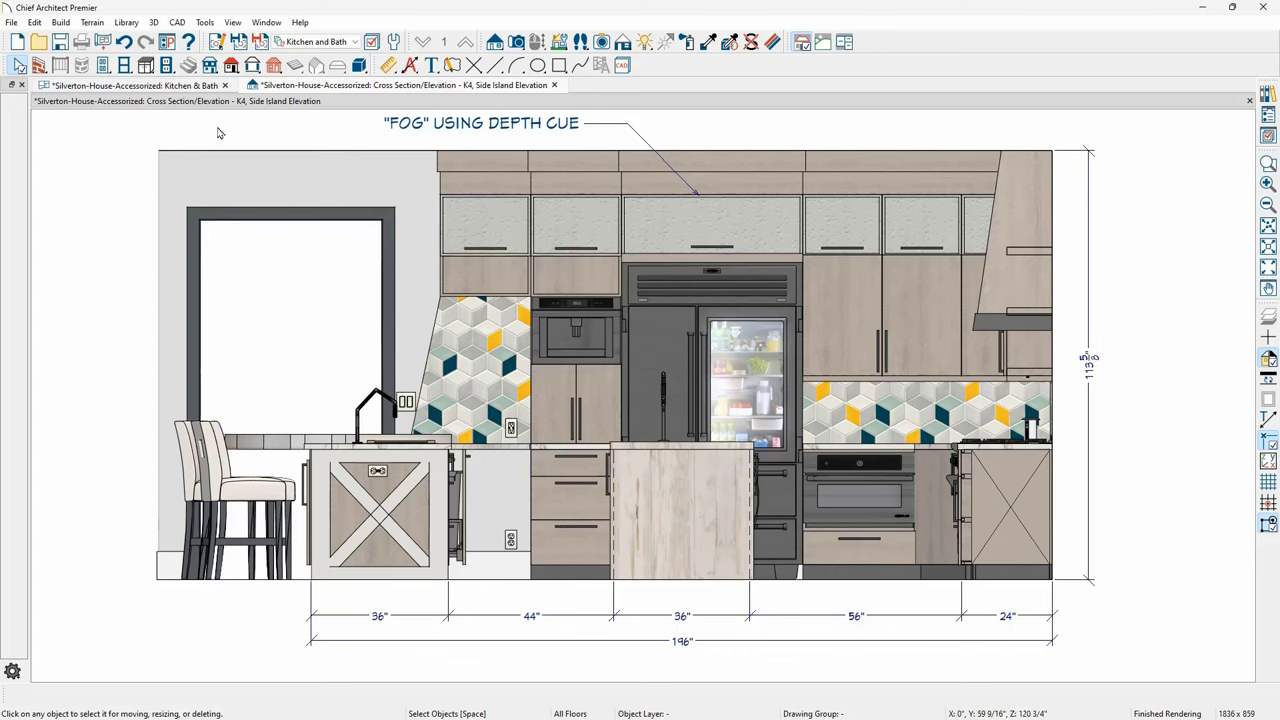
- Try enabling Back Clip in the K4 elevation's specification, and undo the change
left_click(217, 43)
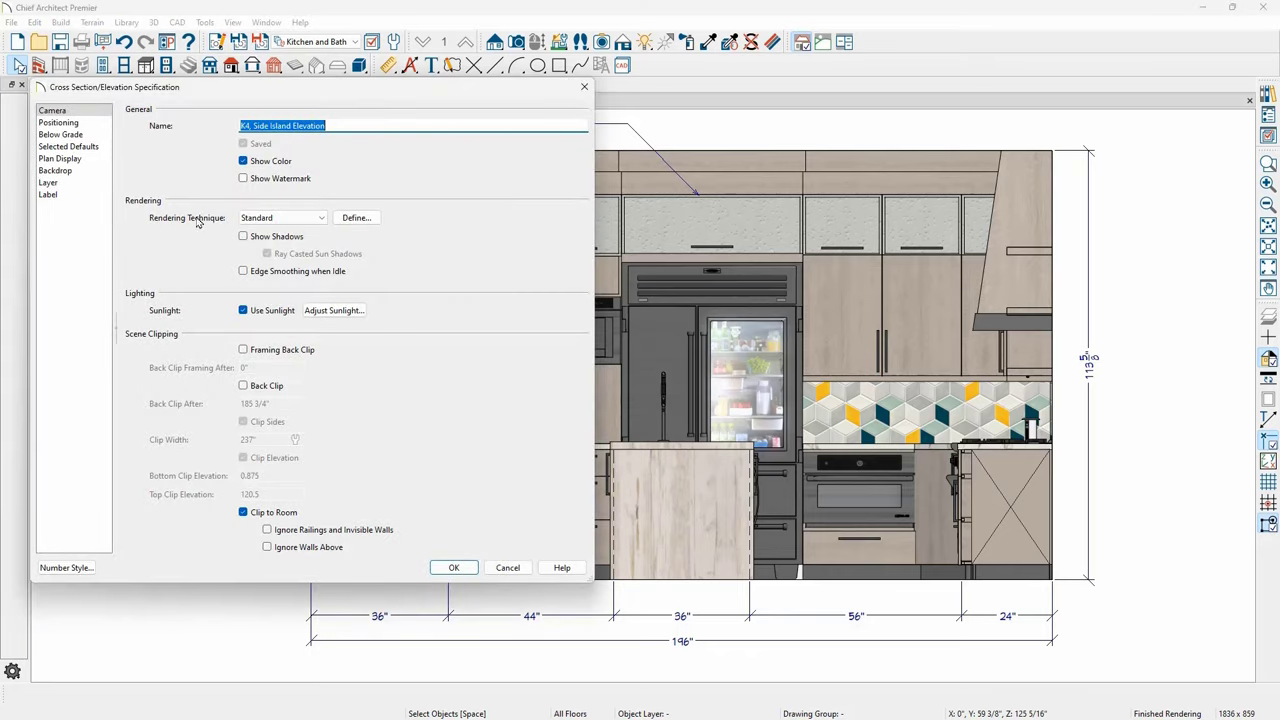
left_click(243, 386)
left_click(455, 567)
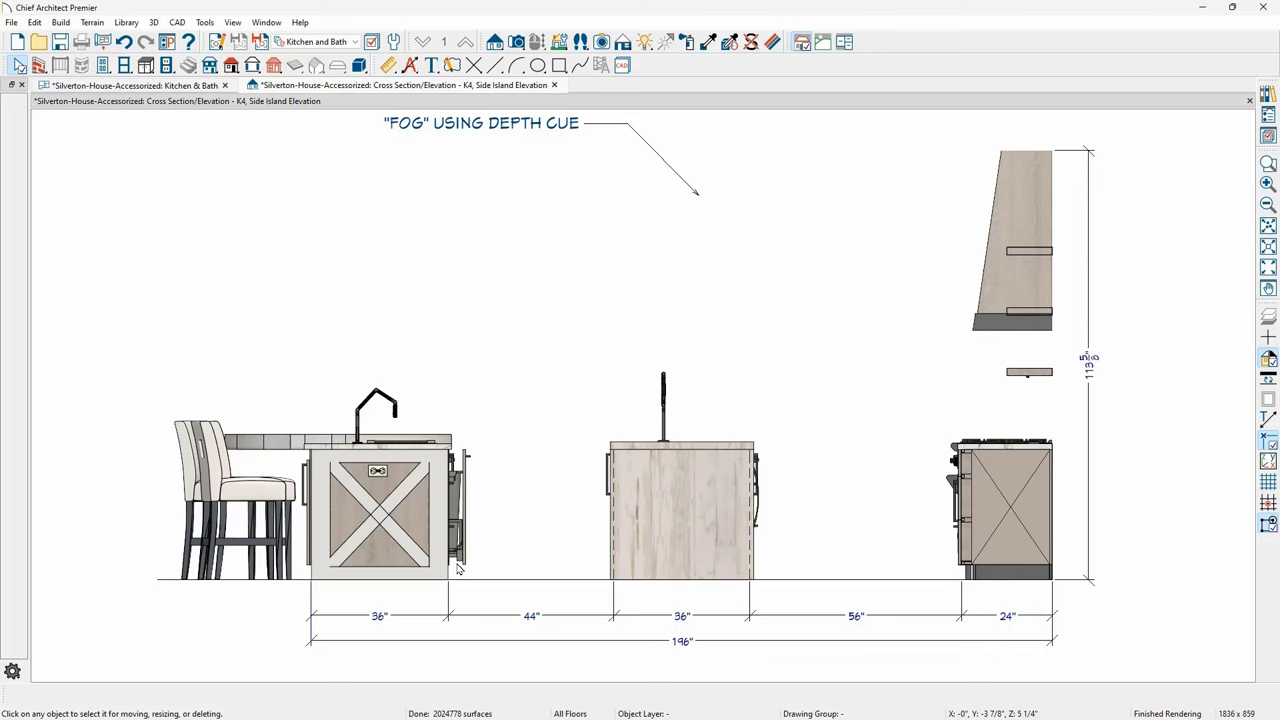
left_click(123, 44)
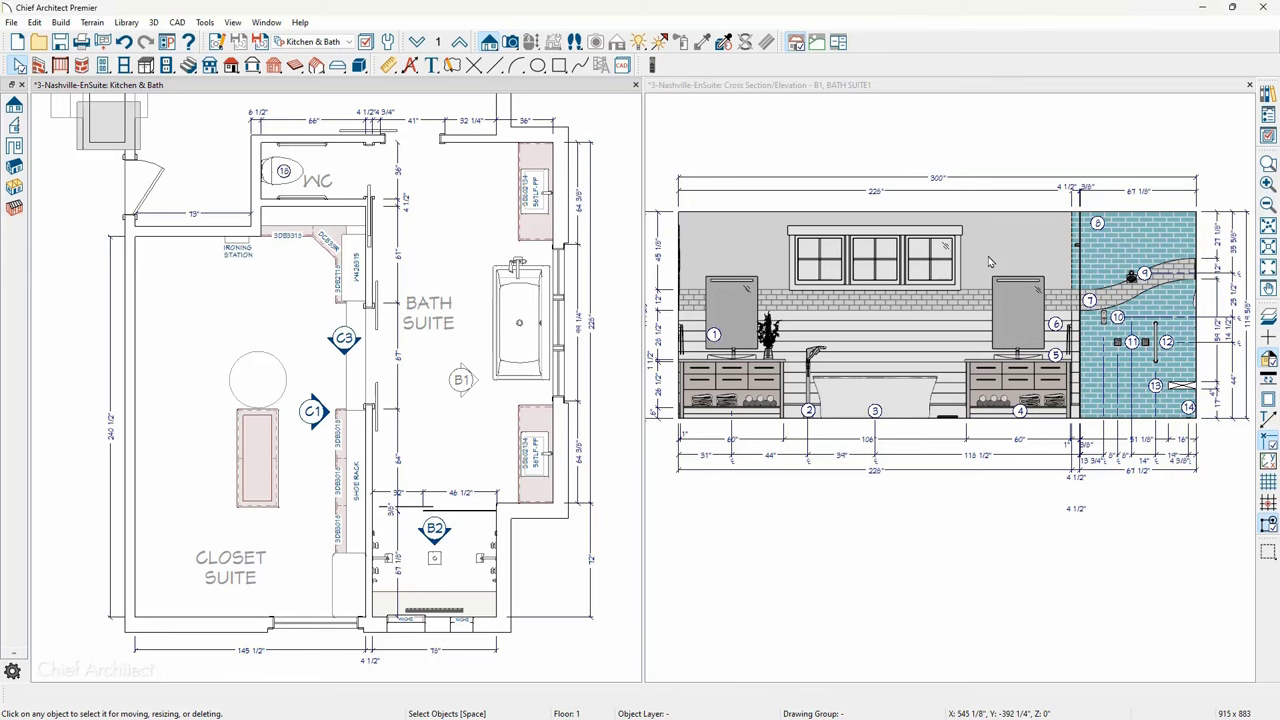
- Close the B1 elevation and create a wall elevation looking from the shower toward the wall on the bathtub side
left_click(1249, 85)
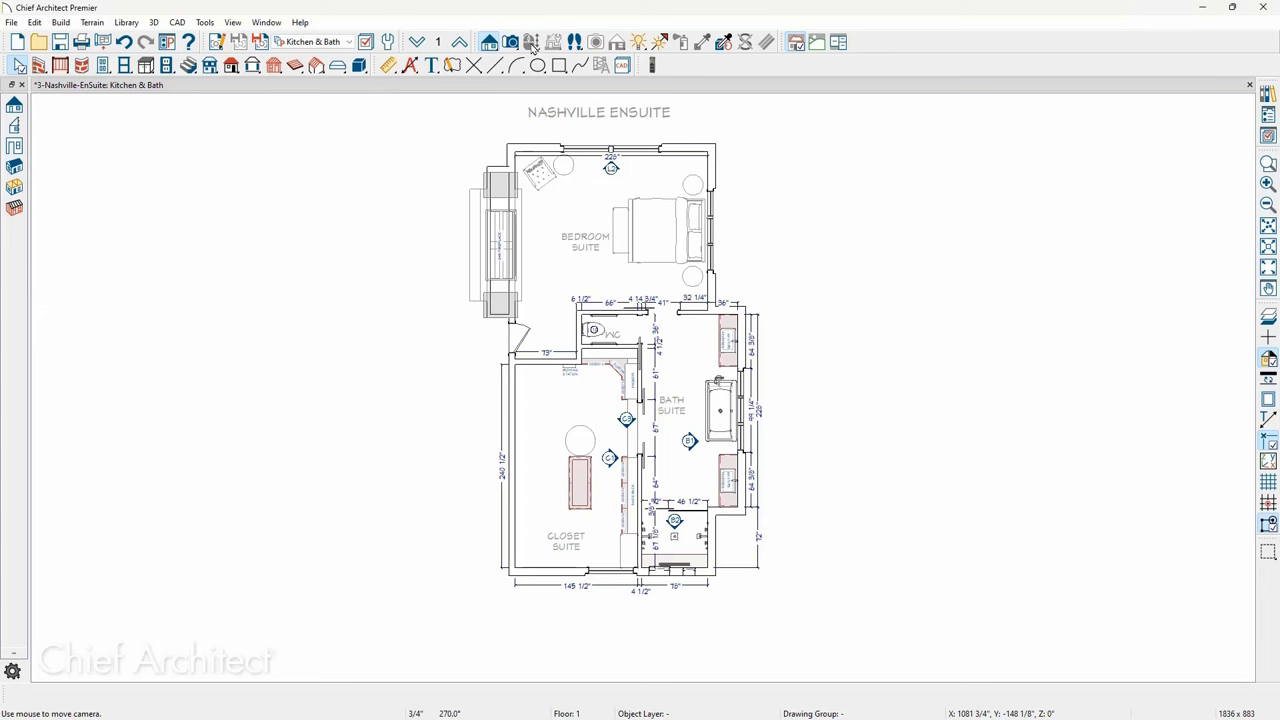
left_click(487, 45)
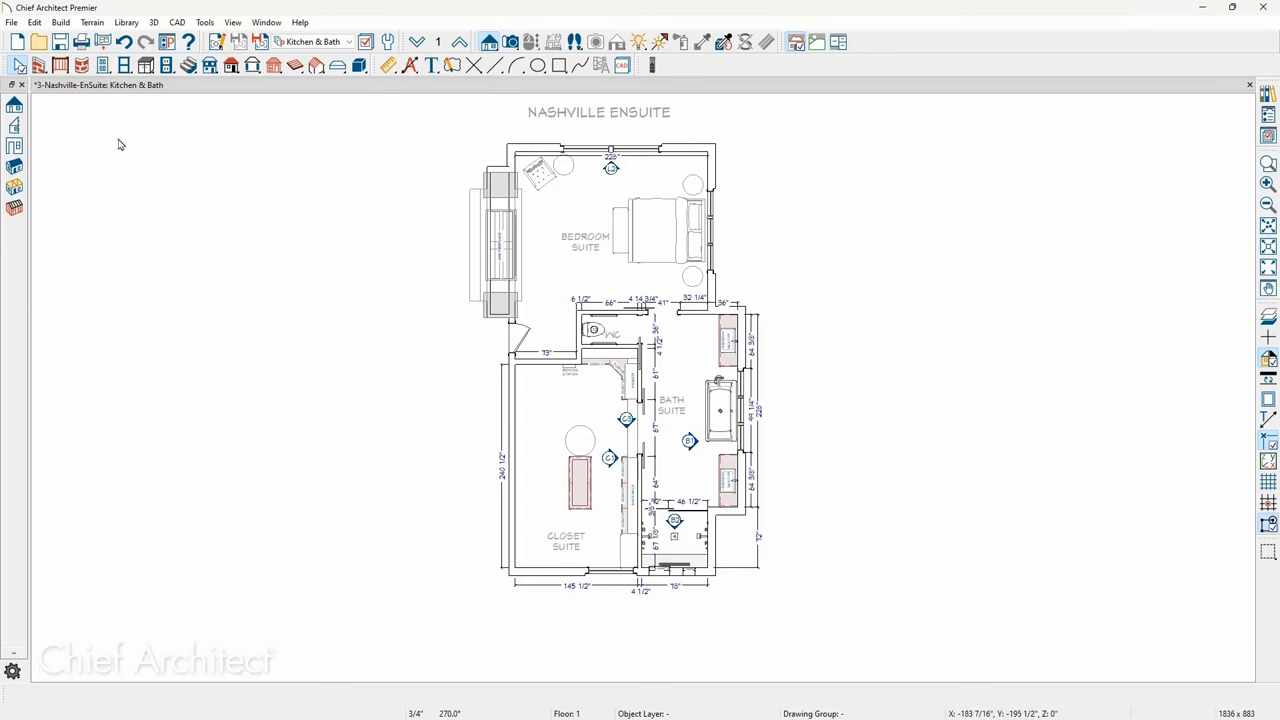
left_click(15, 148)
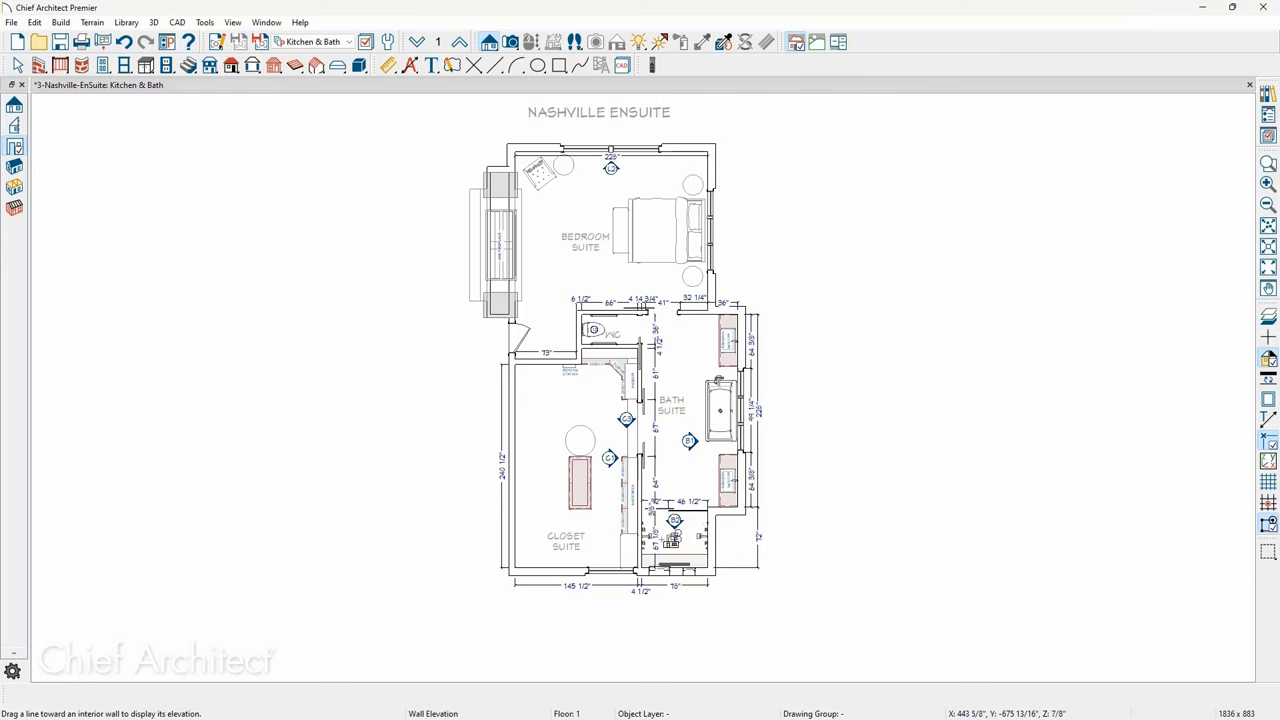
scroll(670, 539, "up", 3)
scroll(700, 540, "up", 2)
left_click_drag(717, 527, 985, 527)
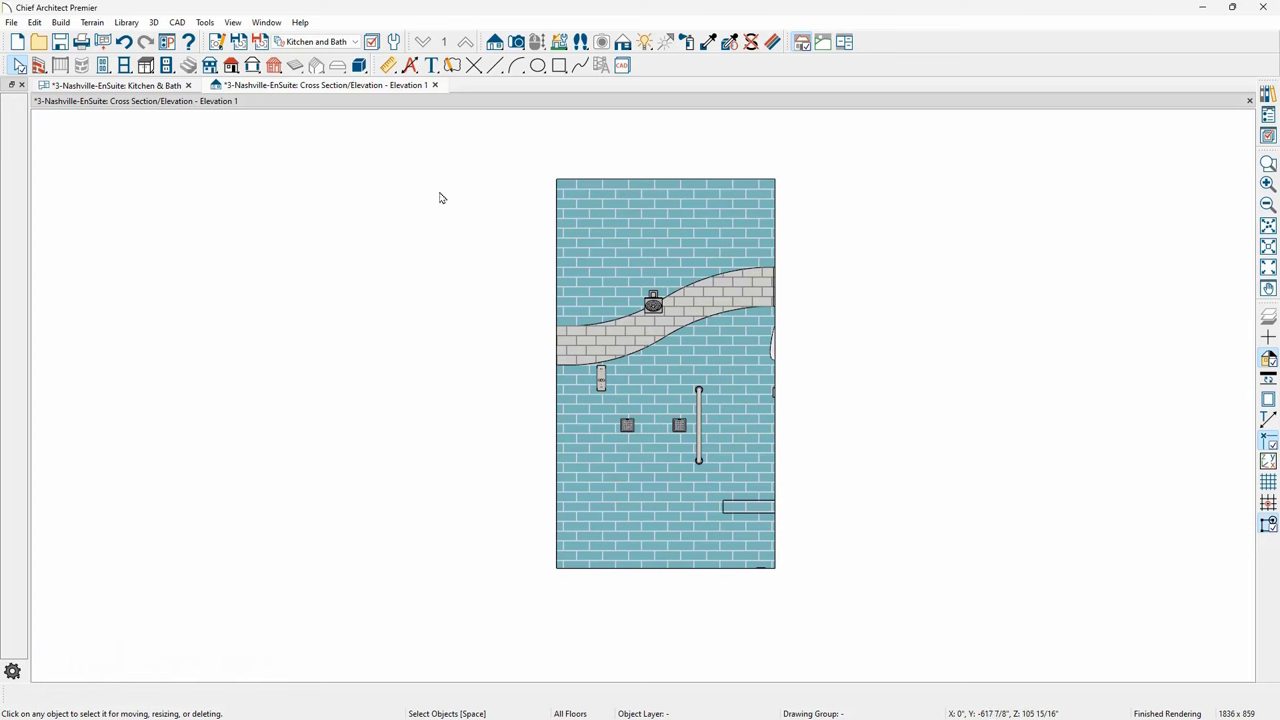
- Turn off Clip to Room in the shower wall elevation's specification
left_click(216, 46)
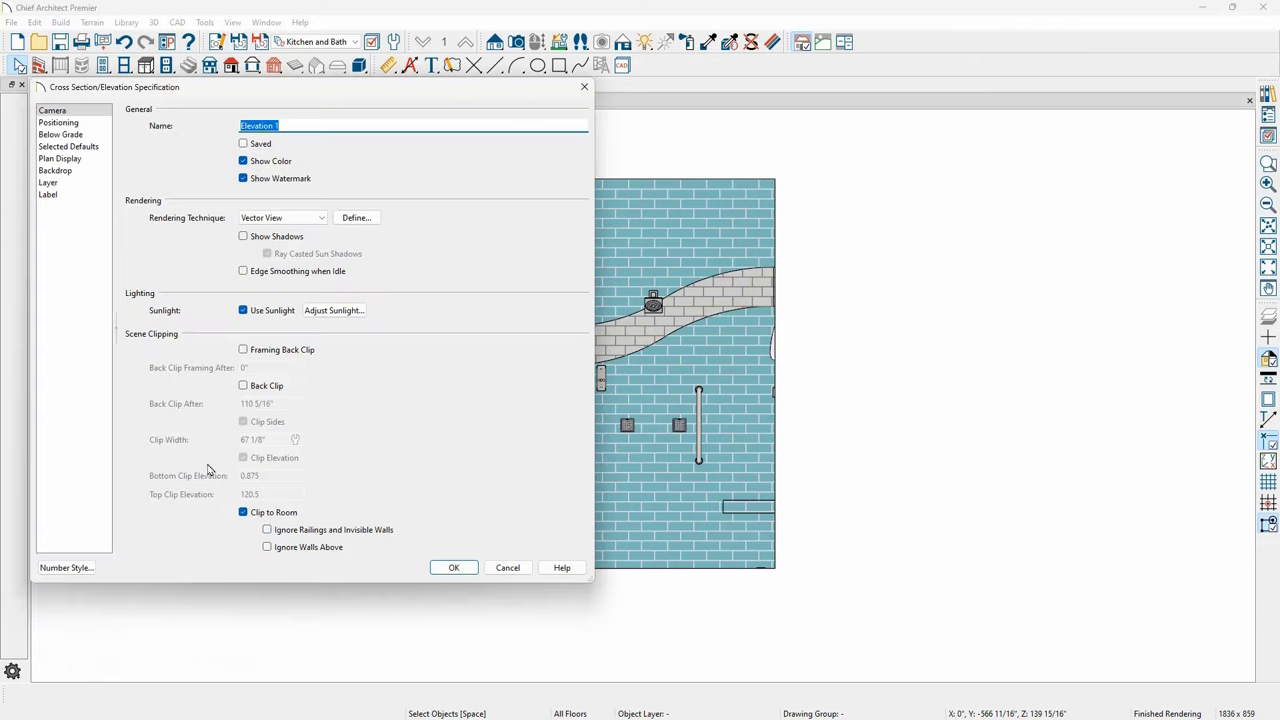
left_click(243, 513)
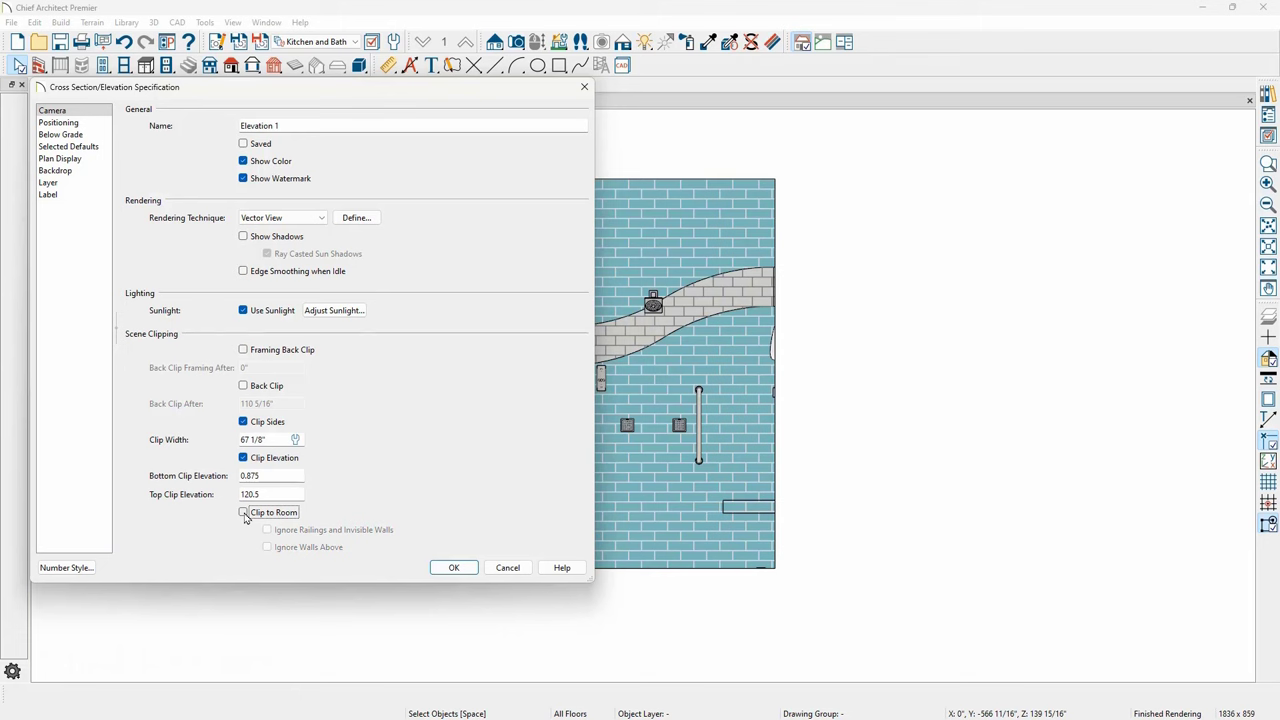
left_click(452, 567)
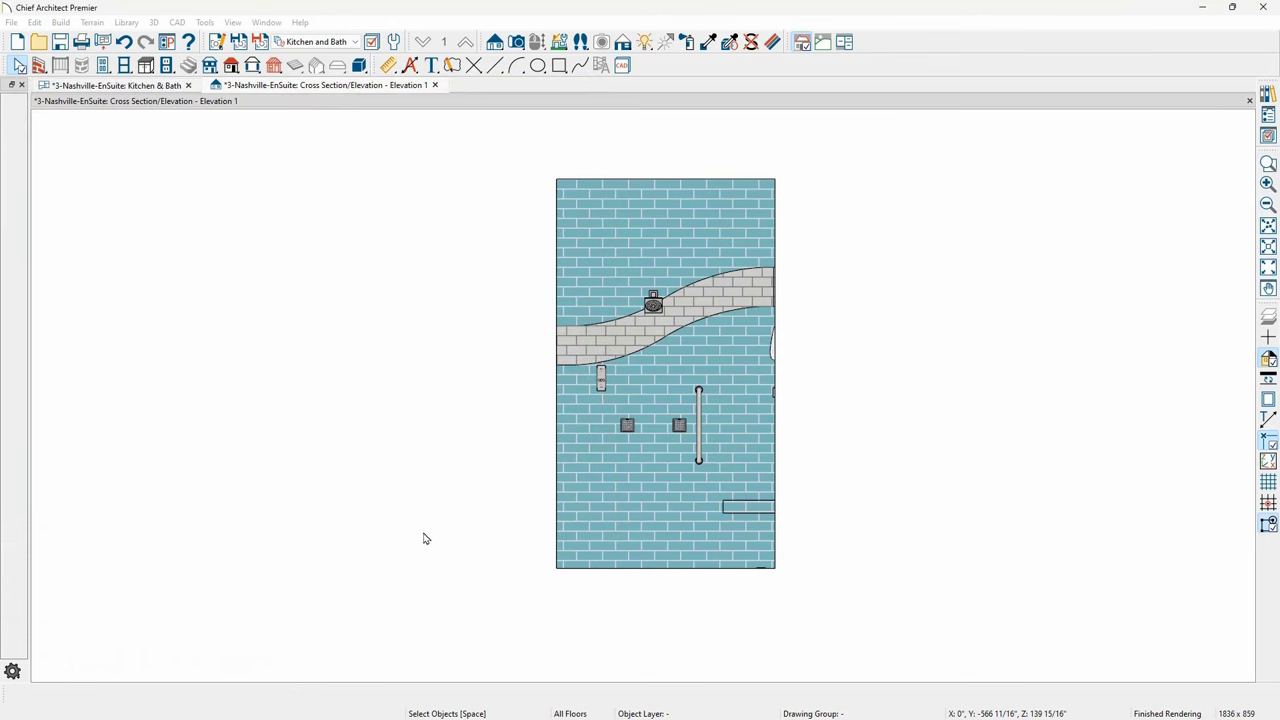
- Stretch the side of the shower elevation's clip plane past both vanities and the tub, ending at the bath's far wall
left_click(557, 484)
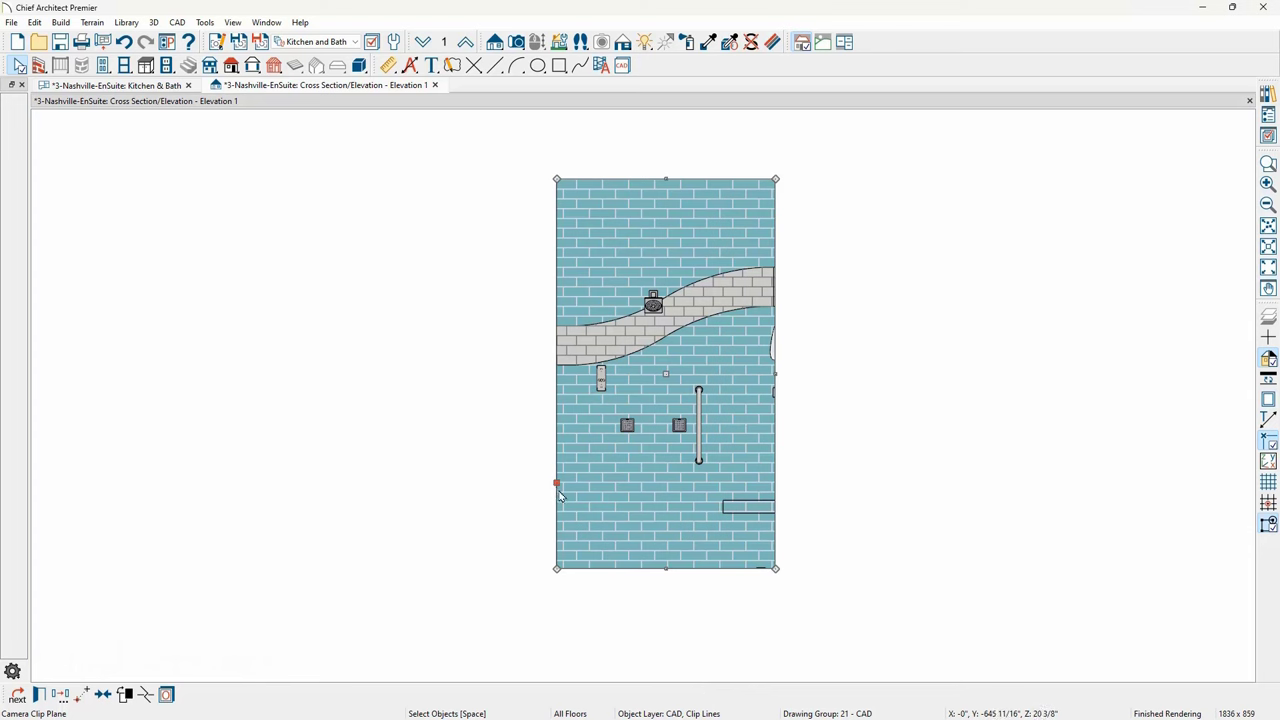
left_click_drag(556, 483, 291, 449)
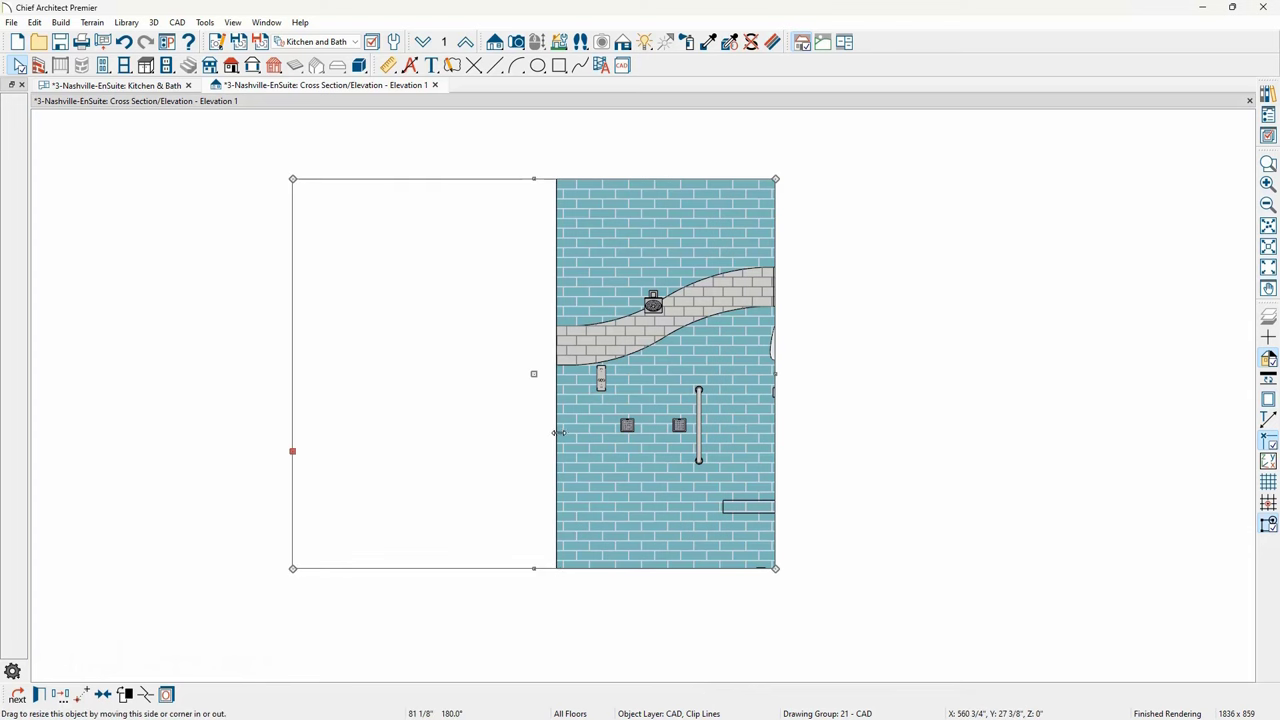
mouse_move(621, 425)
middle_mouse_down()
mouse_move(868, 425)
mouse_move(900, 358)
middle_mouse_up()
left_click_drag(673, 374, 297, 354)
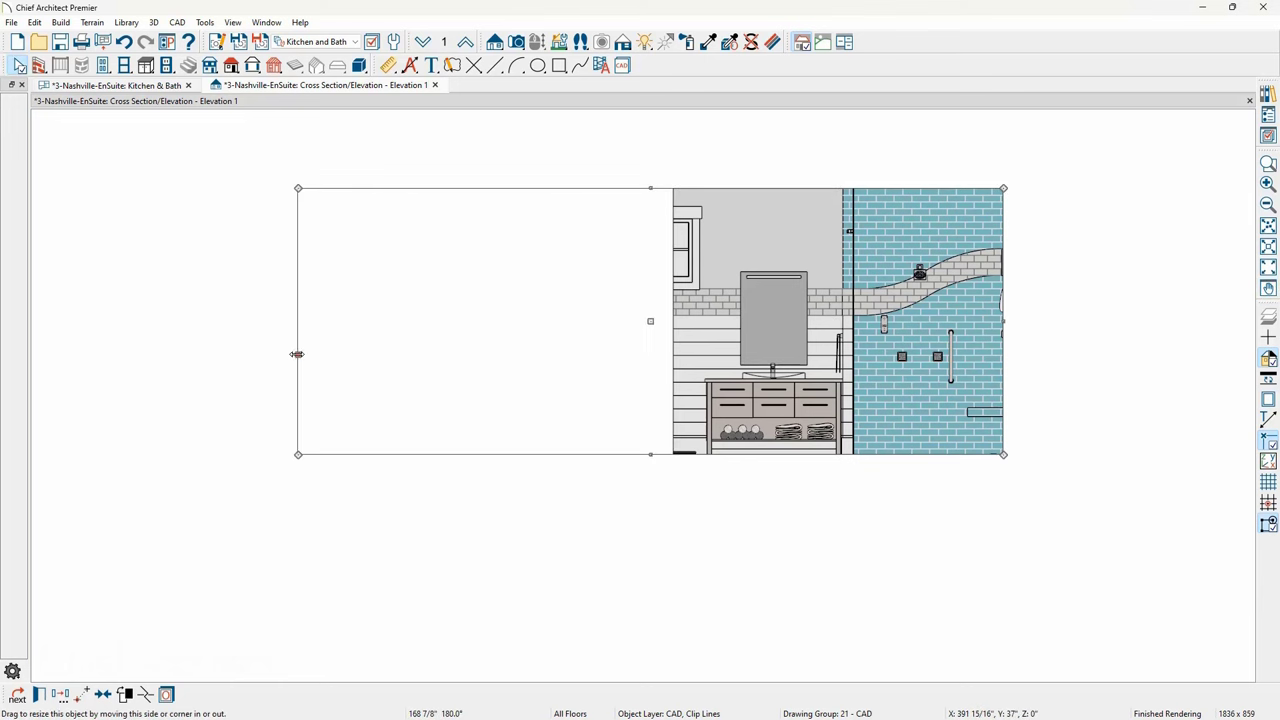
scroll(283, 345, "up", 5)
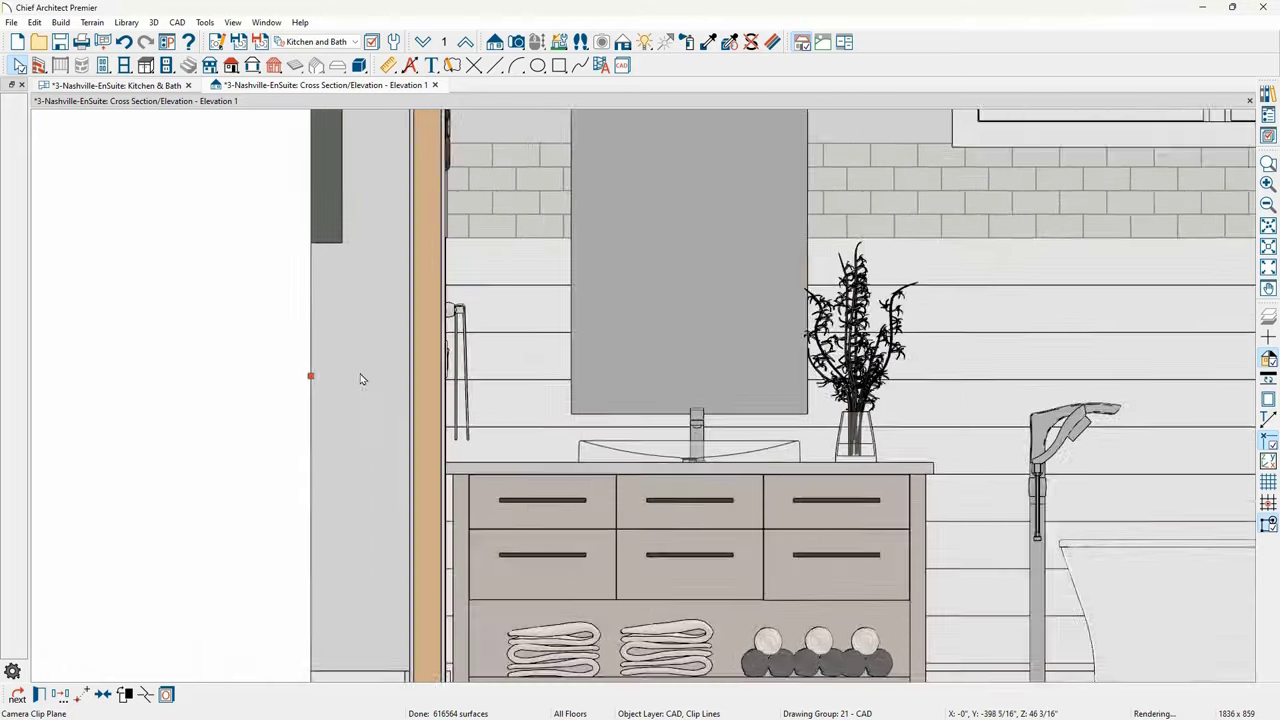
left_click_drag(393, 383, 242, 349)
scroll(183, 331, "down", 5)
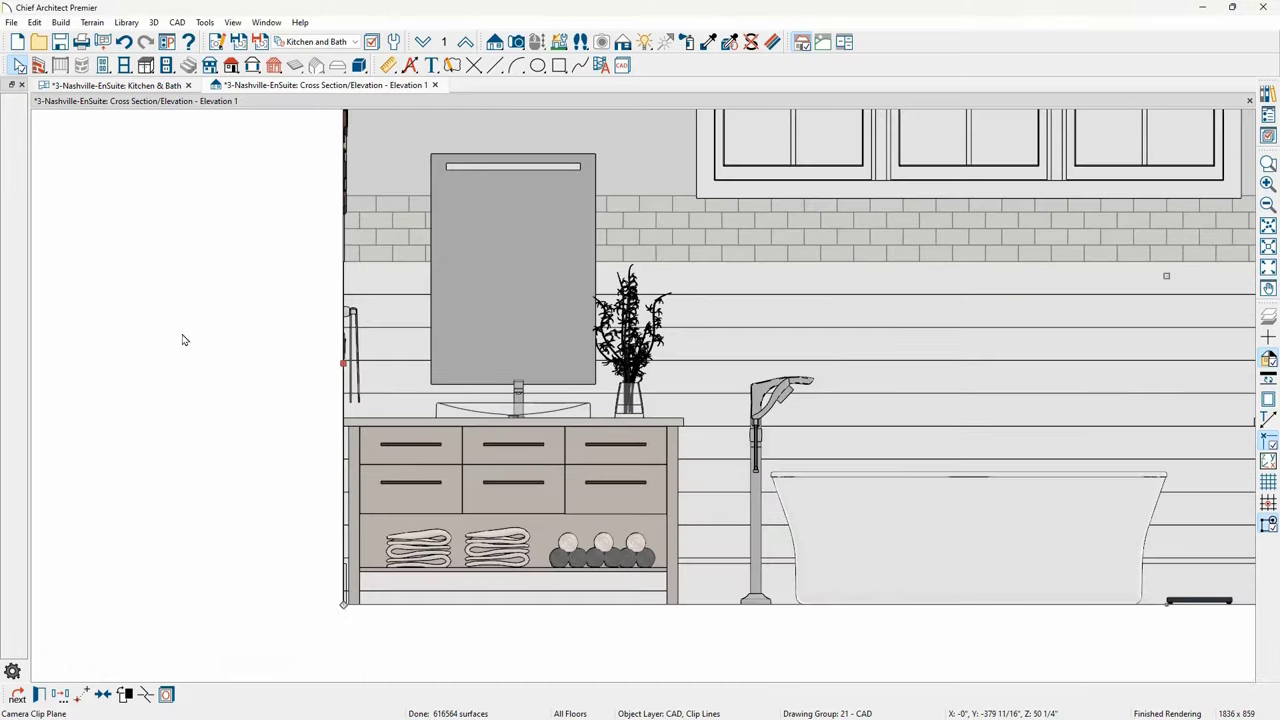
middle_click_drag(640, 557, 584, 593)
key("Escape")
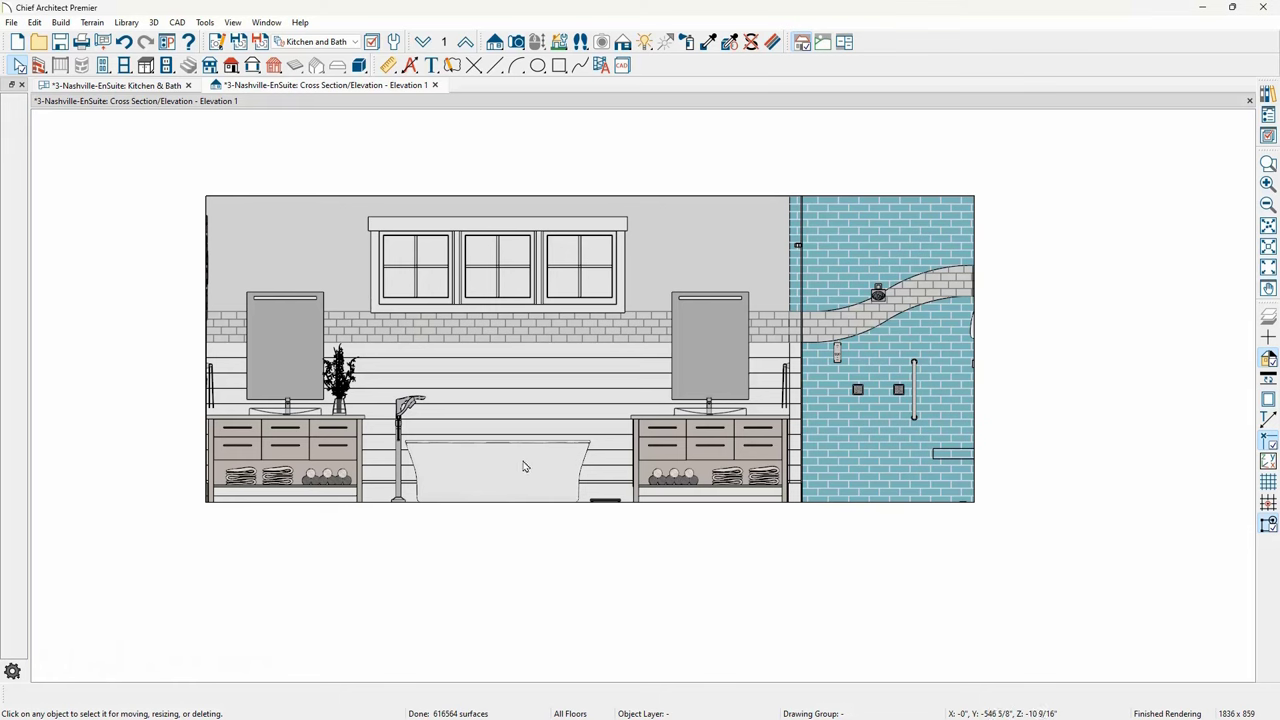
- Close the shower elevation, view the C3 closet elevation, and select its camera in the plan
left_click(435, 85)
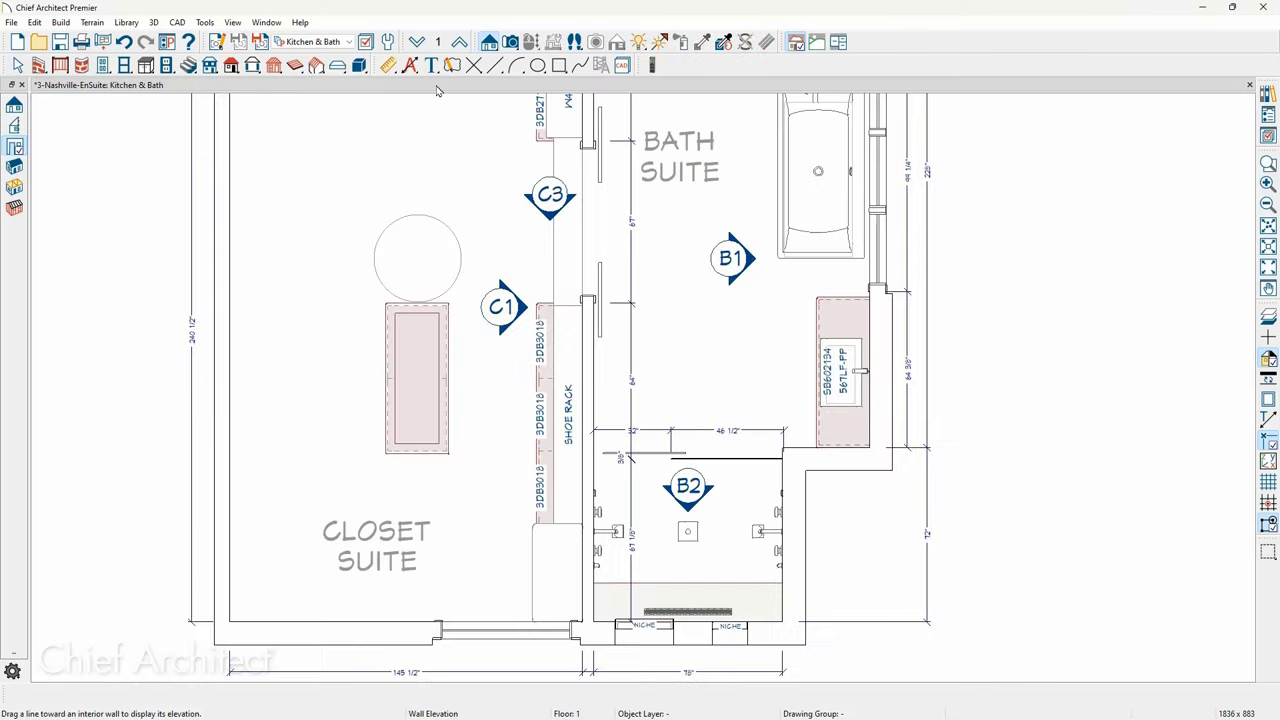
double_click(543, 199)
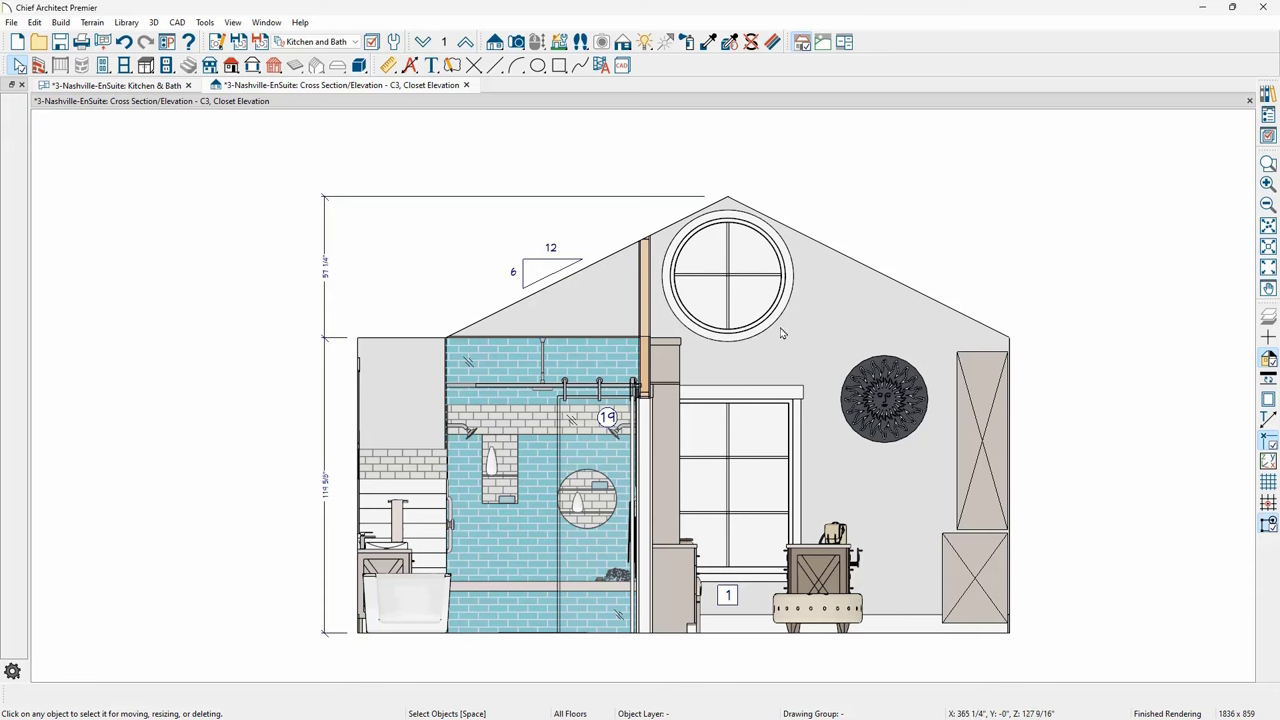
left_click(466, 85)
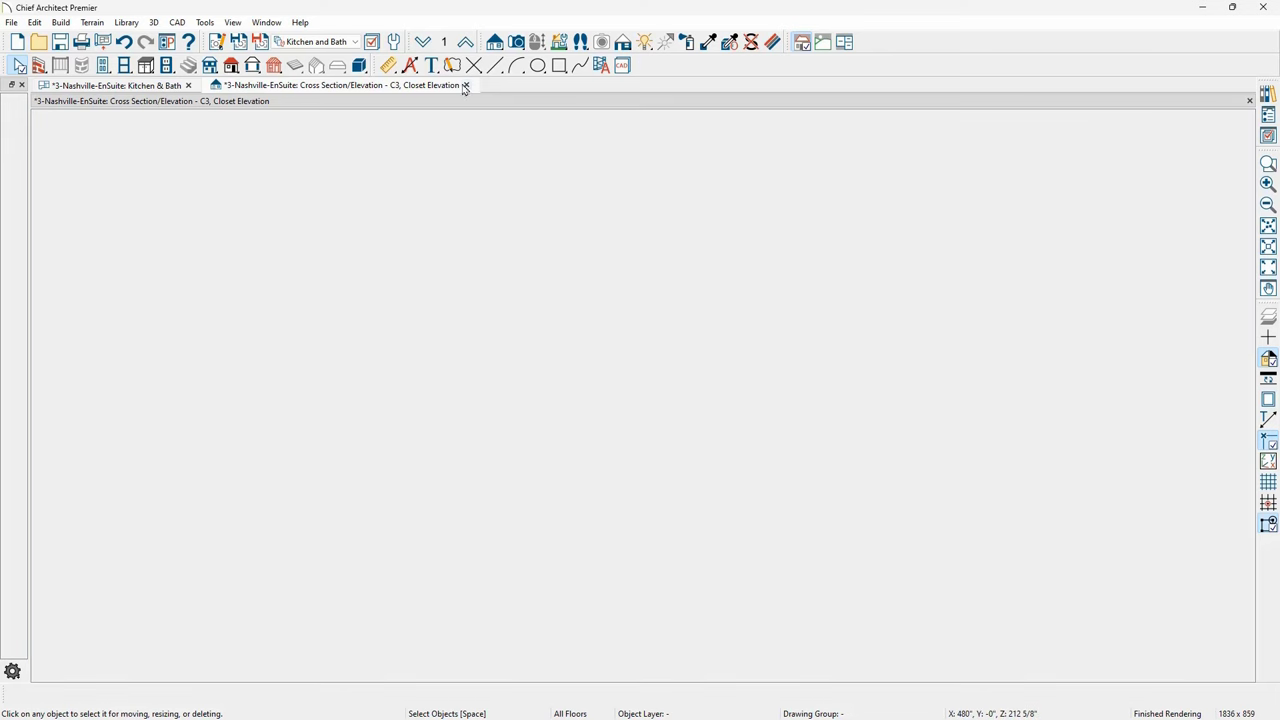
left_click(549, 200)
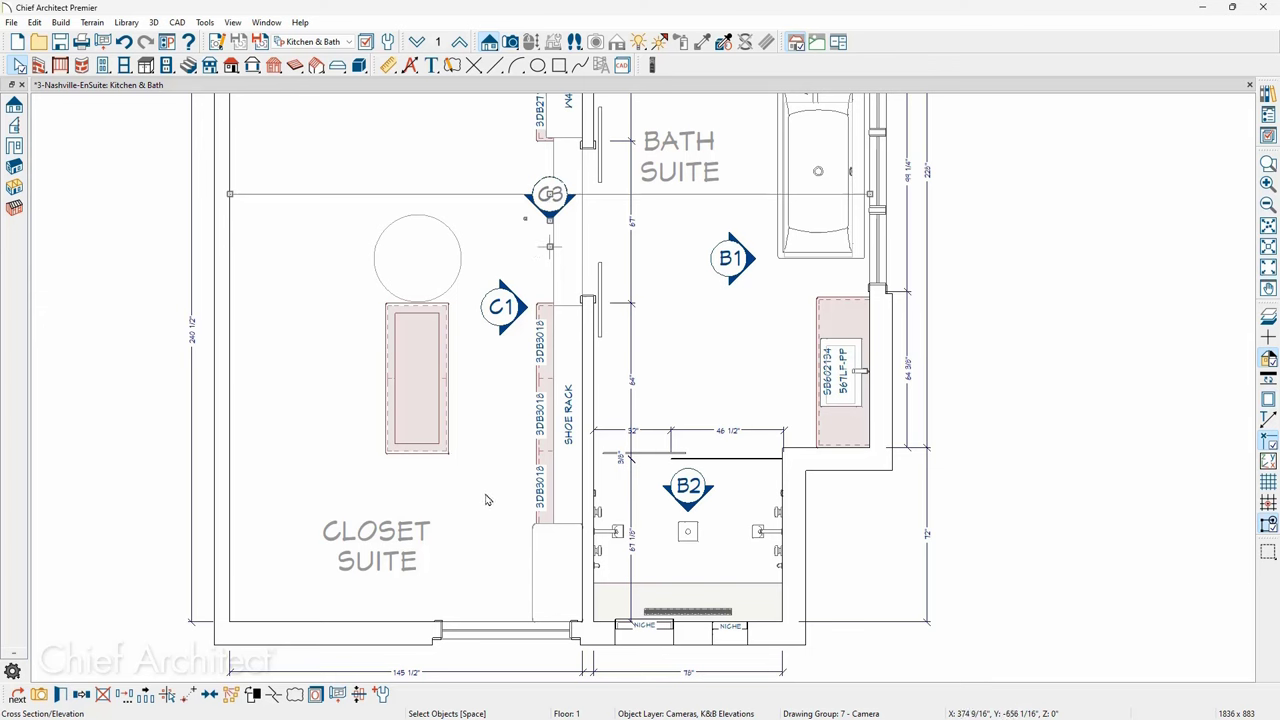
- Create a wall elevation in the closet suite, looking from beside the island toward the exterior window wall
left_click(491, 45)
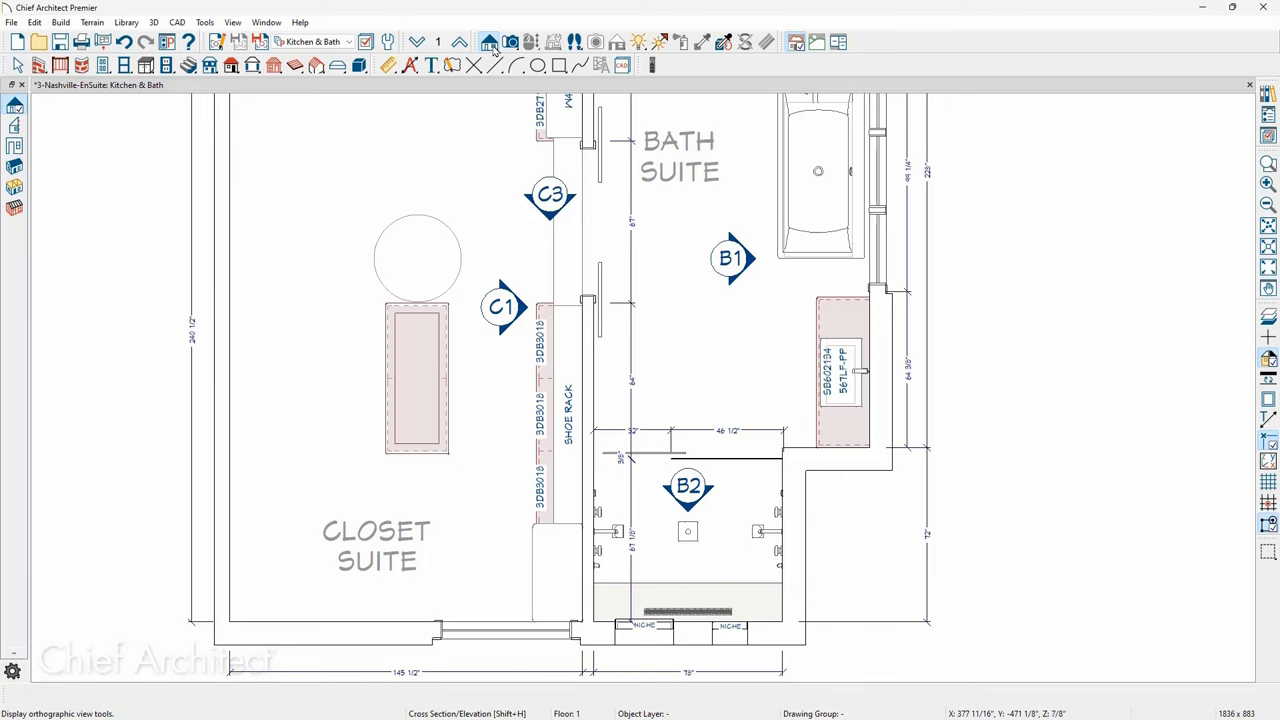
left_click(14, 146)
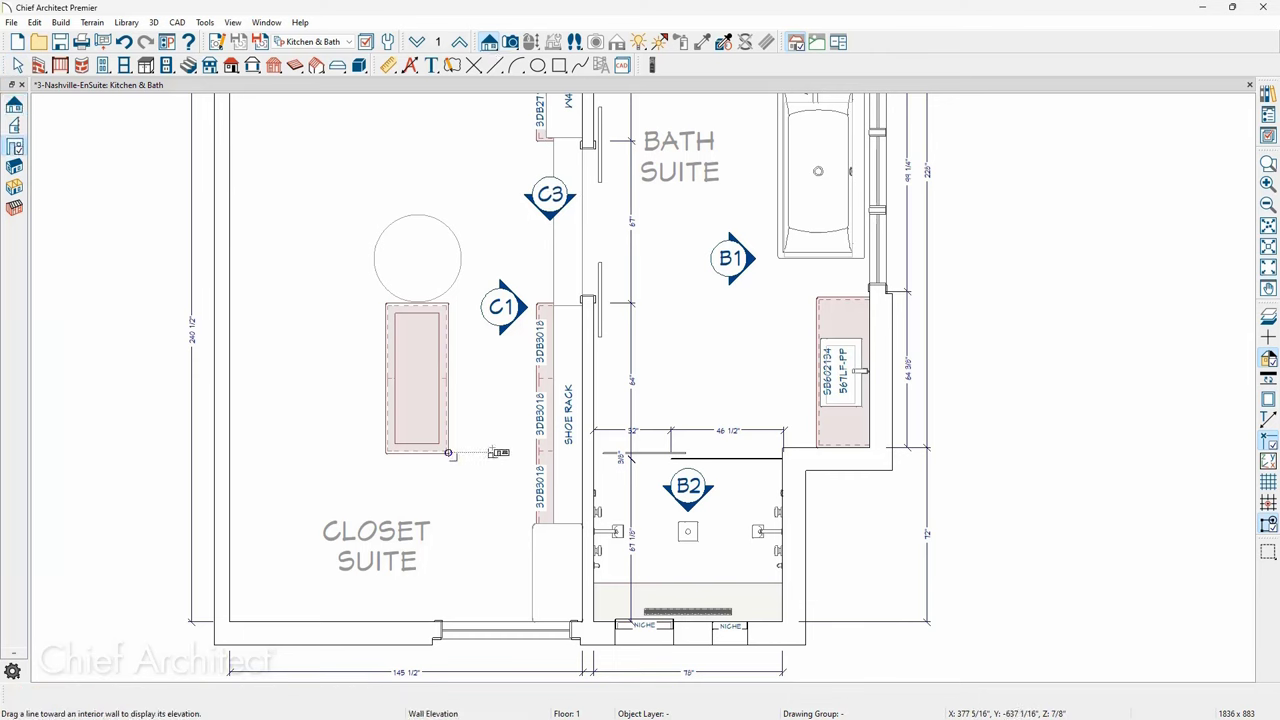
left_click_drag(502, 418, 505, 676)
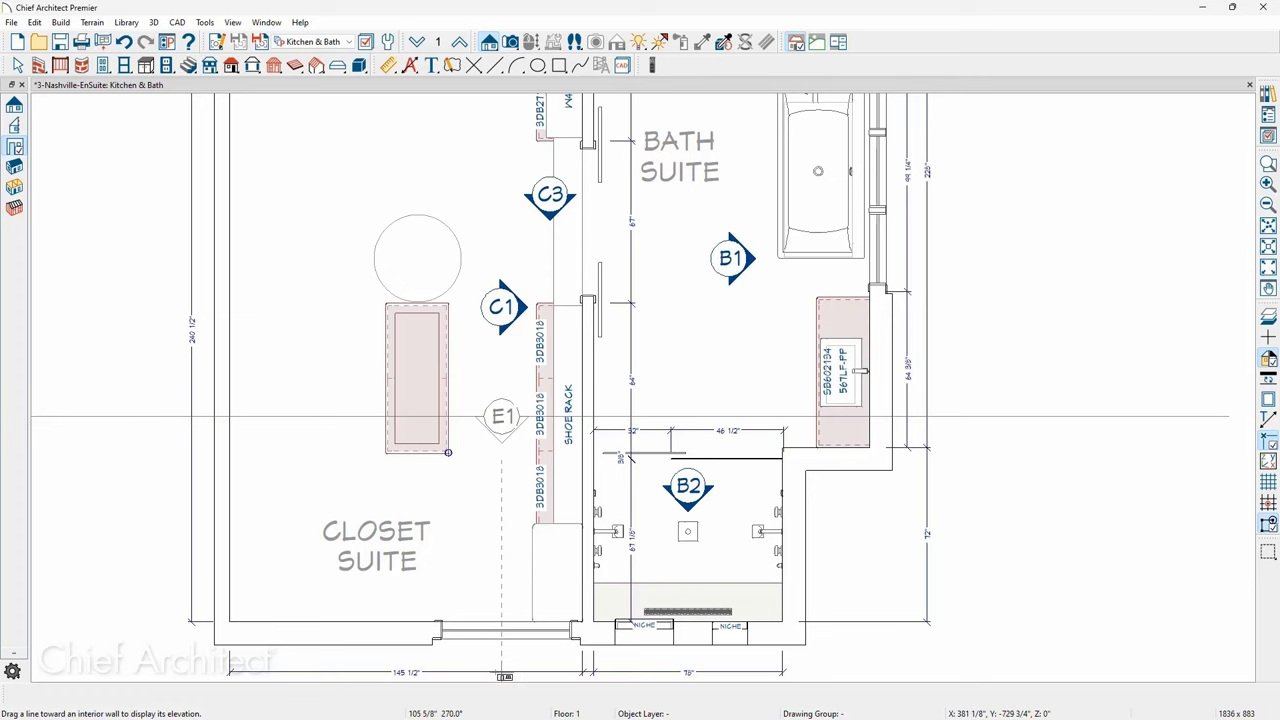
left_click_drag(505, 676, 505, 676)
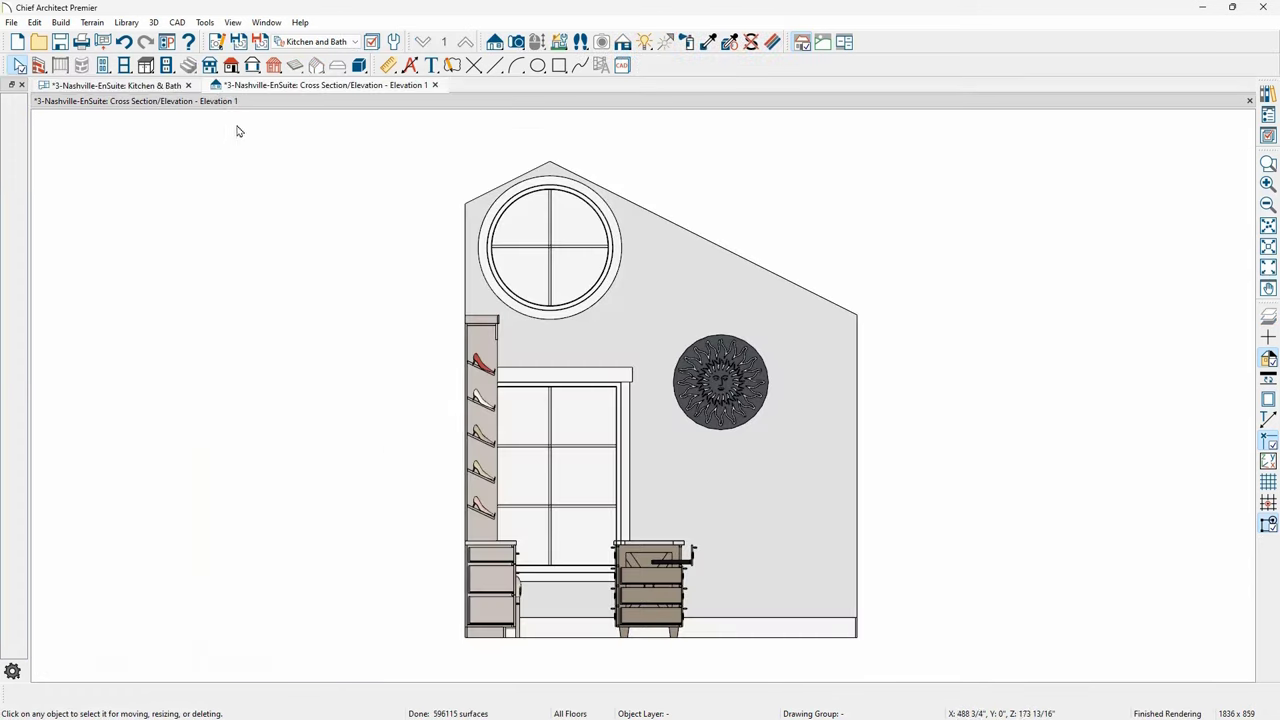
- Turn off Clip to Room in the closet wall elevation's specification
left_click(222, 46)
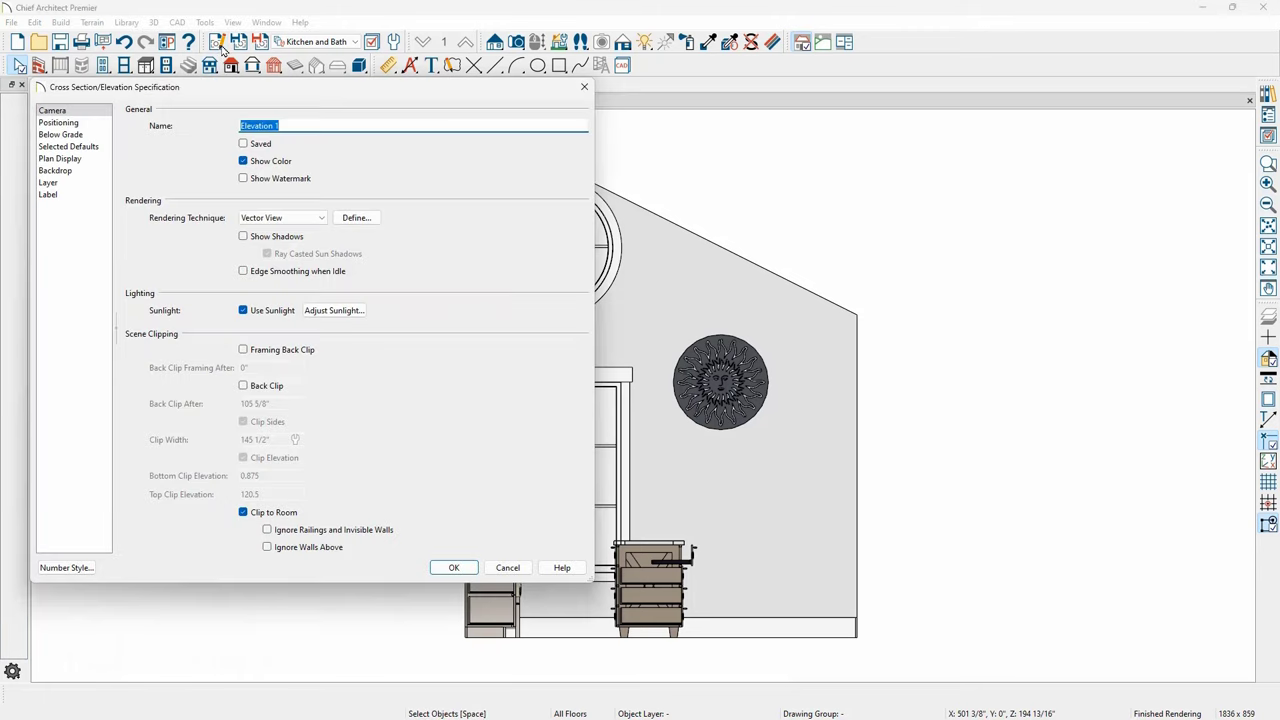
left_click(243, 512)
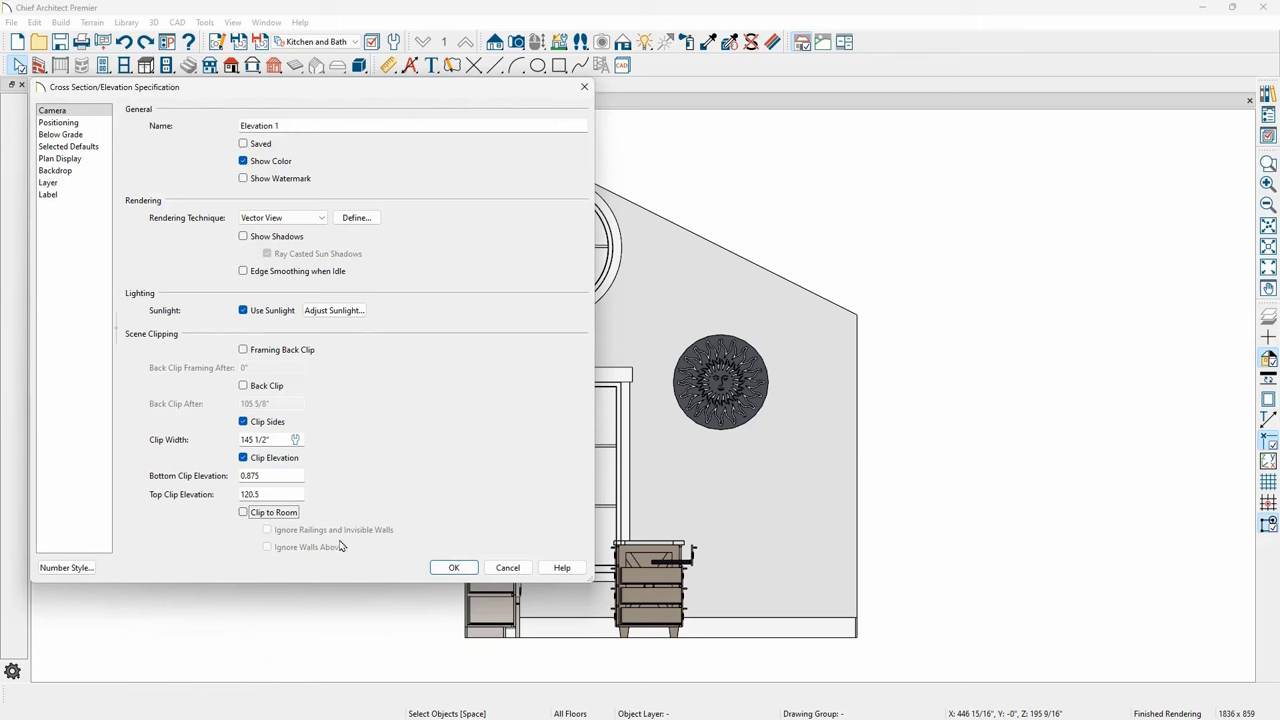
left_click(436, 570)
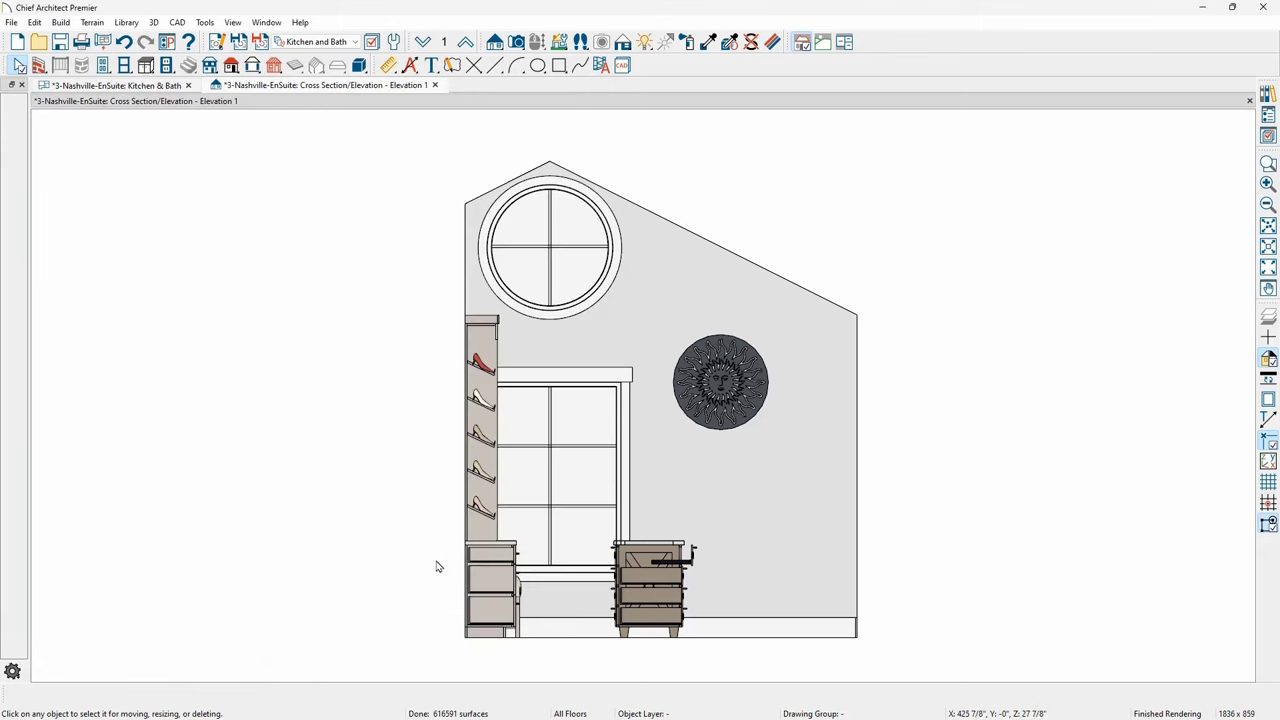
- Extend the closet elevation's clip plane across the shower and bath, aligning its side with the exterior wall's interior face
left_click(465, 530)
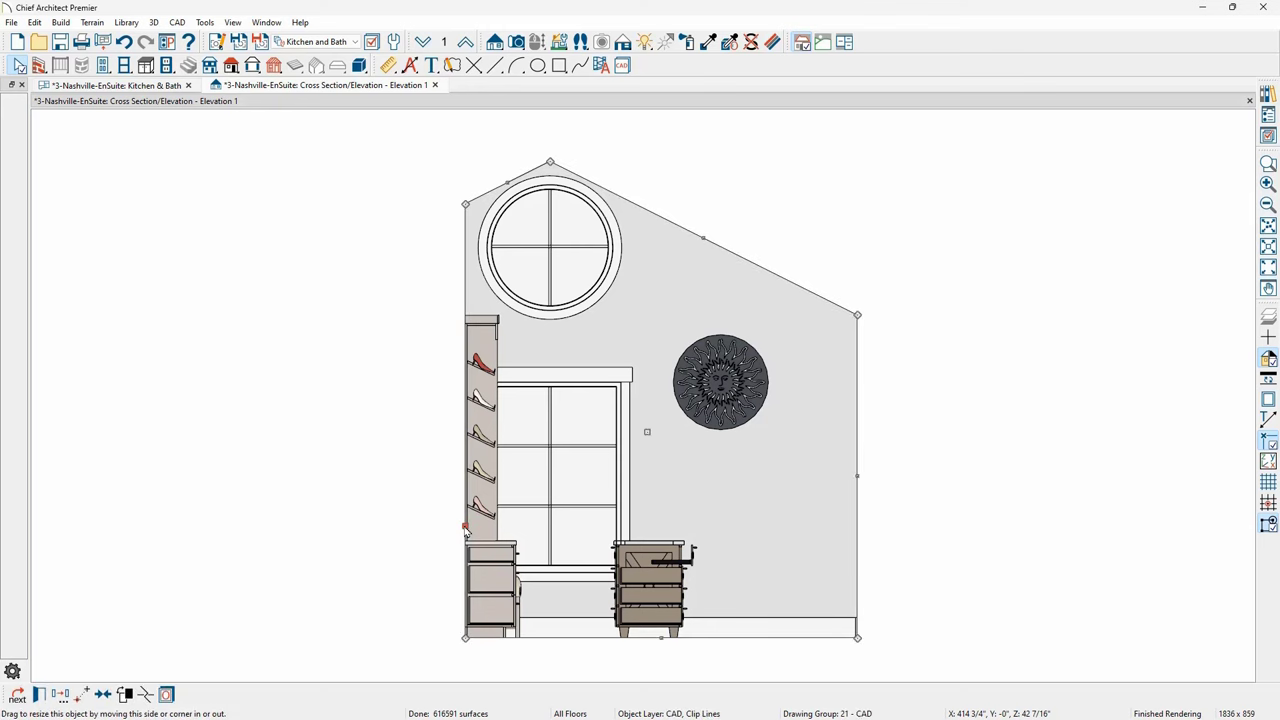
left_click_drag(465, 530, 59, 503)
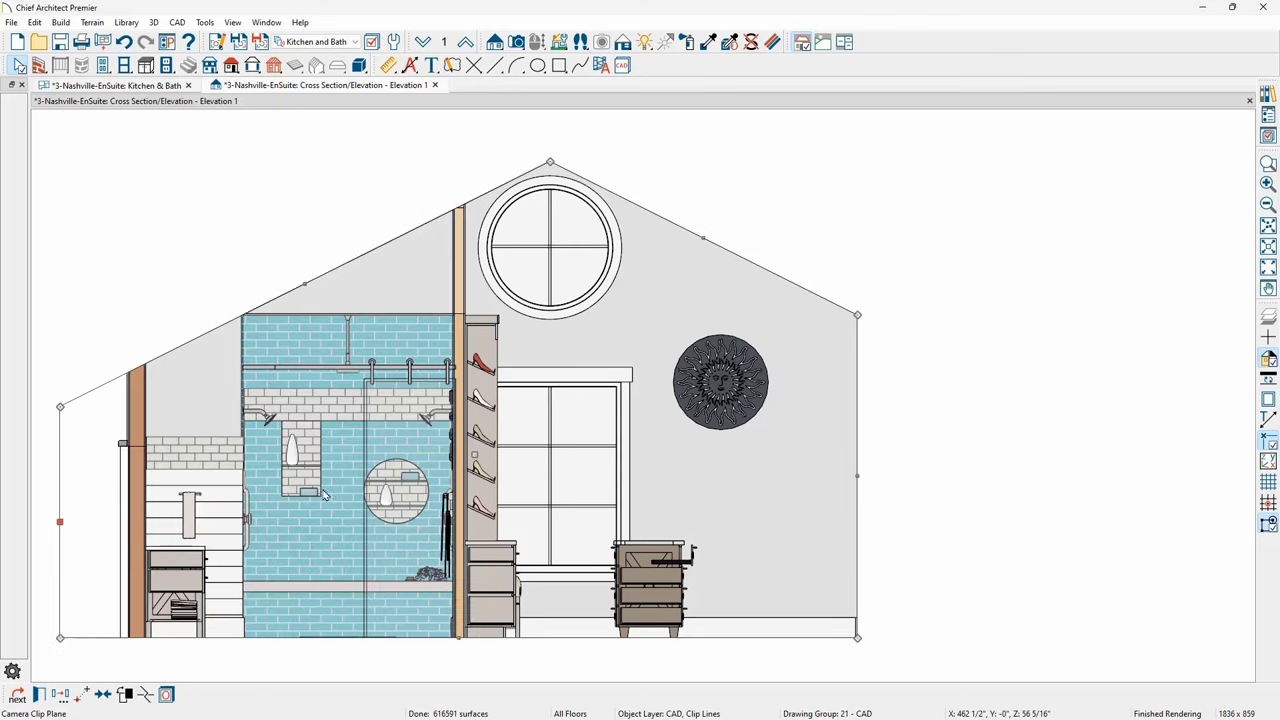
middle_click_drag(404, 482, 525, 485)
scroll(231, 540, "up", 5)
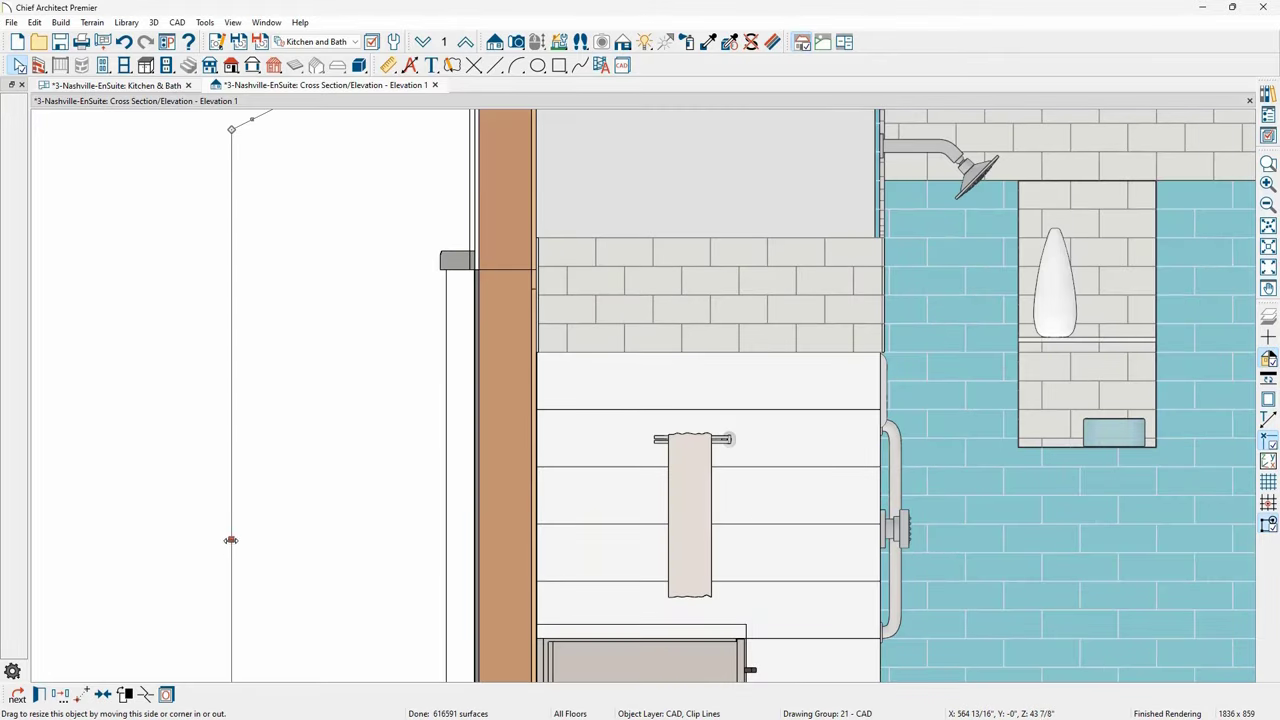
left_click_drag(231, 540, 535, 518)
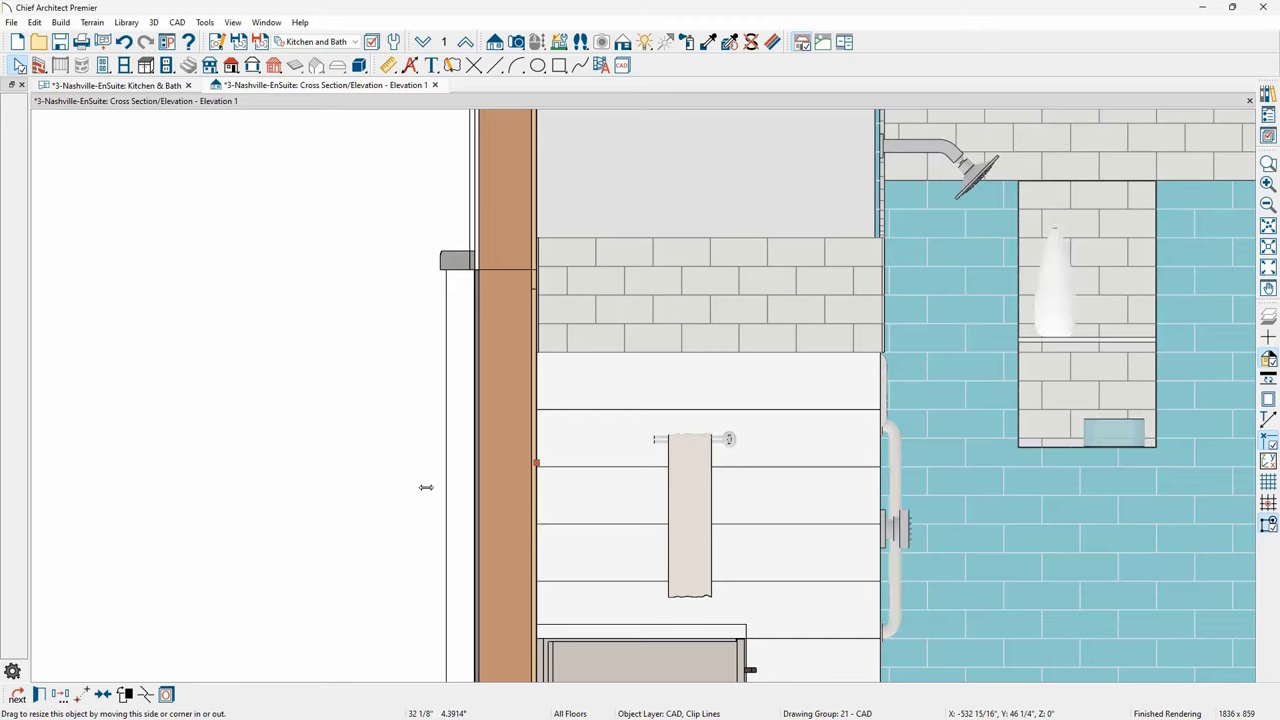
scroll(424, 493, "down", 3)
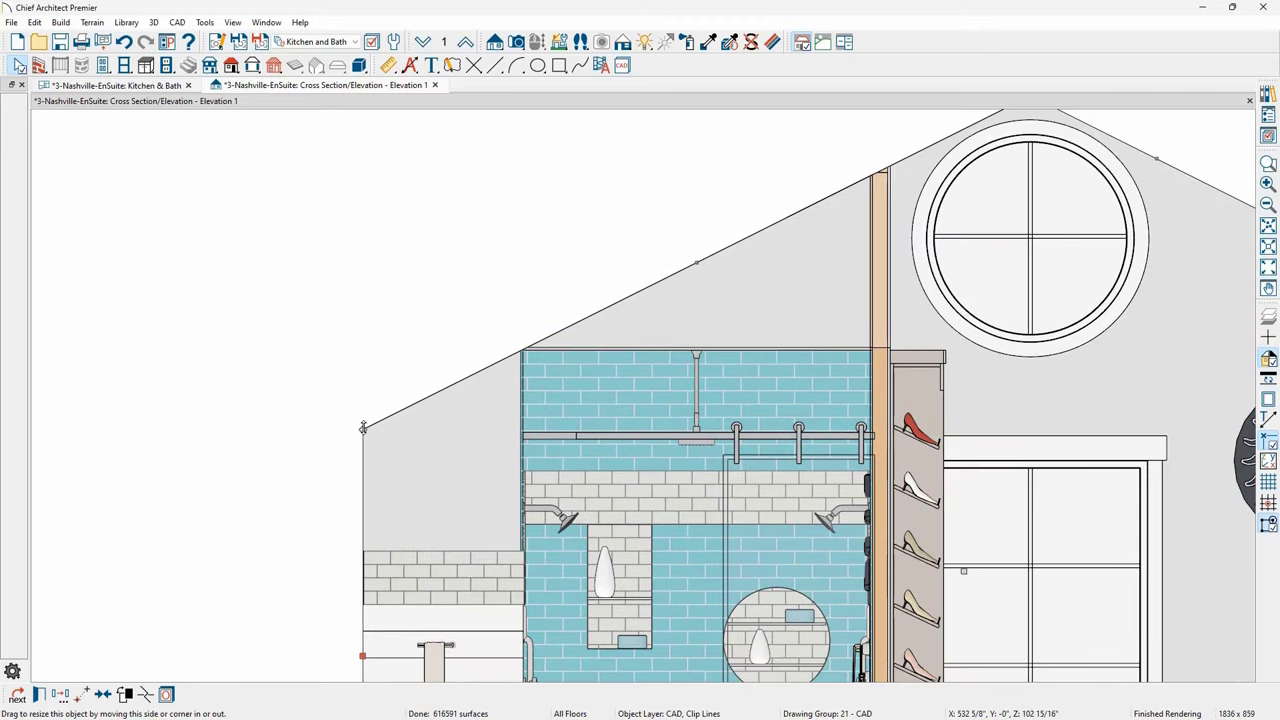
- Raise the clip plane's outer corner above the bath ceiling and add a break in its sloped edge to form a flat section
left_click_drag(365, 427, 363, 321)
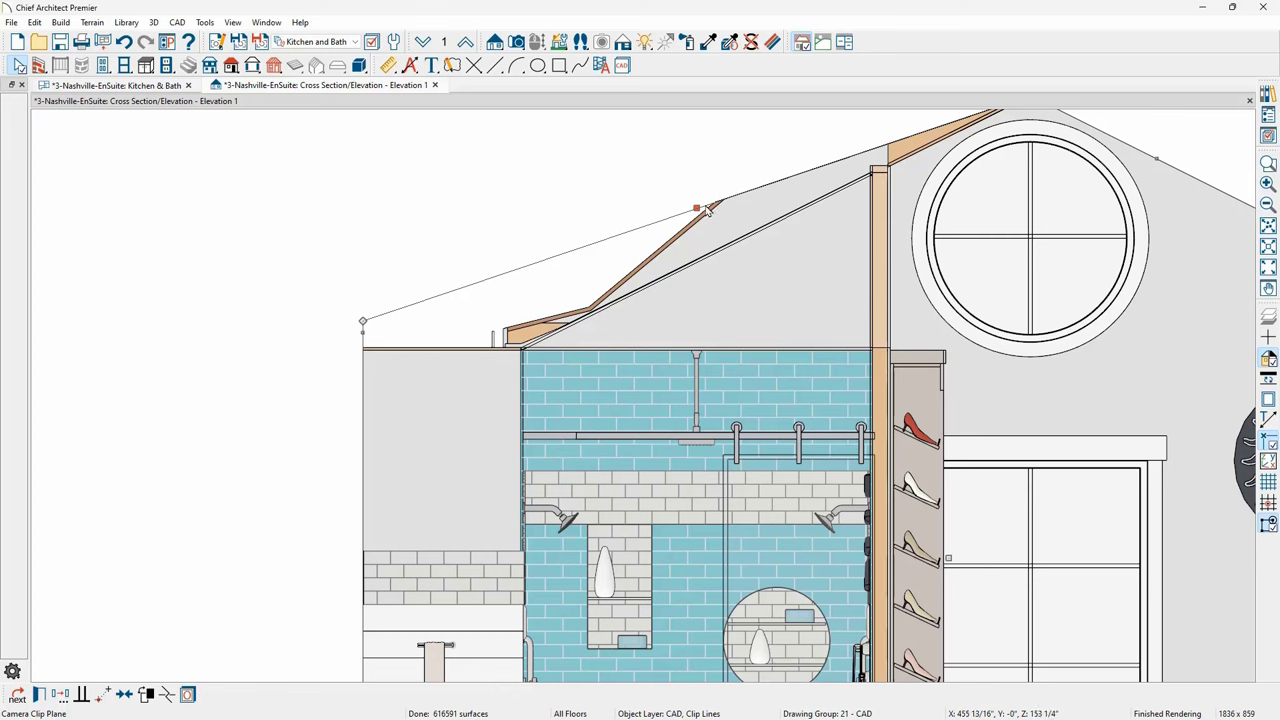
left_click(302, 526)
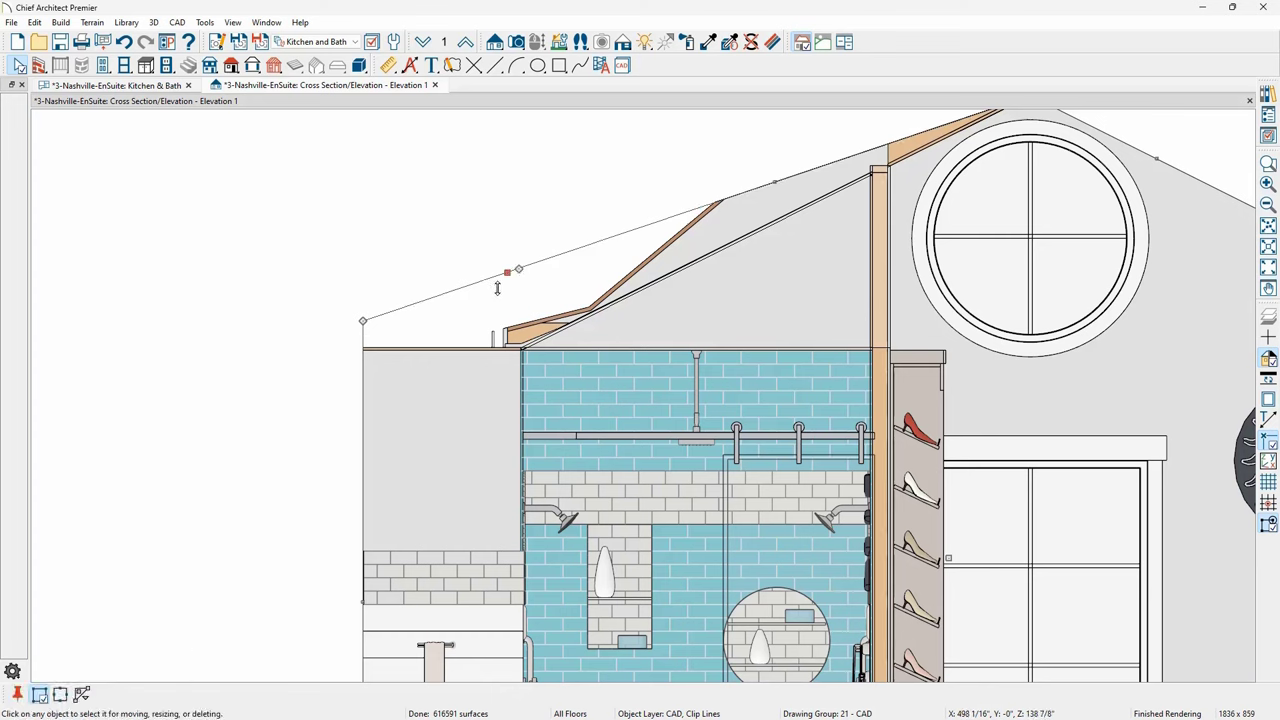
left_click(508, 272)
left_click_drag(518, 272, 430, 345)
- Lower the clip plane's flat edge to the bath ceiling and align its break with the start of the closet's roof slope
scroll(436, 330, "up", 5)
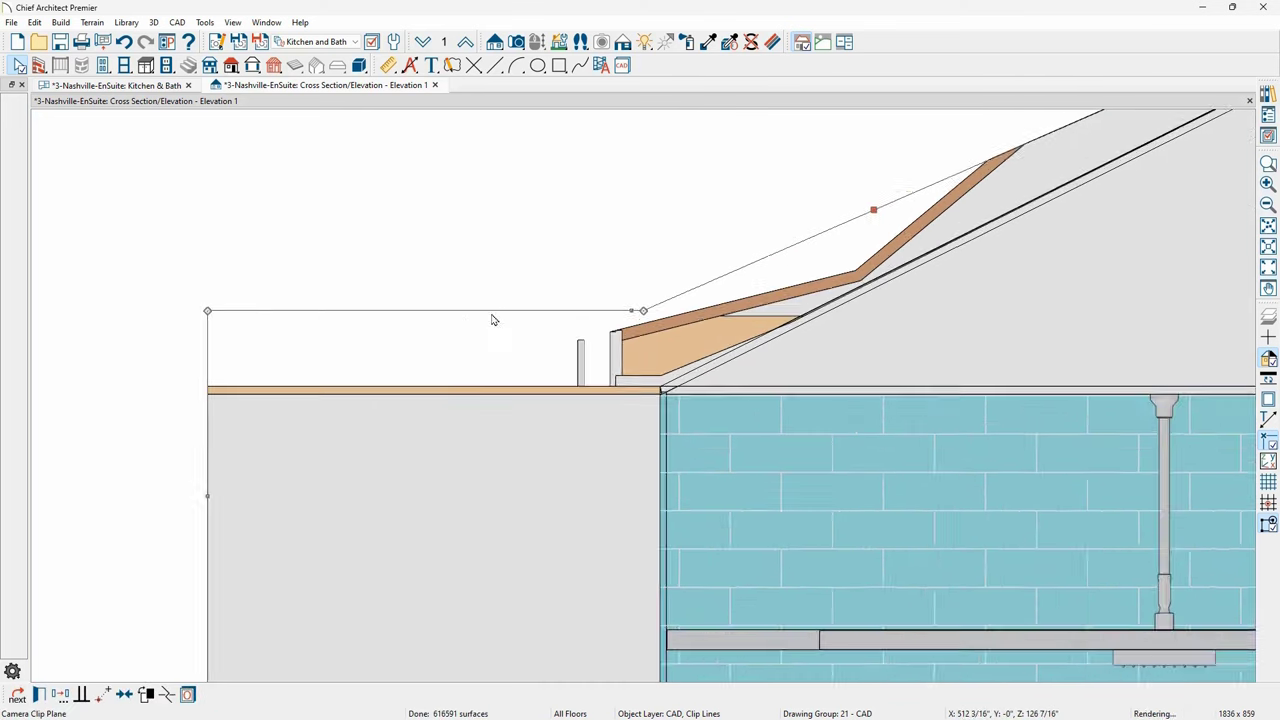
left_click_drag(641, 404, 445, 414)
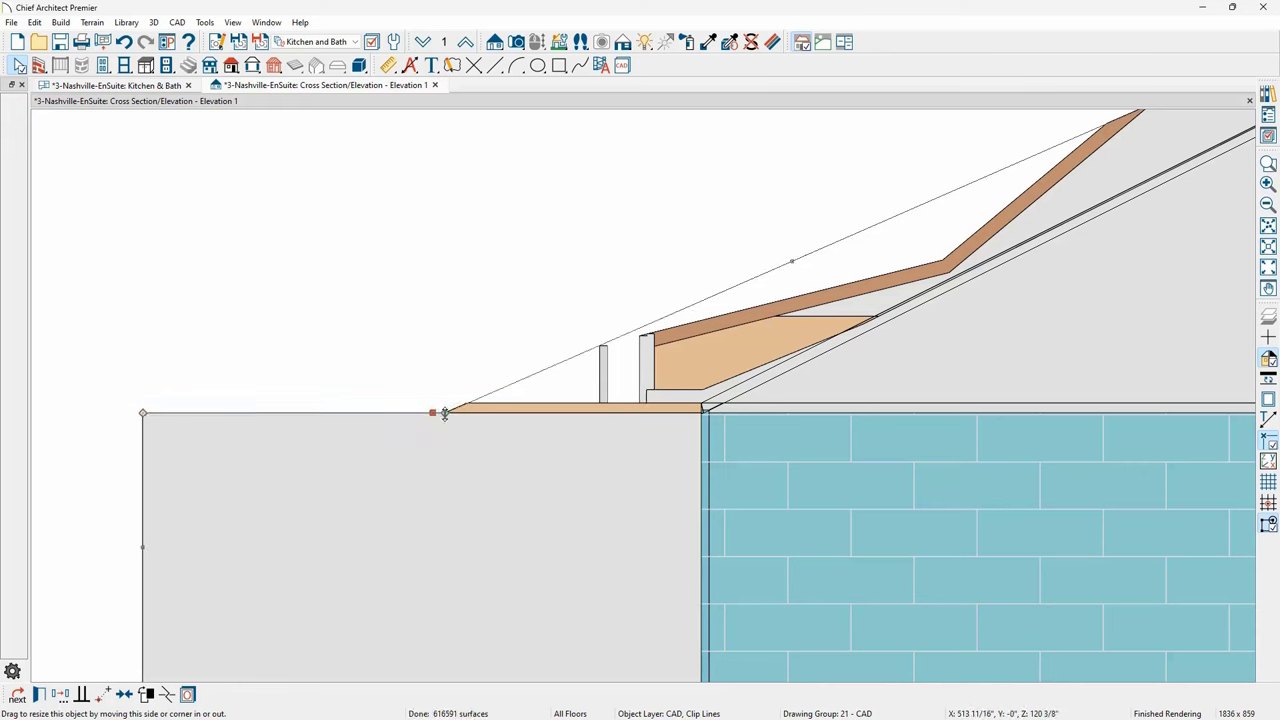
left_click_drag(445, 414, 704, 414)
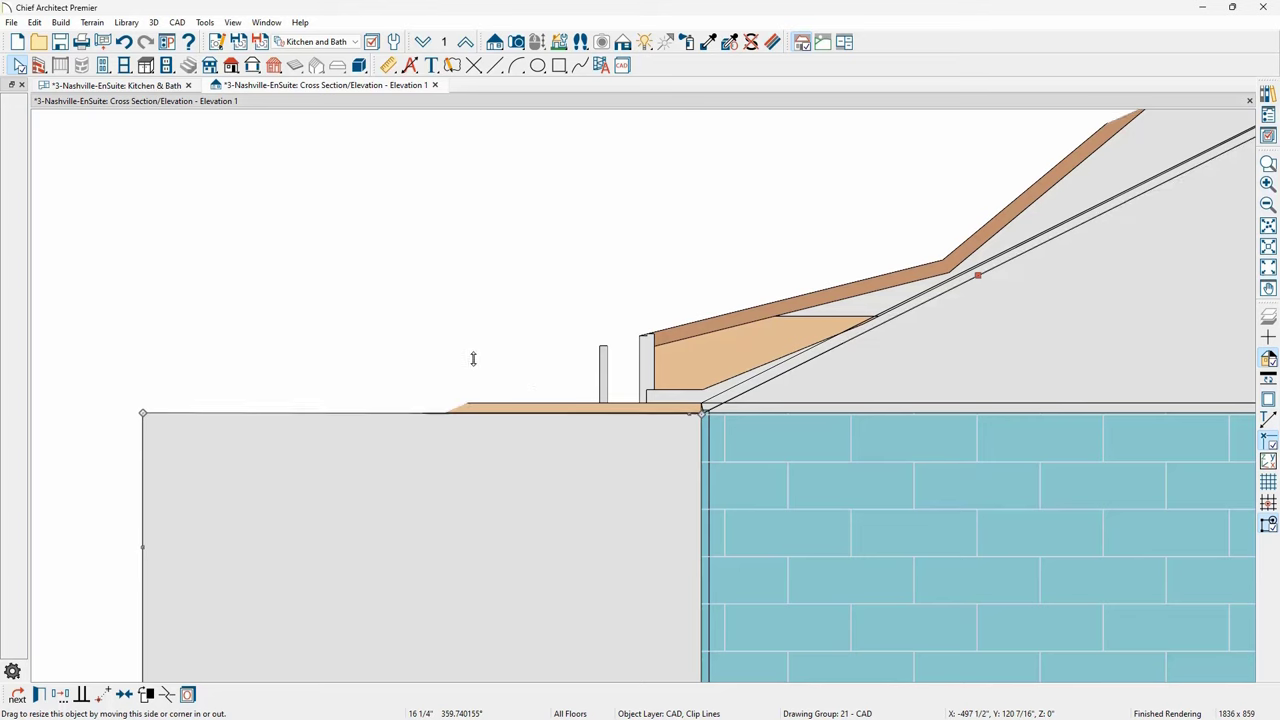
scroll(427, 354, "down", 5)
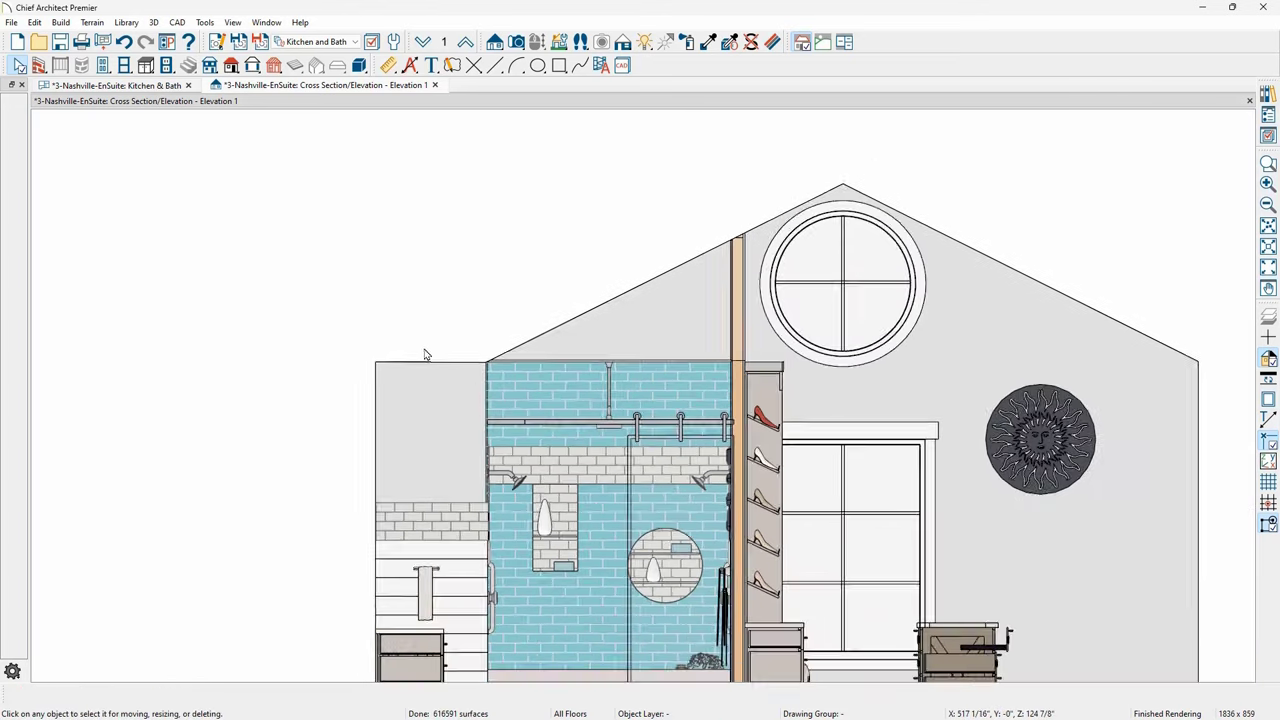
middle_click_drag(440, 341, 398, 313)
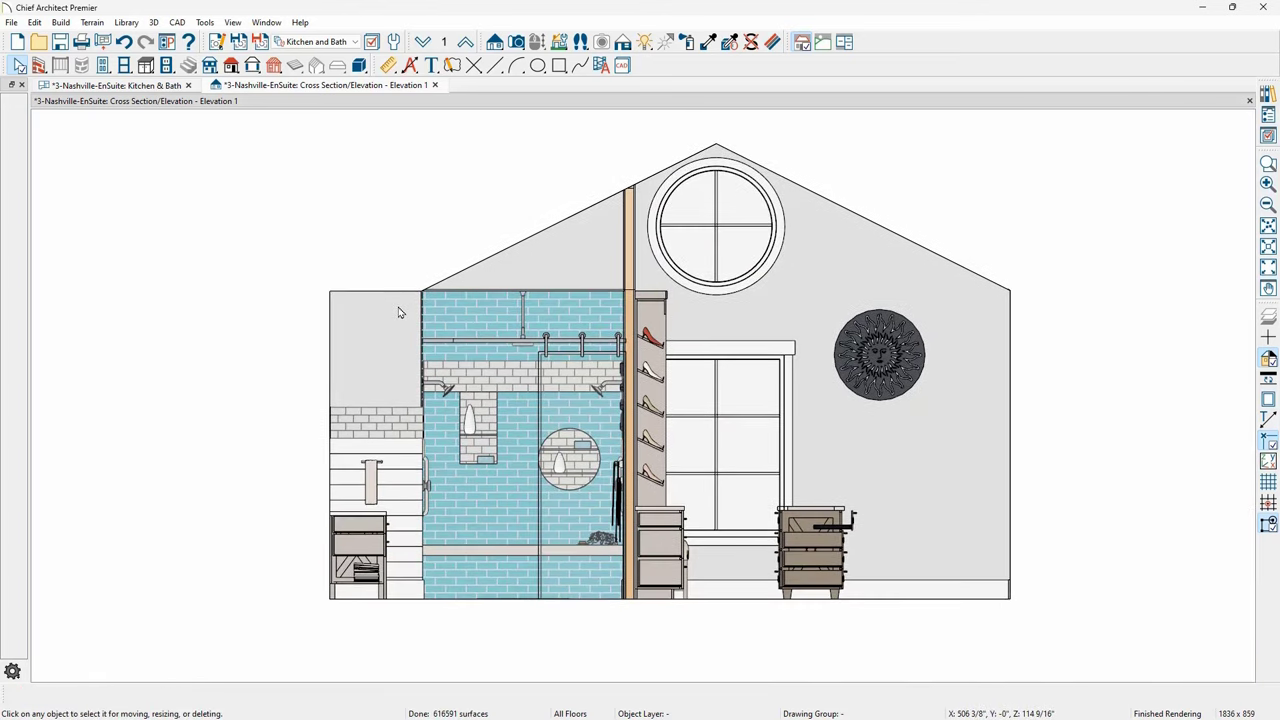
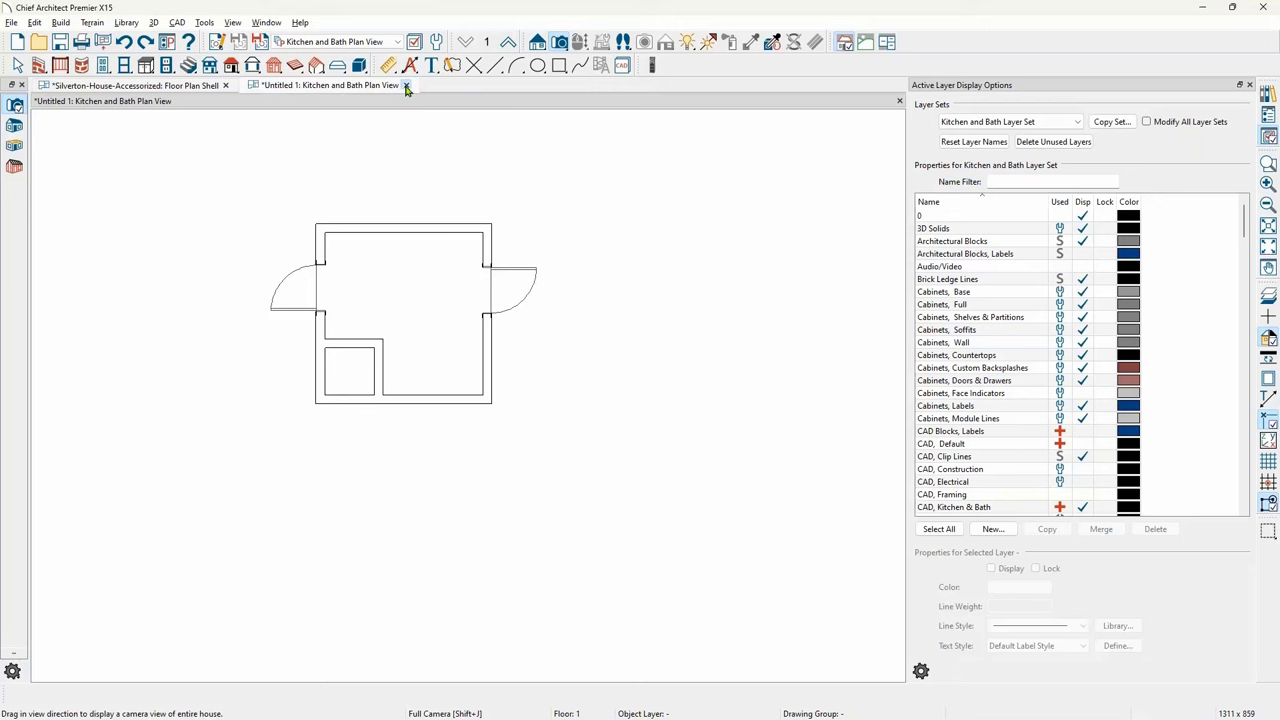
- Close the untitled plan and switch the Silverton house plan to its saved Cameras plan view
left_click(405, 85)
left_click(699, 389)
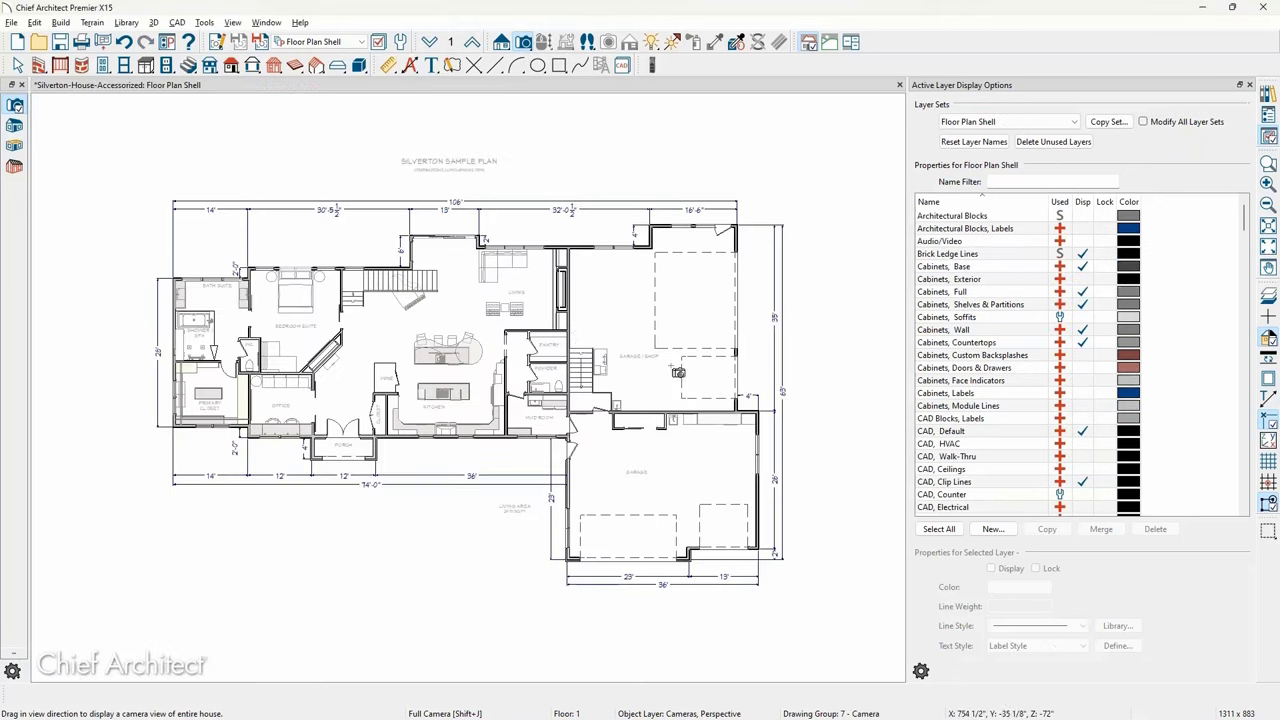
scroll(443, 350, "up", 5)
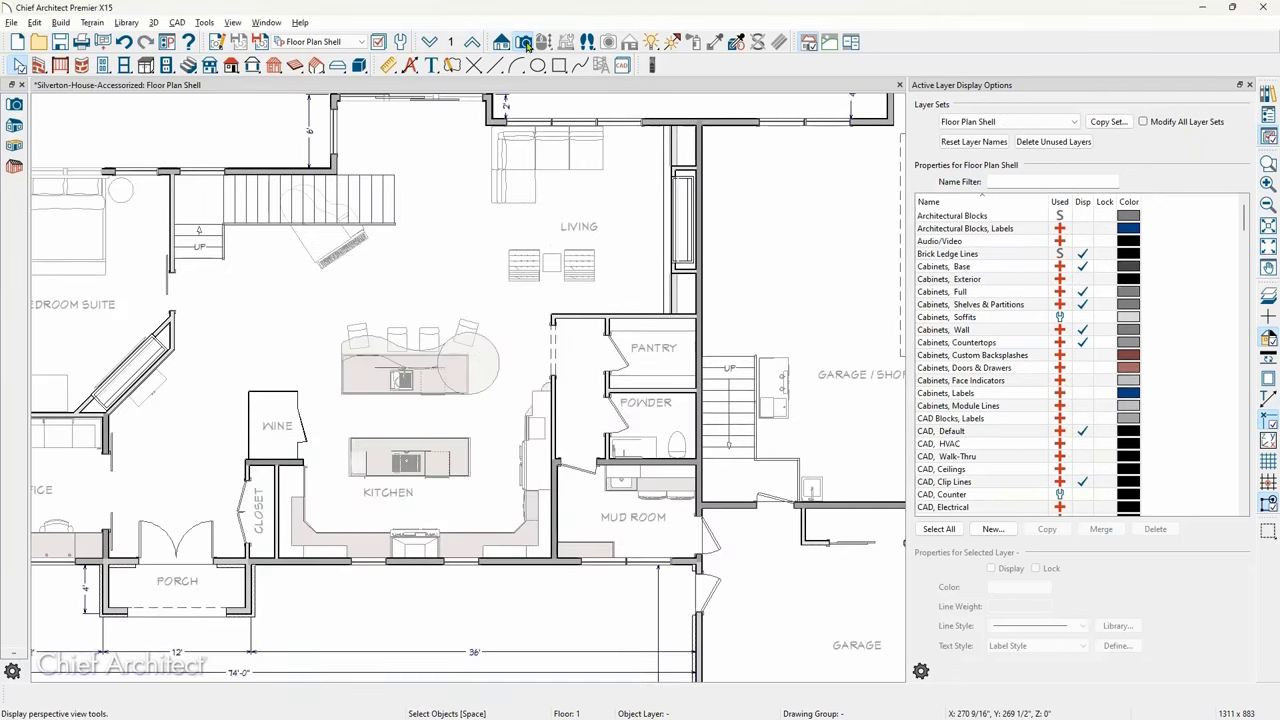
left_click(330, 42)
left_click(371, 157)
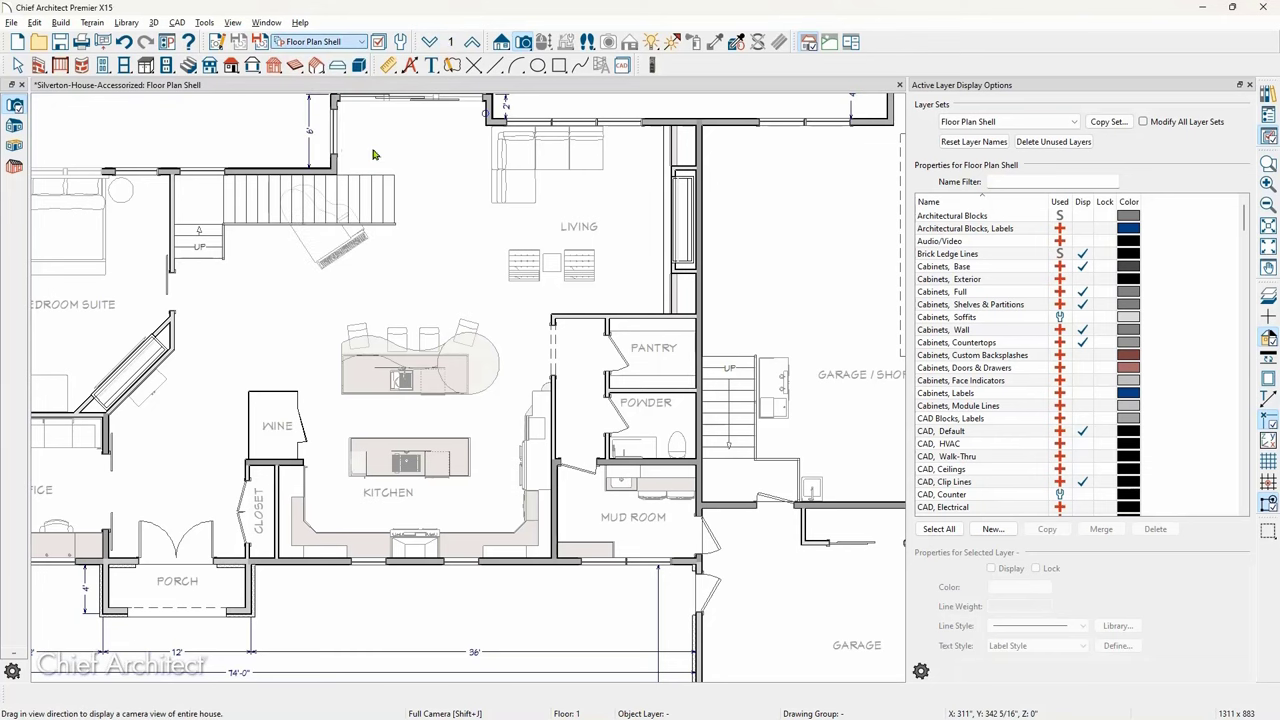
- Open the saved Kitchen2 full camera view from the plan and close the layer display options
scroll(493, 338, "up", 5)
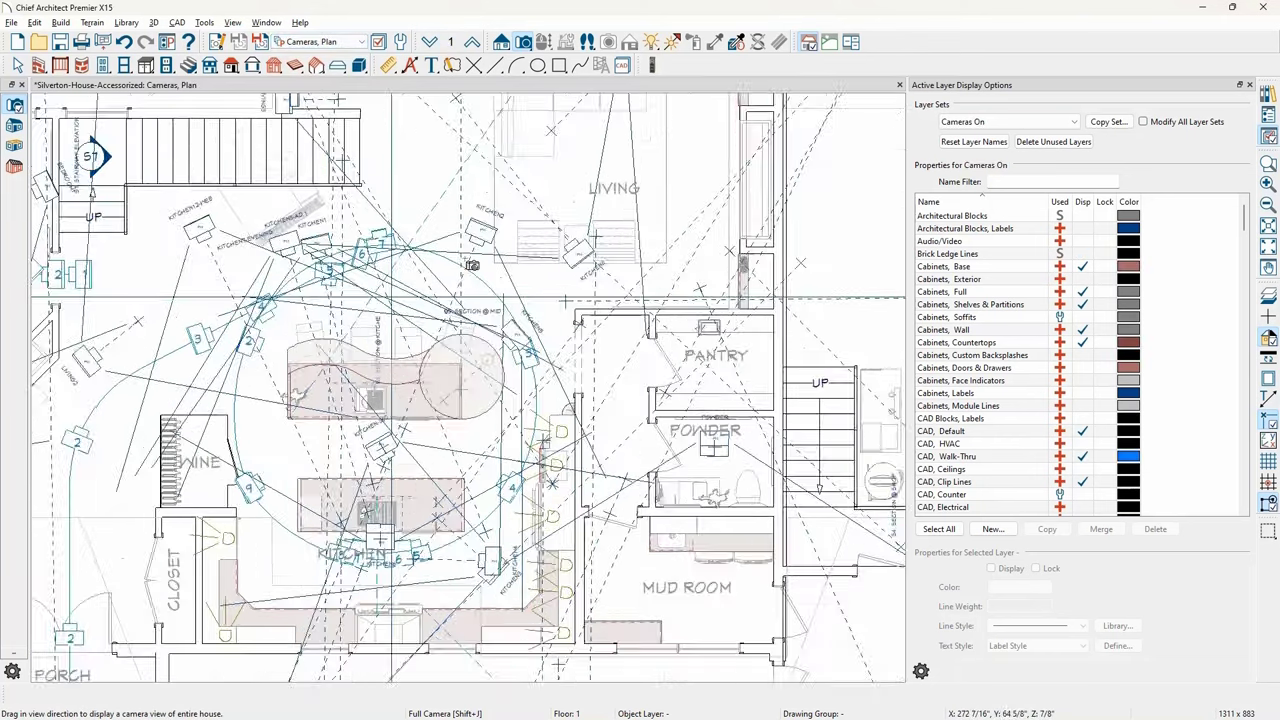
key("space")
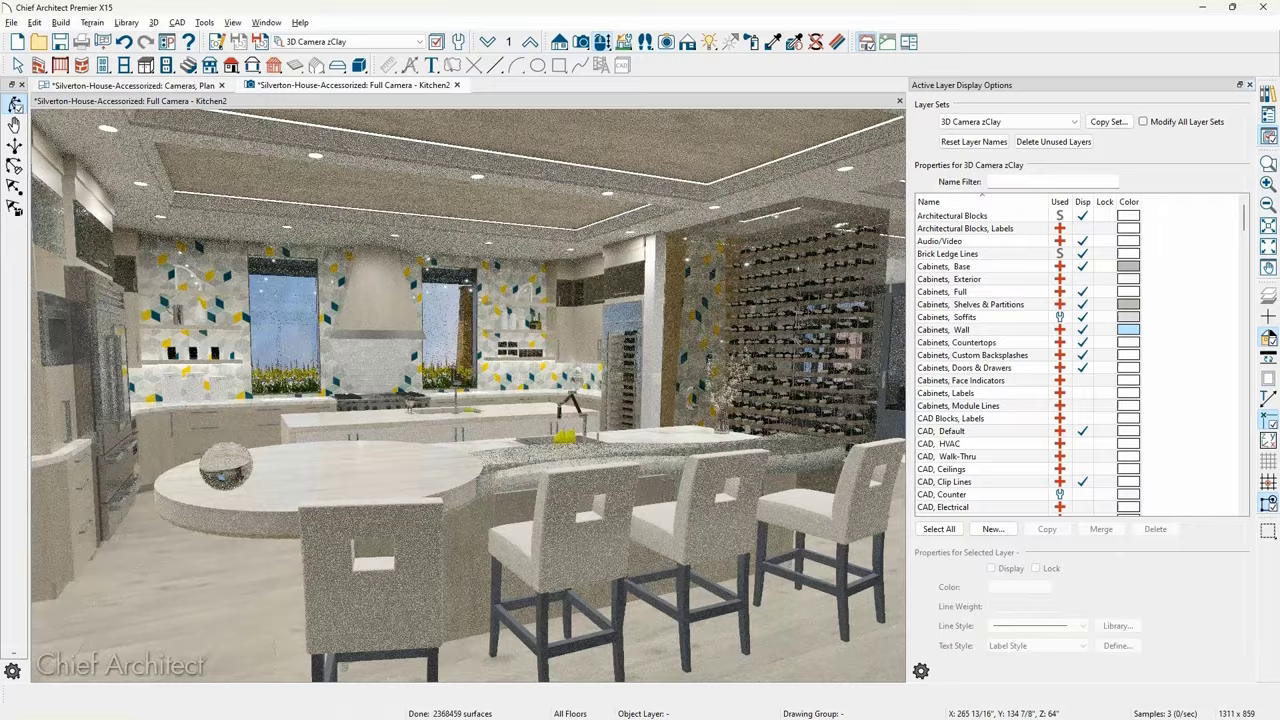
left_click(1249, 88)
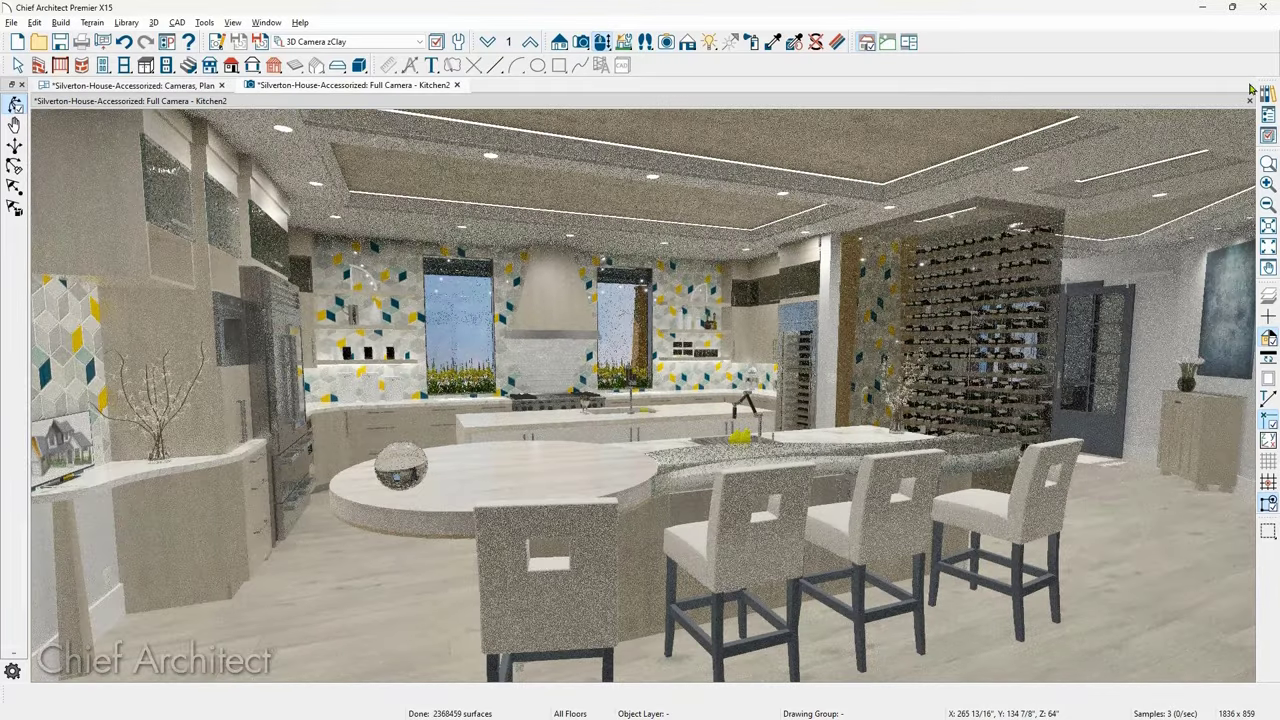
- Examine the render properties and available material classes of the kitchen island's Makai countertop material
left_click(838, 42)
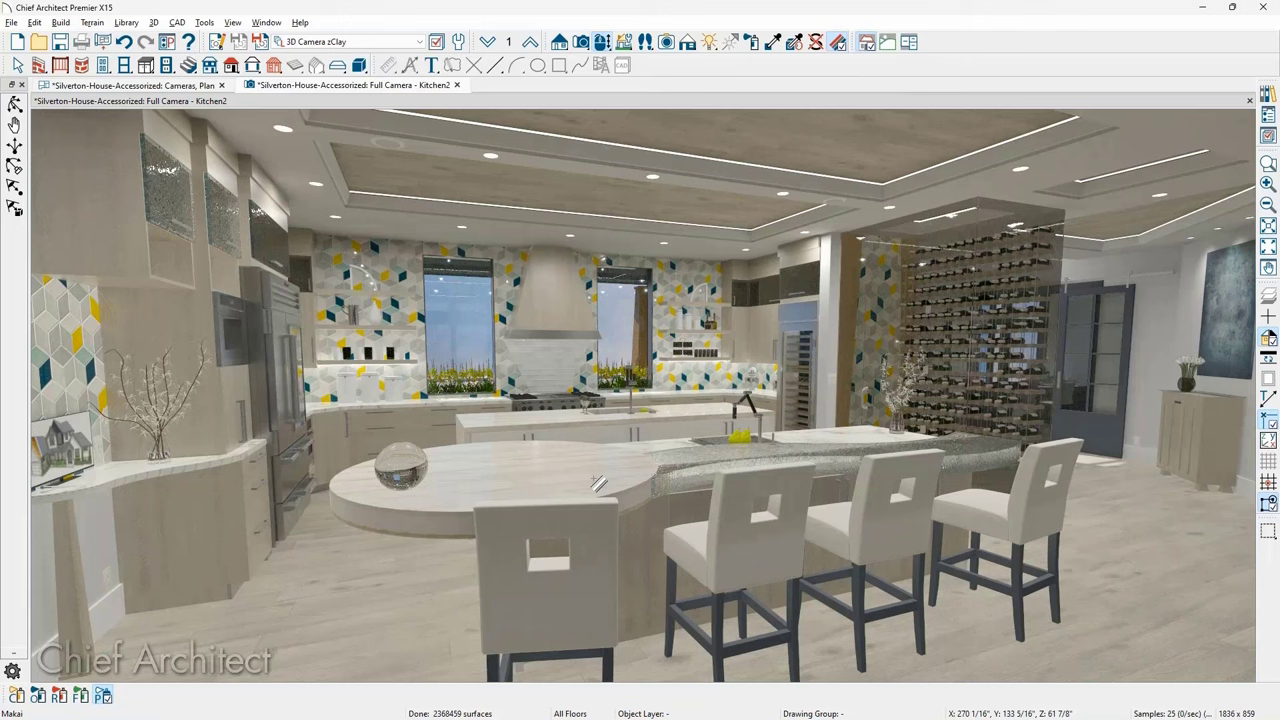
left_click(592, 489)
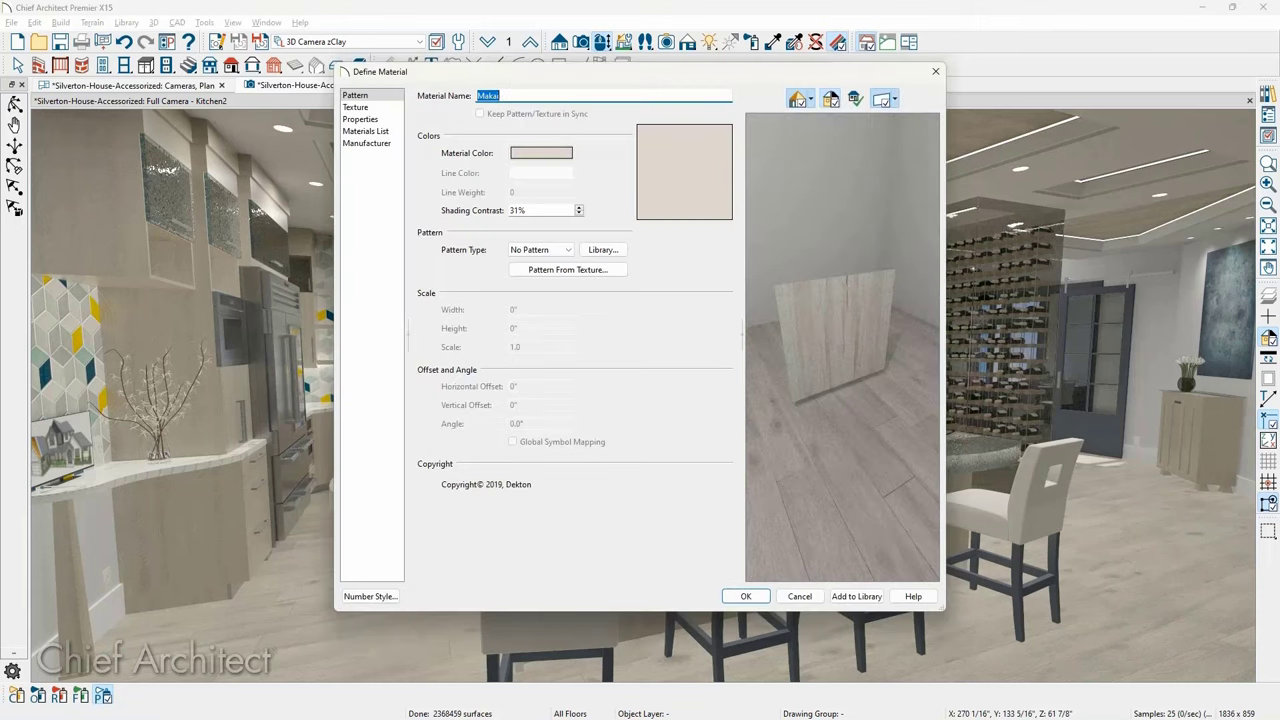
left_click(396, 121)
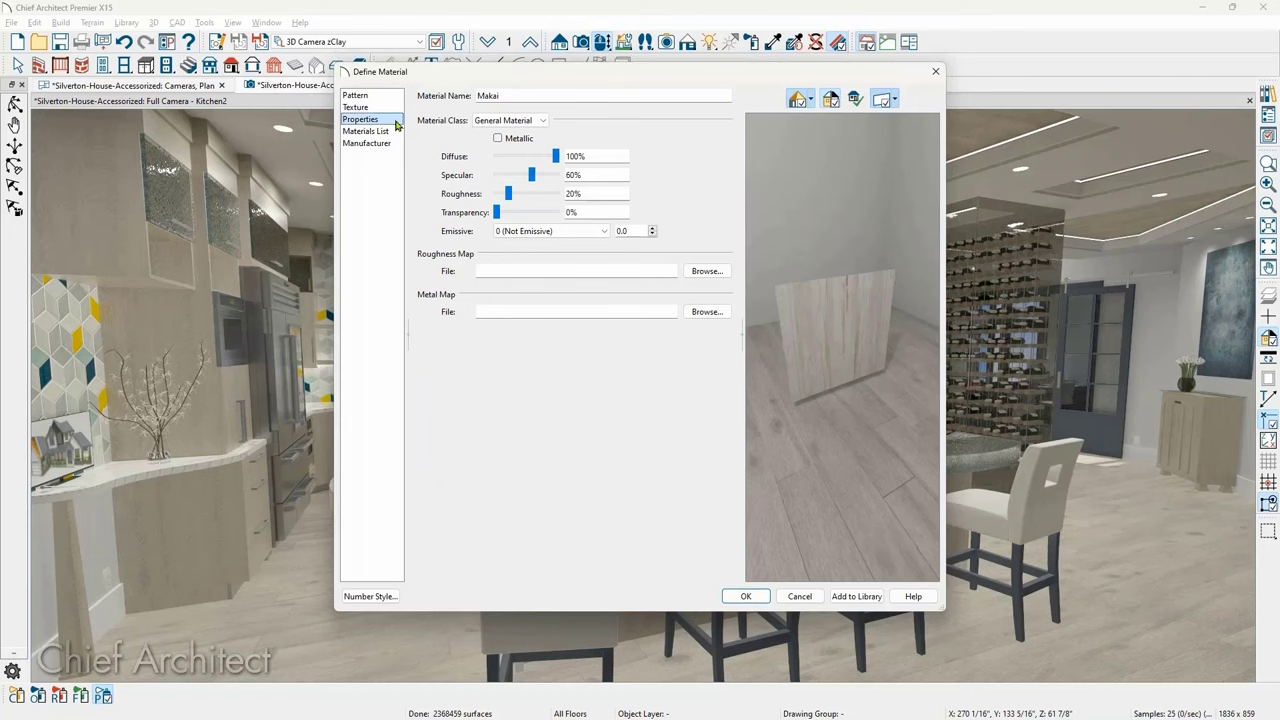
left_click(527, 121)
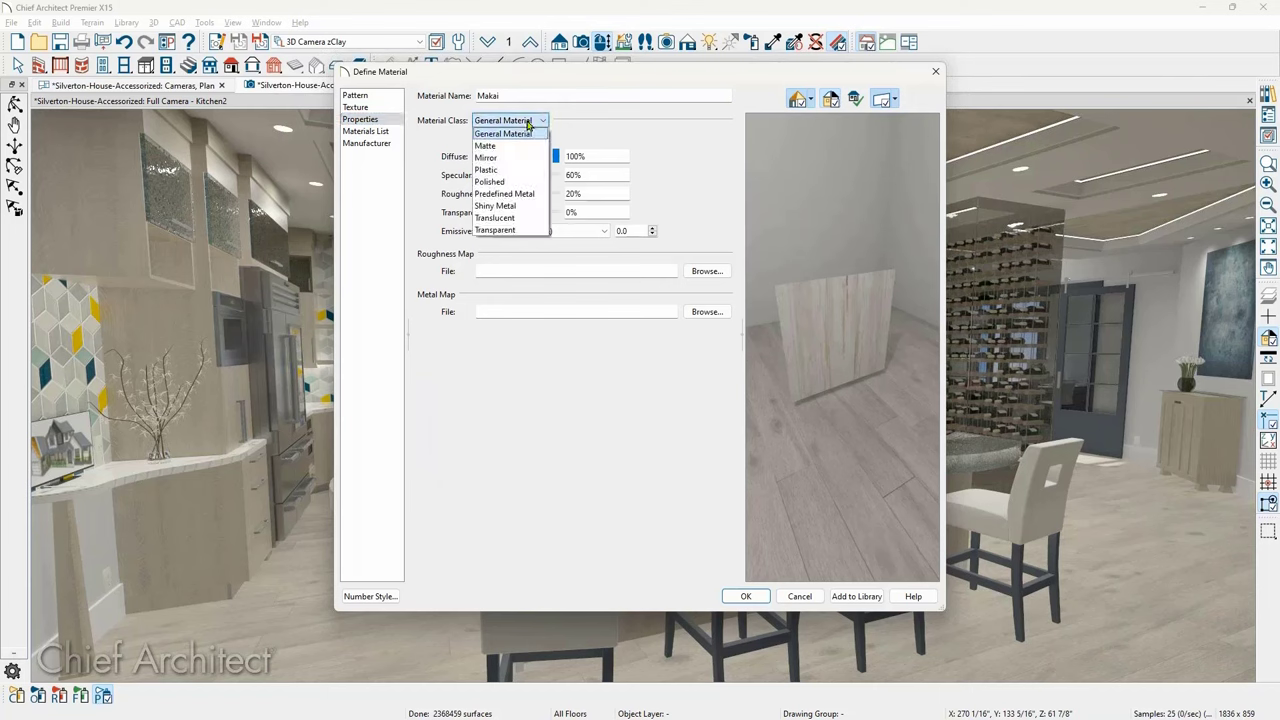
left_click(527, 121)
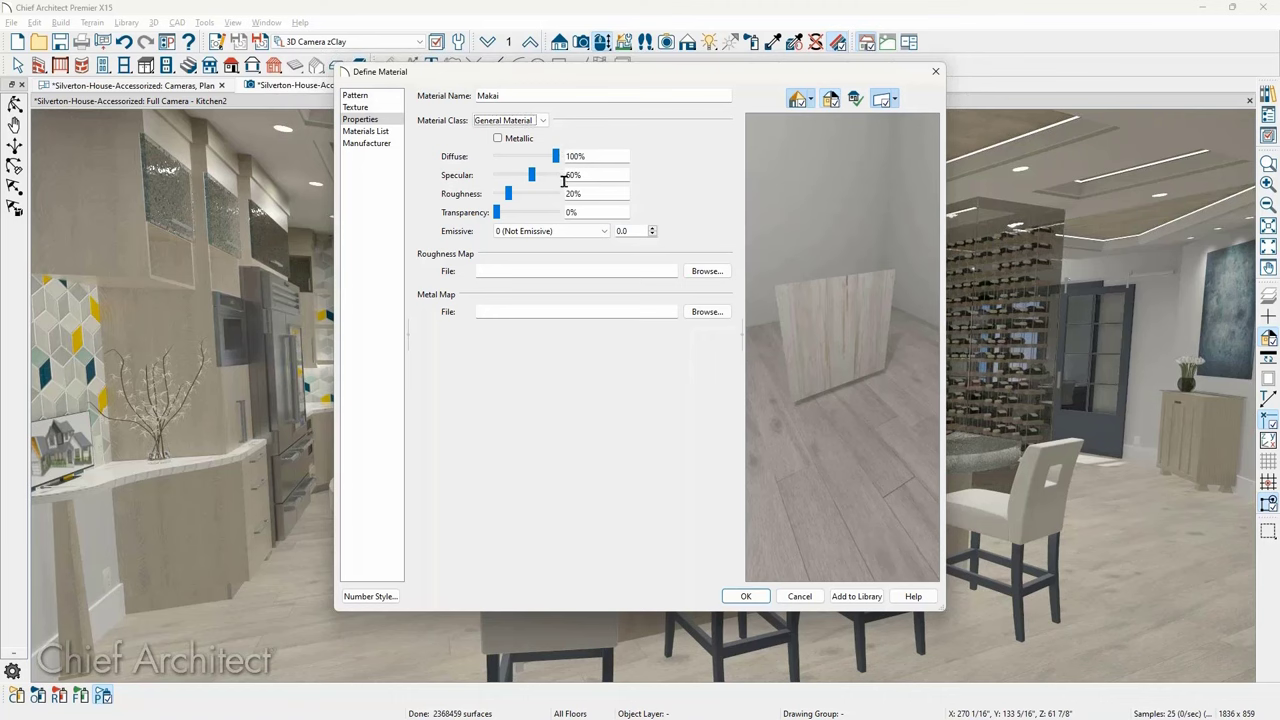
left_click_drag(531, 82, 790, 148)
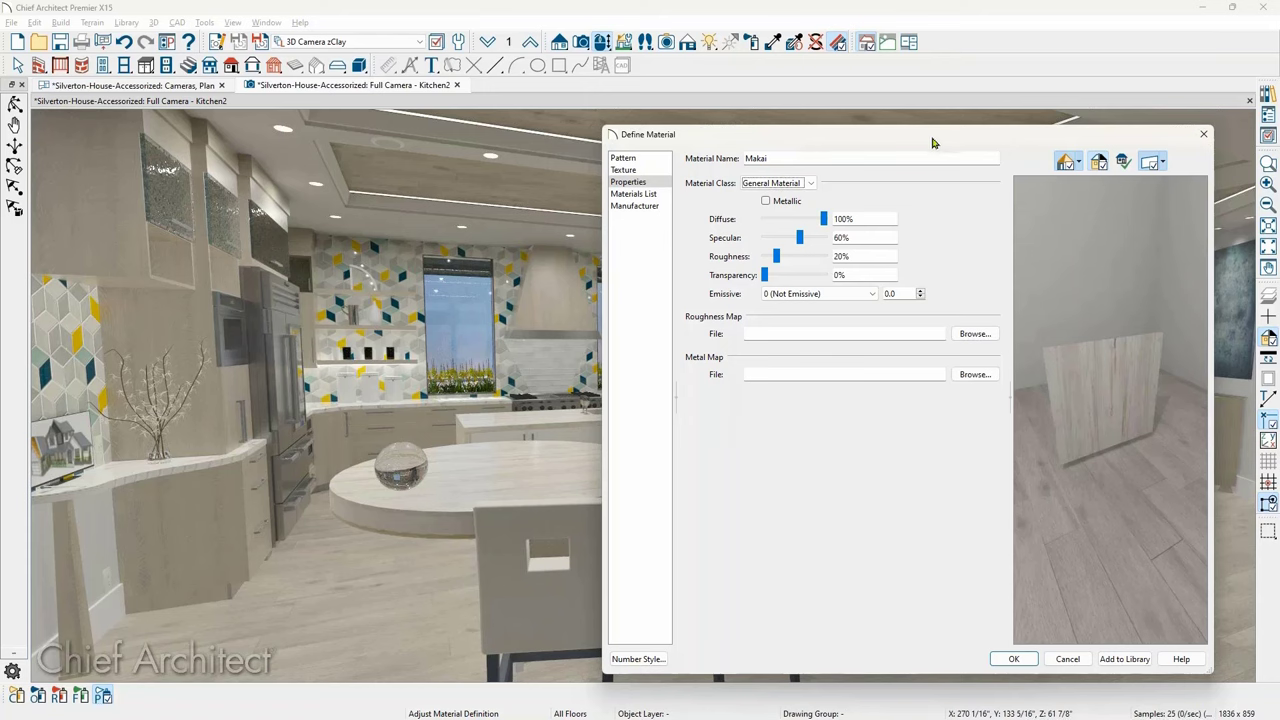
left_click(1206, 135)
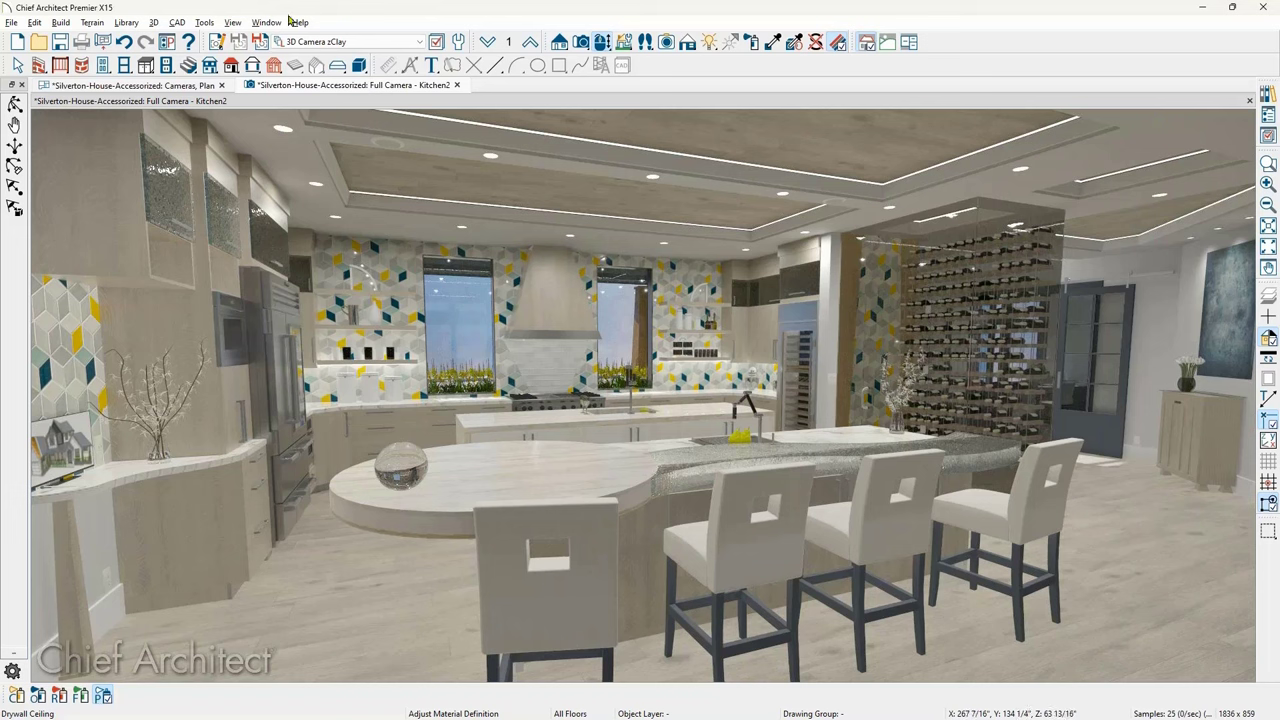
- Review the Kitchen2 camera's specification and its Physically Based exposure, ray tracing and backdrop intensity options
left_click(220, 41)
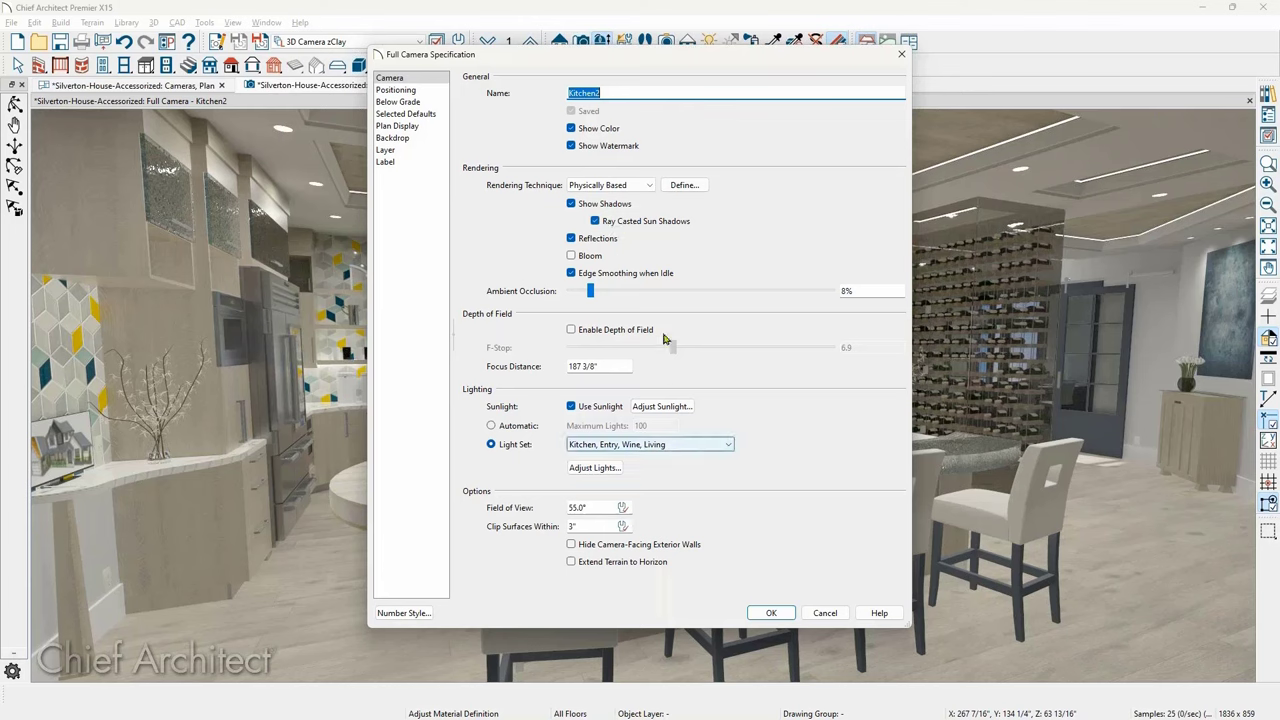
left_click(672, 187)
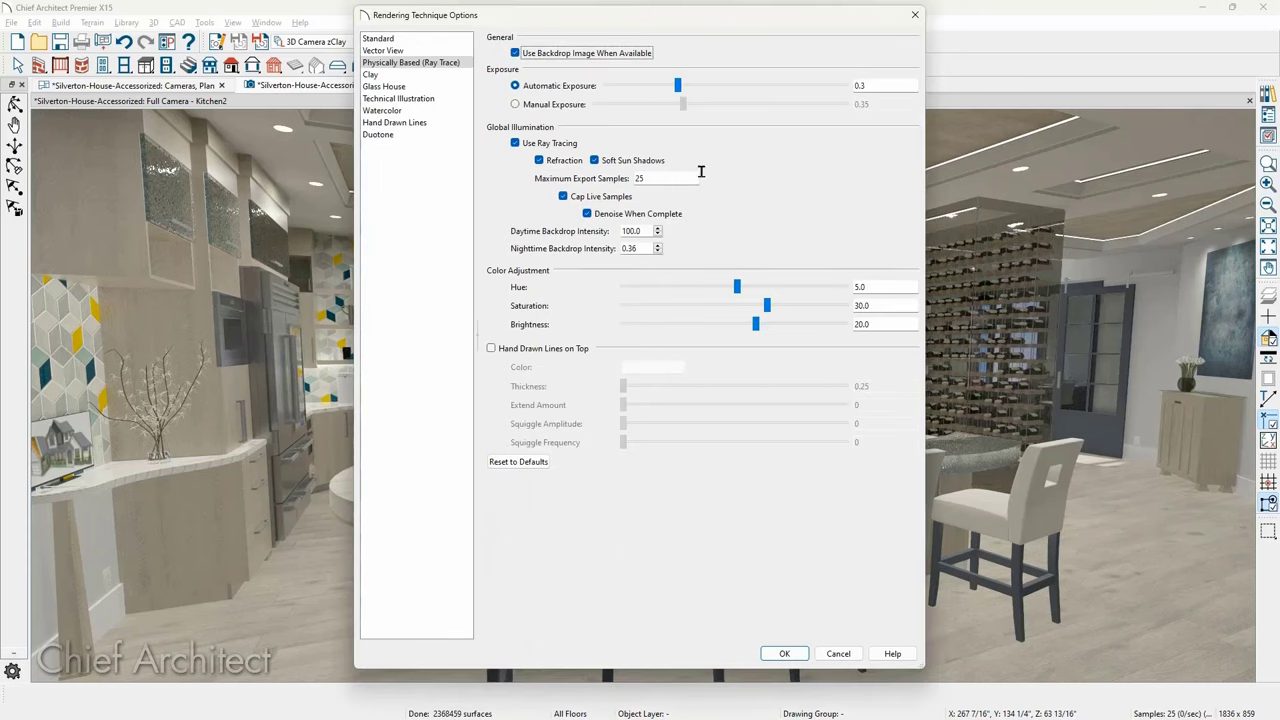
left_click(870, 86)
left_click(645, 231)
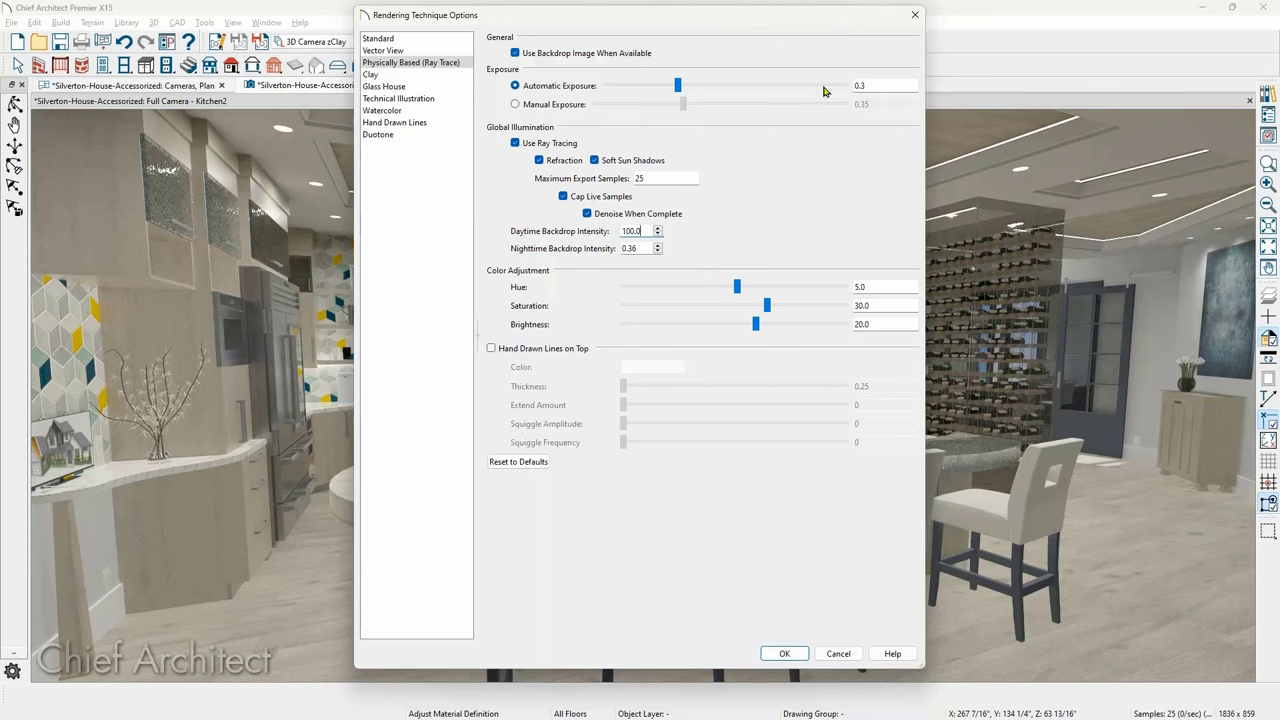
left_click(914, 15)
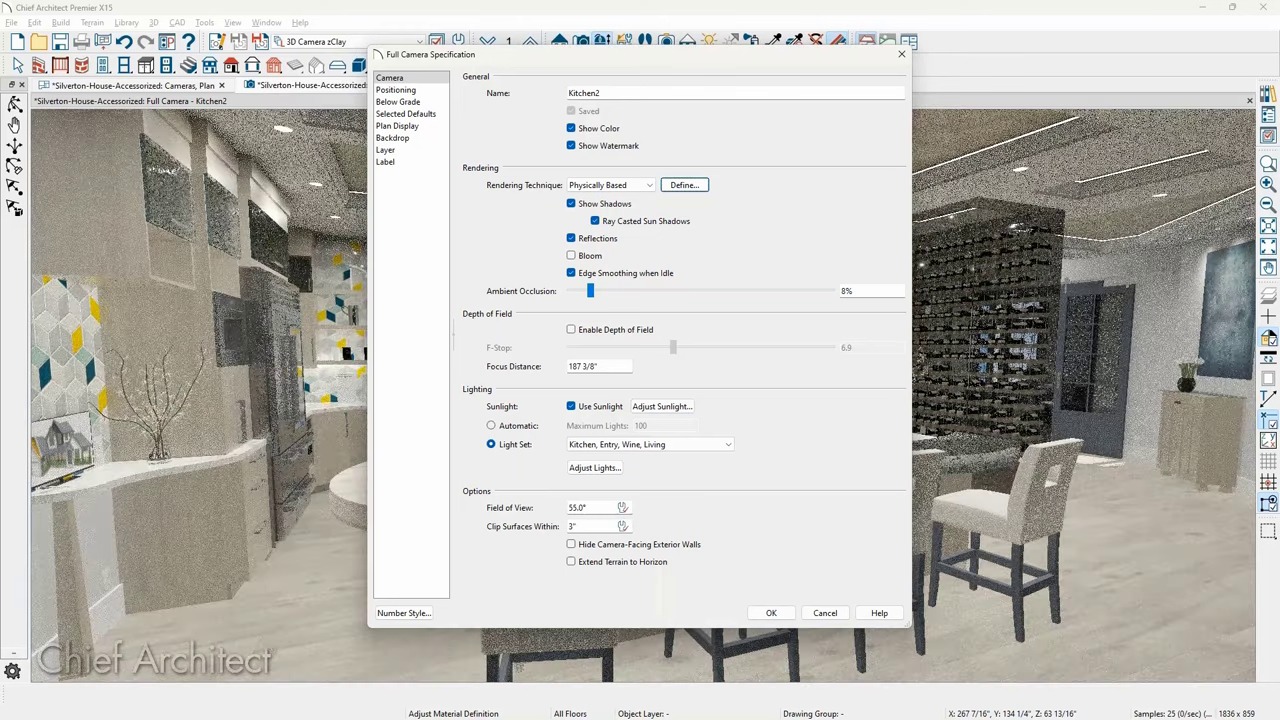
left_click(901, 54)
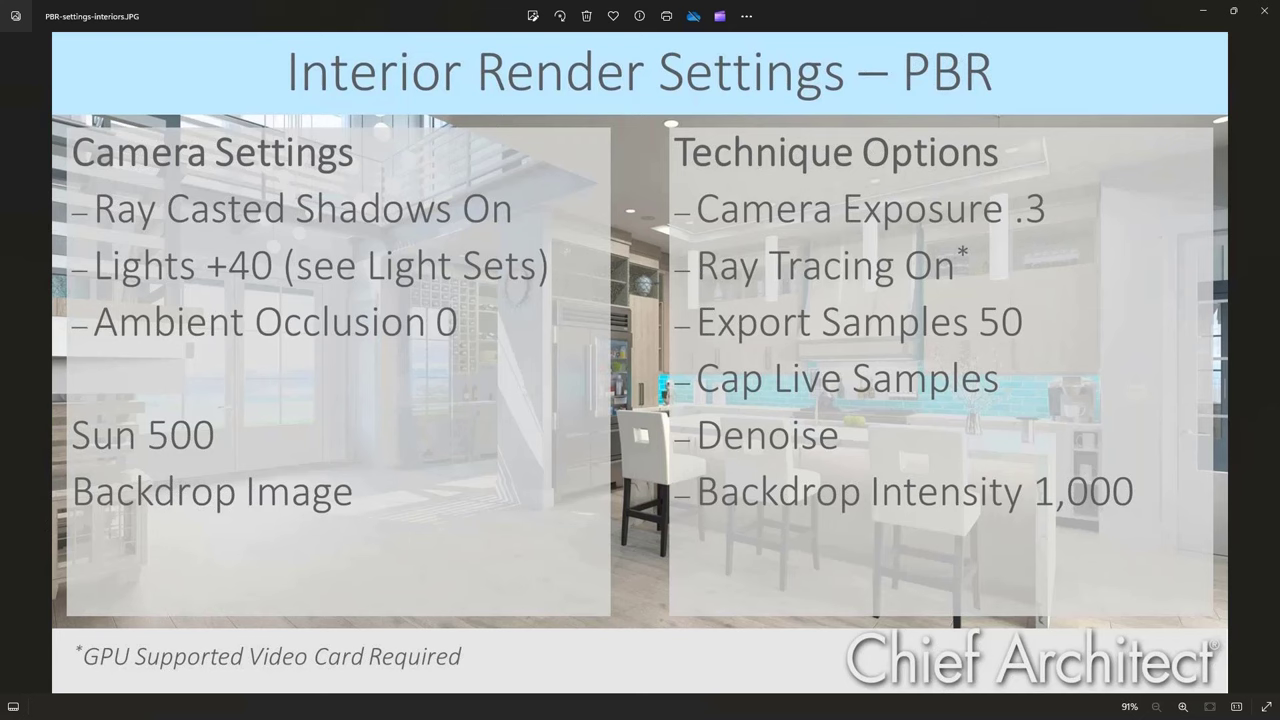
- Put away the interior PBR render settings image and bring up the Questions image
left_click(1204, 10)
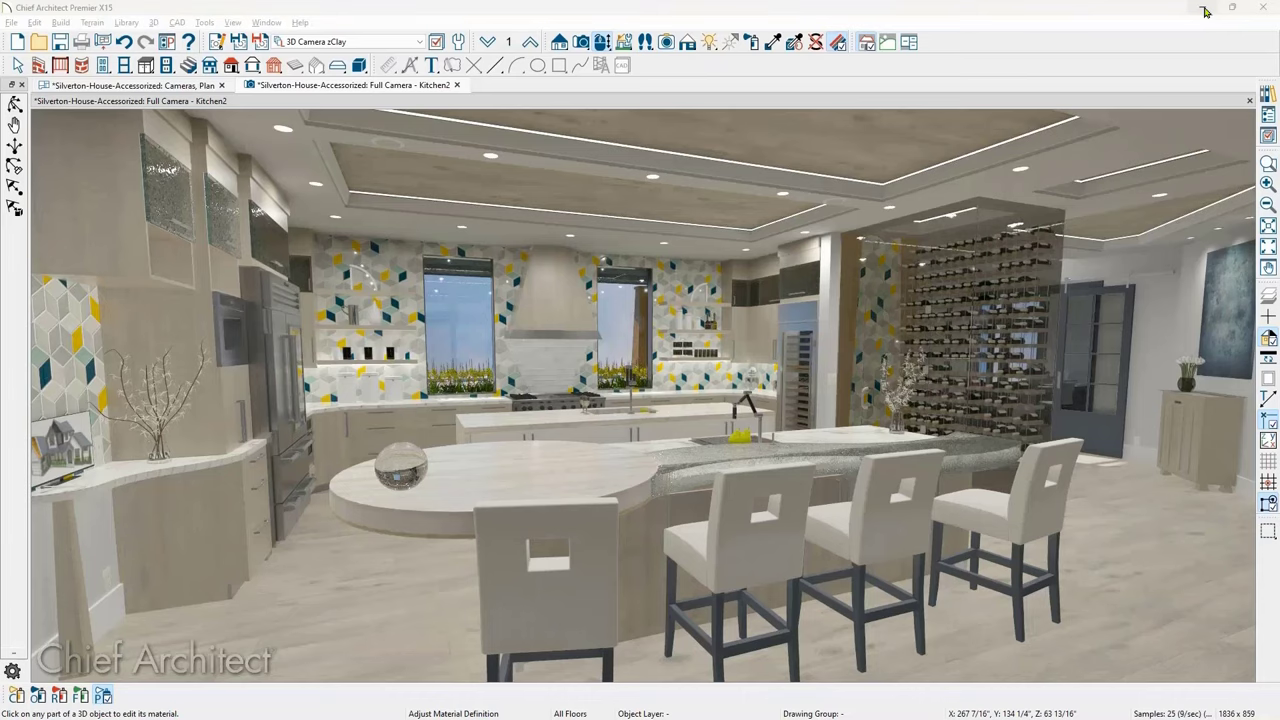
key("alt+Tab")
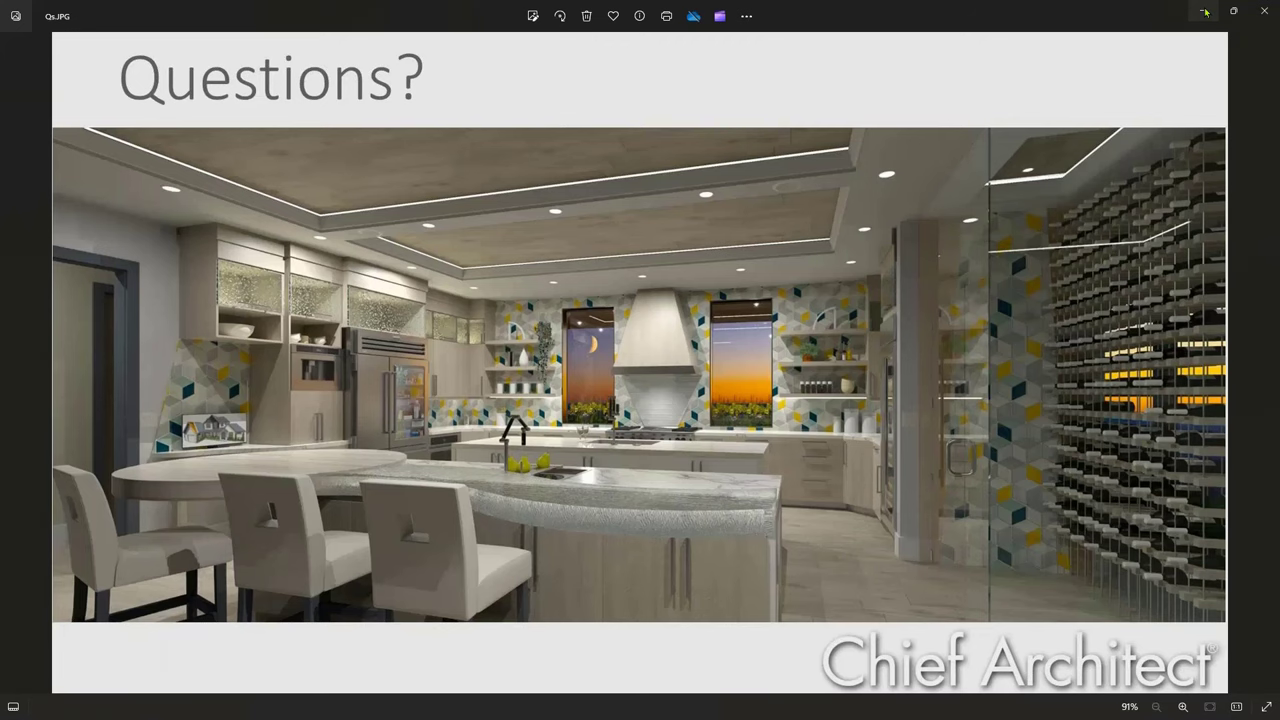
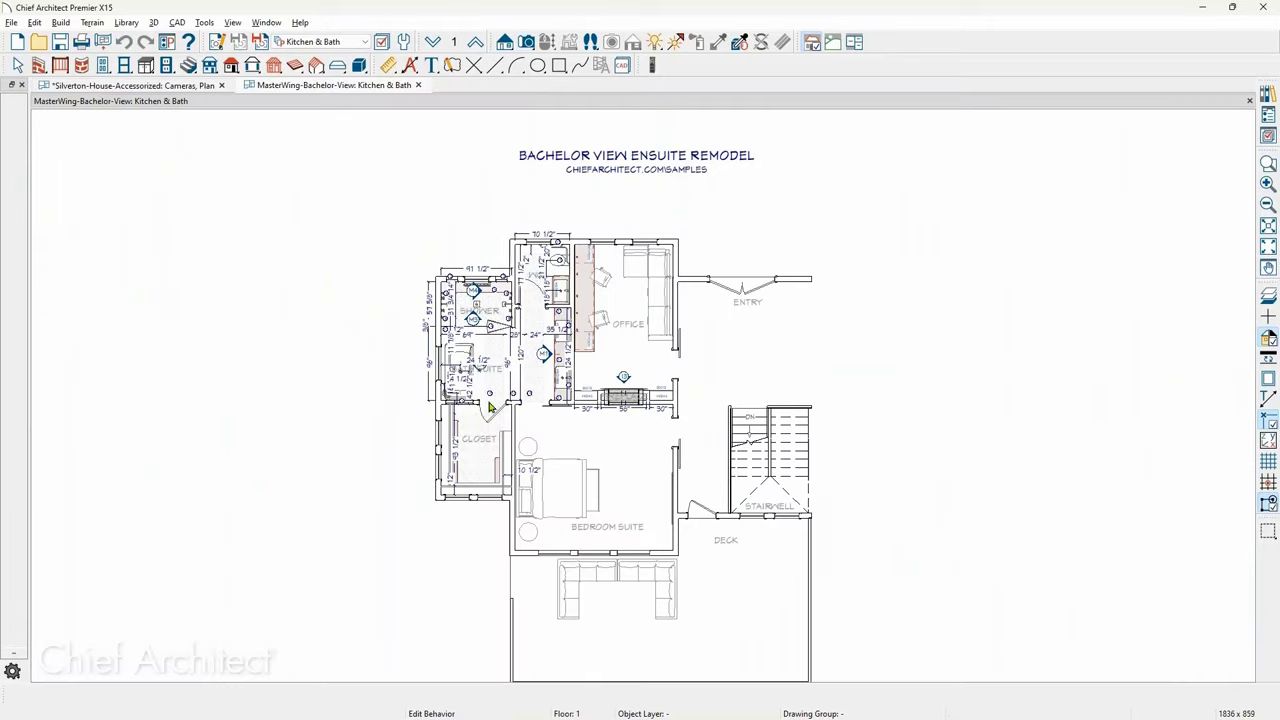
- Create a Full Camera view in the bedroom suite, looking down through the large windows toward the deck
scroll(540, 400, "up", 3)
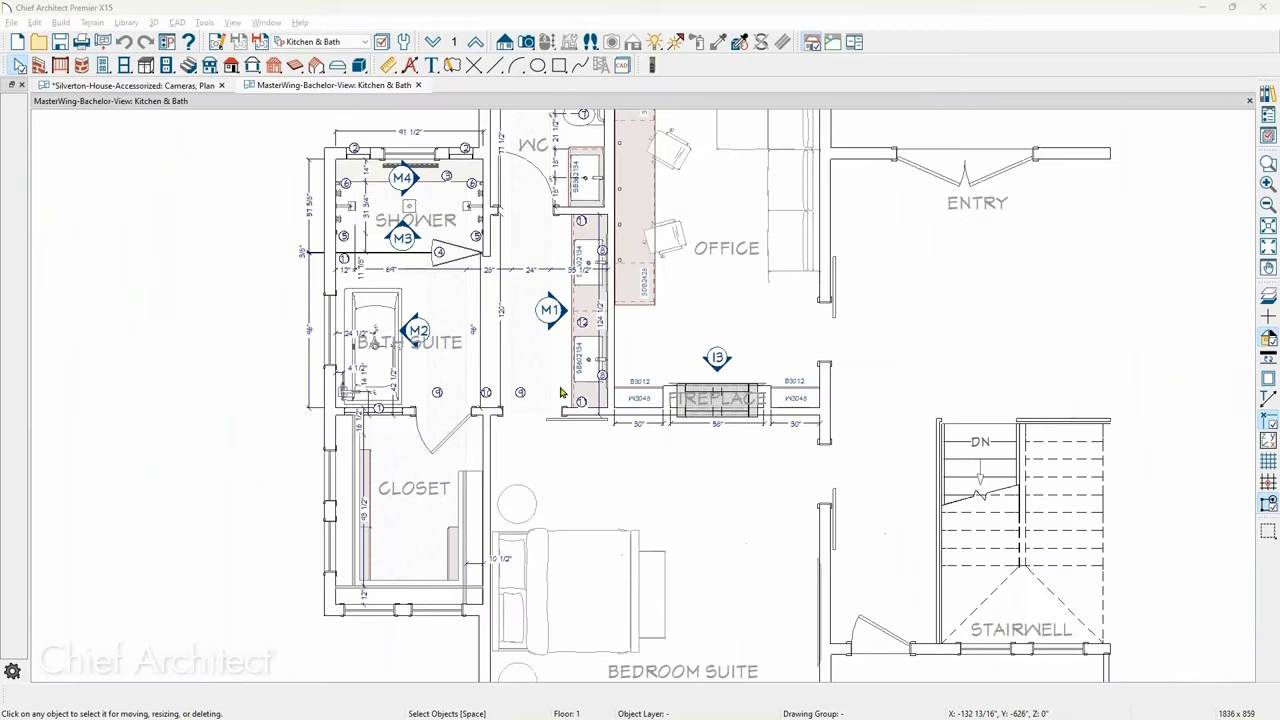
middle_click_drag(578, 410, 594, 190)
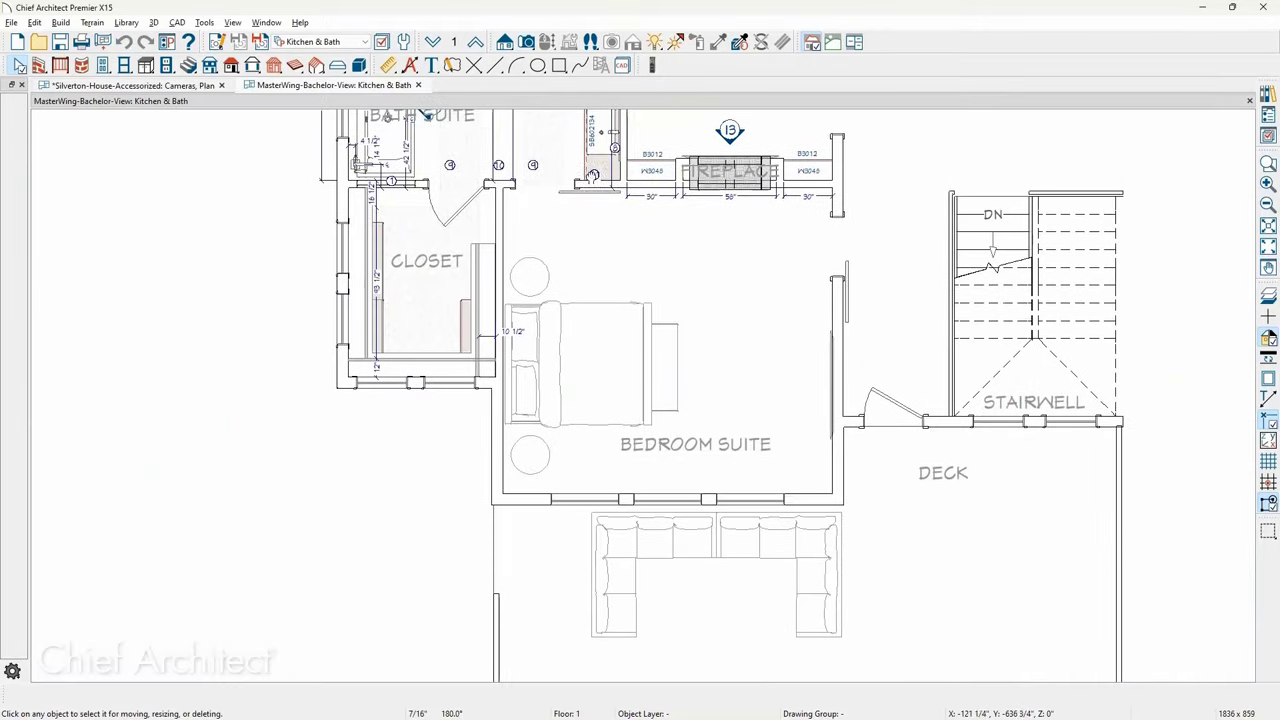
left_click(526, 42)
left_click_drag(757, 238, 698, 420)
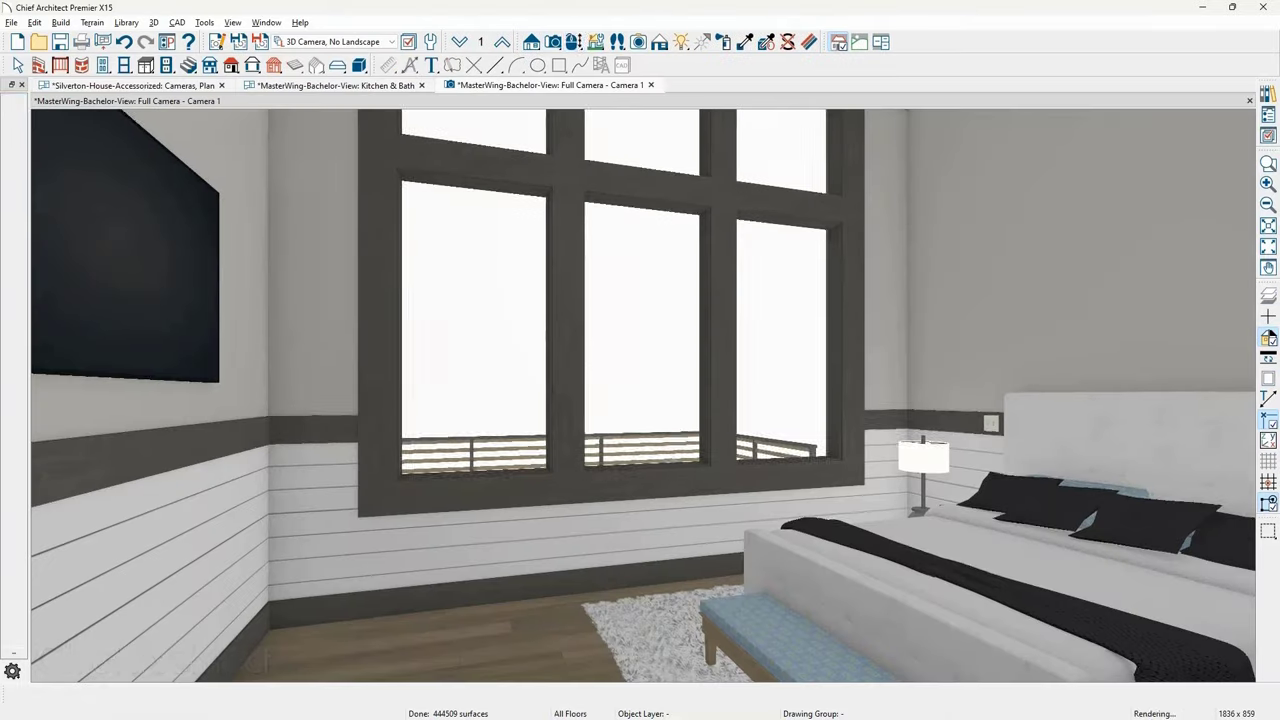
left_click_drag(708, 277, 660, 466)
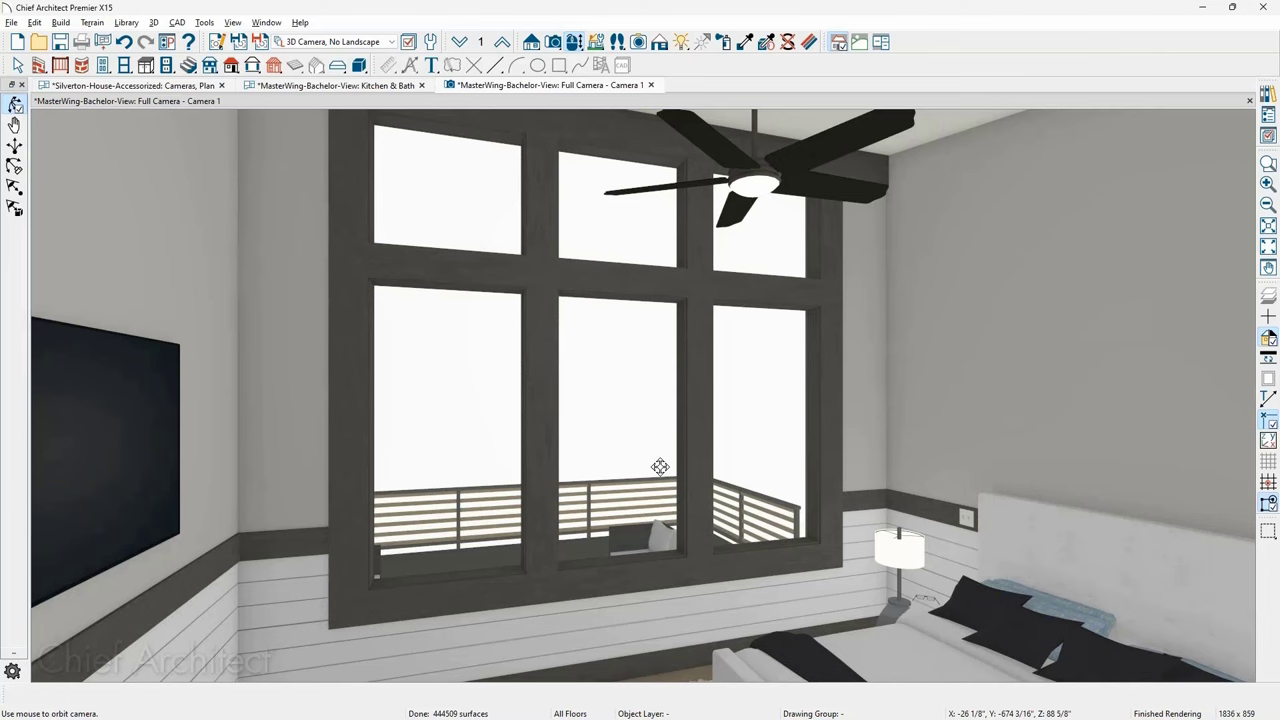
left_click_drag(660, 467, 600, 380)
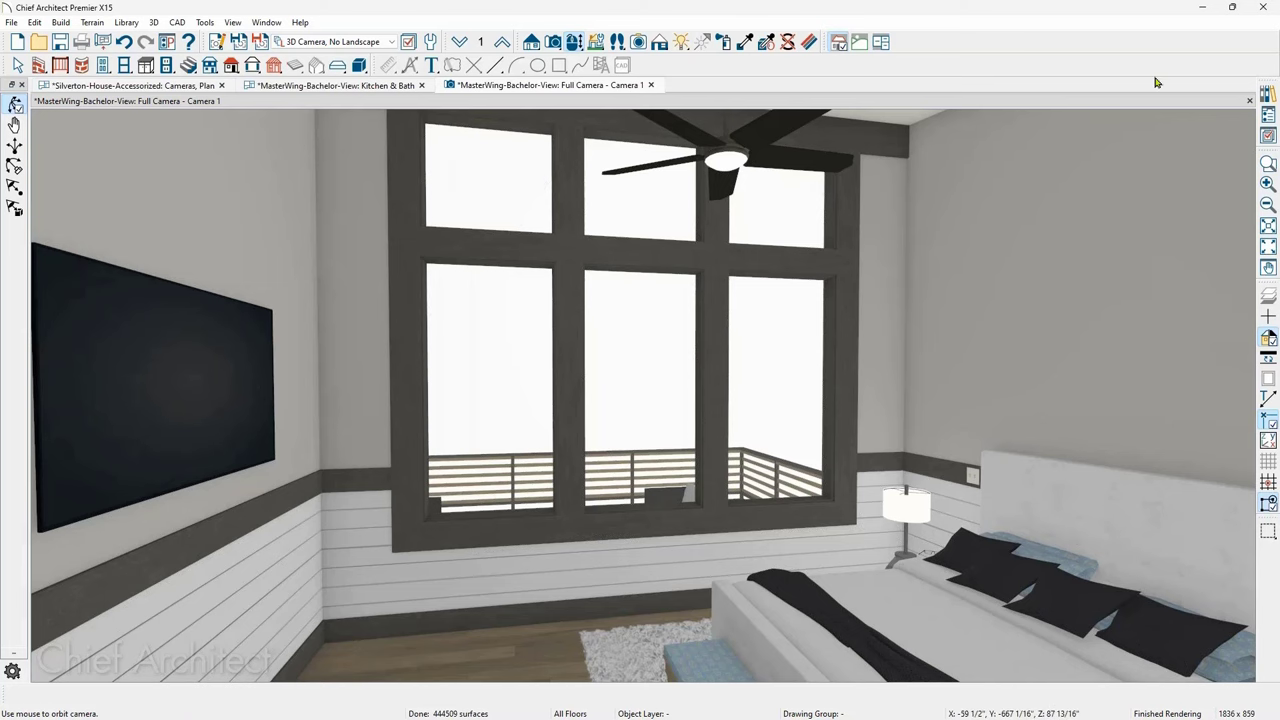
- Open the Library Browser at the Backdrops folder of Bachelor-View in the User Catalog
left_click(1266, 94)
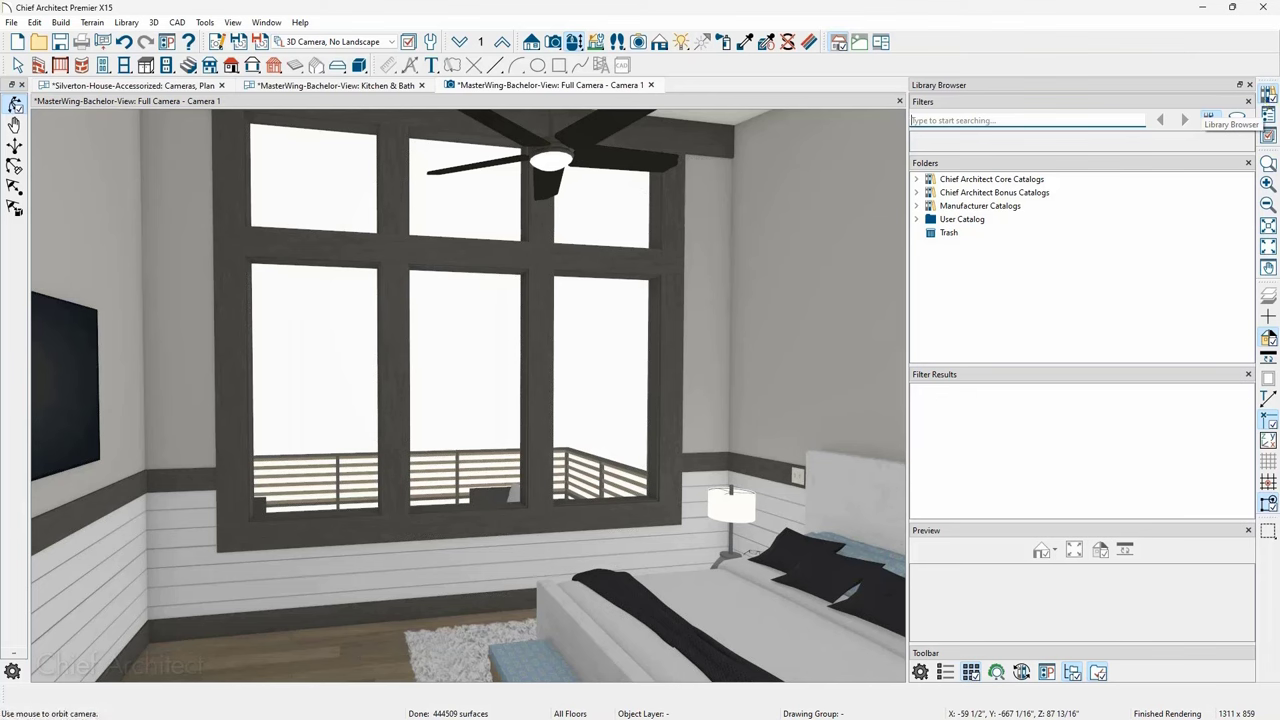
left_click(916, 219)
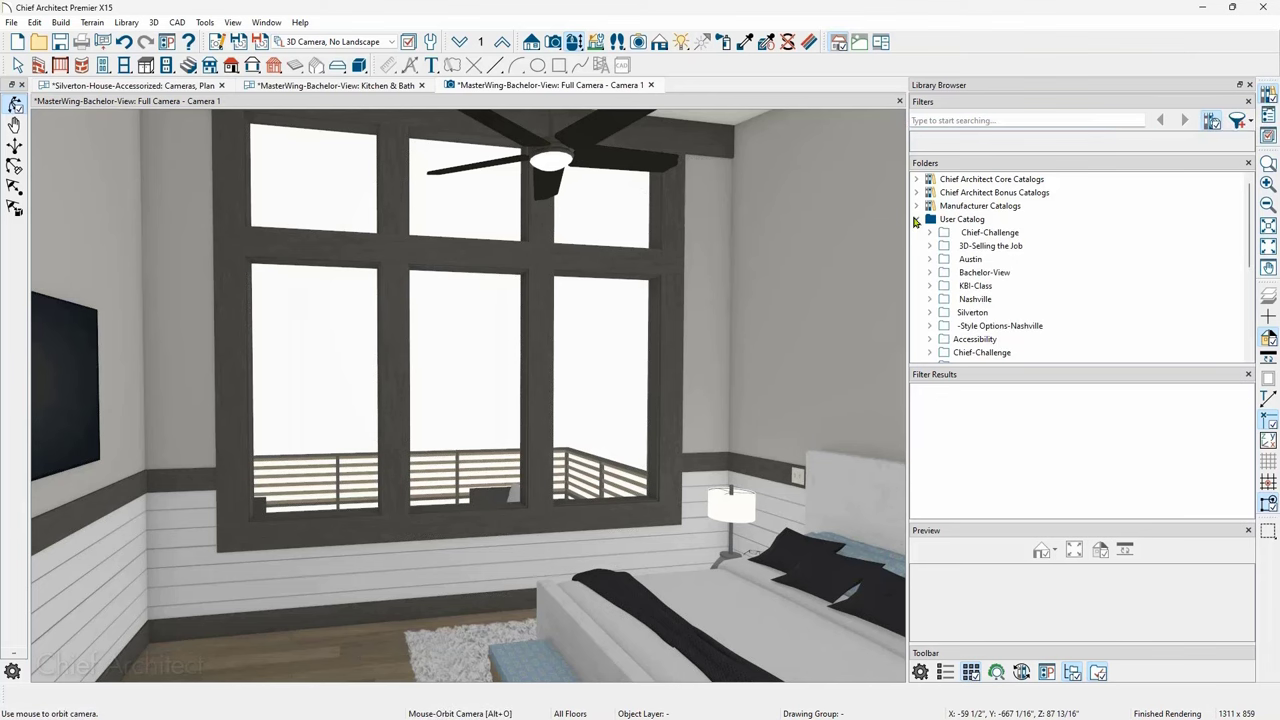
left_click(930, 272)
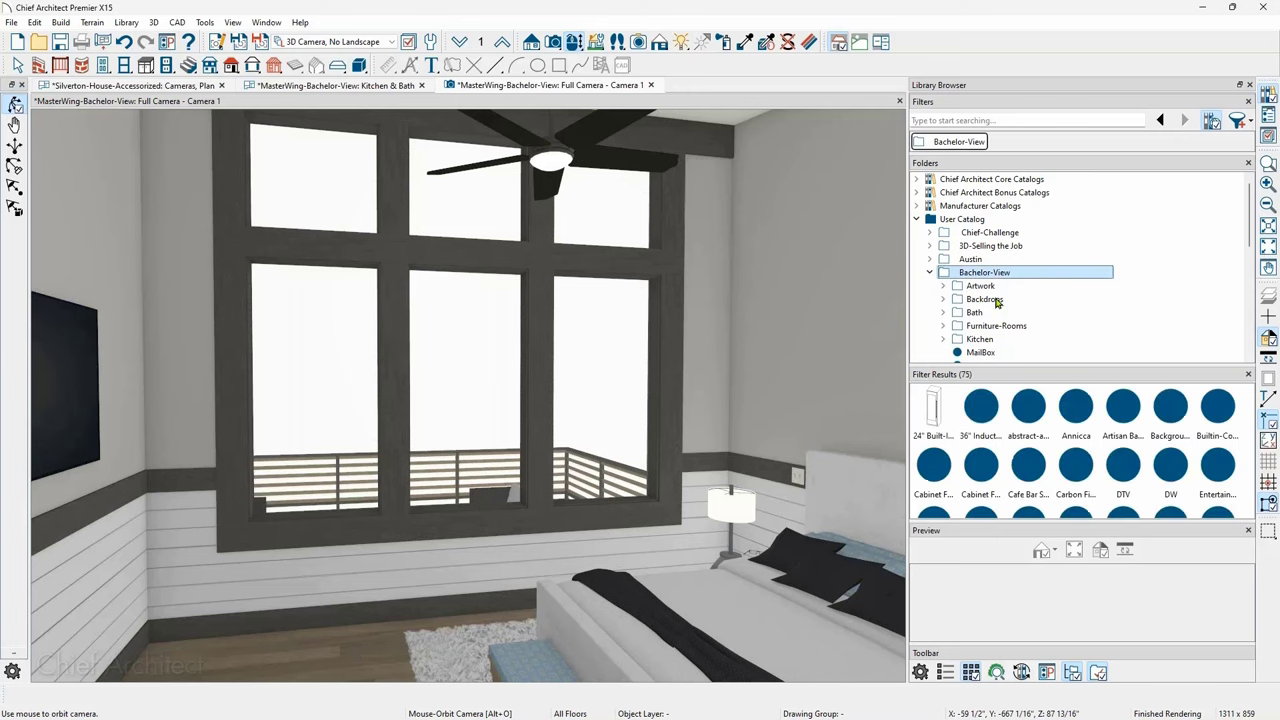
left_click(984, 299)
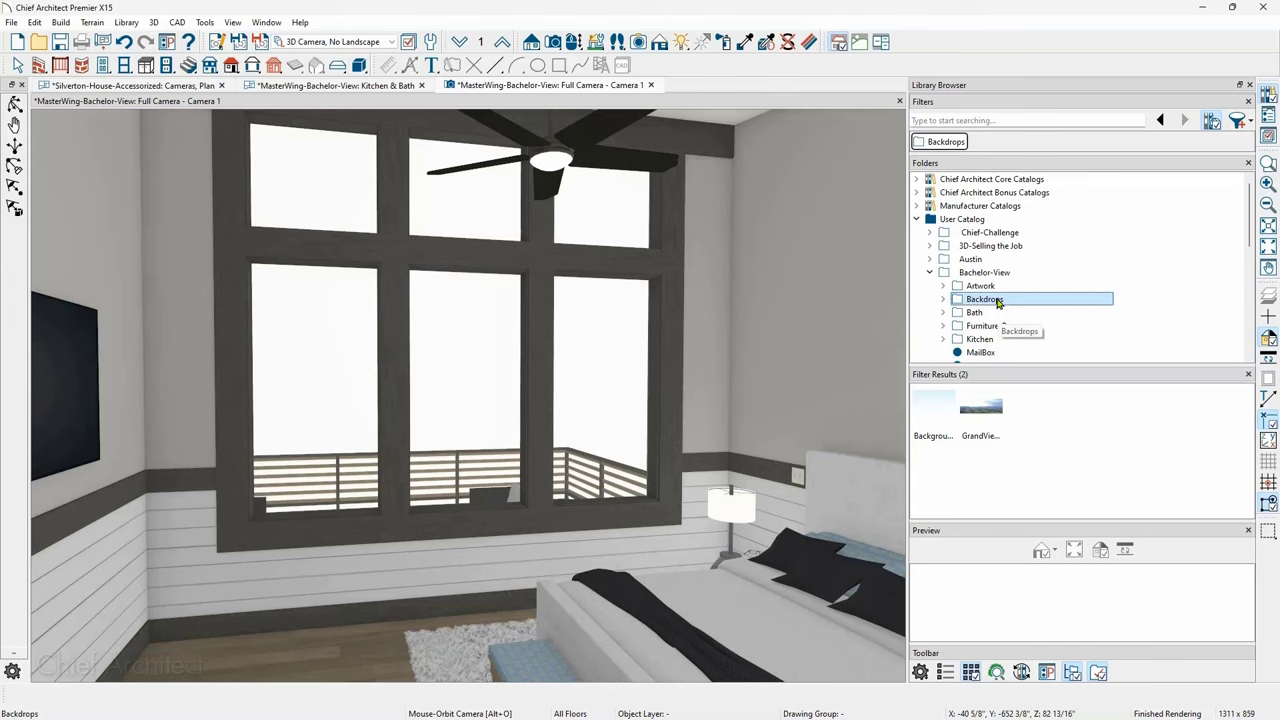
- Look at the New Backdrop command available for the library's Backdrops folder, without creating a backdrop
key("space")
right_click(997, 302)
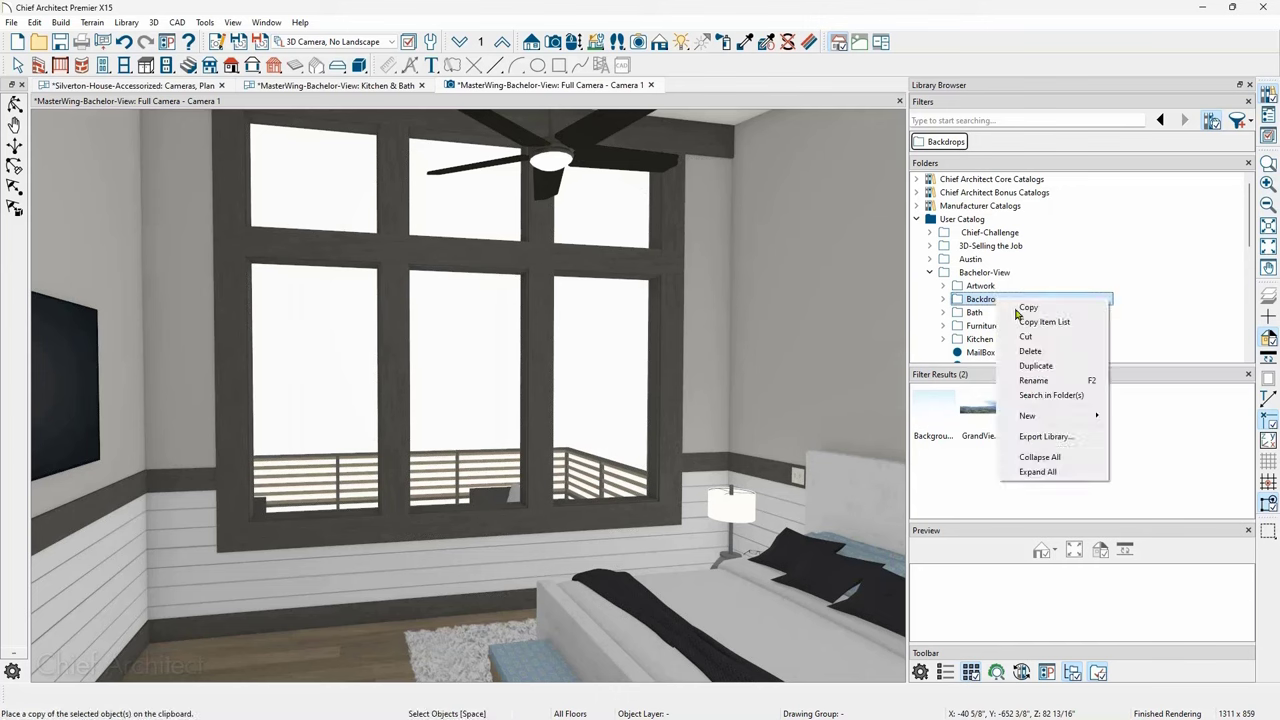
mouse_move(1060, 416)
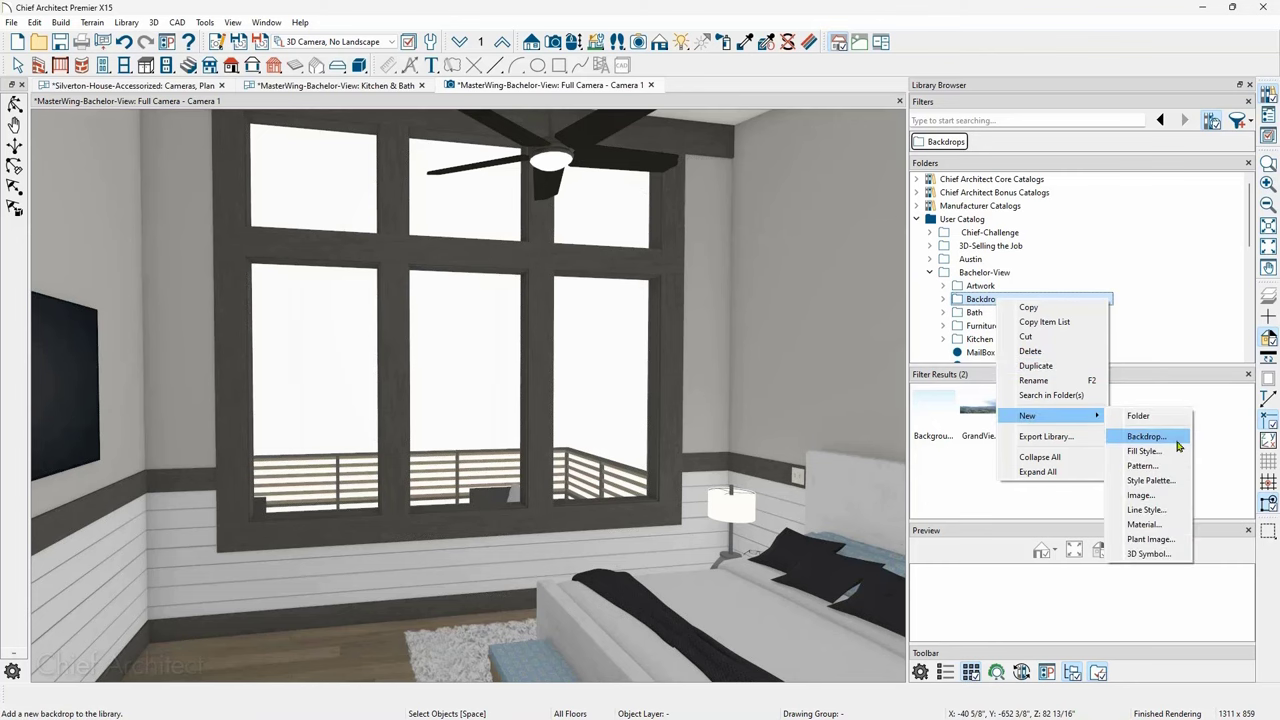
left_click(995, 422)
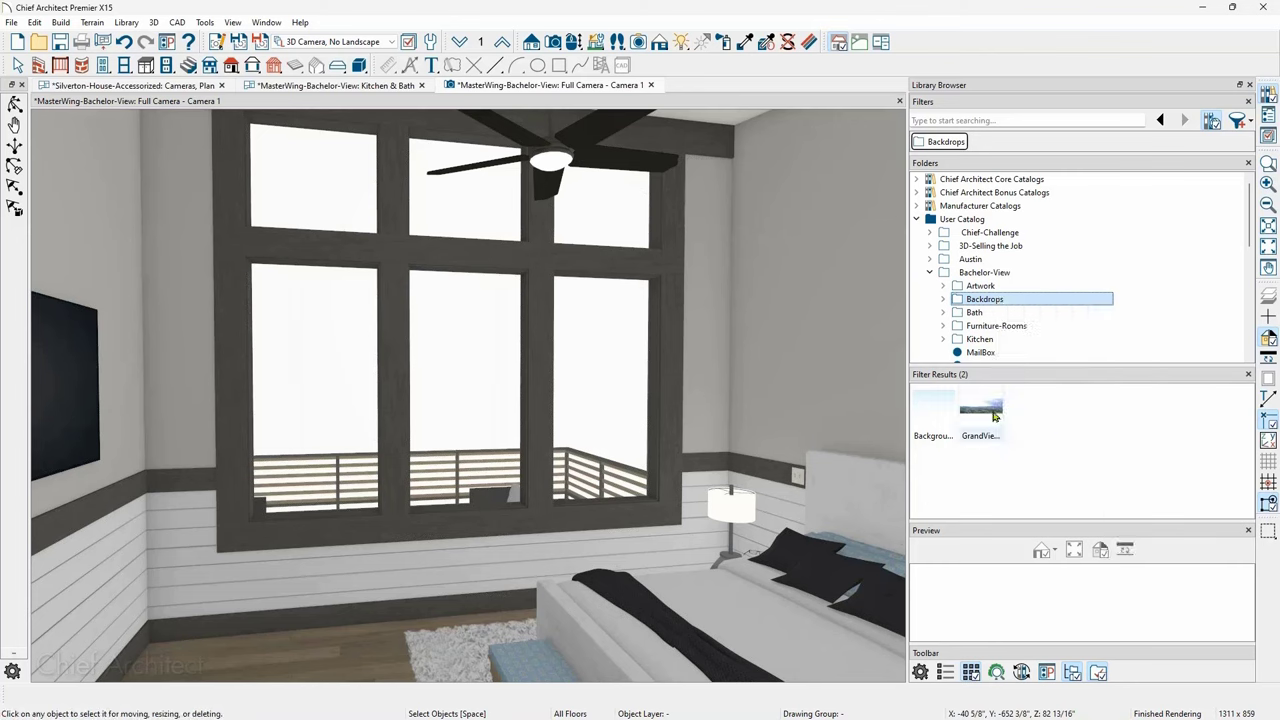
- Apply the GrandView1b backdrop to the bedroom camera view, close the Library Browser and check the scenery through the windows
left_click(995, 416)
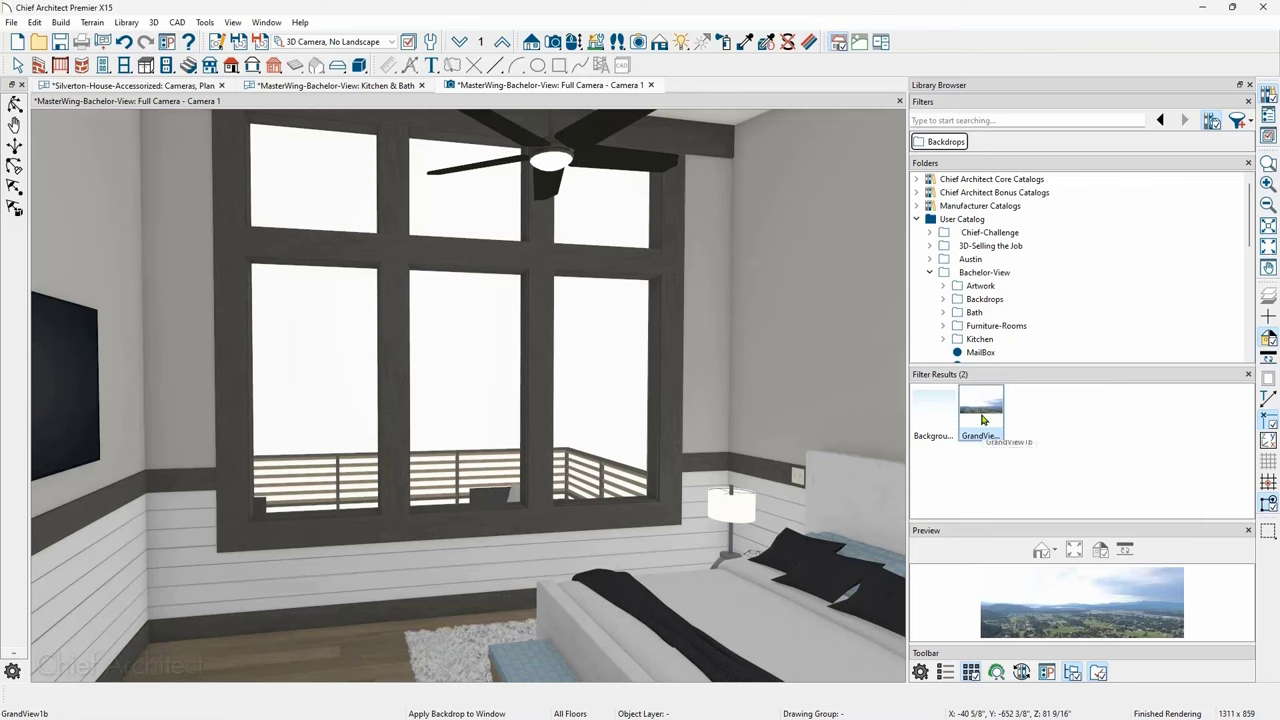
left_click_drag(981, 420, 498, 376)
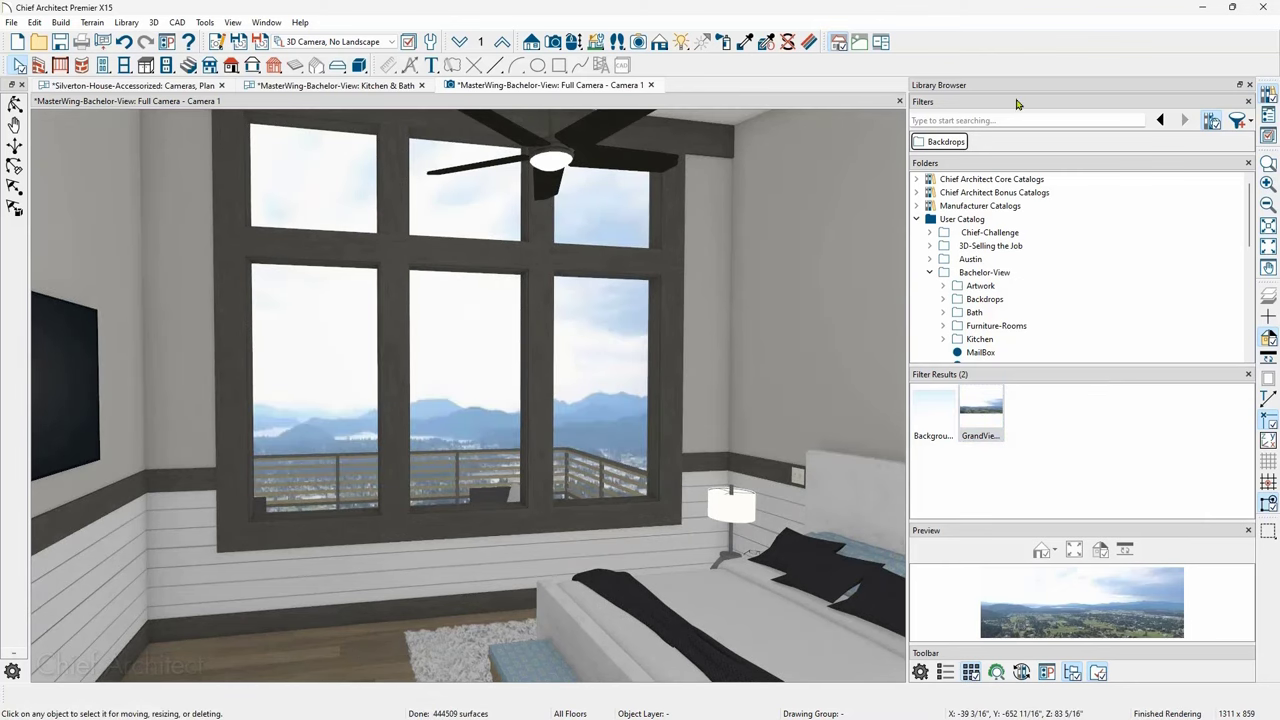
left_click(1248, 86)
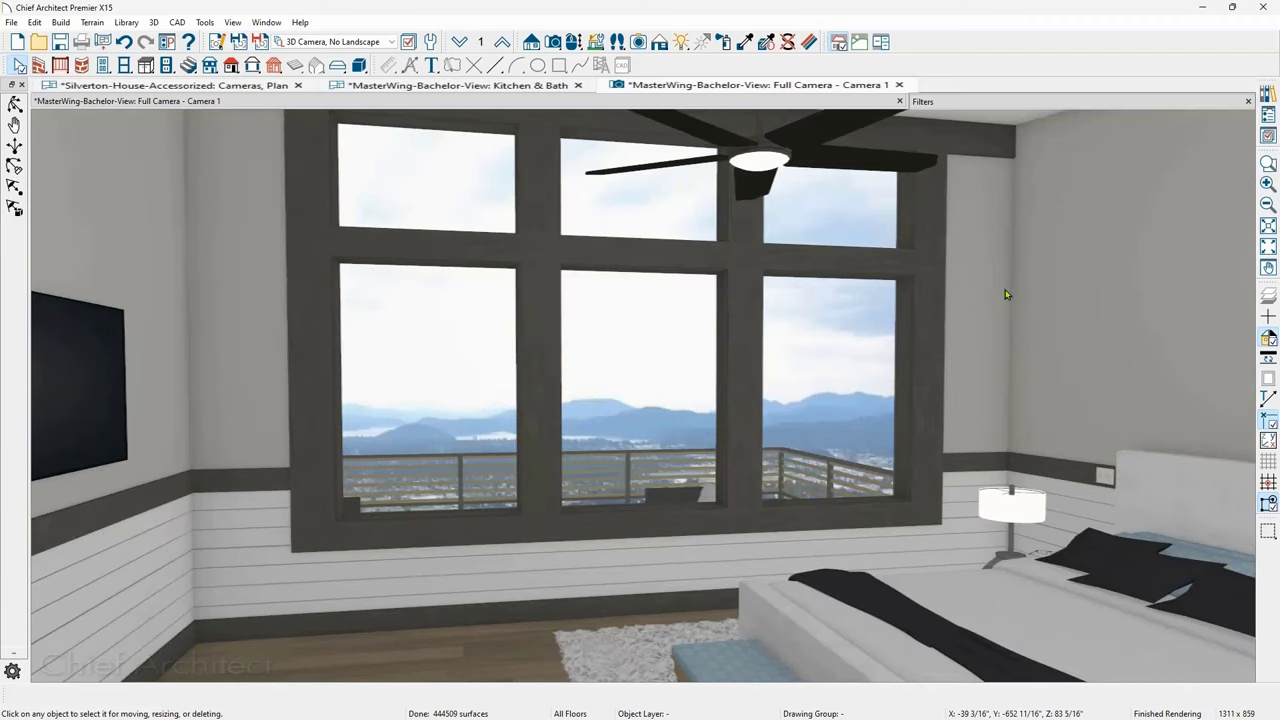
scroll(703, 431, "up", 10)
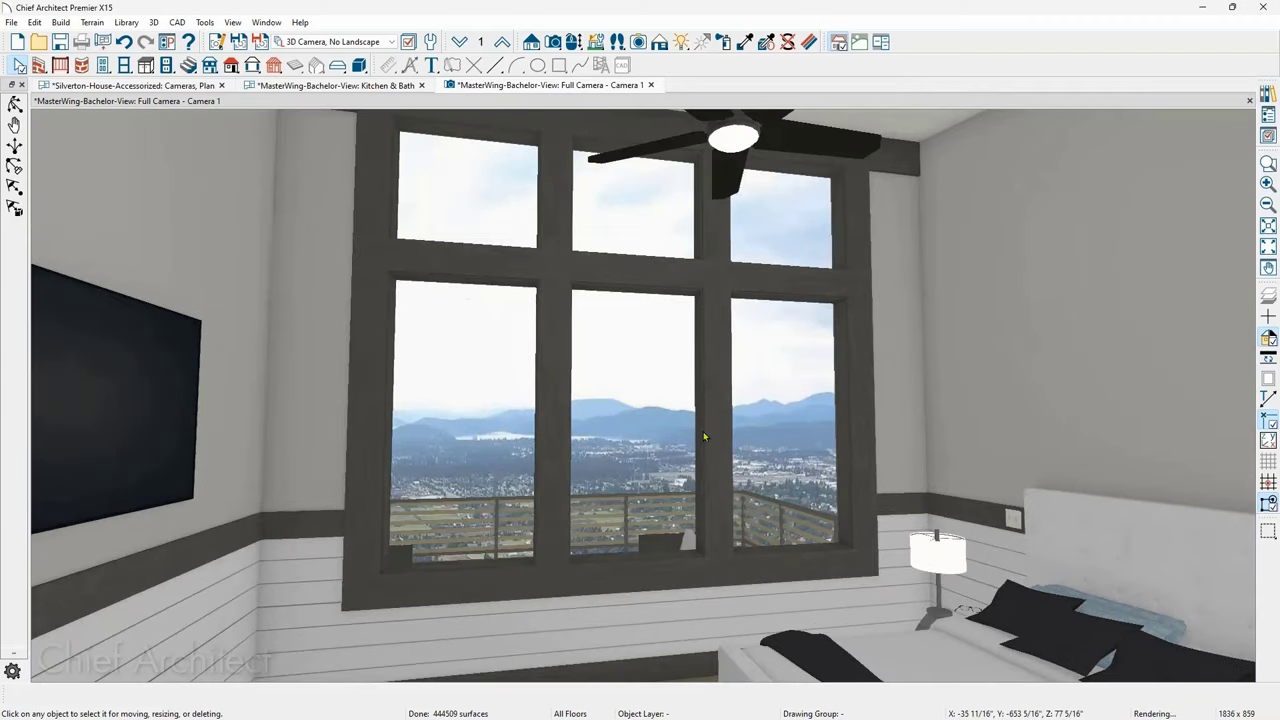
scroll(672, 433, "down", 5)
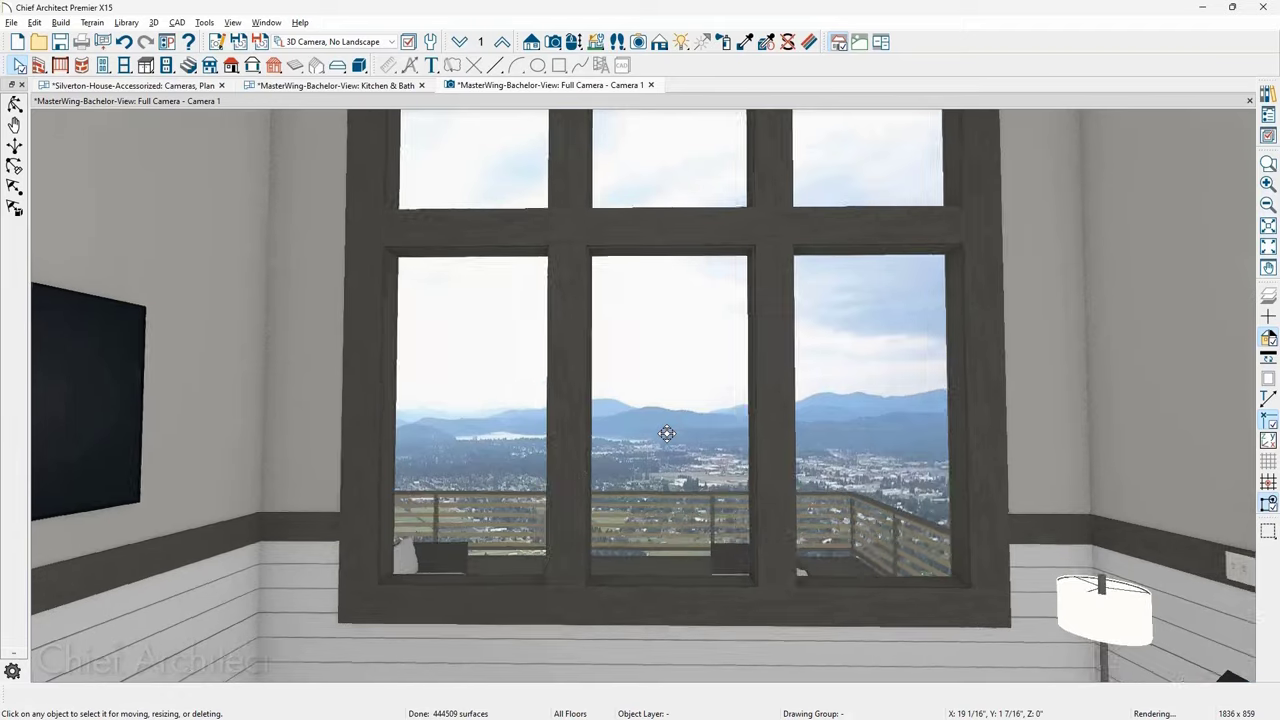
scroll(672, 435, "up", 3)
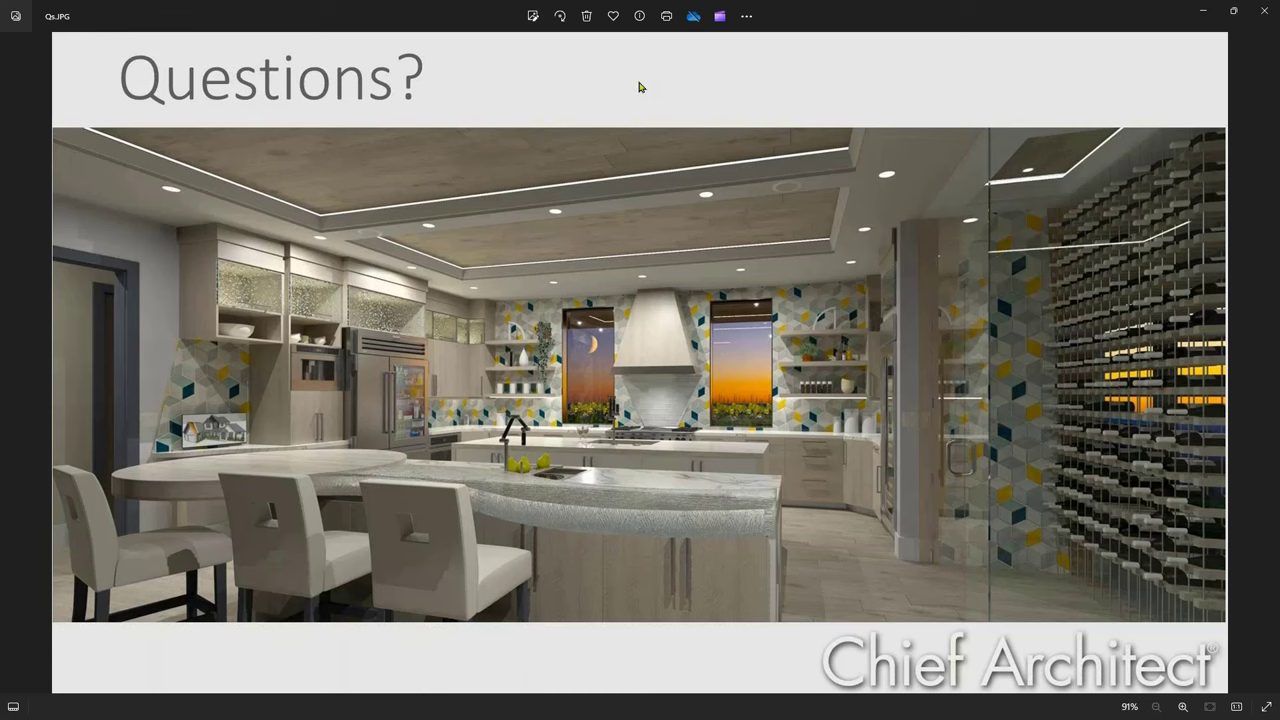
- Put away the Questions image and turn on Hand Drawn Lines on Top for the bedroom camera's Standard rendering technique
left_click(1202, 9)
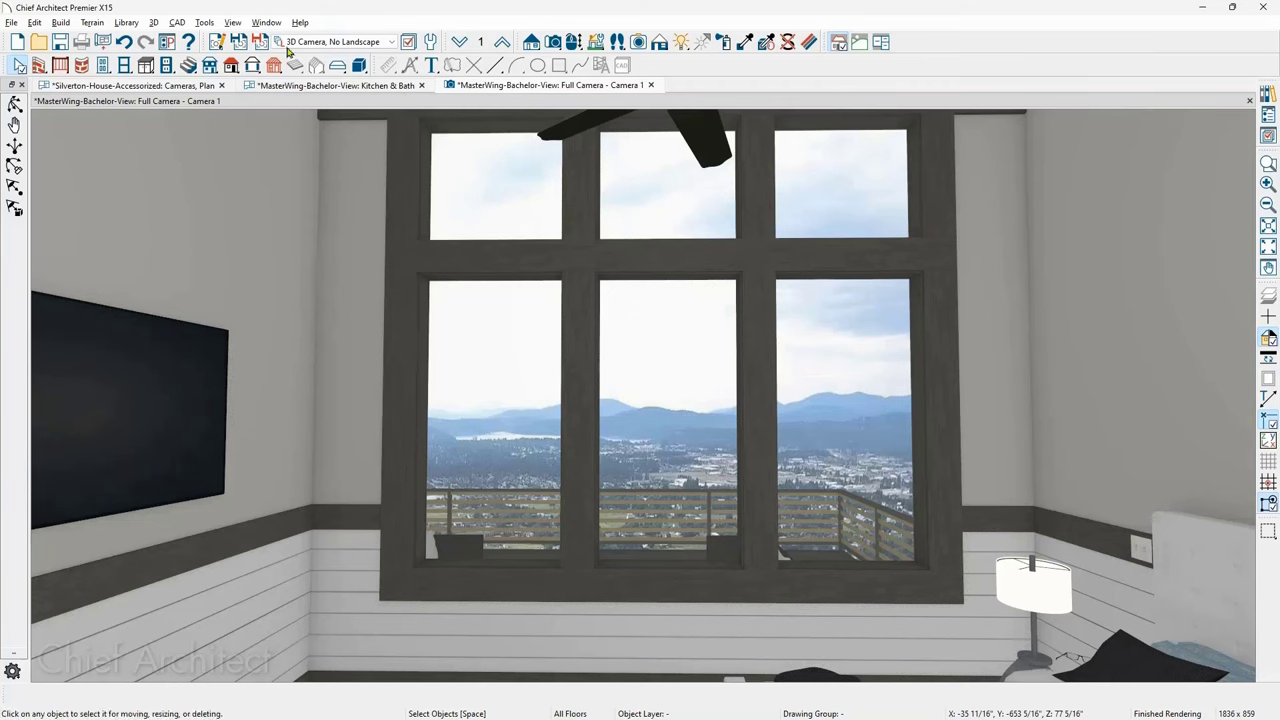
left_click(216, 45)
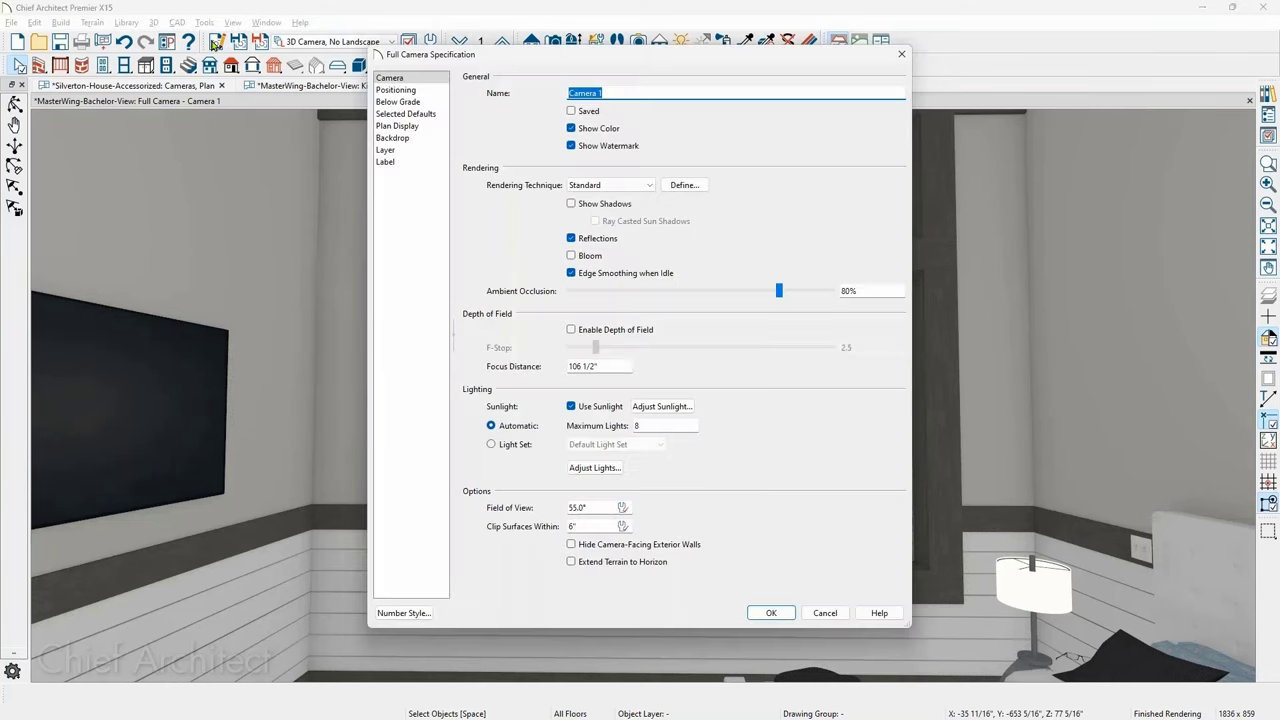
left_click(670, 188)
left_click(504, 209)
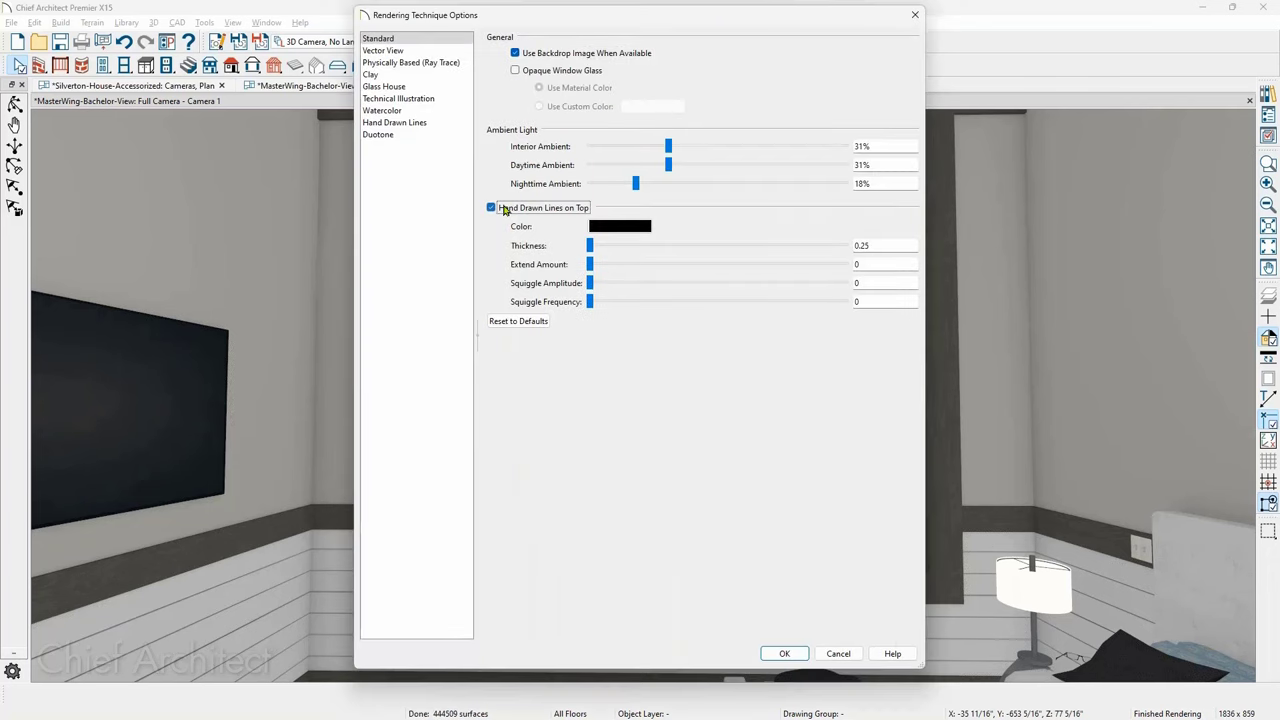
left_click(785, 653)
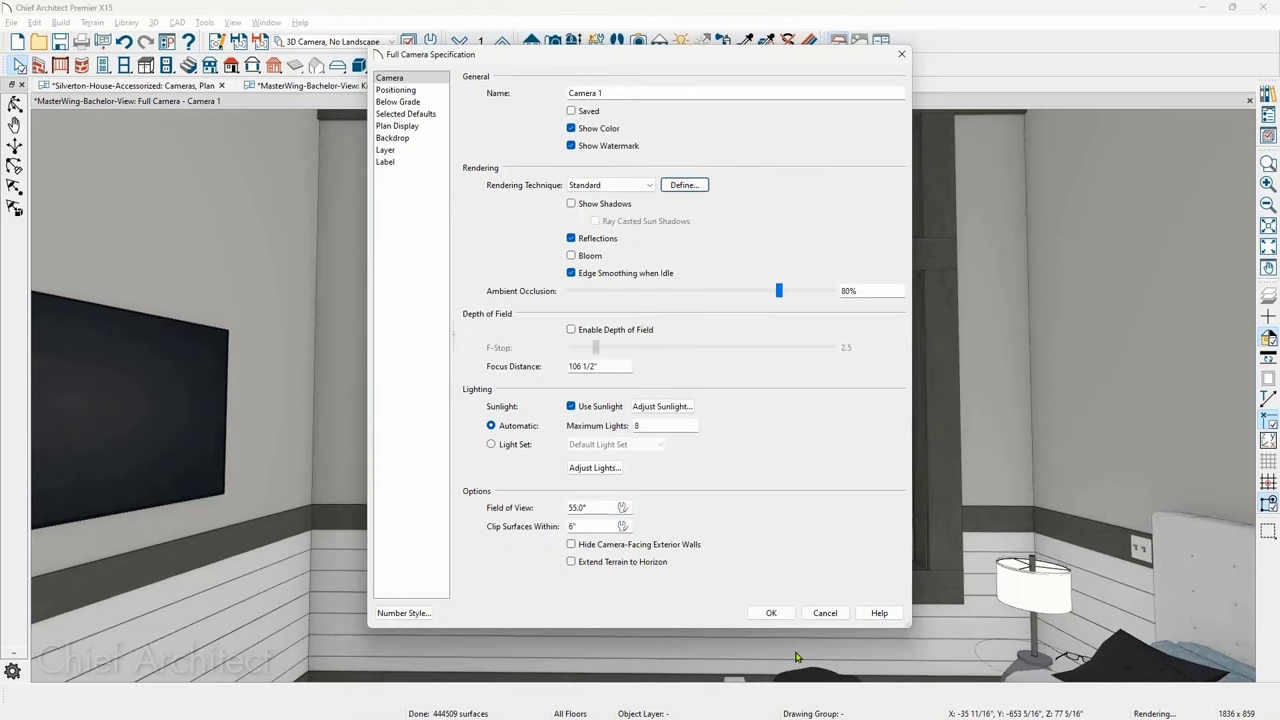
left_click(777, 612)
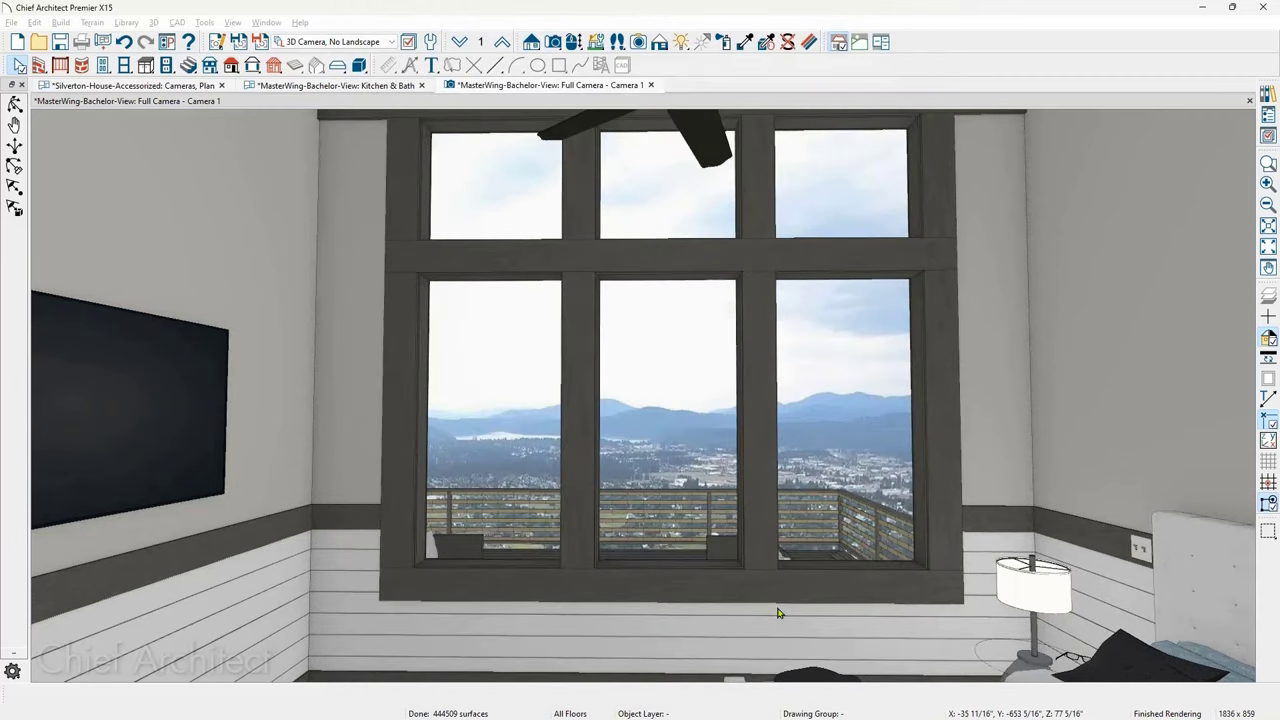
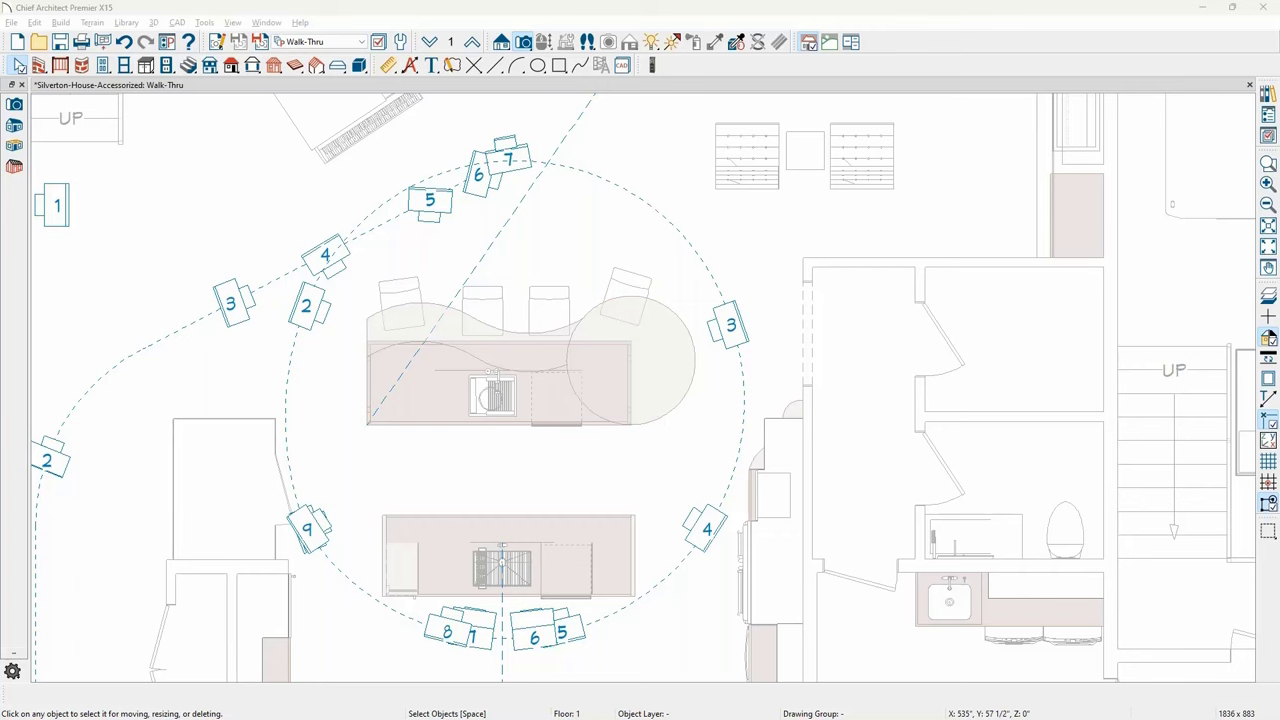
- Put away the walk-through video and examine the key frame settings of the circular walkthrough path around the kitchen islands
left_click_drag(1029, 296, 520, 2)
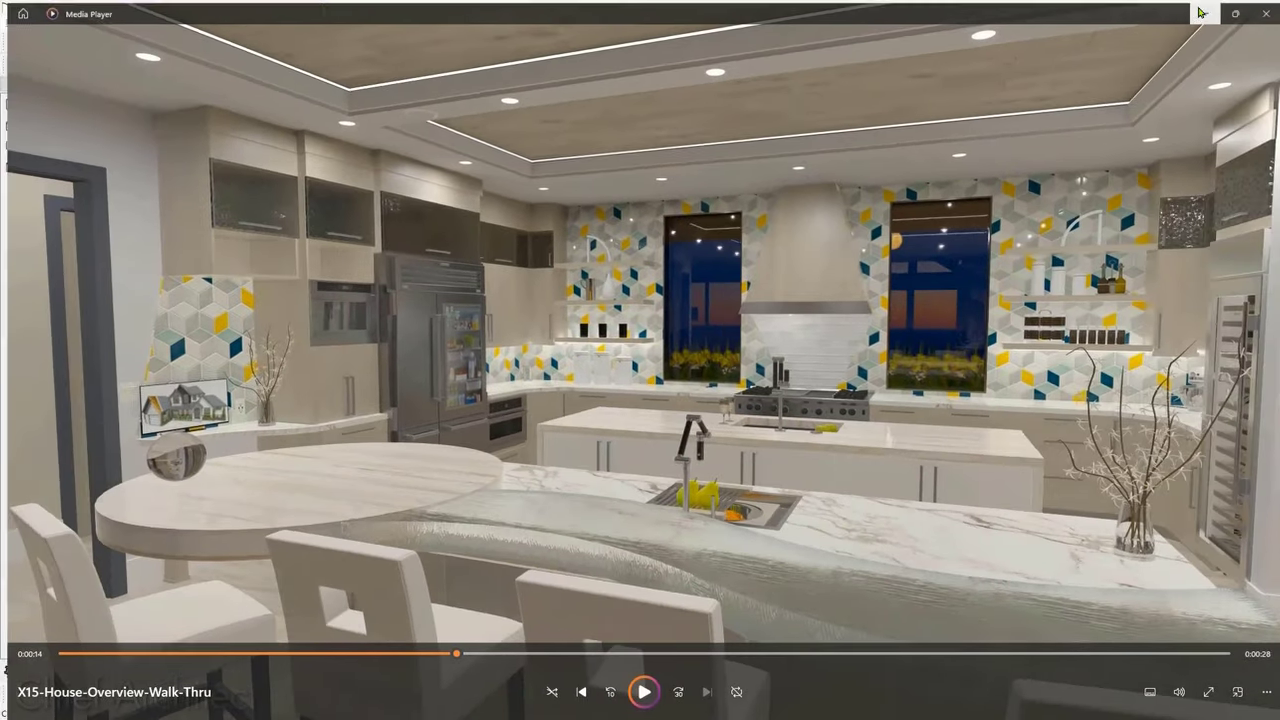
left_click(1203, 10)
left_click(710, 270)
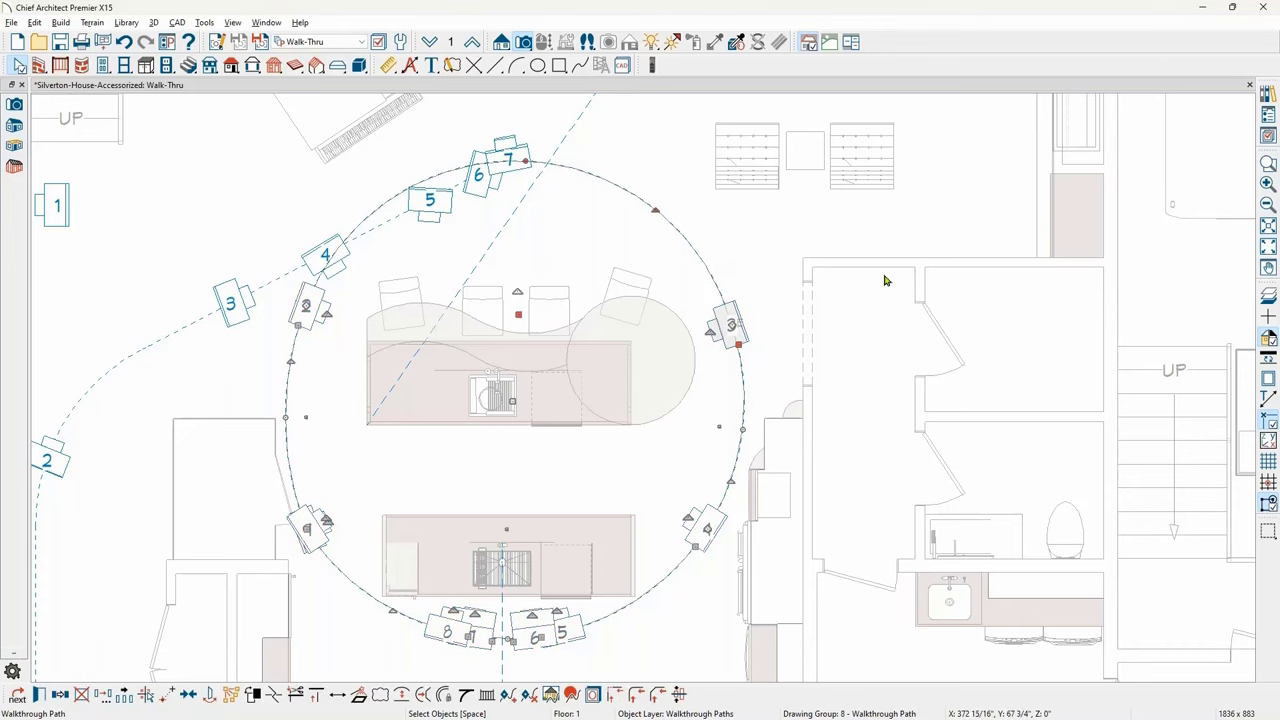
left_click(39, 695)
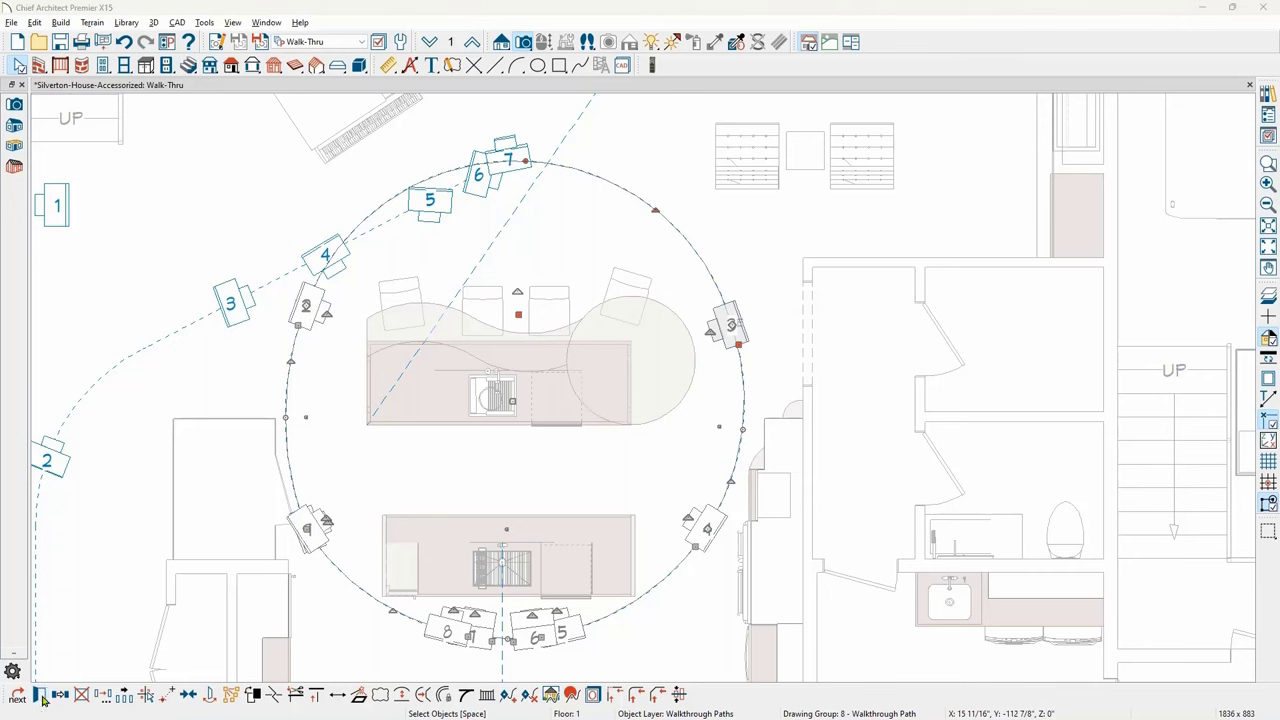
left_click_drag(587, 64, 898, 65)
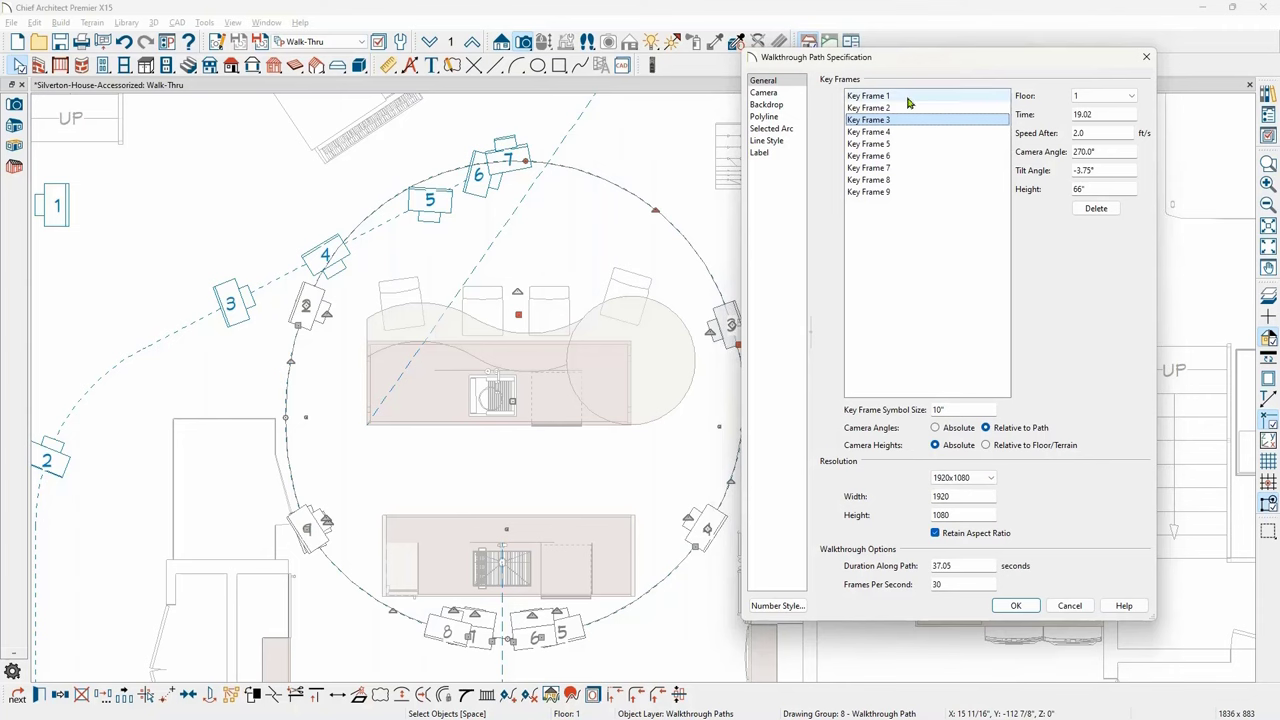
left_click(908, 100)
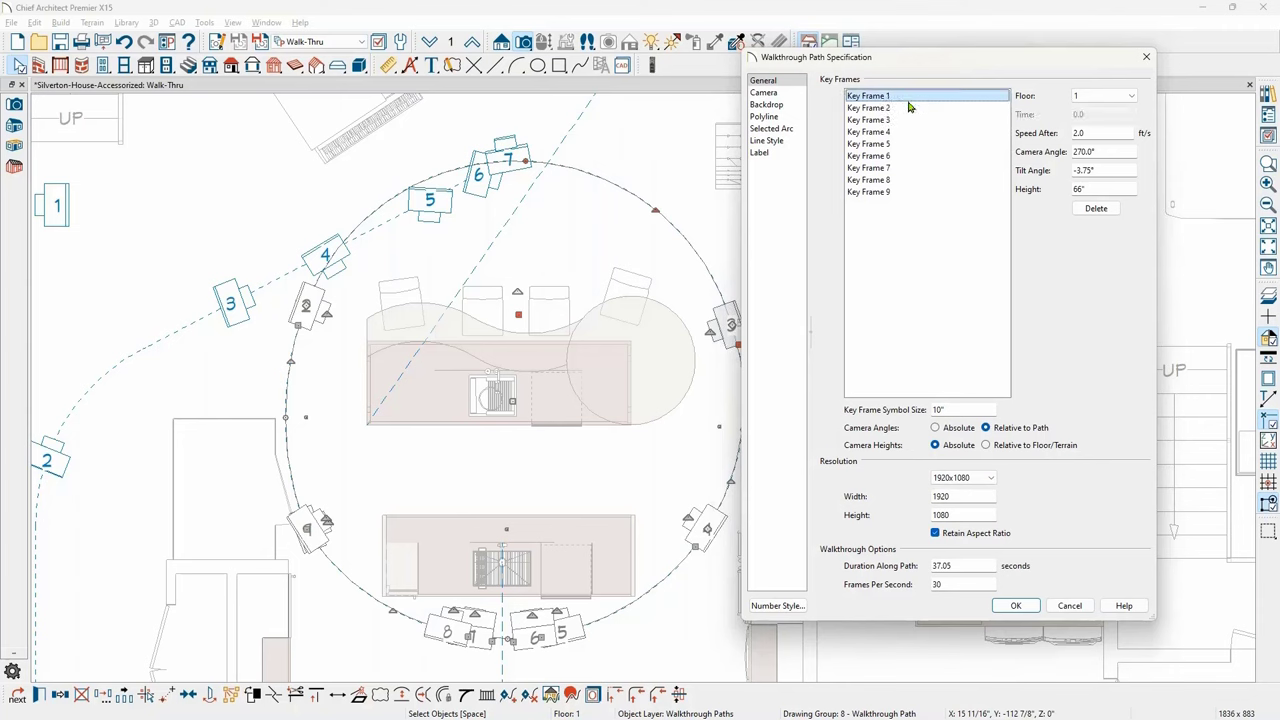
left_click(1147, 58)
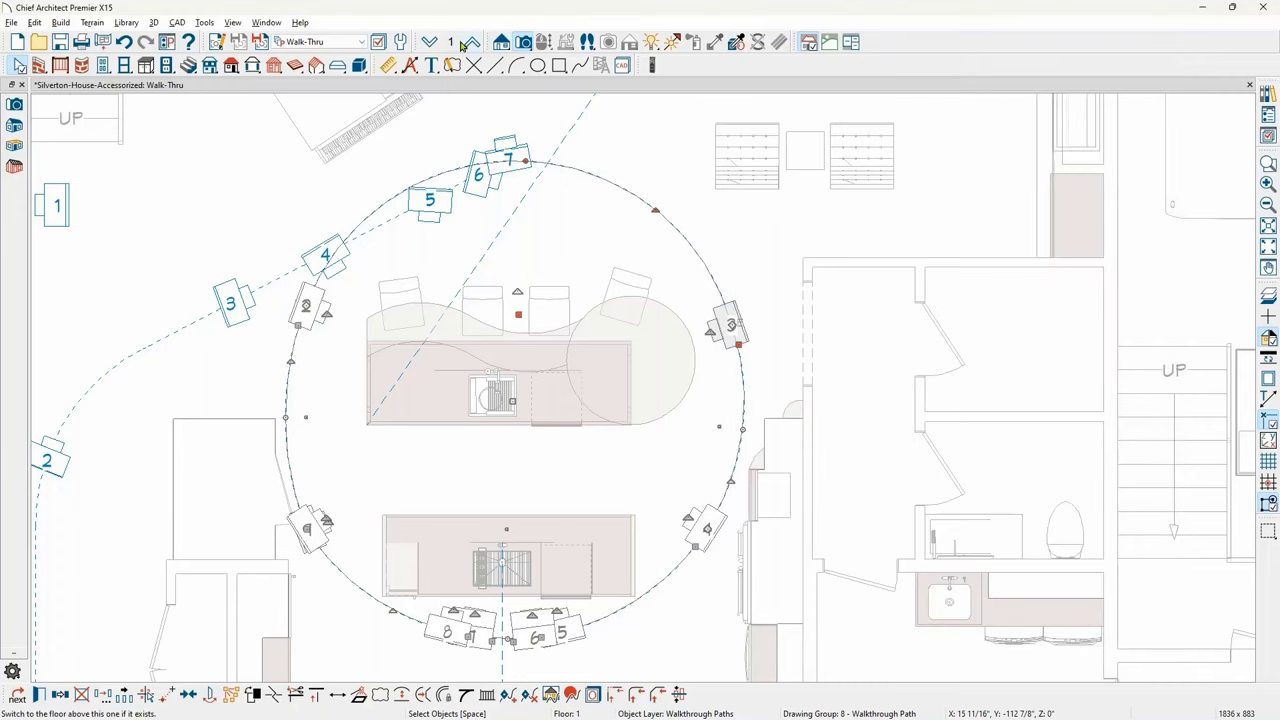
- Look over the Walkthroughs commands, show the Walkthrough Preview for the circular path and scrub it to frame 1029
left_click(153, 22)
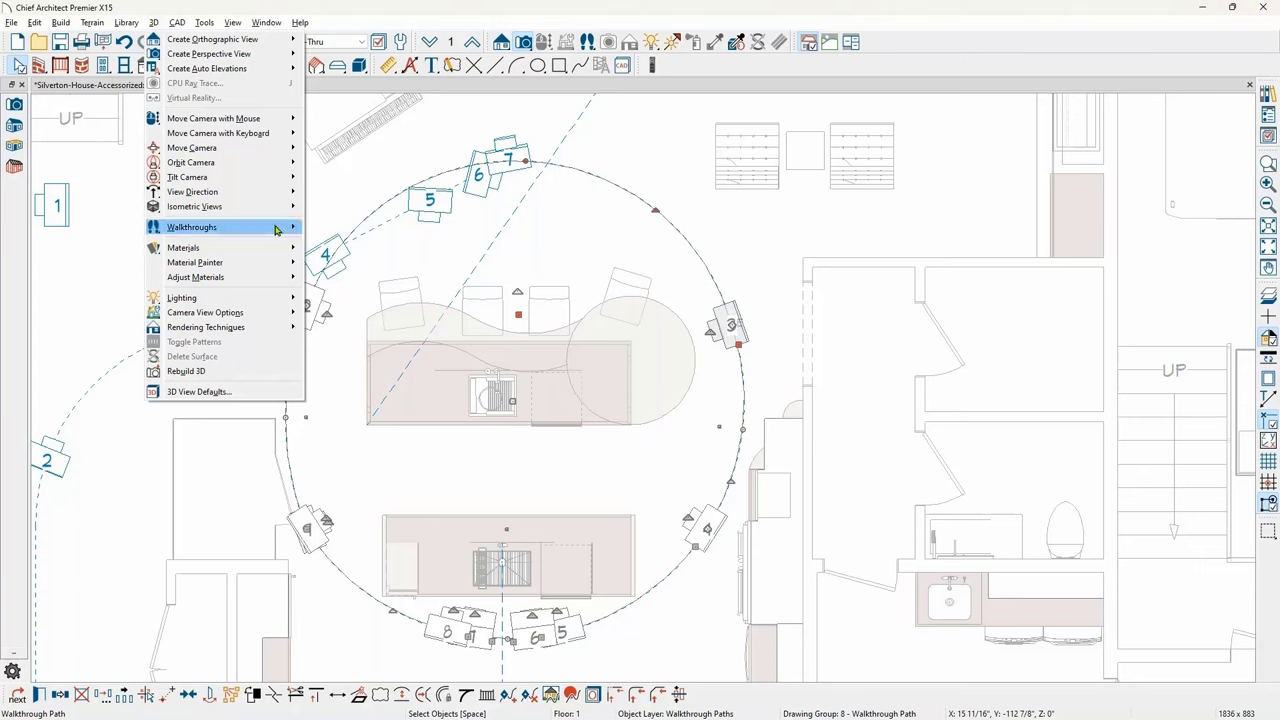
mouse_move(277, 231)
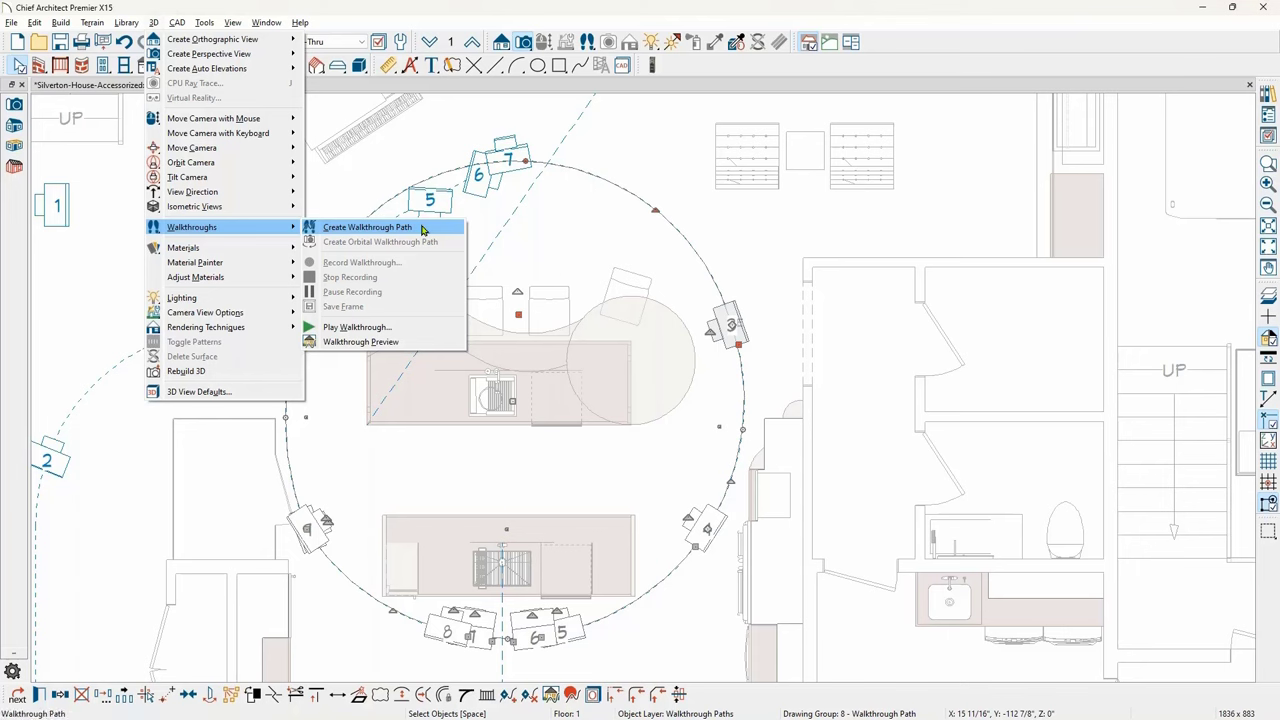
left_click(422, 229)
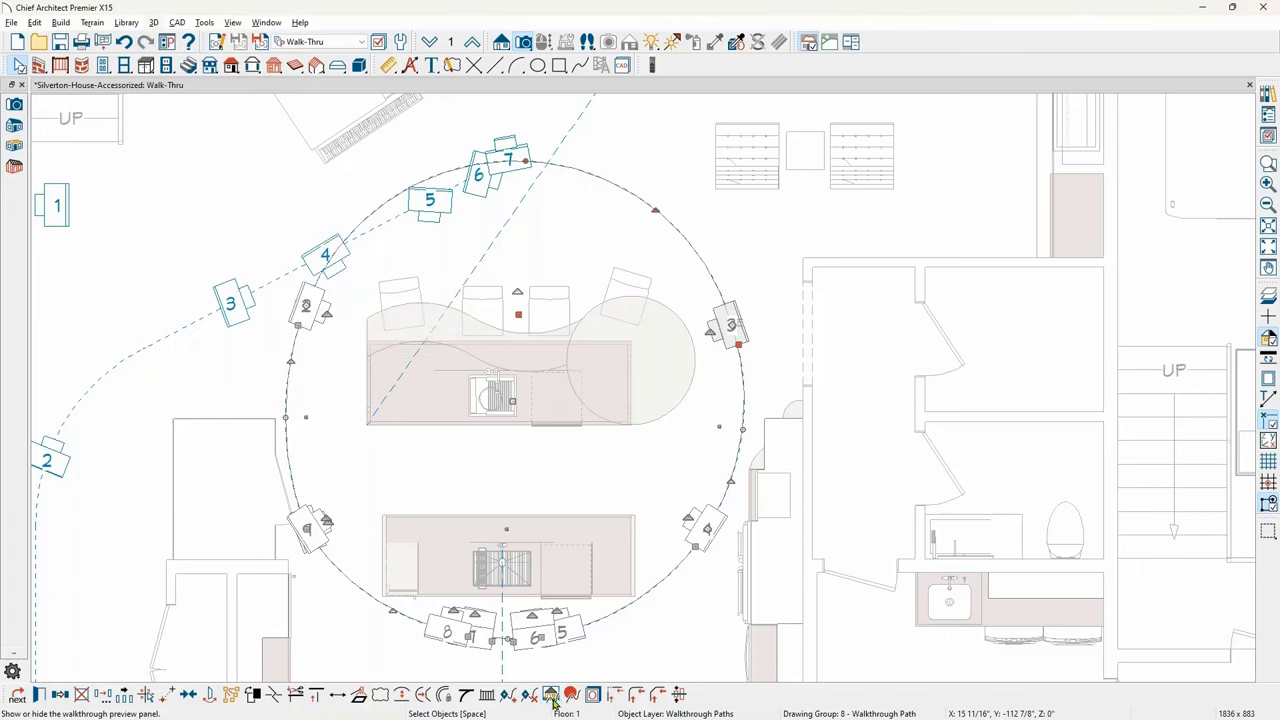
left_click(552, 698)
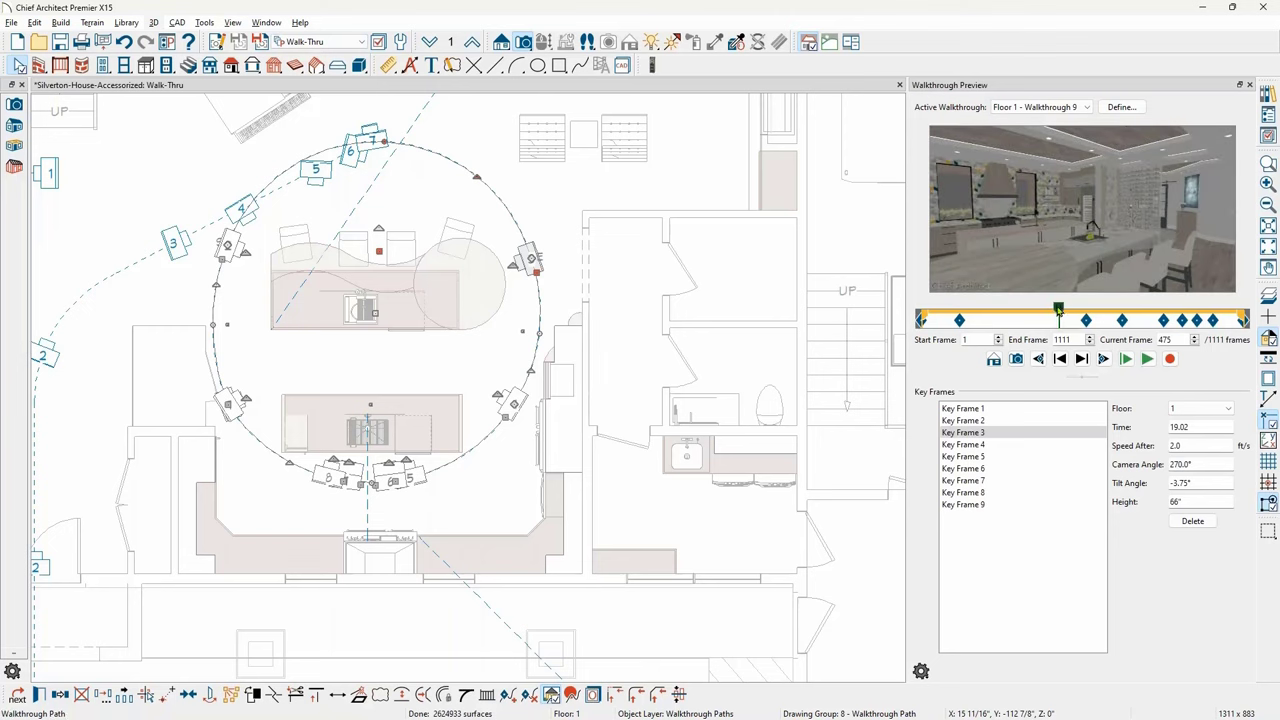
left_click_drag(1059, 310, 1219, 317)
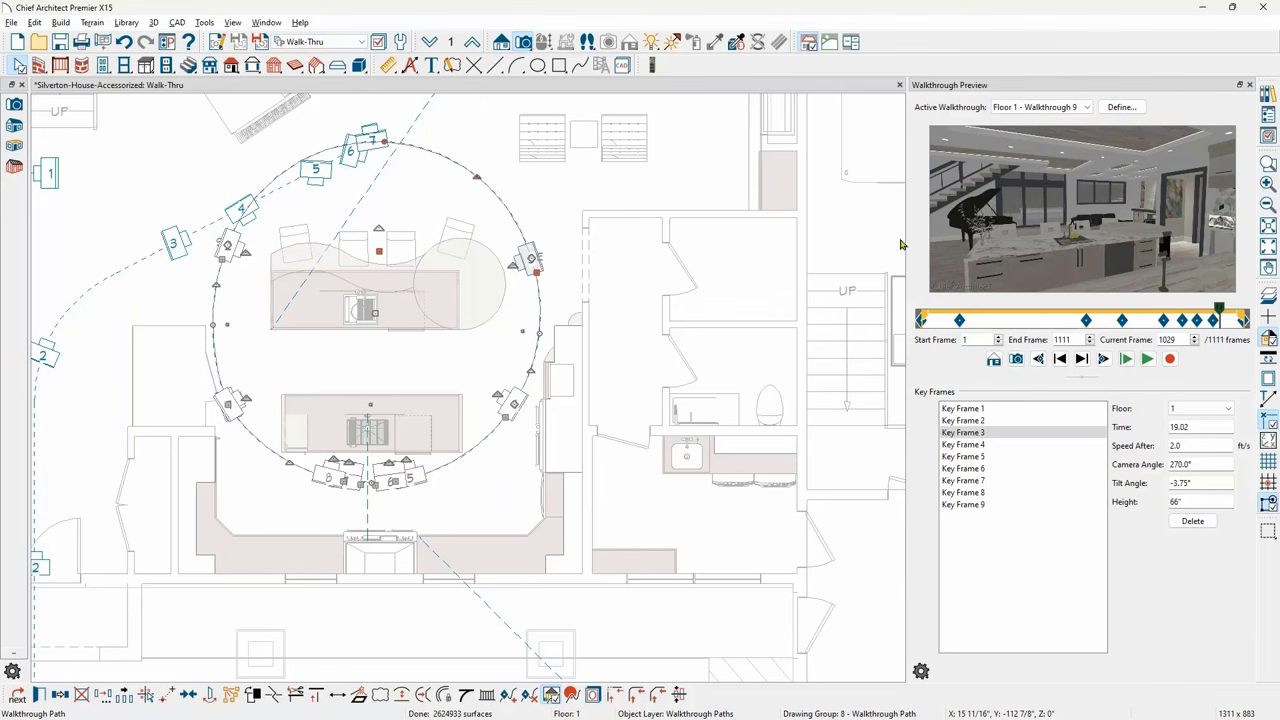
- Examine the Camera and Backdrop settings in Walkthrough 9's specification, and close it without changes
left_click(1120, 107)
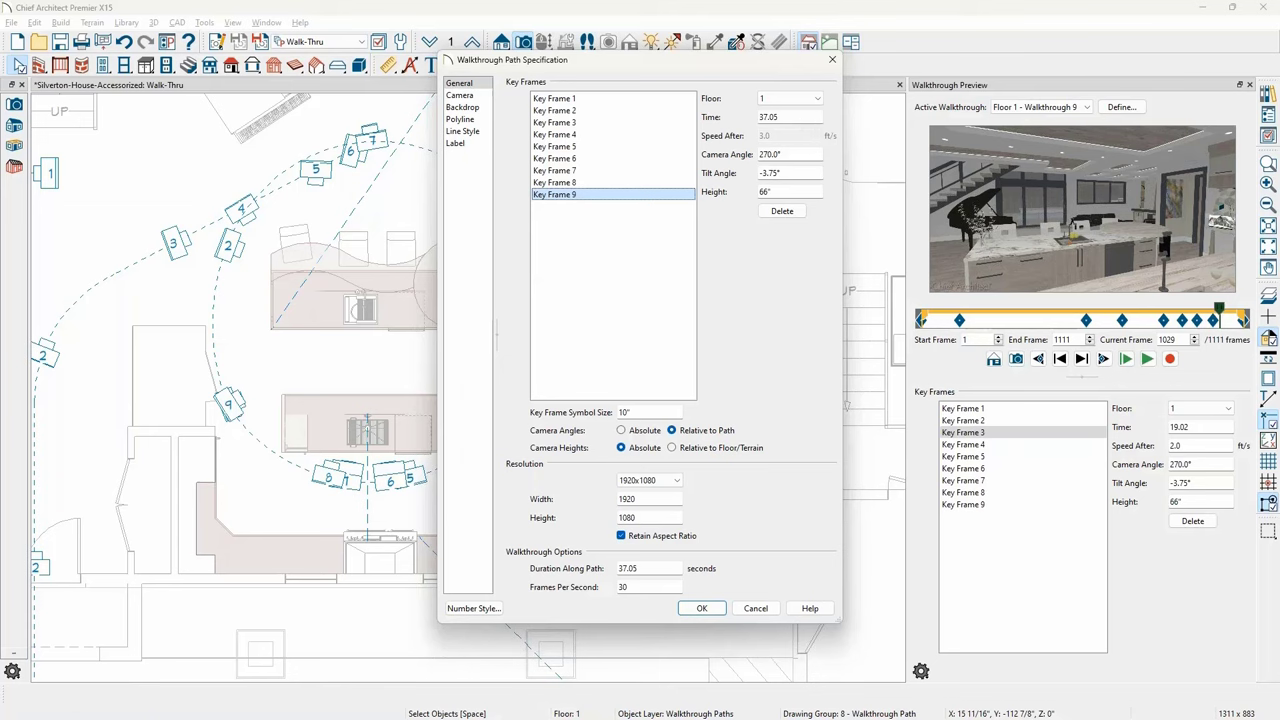
left_click(484, 96)
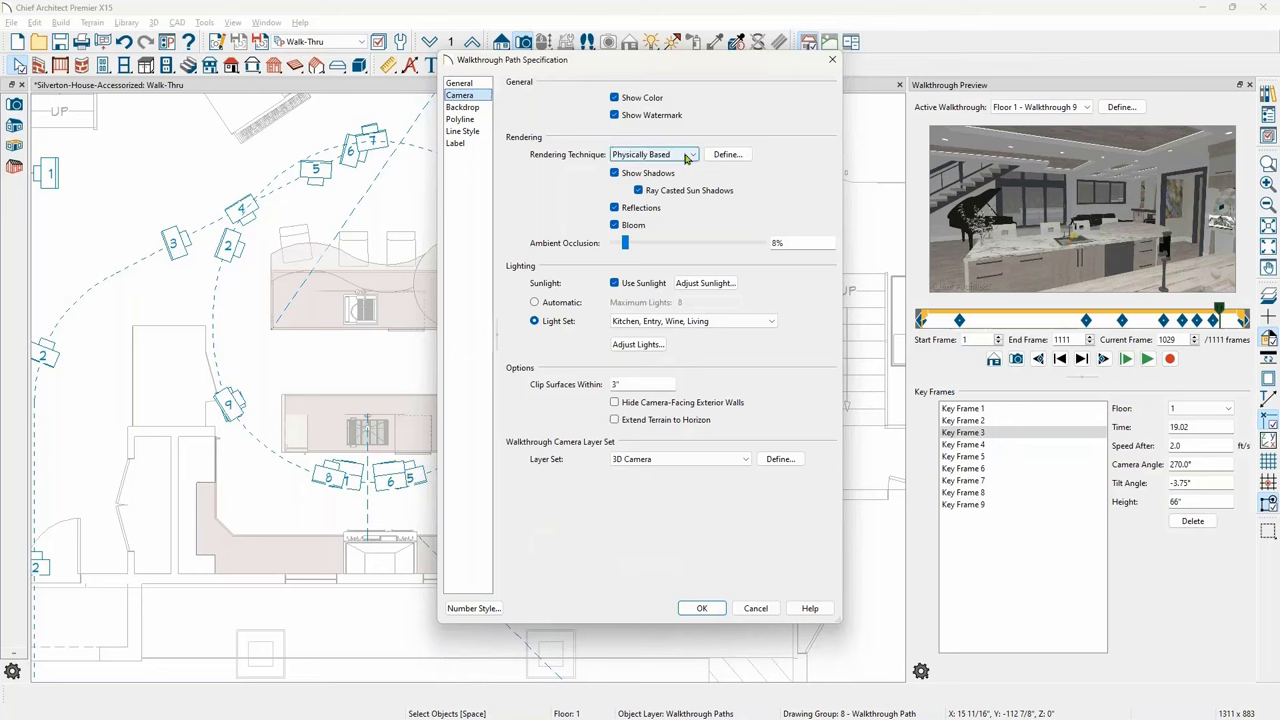
left_click(480, 108)
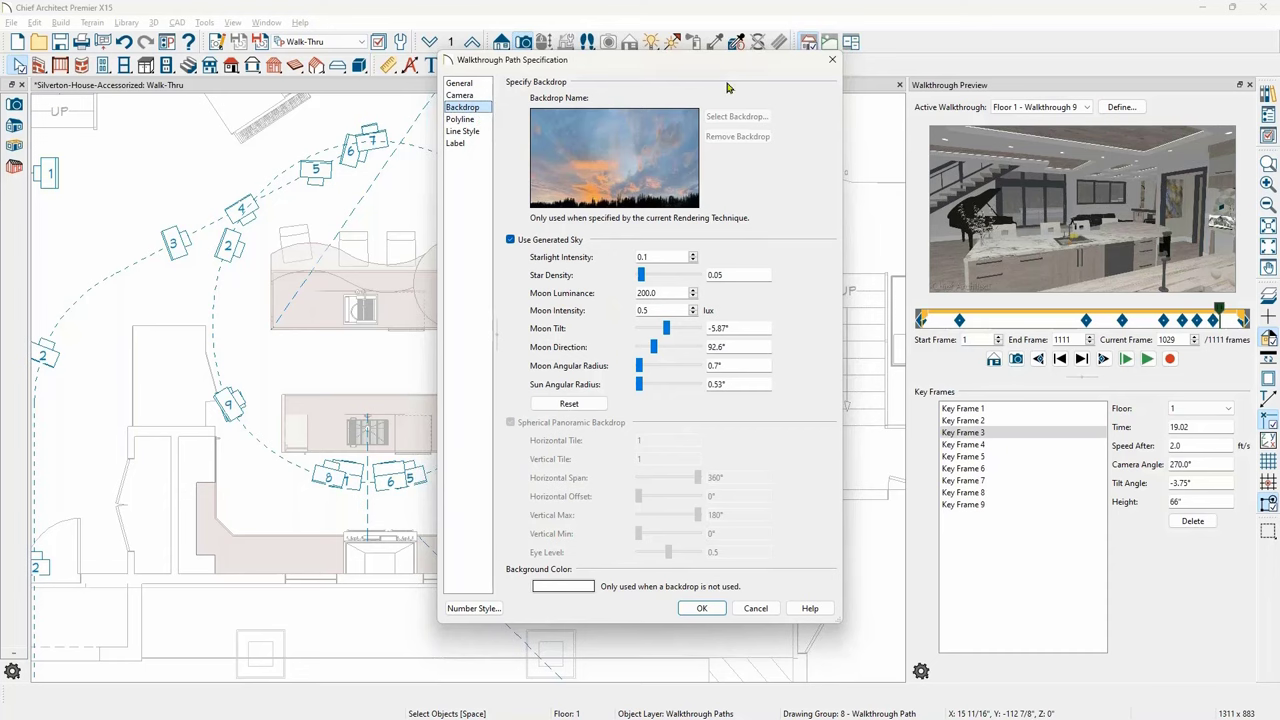
left_click(832, 59)
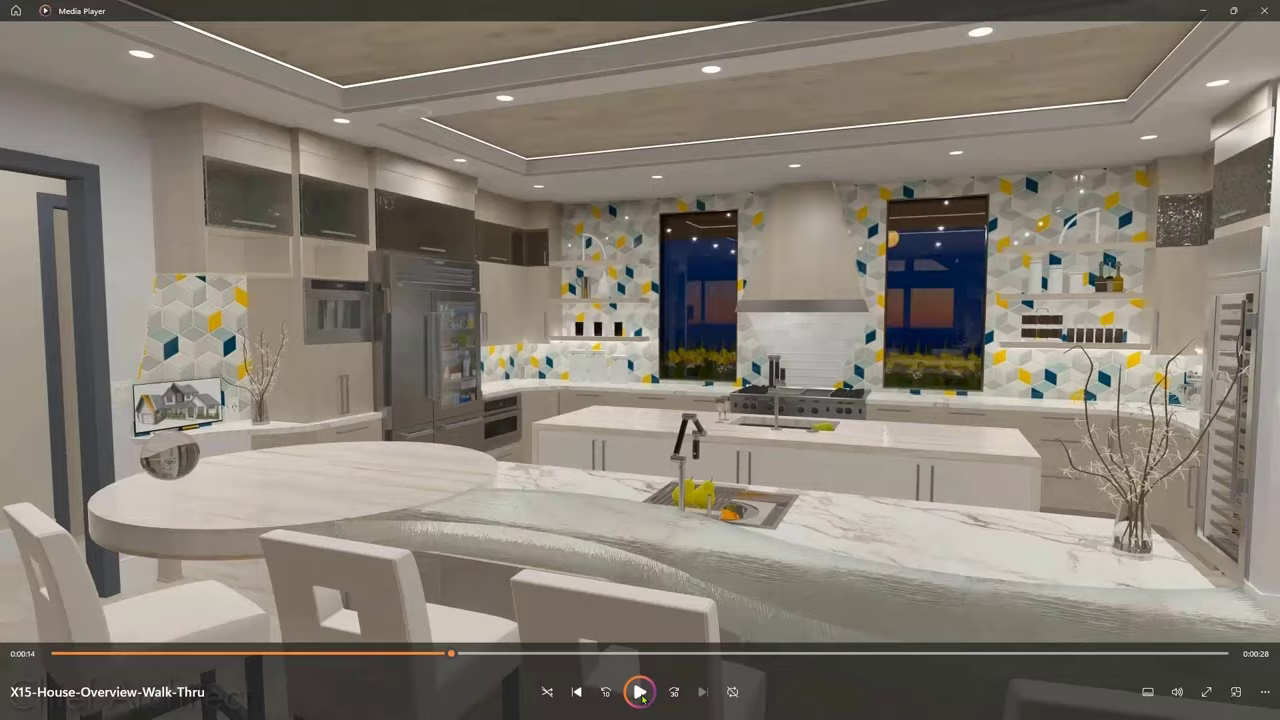
- Play the X15-House-Overview-Walk-Thru video in Media Player, pause it near the end and close the player
left_click(640, 692)
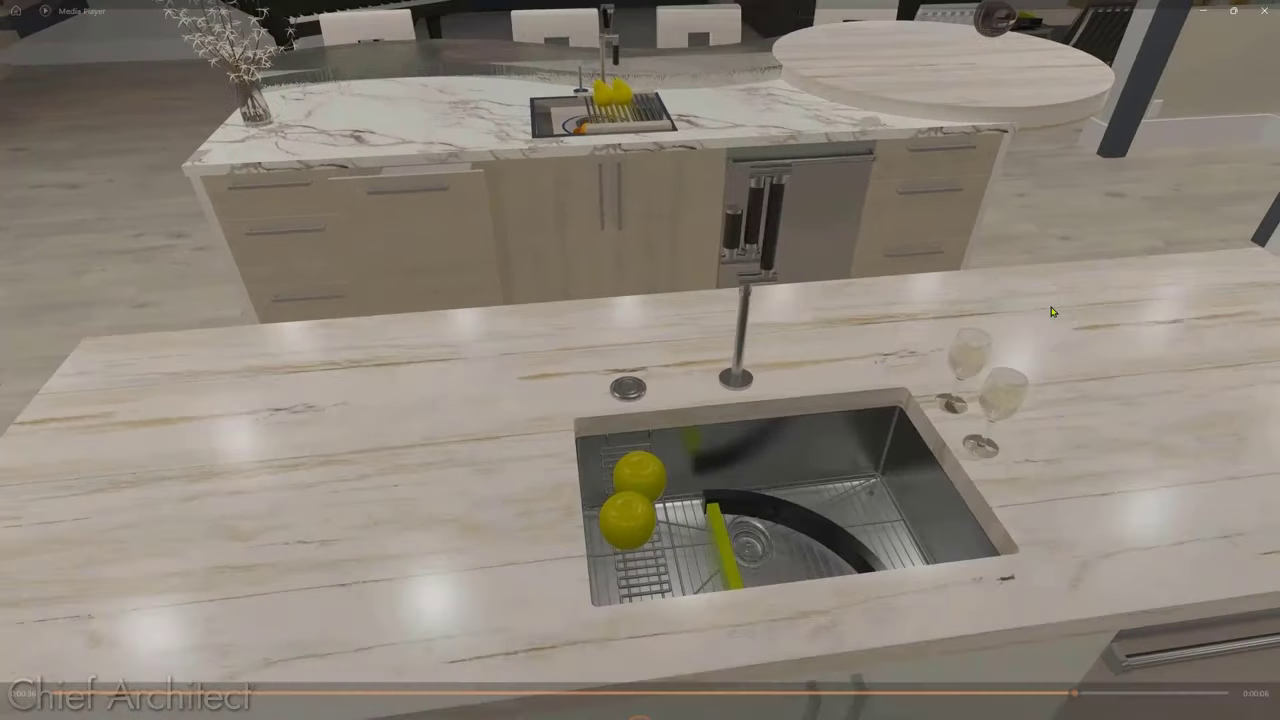
mouse_move(907, 442)
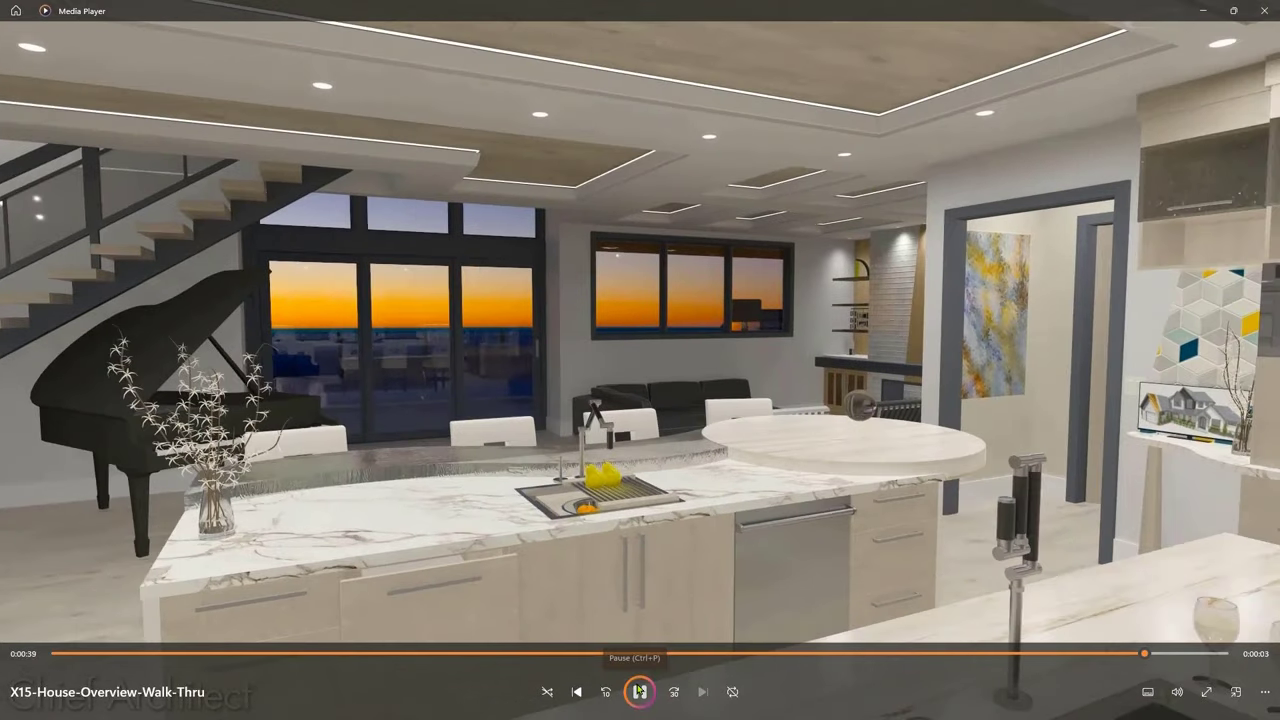
left_click(639, 691)
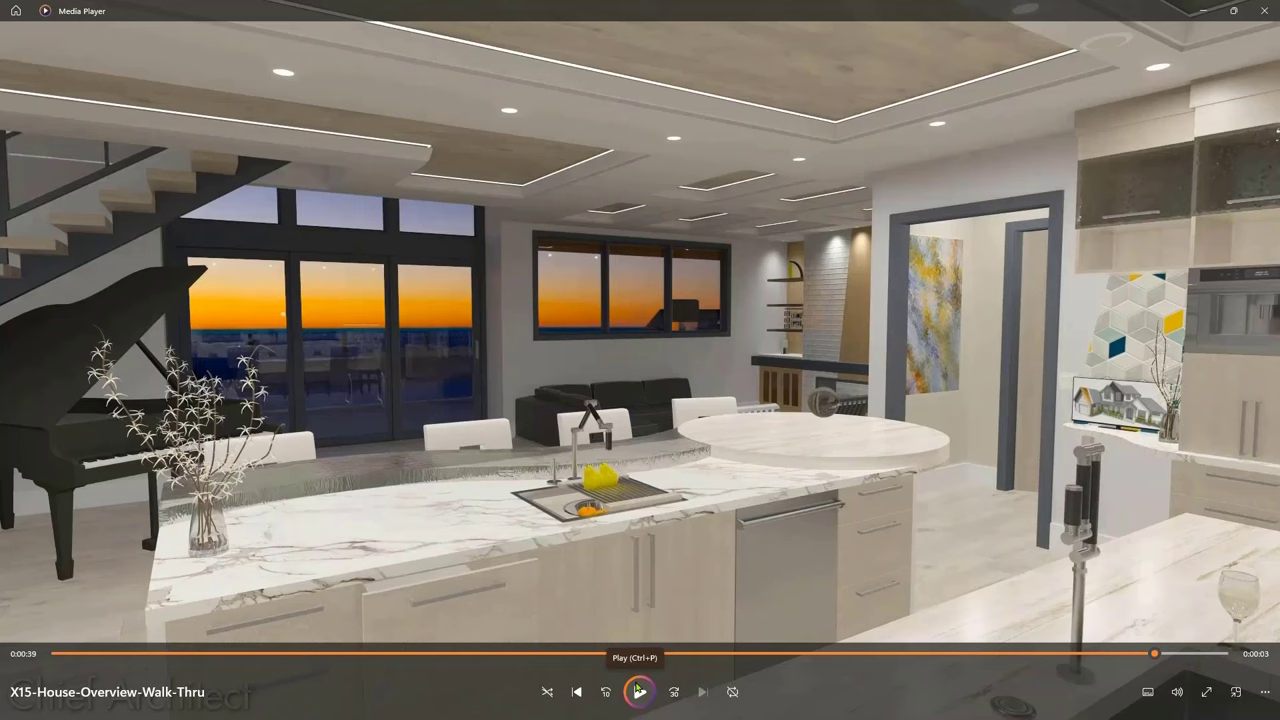
left_click(1275, 14)
key("Escape")
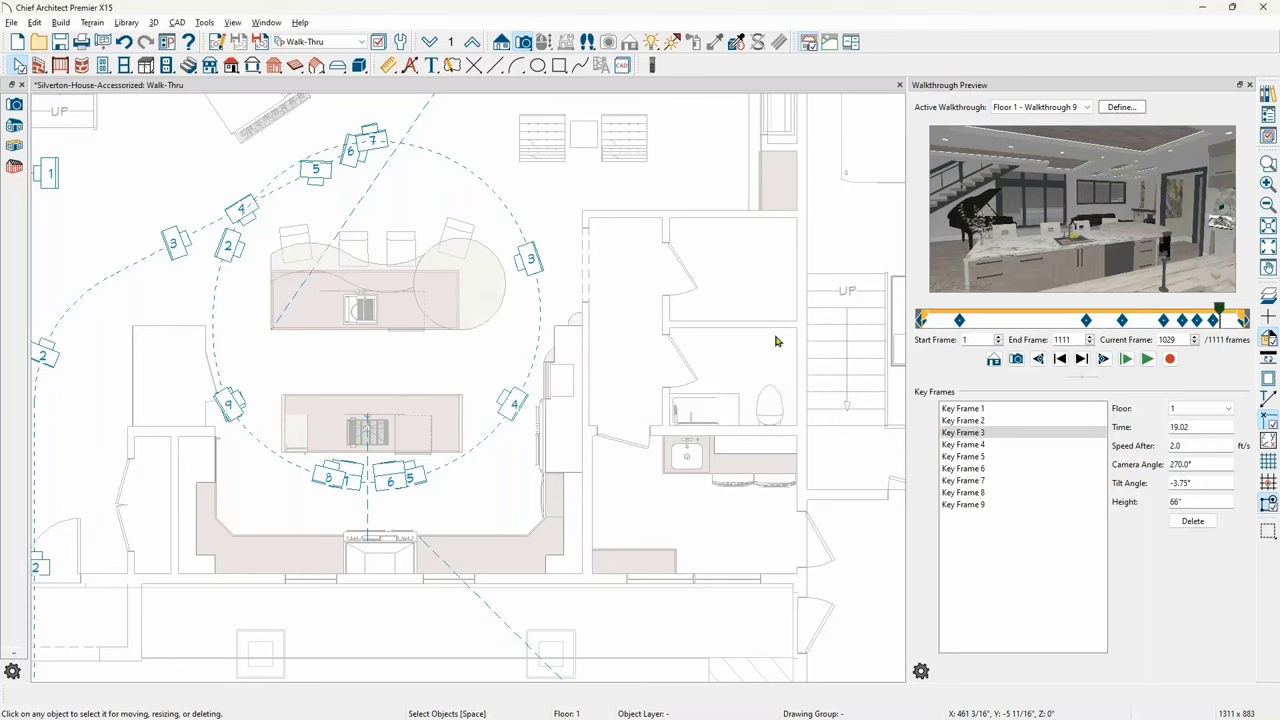
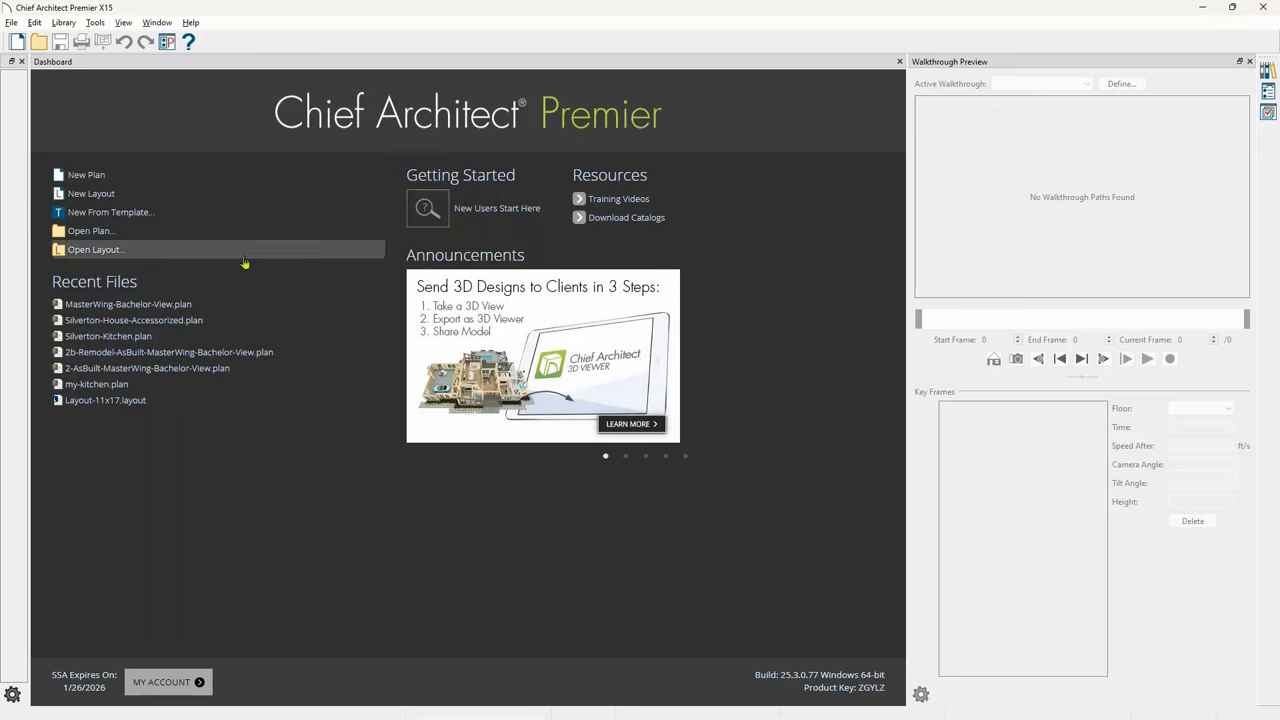
- Open the recent file my-kitchen.plan and switch its saved plan view to Floor Plan View Shell
left_click(173, 386)
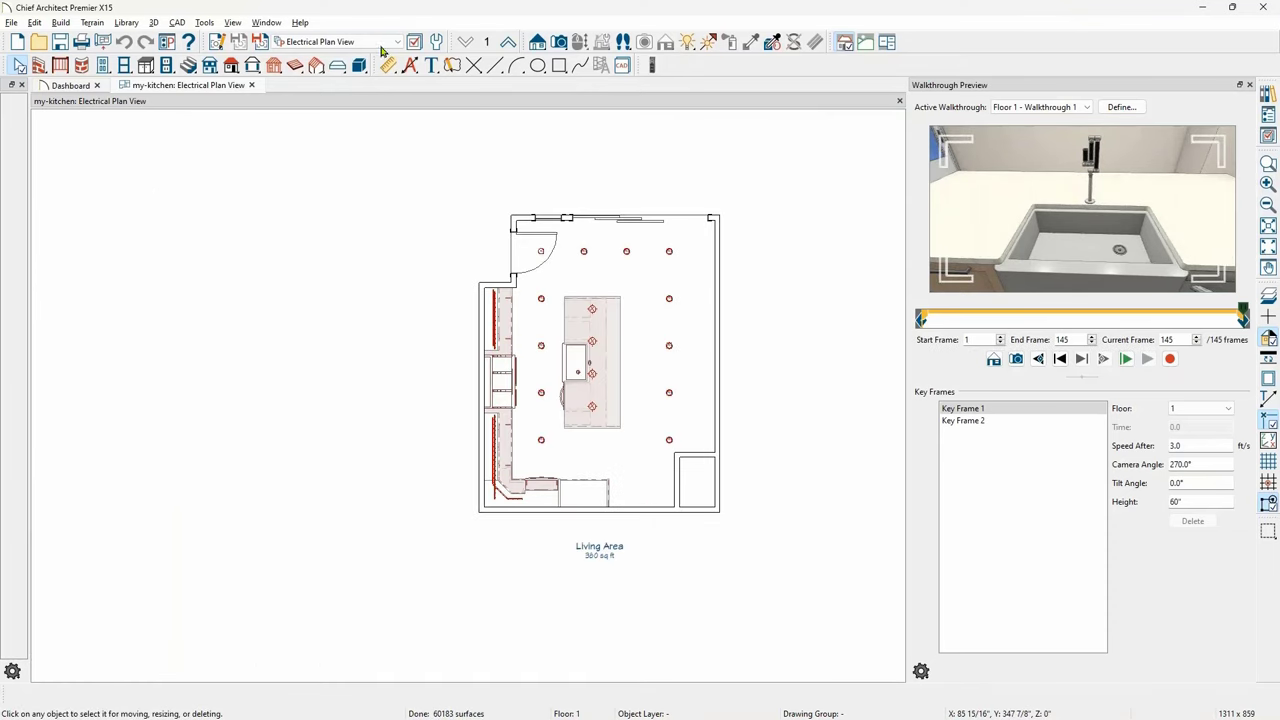
left_click(340, 42)
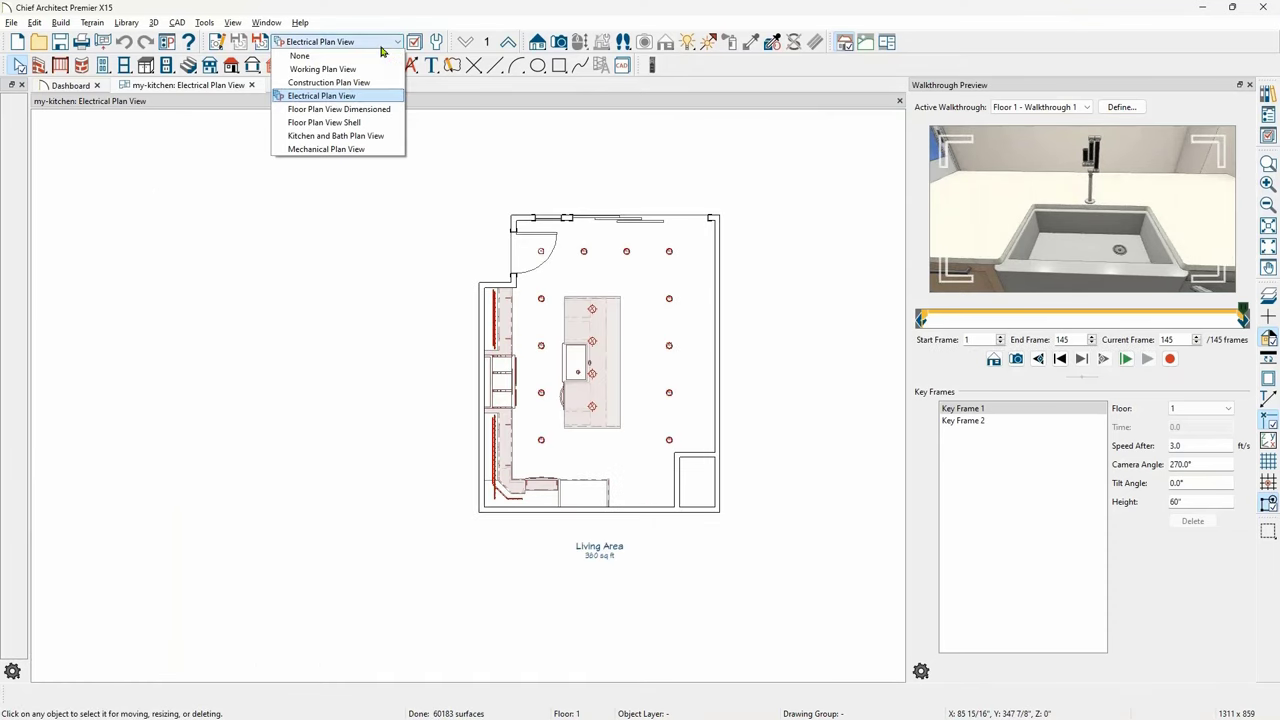
left_click(347, 123)
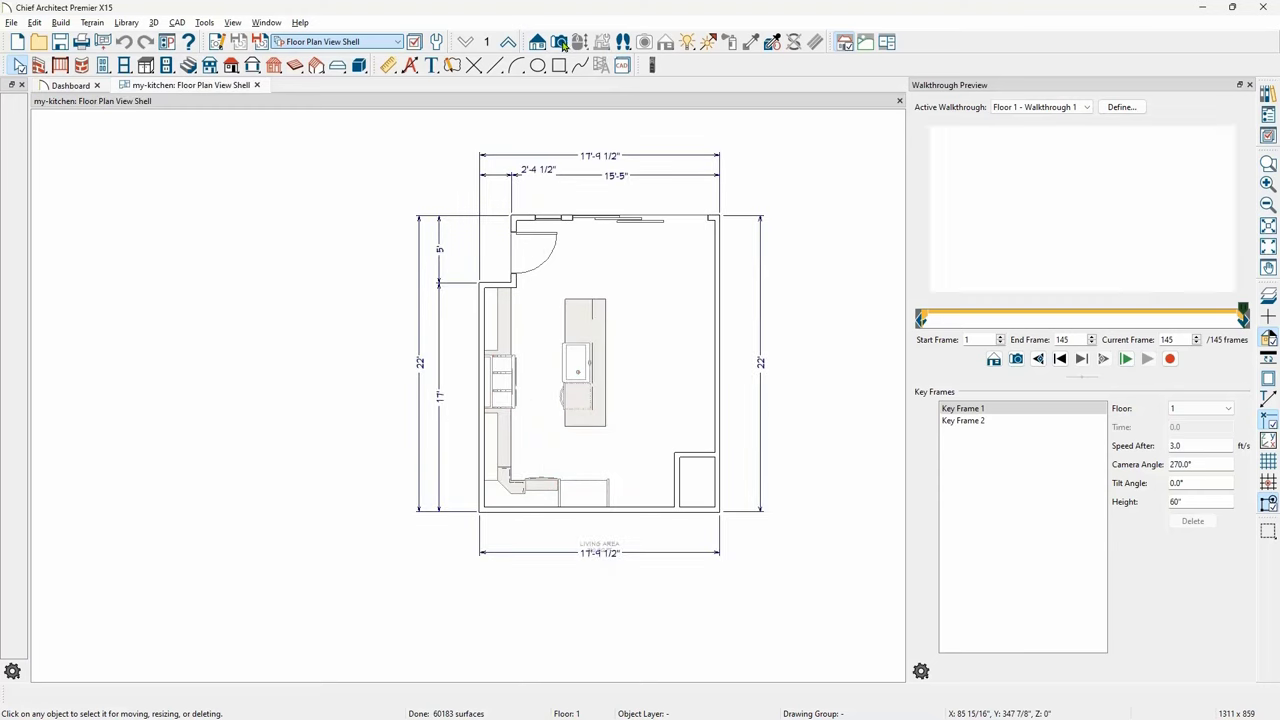
- Open a full camera view facing the sliding doors from the kitchen and orbit around the doors and island
left_click_drag(677, 369, 645, 257)
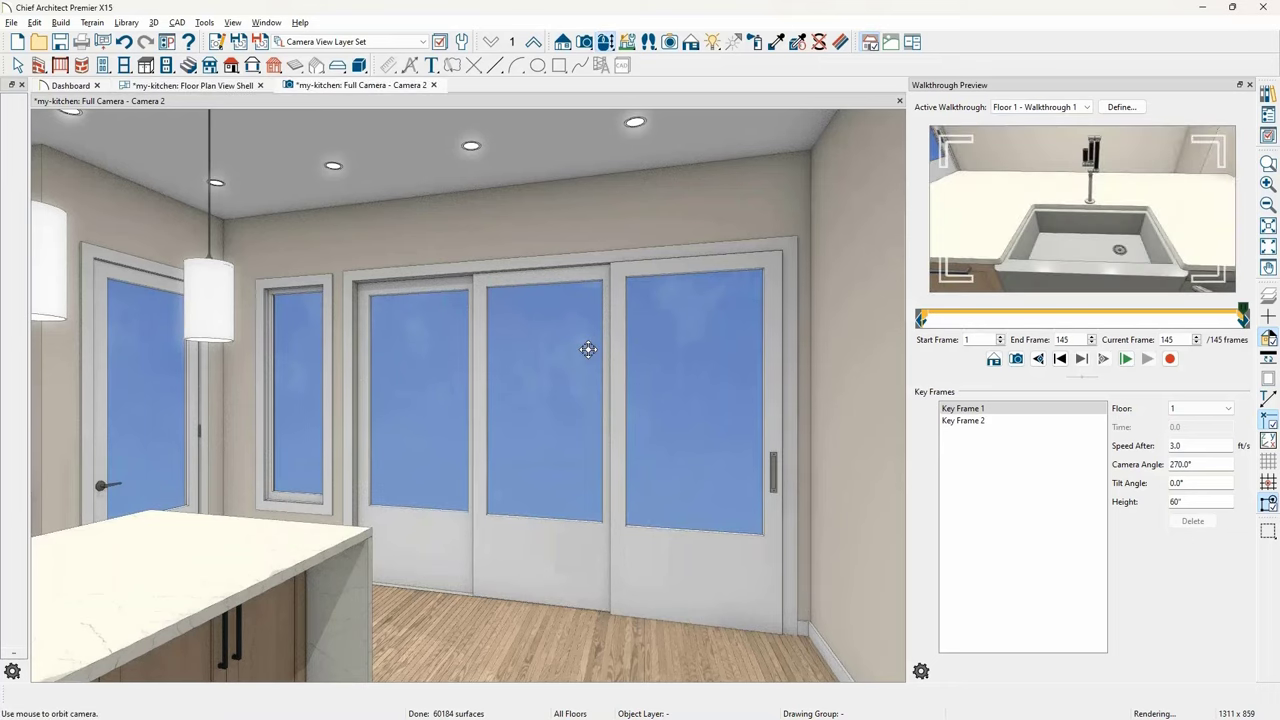
mouse_move(586, 349)
left_mouse_down()
mouse_move(568, 368)
mouse_move(600, 346)
left_mouse_up()
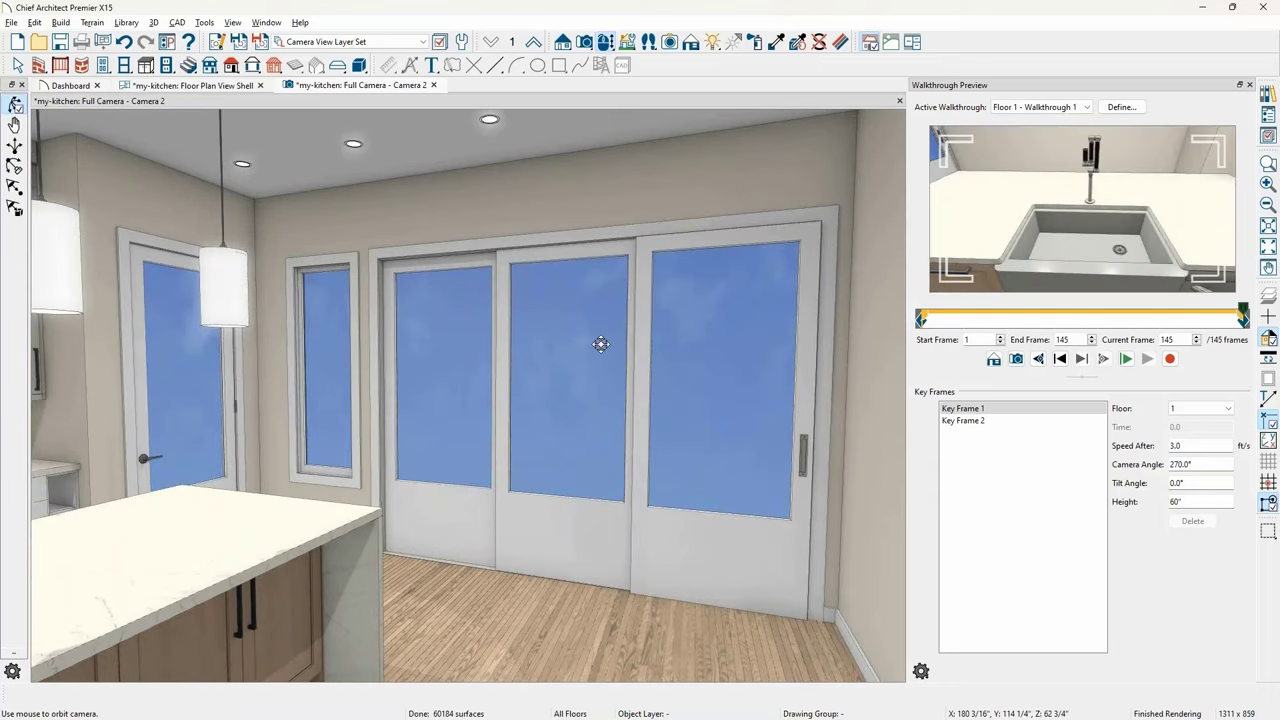
- Replace the Walkthrough Preview with the Library Browser and close the full camera view
left_click(1249, 86)
left_click(1268, 94)
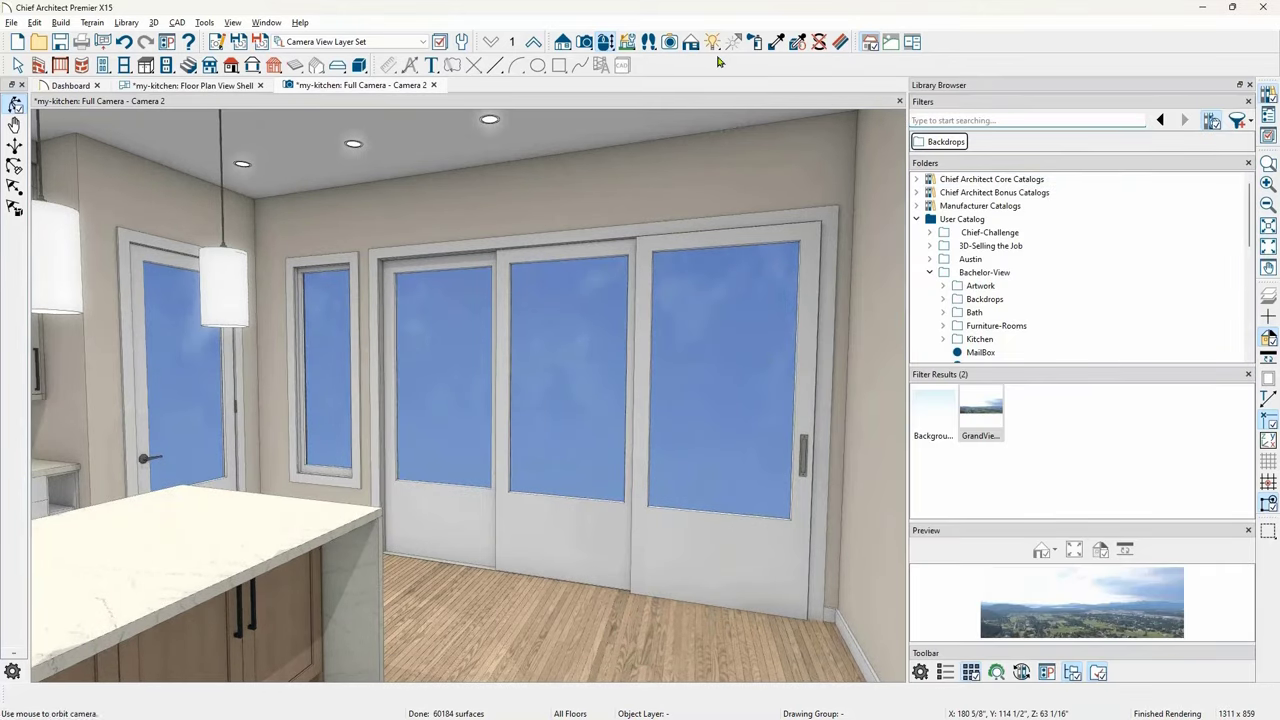
left_click(435, 86)
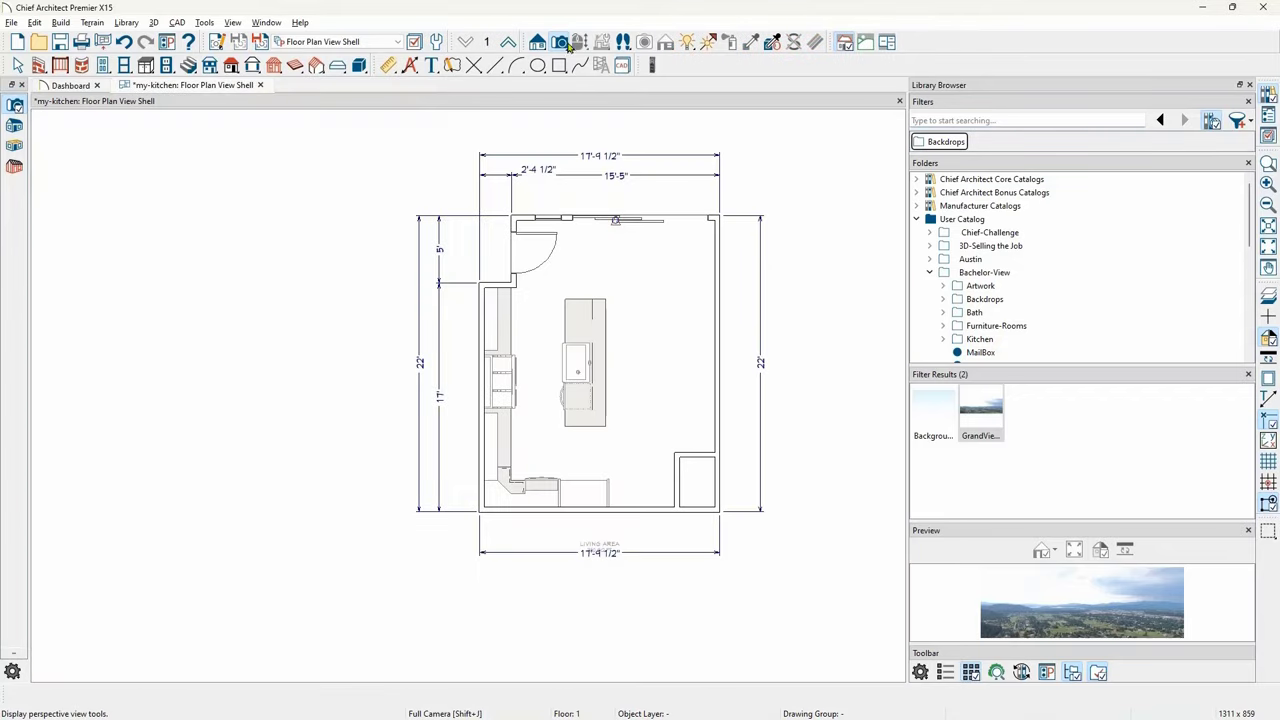
- Create a perspective full overview of the kitchen building and add a terrain perimeter around it
left_click(562, 44)
left_click(486, 257)
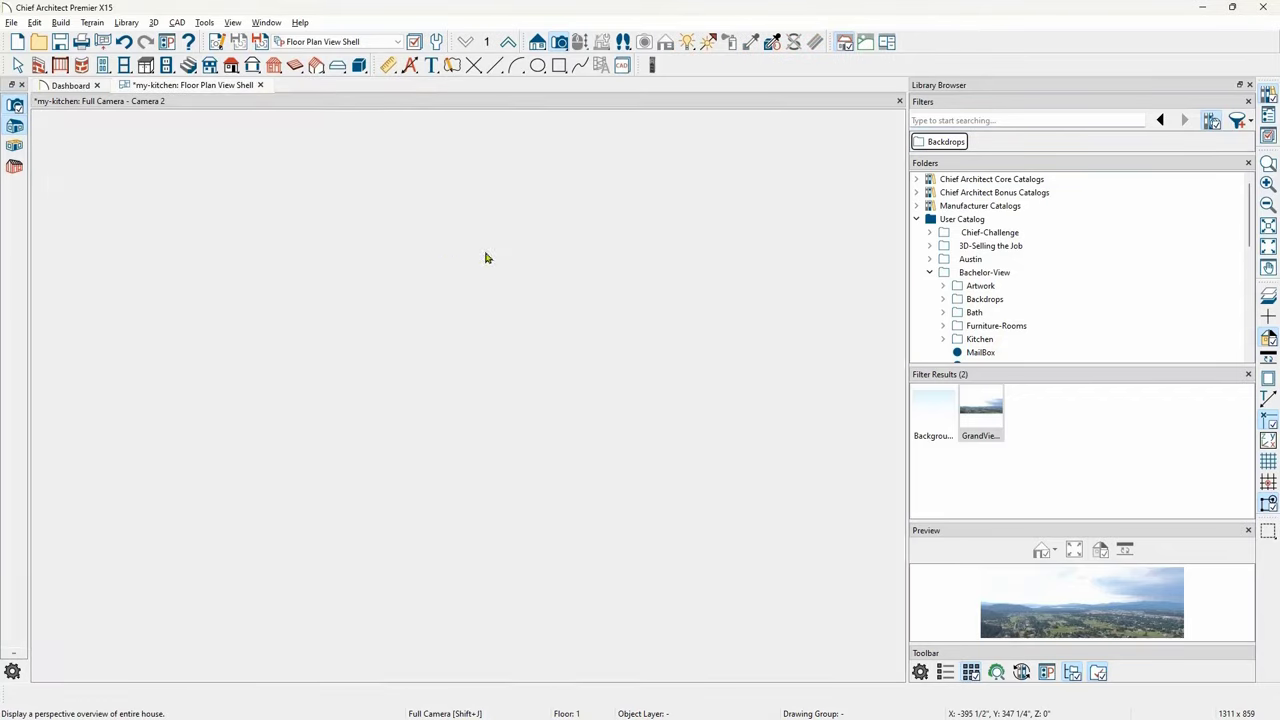
left_click_drag(569, 371, 666, 394)
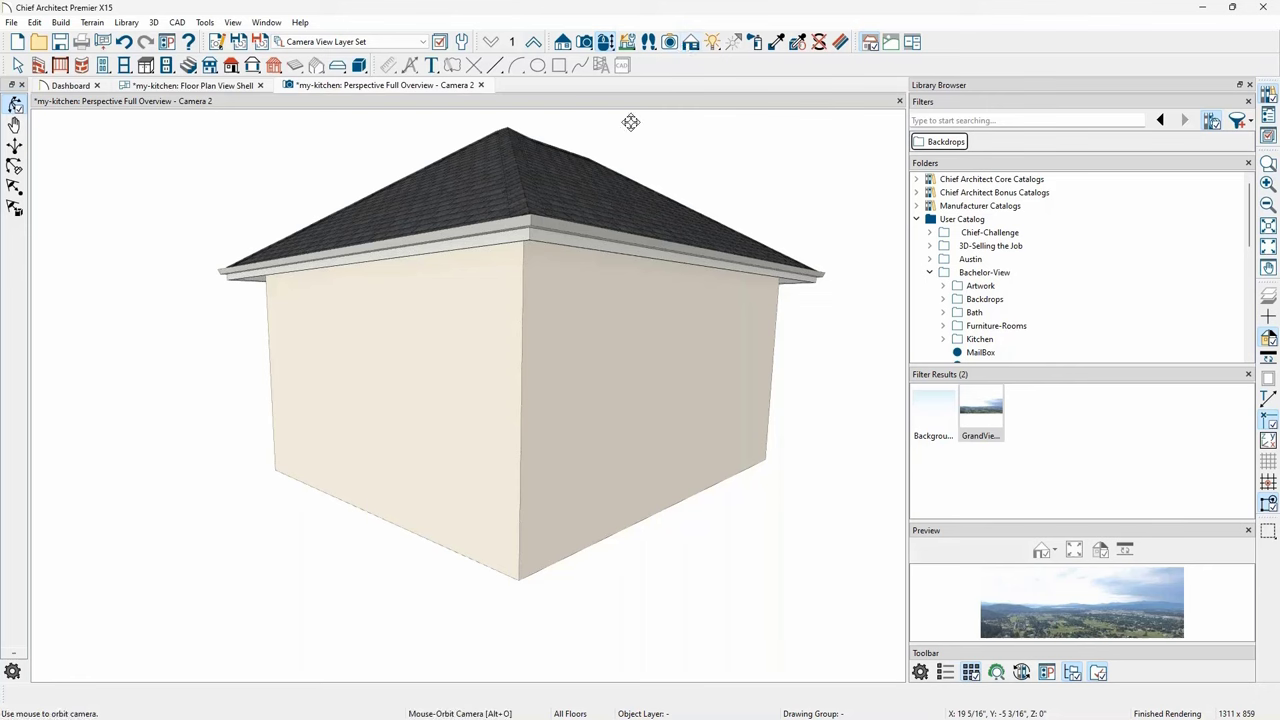
left_click(95, 24)
left_click(106, 39)
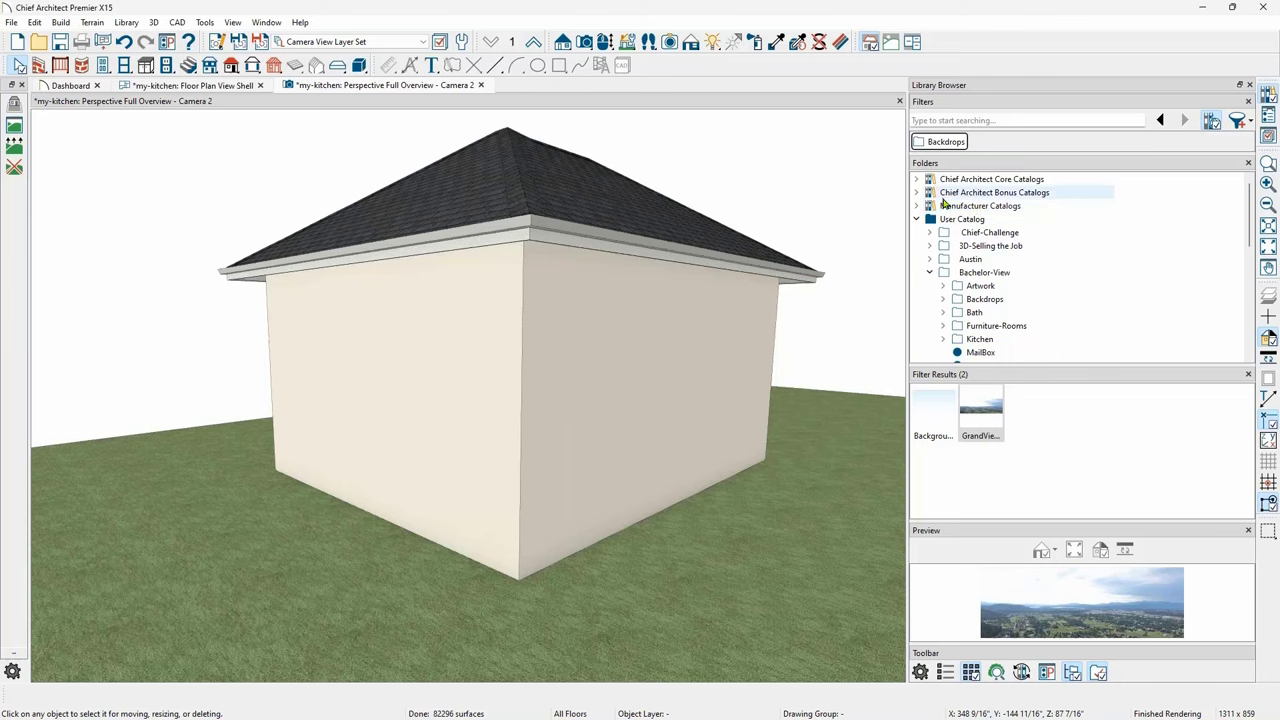
- Apply the Inlet backdrop from the Chief Architect Core Catalogs' Backdrops folder to the overview and view it without the Library Browser
left_click(916, 179)
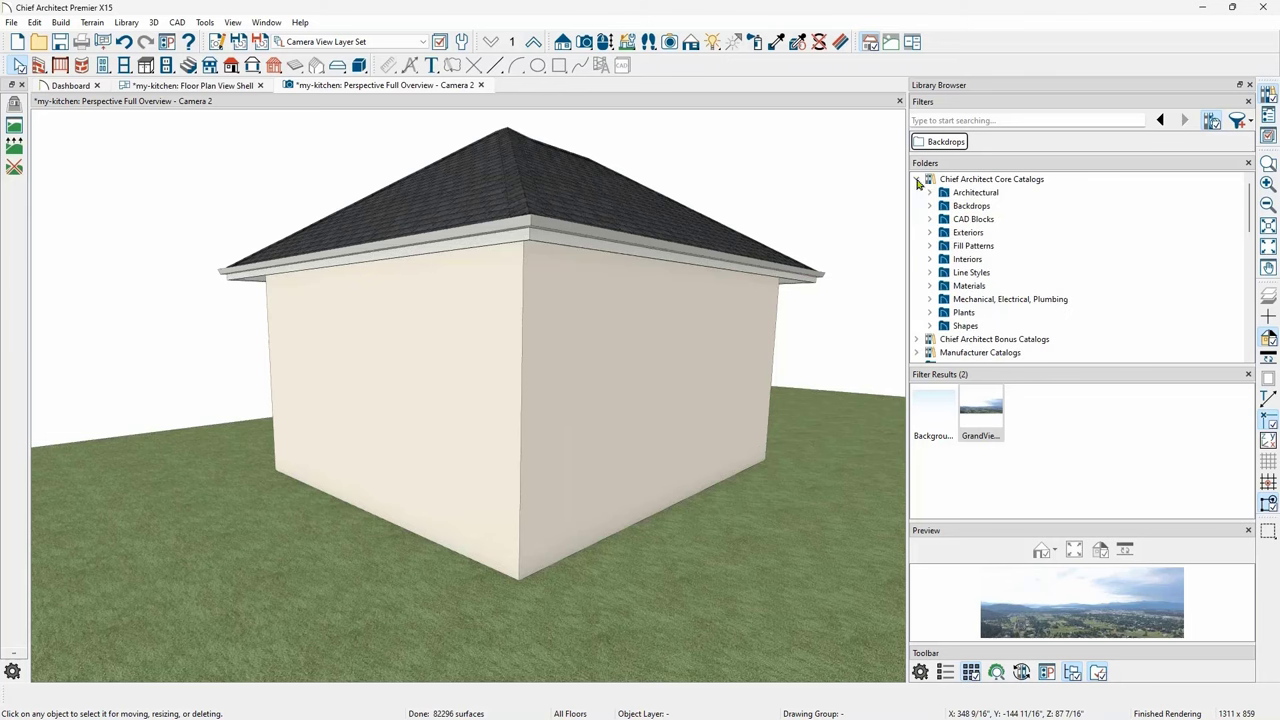
left_click(980, 206)
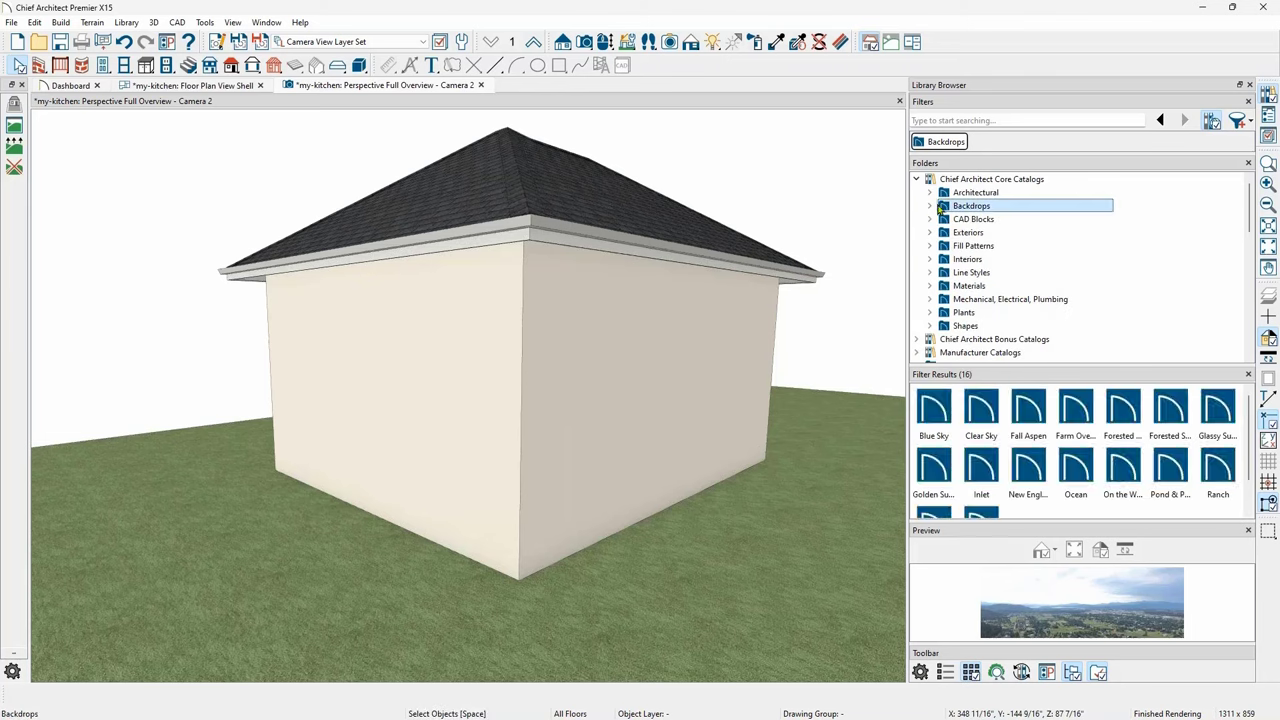
left_click(1122, 466)
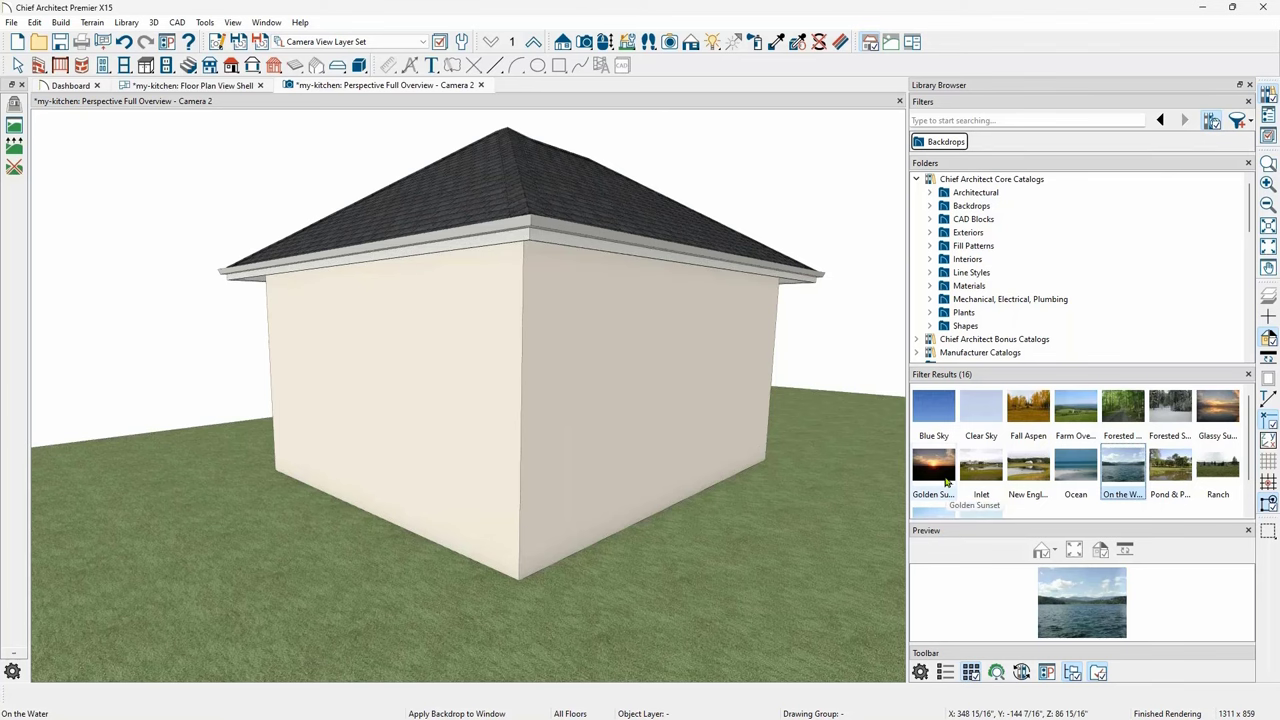
double_click(981, 467)
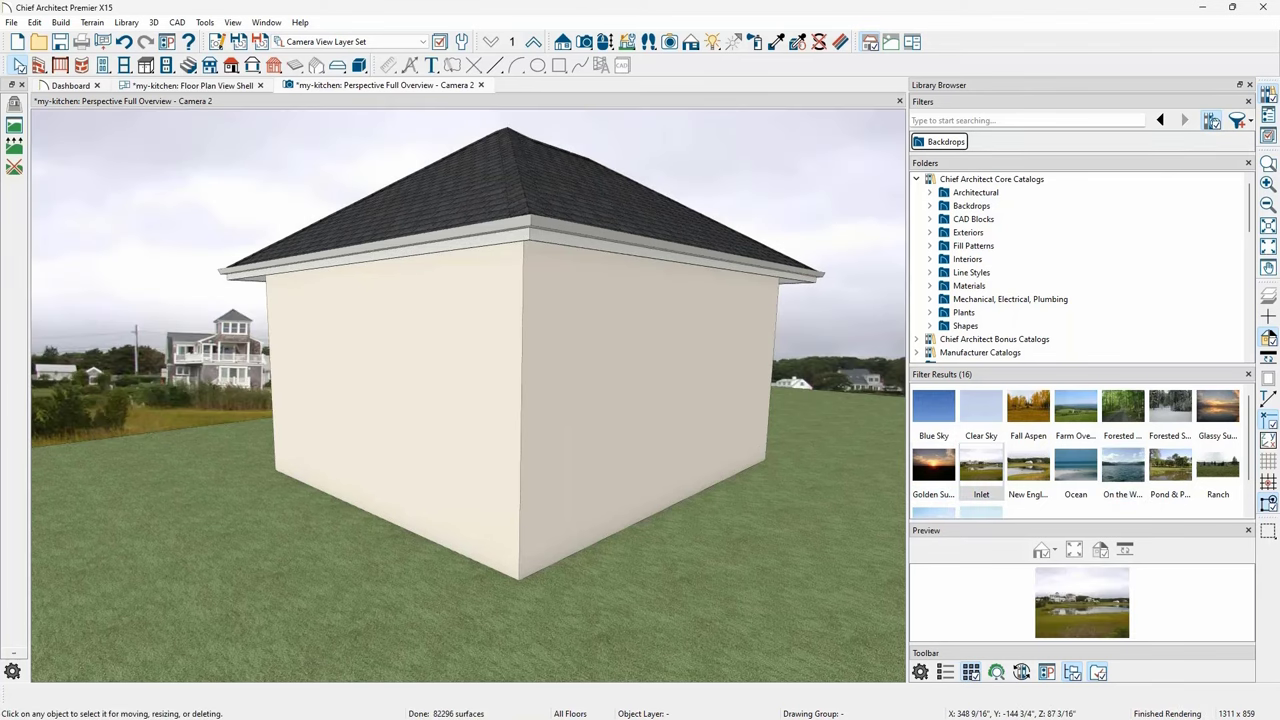
left_click(1249, 86)
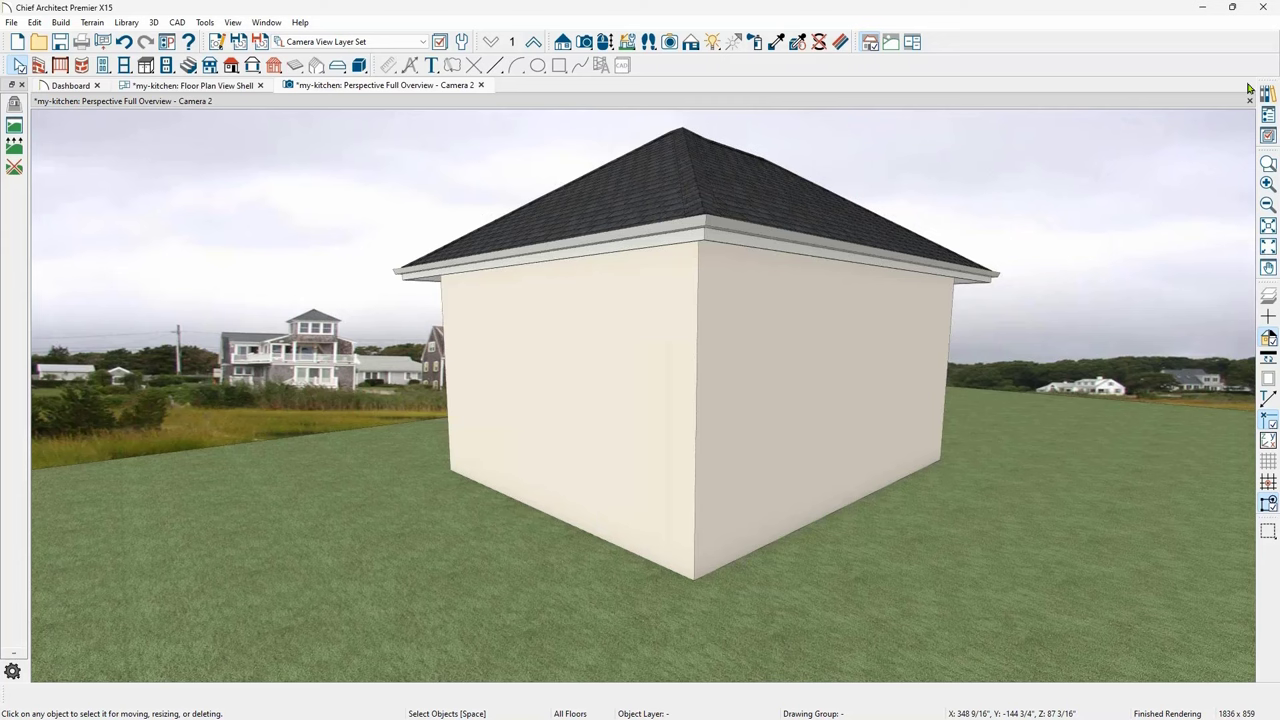
left_click(1267, 92)
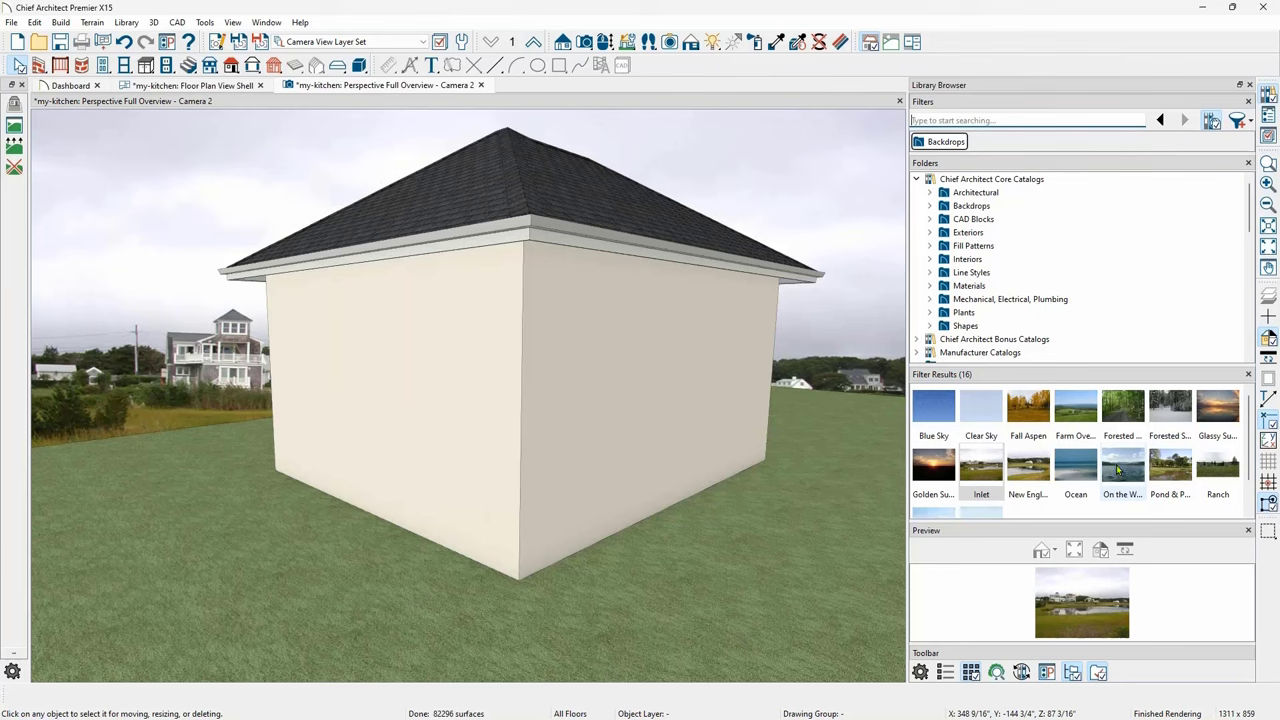
- Try the On the Water, Golden Sunset and Serene backdrops in the perspective overview
left_click_drag(1118, 470, 817, 338)
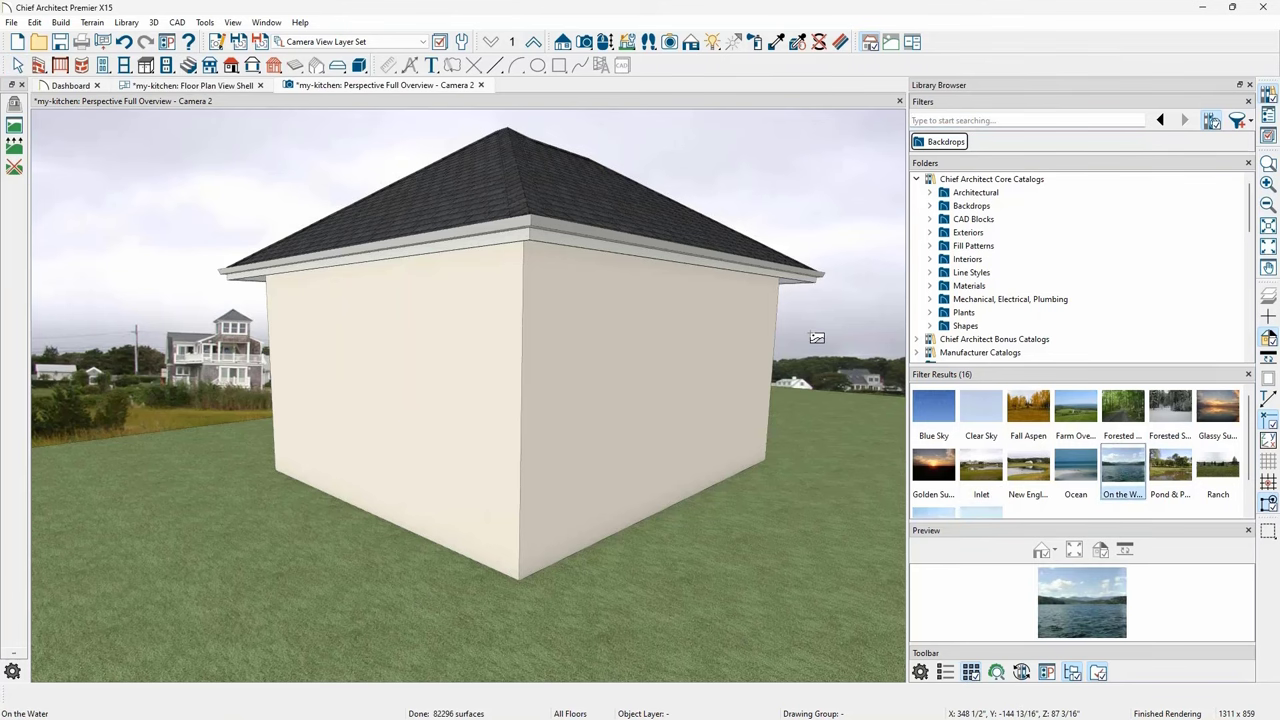
left_click(933, 466)
left_click_drag(841, 370, 841, 370)
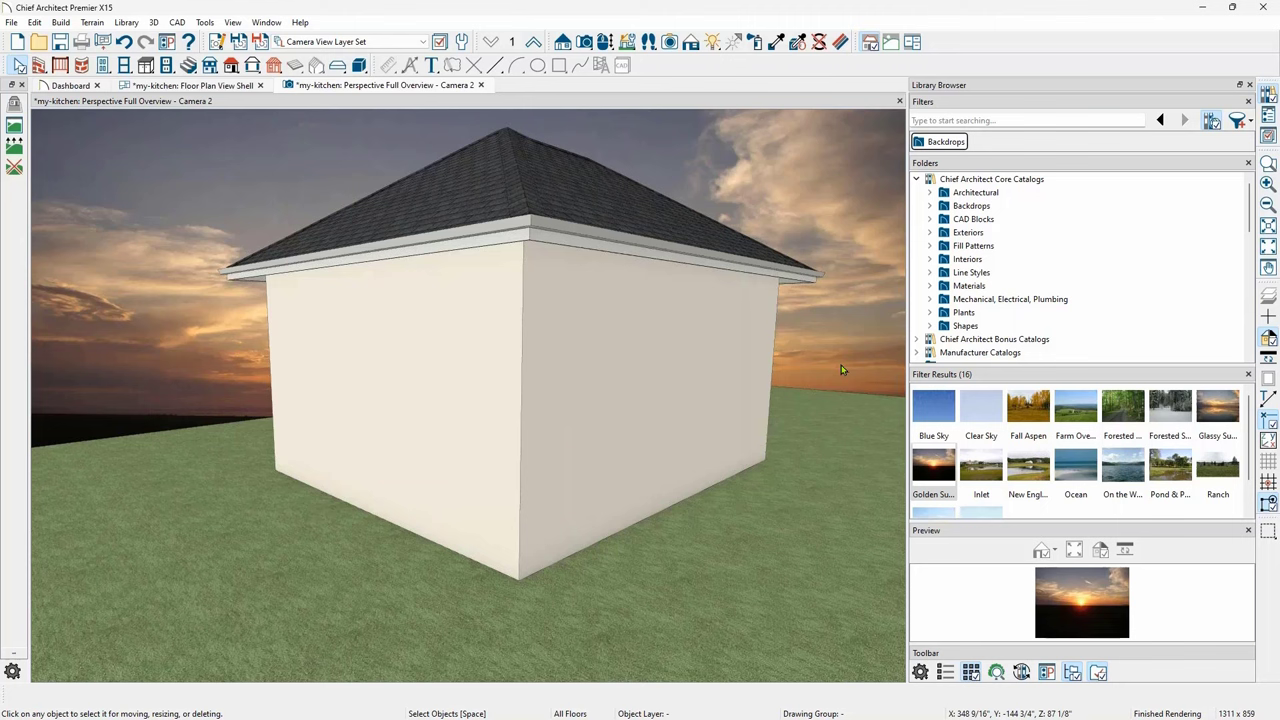
scroll(1186, 414, "down", 1)
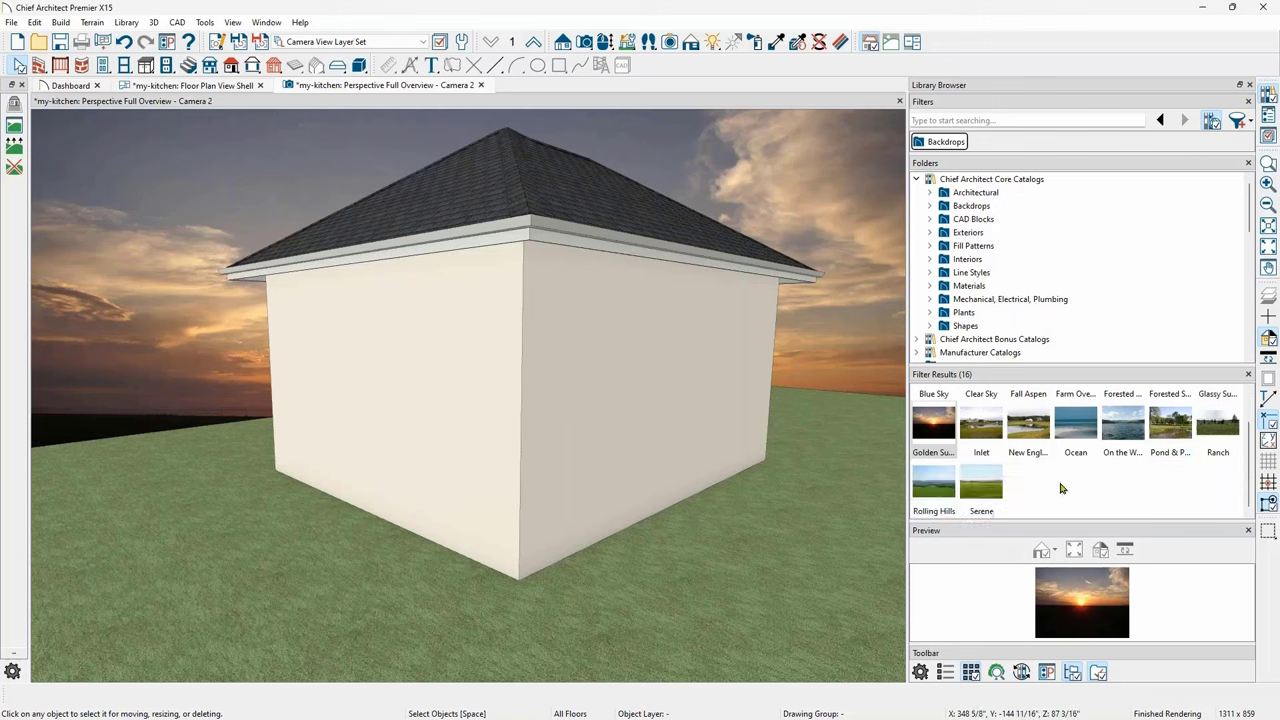
left_click(984, 500)
left_click(814, 369)
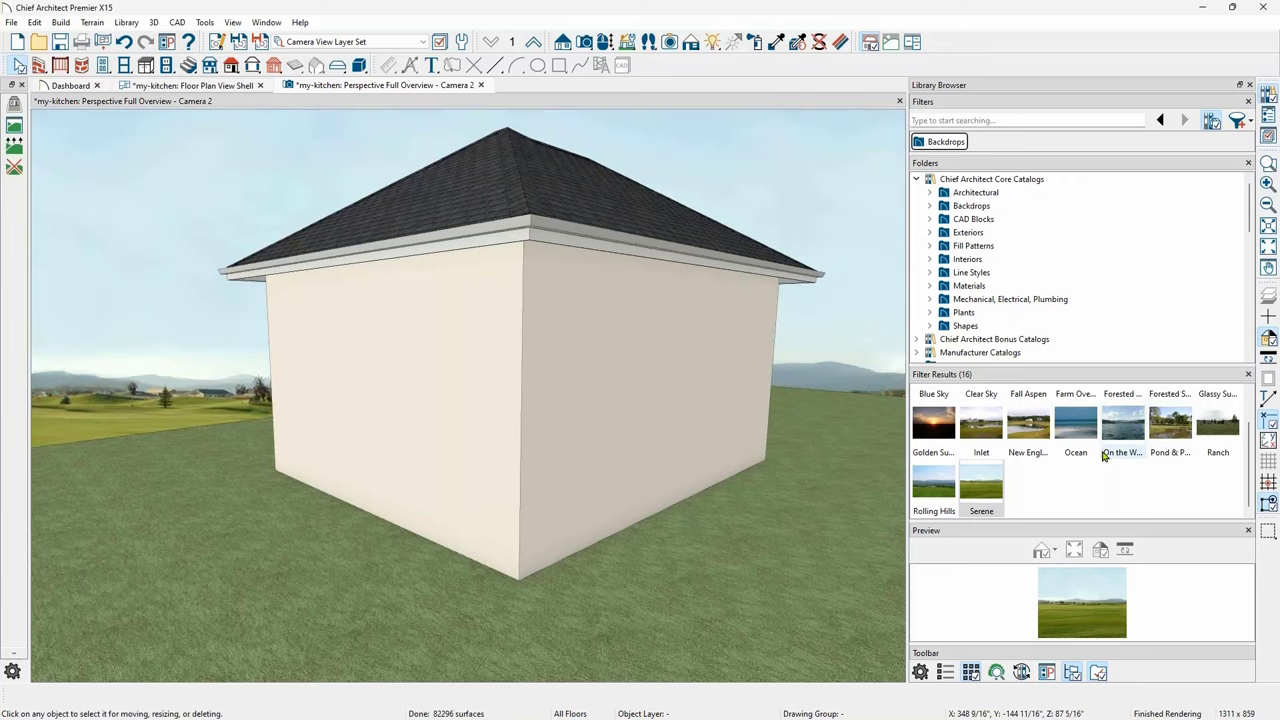
- Apply the Rolling Hills backdrop to the overview, then close the Library Browser
left_click(936, 486)
left_click(828, 325)
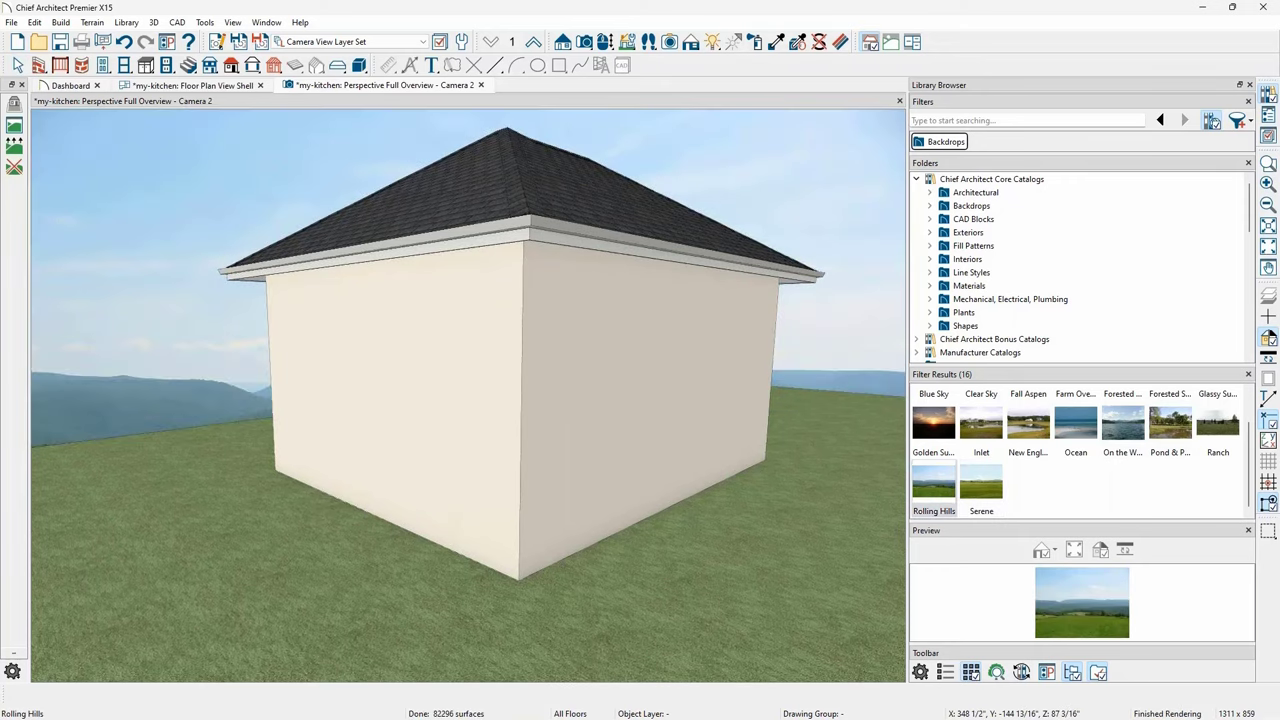
left_click(1249, 85)
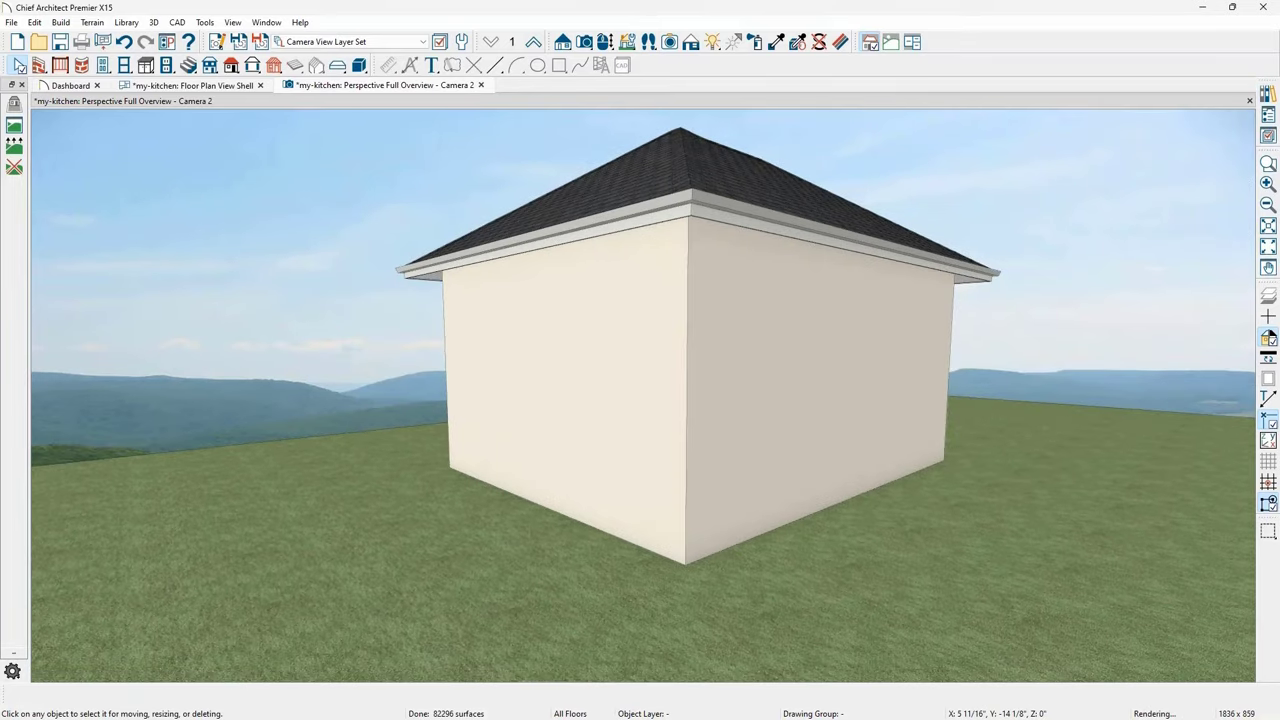
left_click_drag(994, 458, 997, 431)
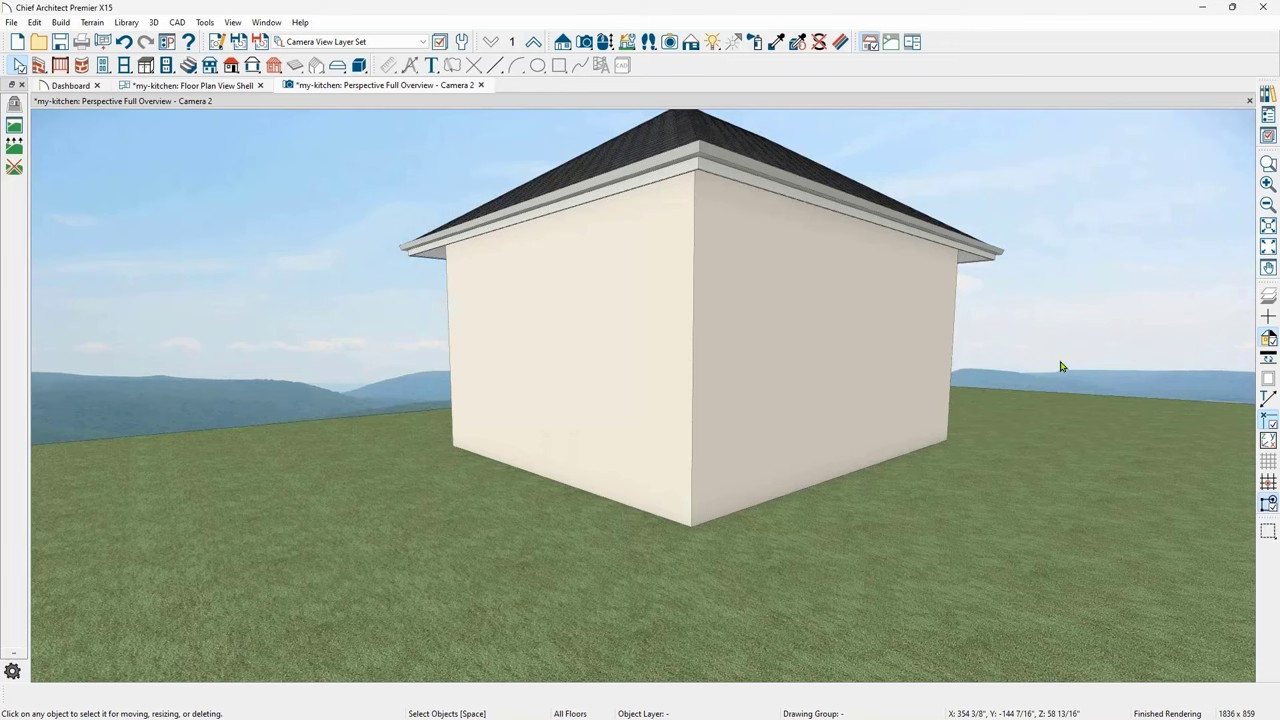
middle_click_drag(1062, 367, 1034, 569)
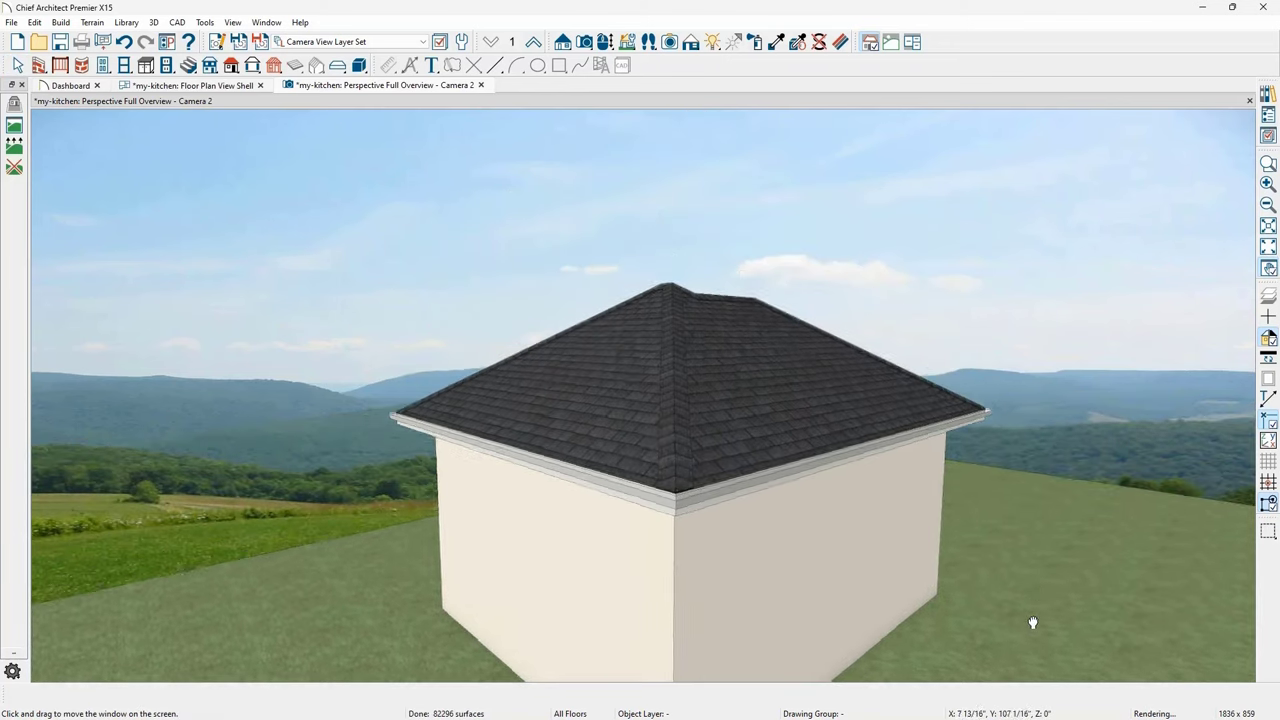
middle_click_drag(1033, 622, 1009, 531)
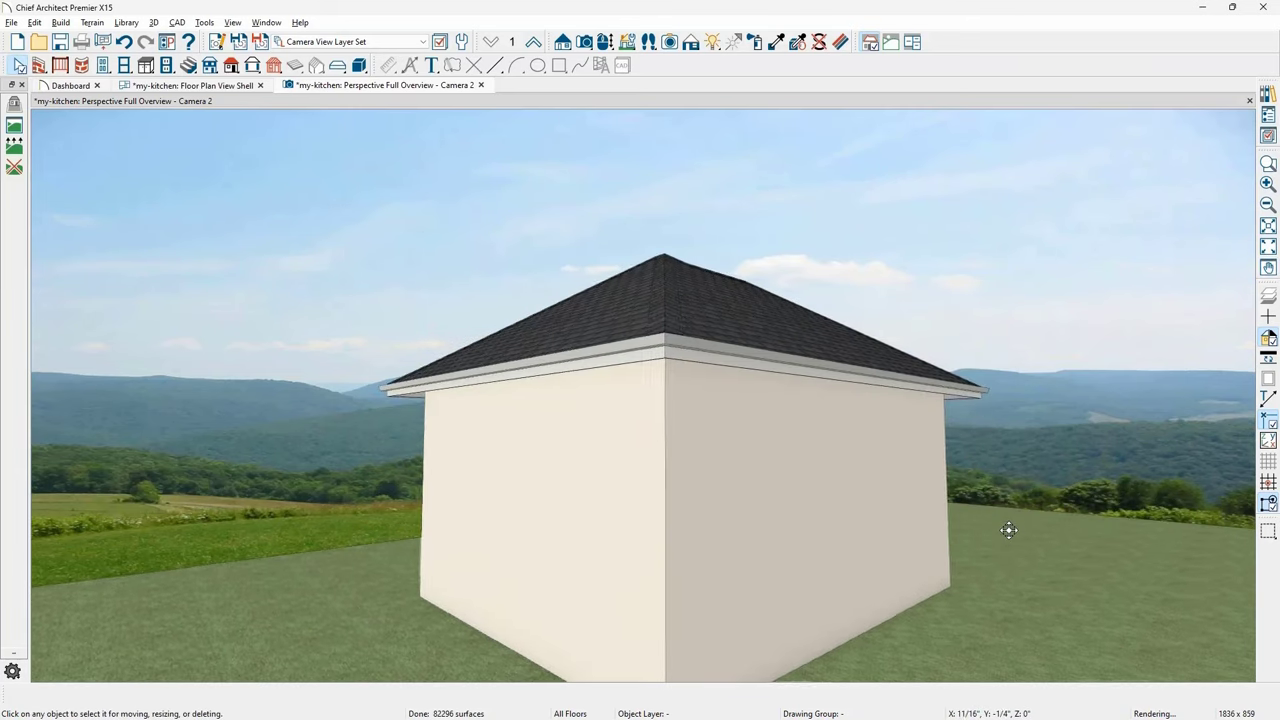
- Enable Extend Terrain to Horizon in the Perspective Full Overview specification and apply it
left_click(216, 44)
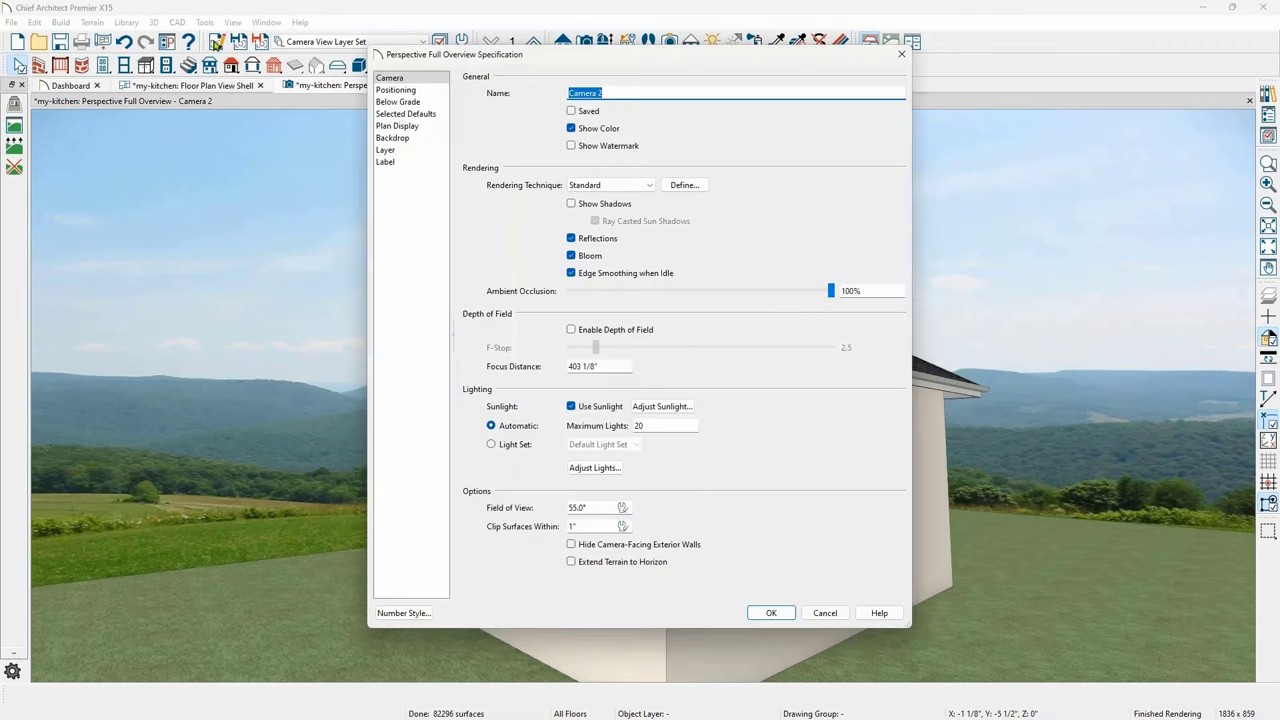
left_click(571, 562)
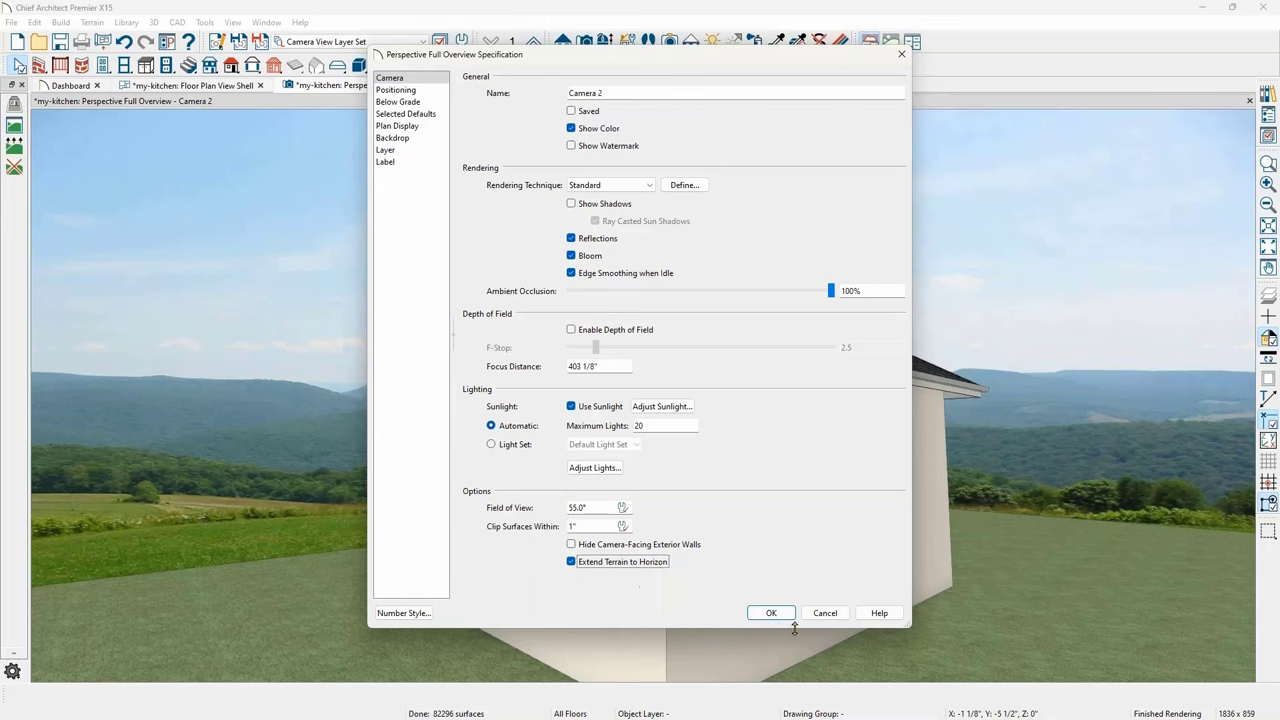
left_click(782, 615)
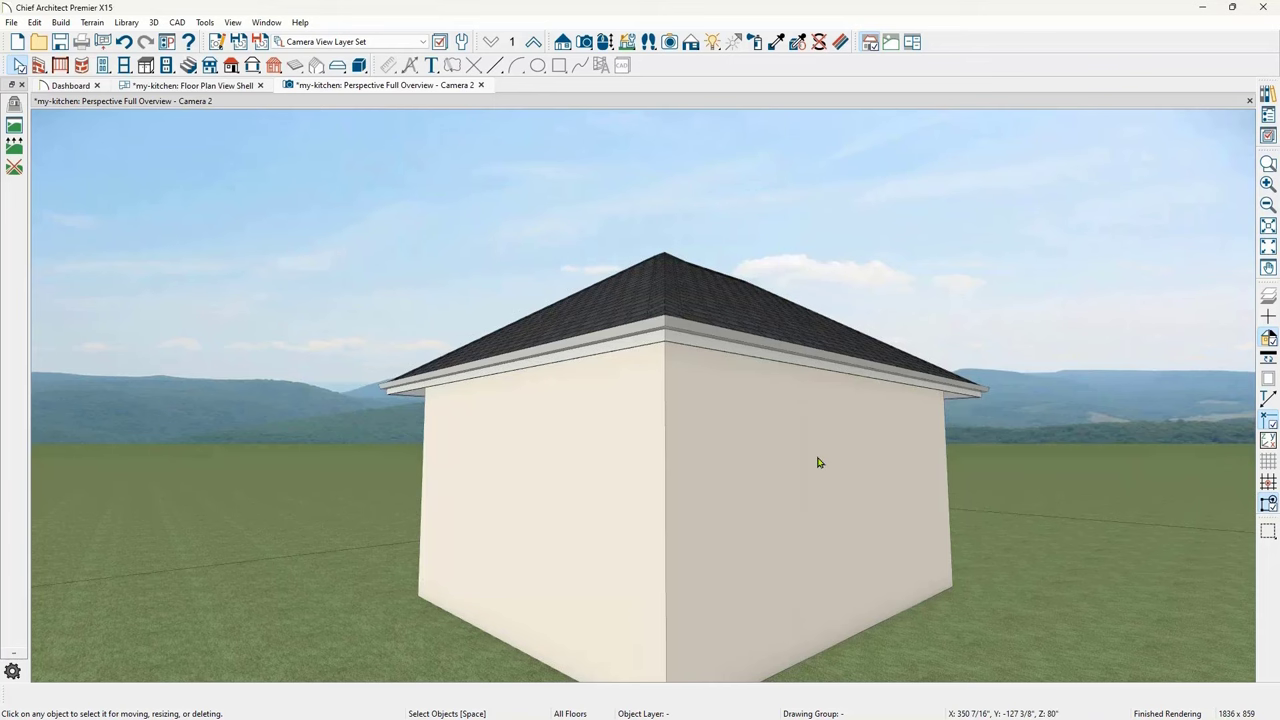
middle_click_drag(820, 463, 803, 538)
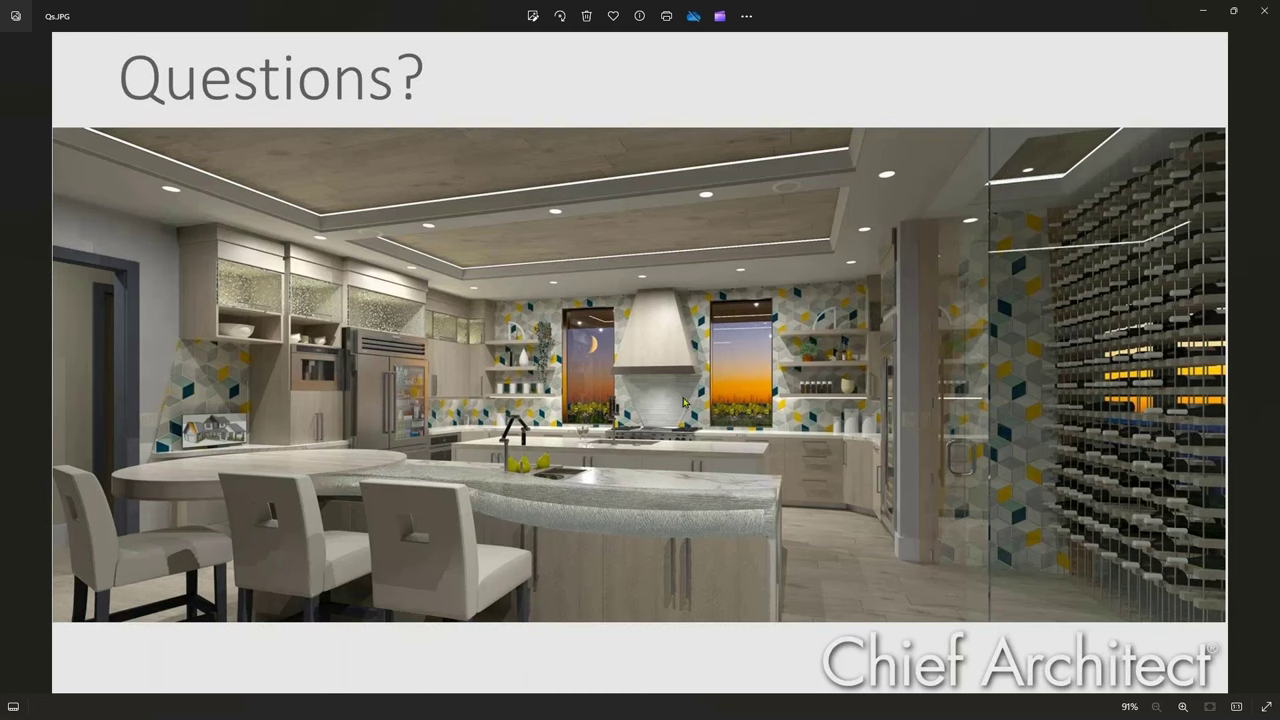
key("Right")
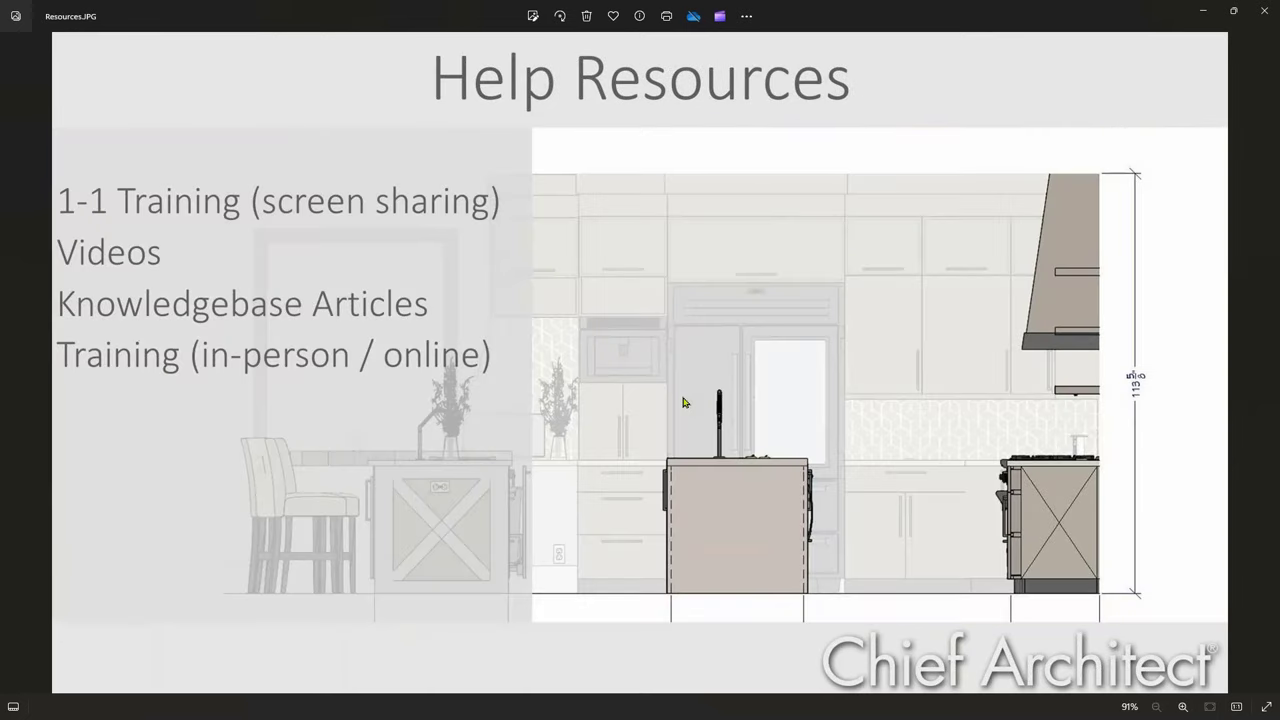
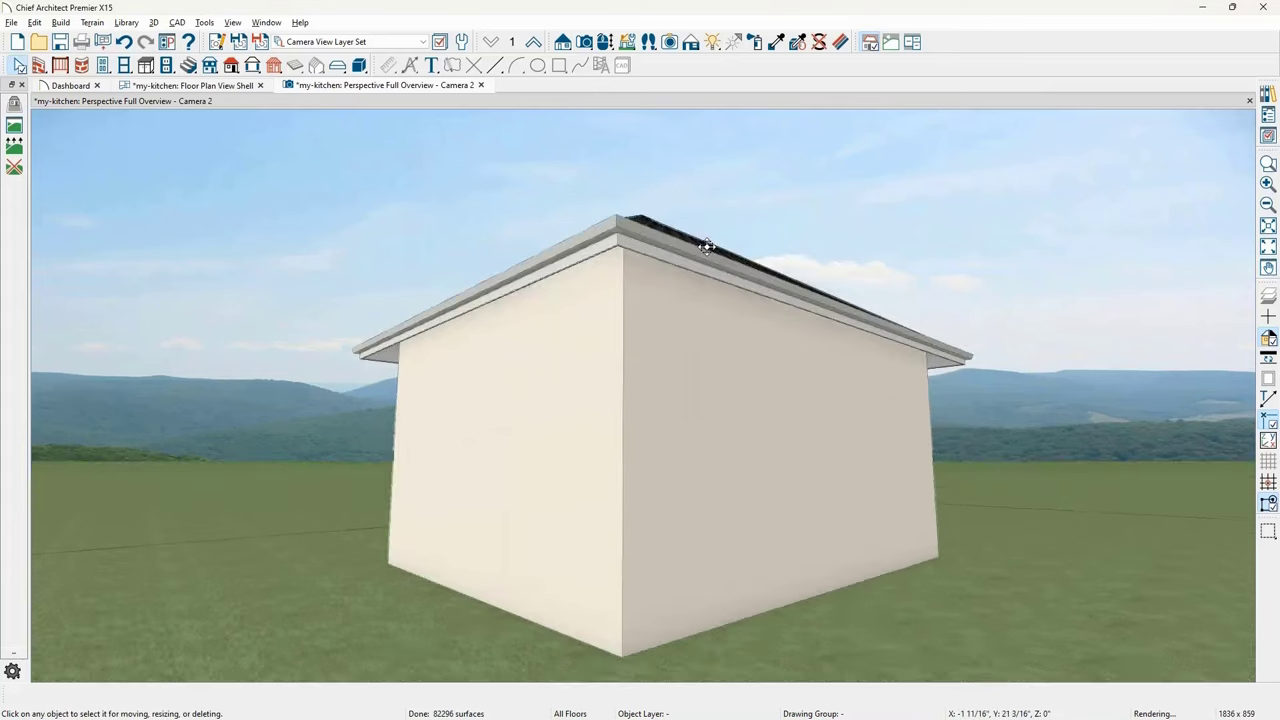
- Close the perspective overview and switch the kitchen plan's saved plan view to Electrical Plan View
left_click(481, 85)
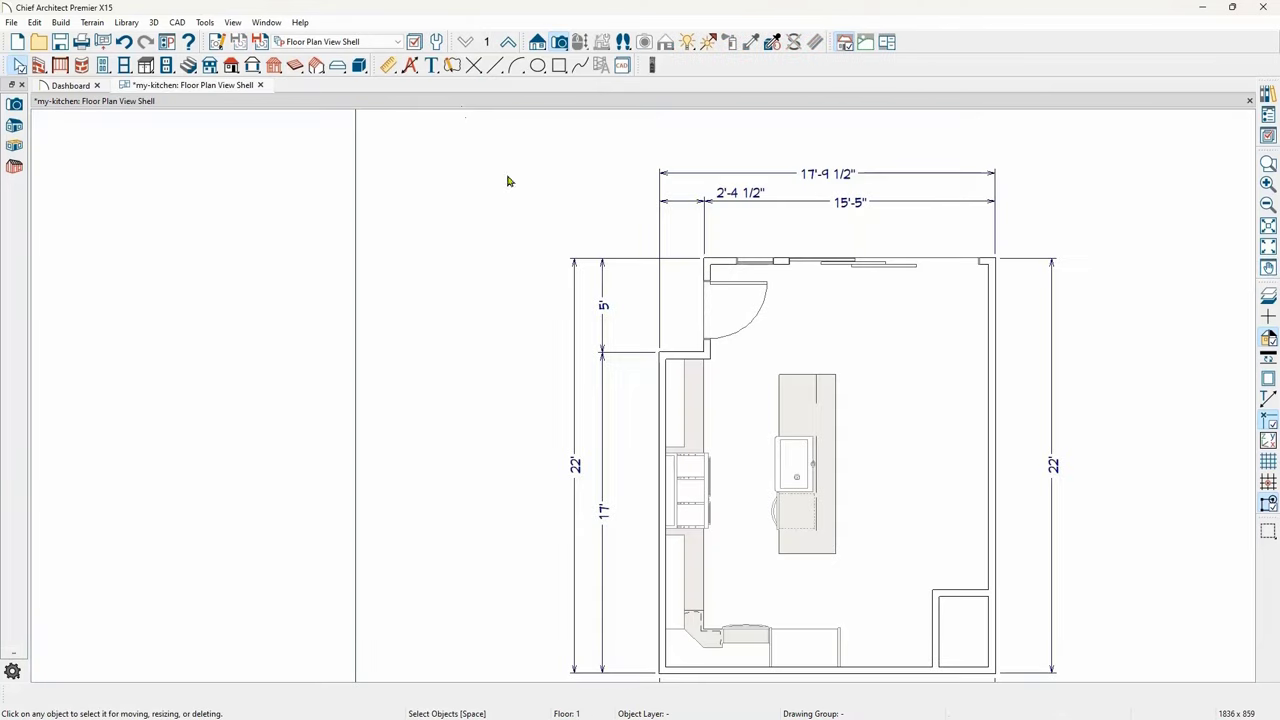
middle_click_drag(723, 314, 612, 266)
left_click(360, 41)
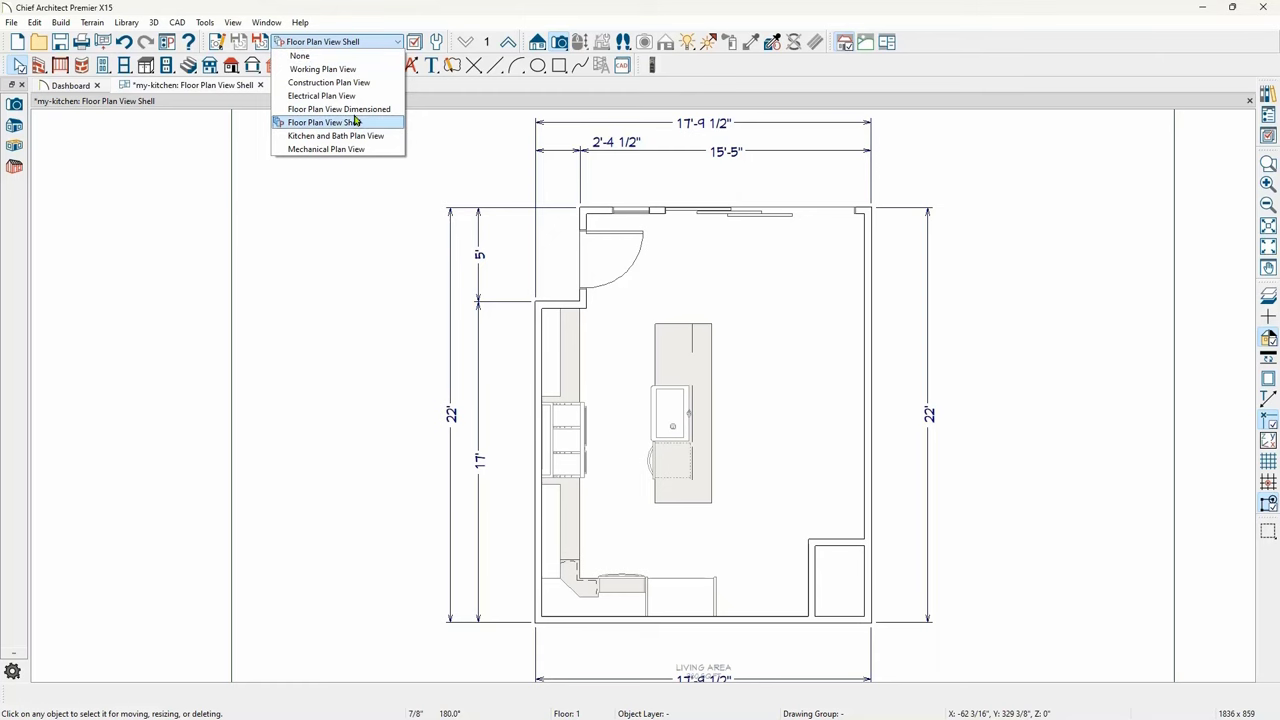
left_click(325, 95)
- Examine the light strips along the wall cabinets and the fixtures around the island in the electrical plan
scroll(836, 454, "up", 1)
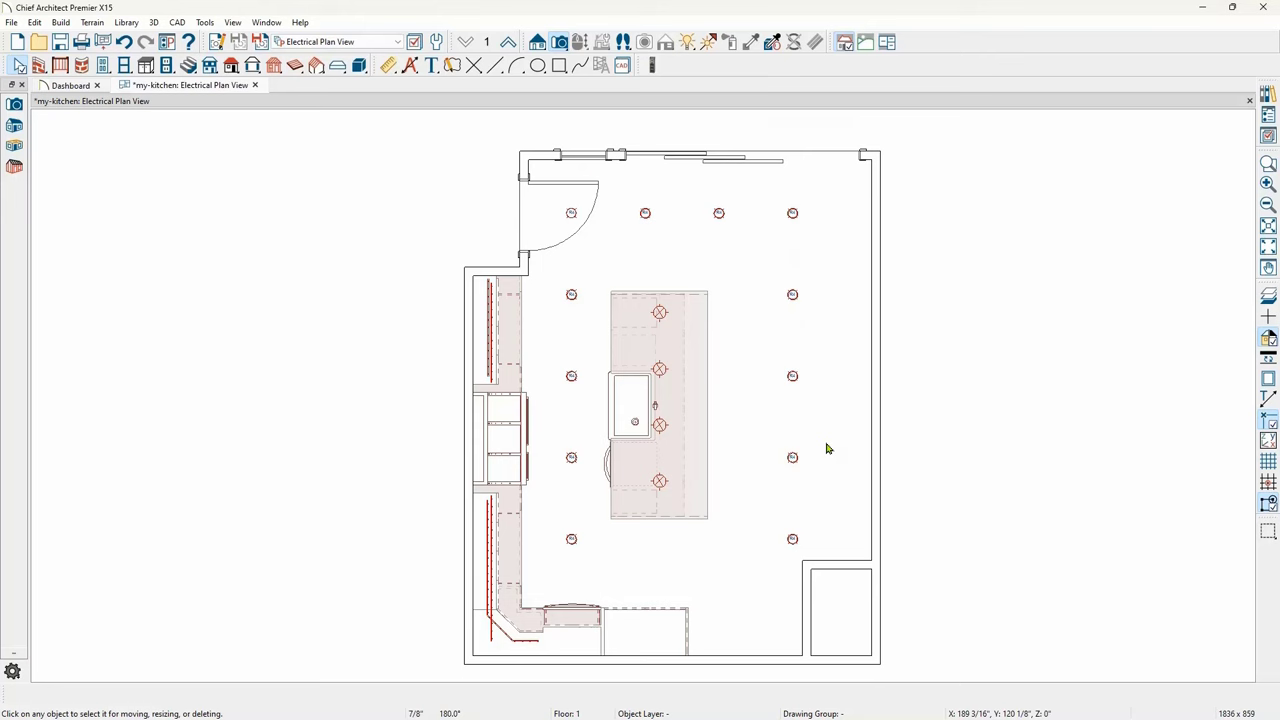
scroll(490, 285, "up", 3)
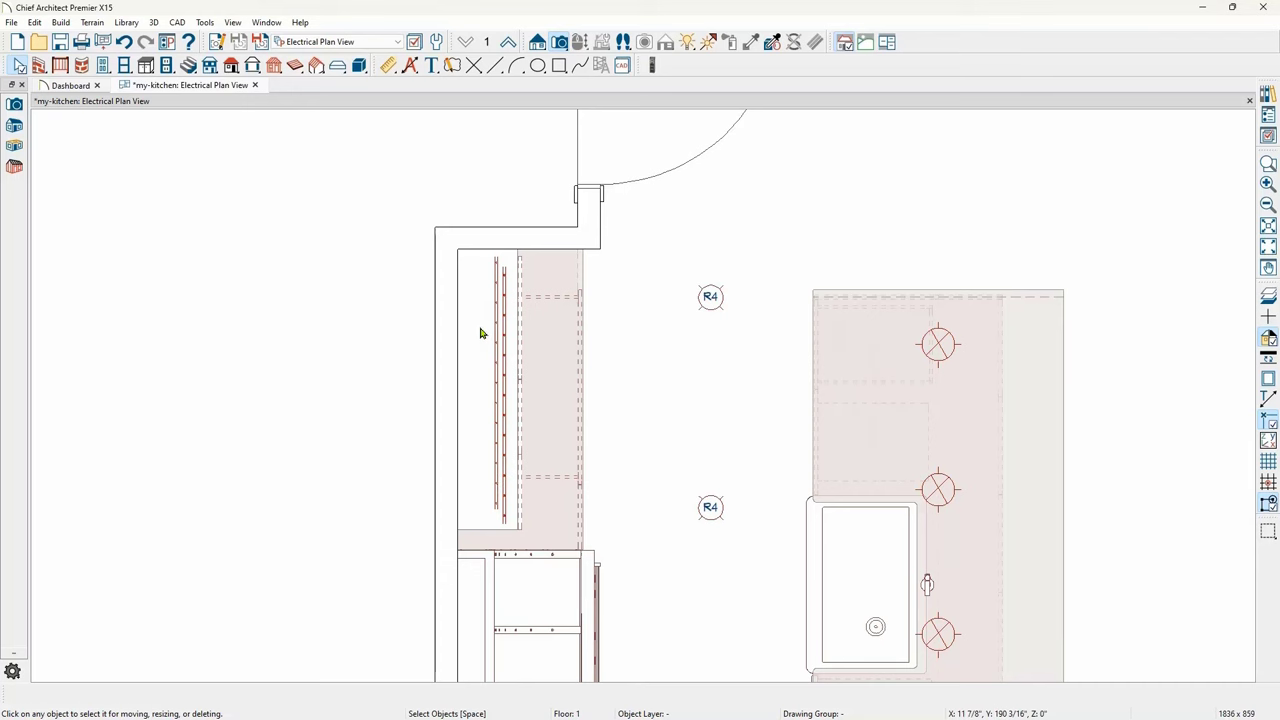
scroll(488, 300, "up", 3)
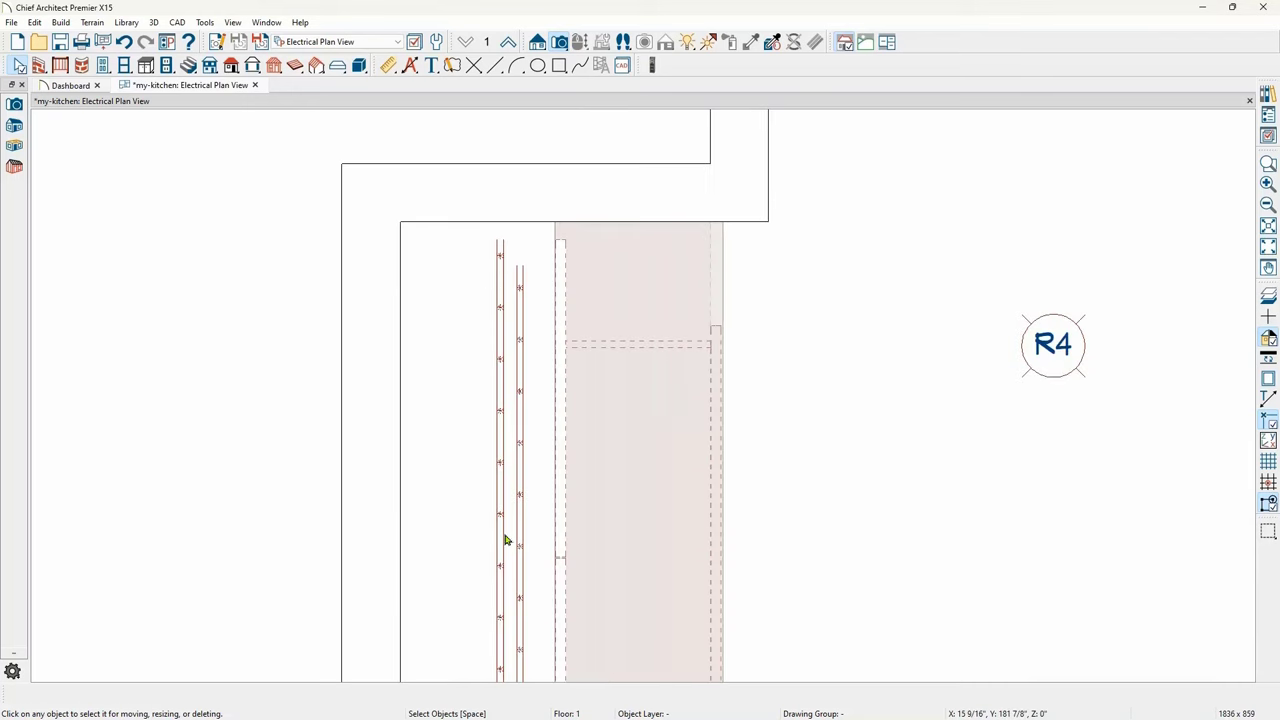
scroll(451, 474, "down", 5)
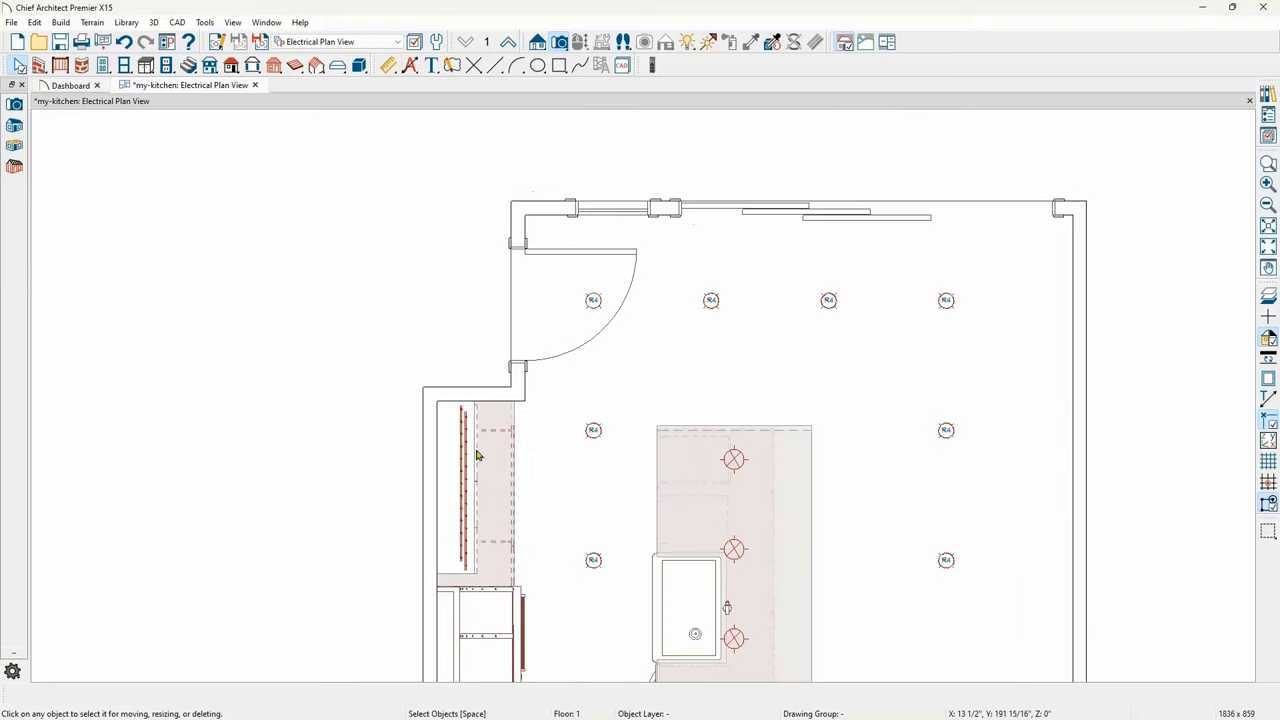
middle_click_drag(637, 414, 551, 289)
scroll(551, 289, "down", 1)
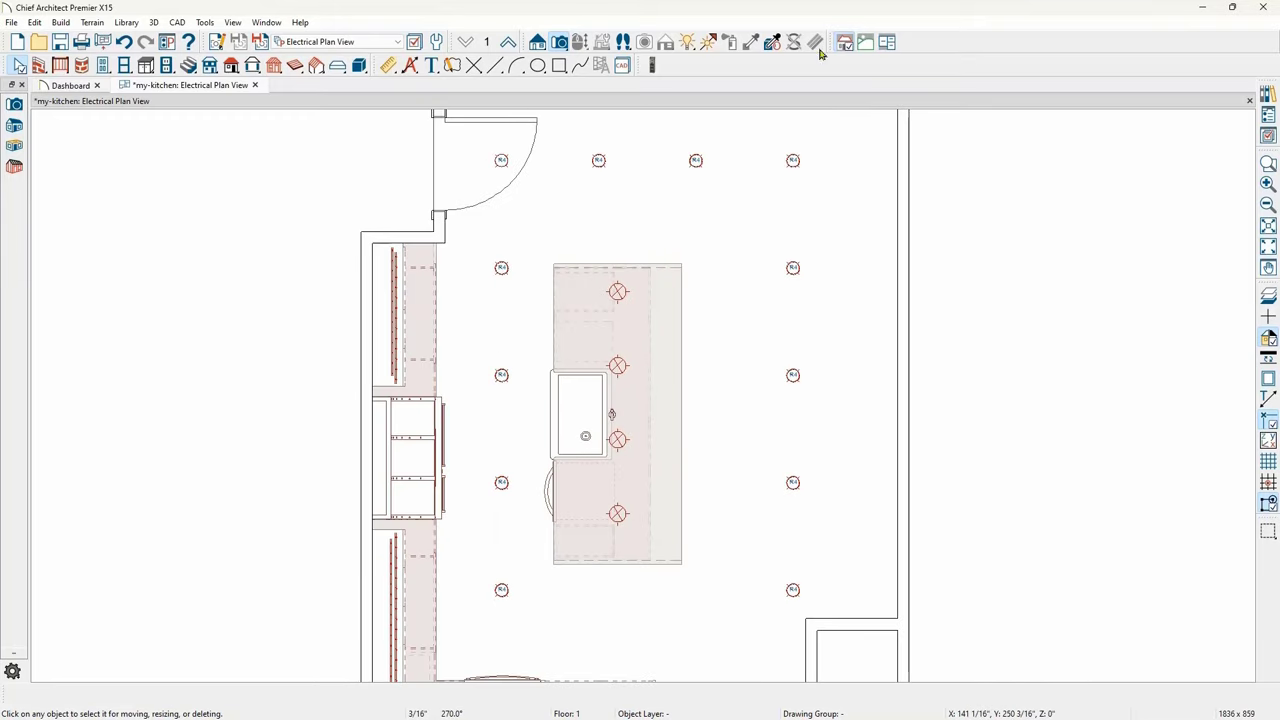
- Create a full camera view from beside the recessed light at the room's upper-right corner, looking diagonally toward the island and range hood
left_click(559, 44)
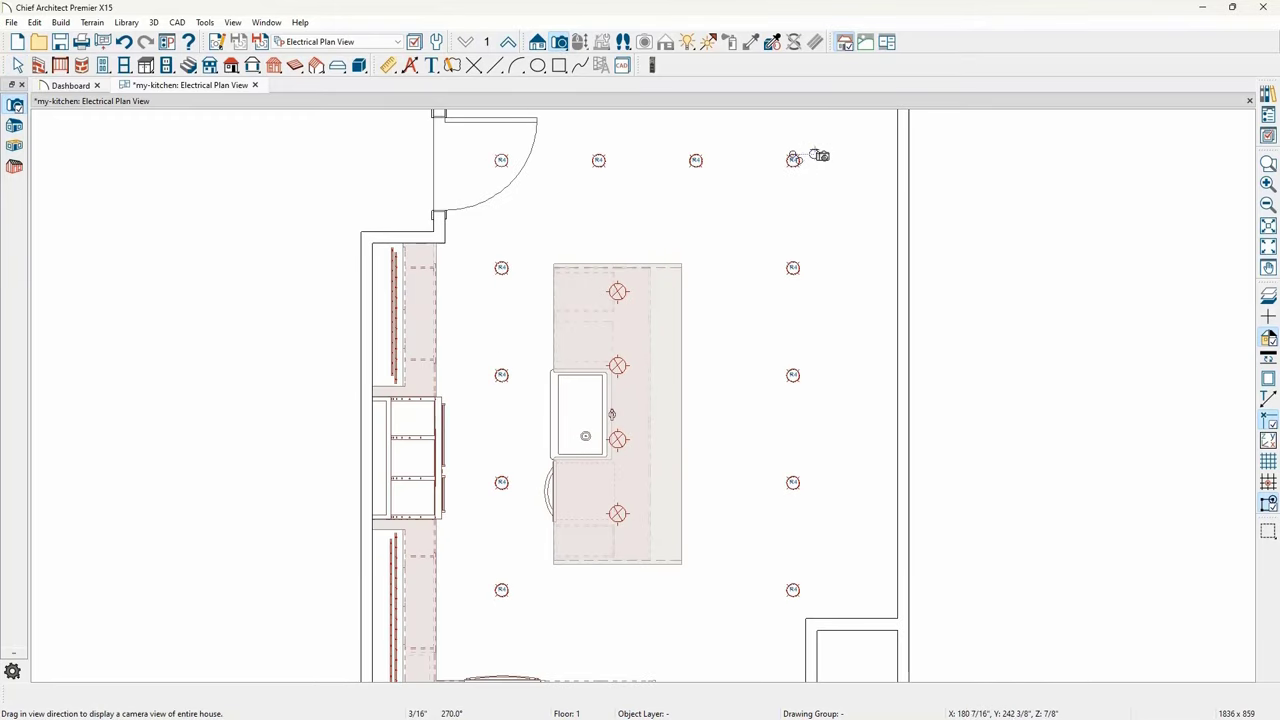
left_click_drag(810, 157, 686, 294)
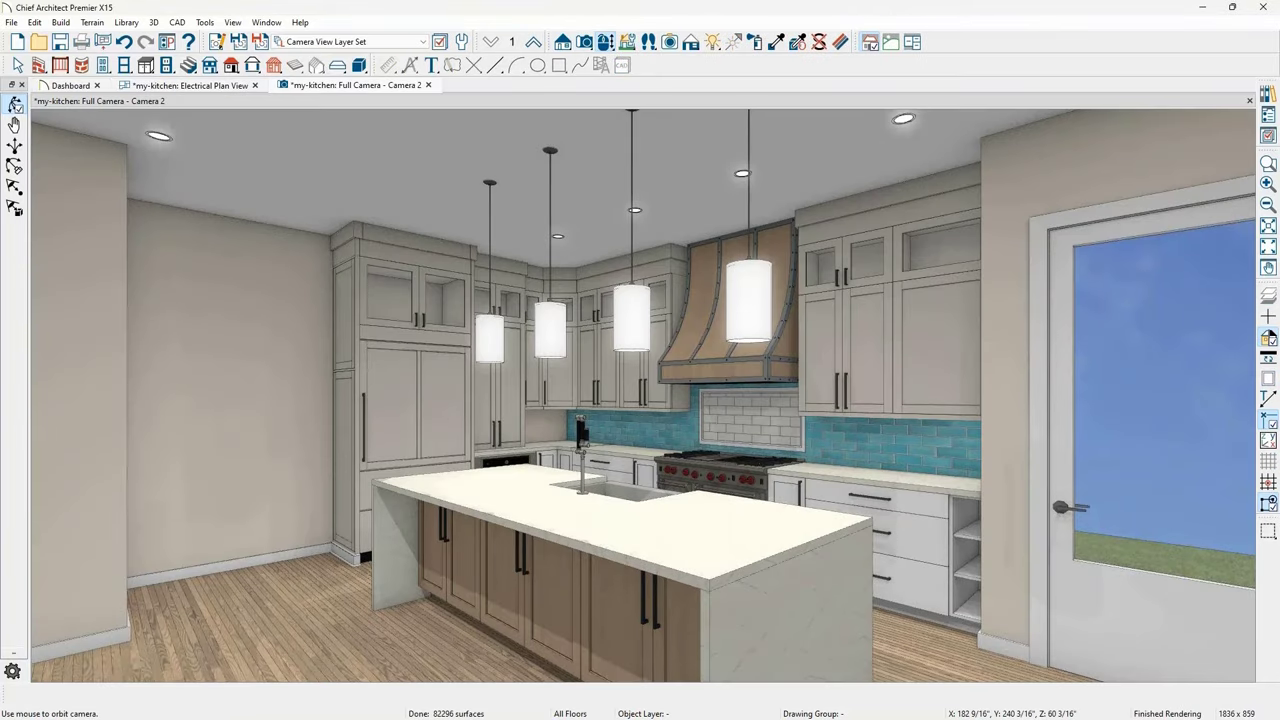
left_click_drag(680, 343, 707, 341)
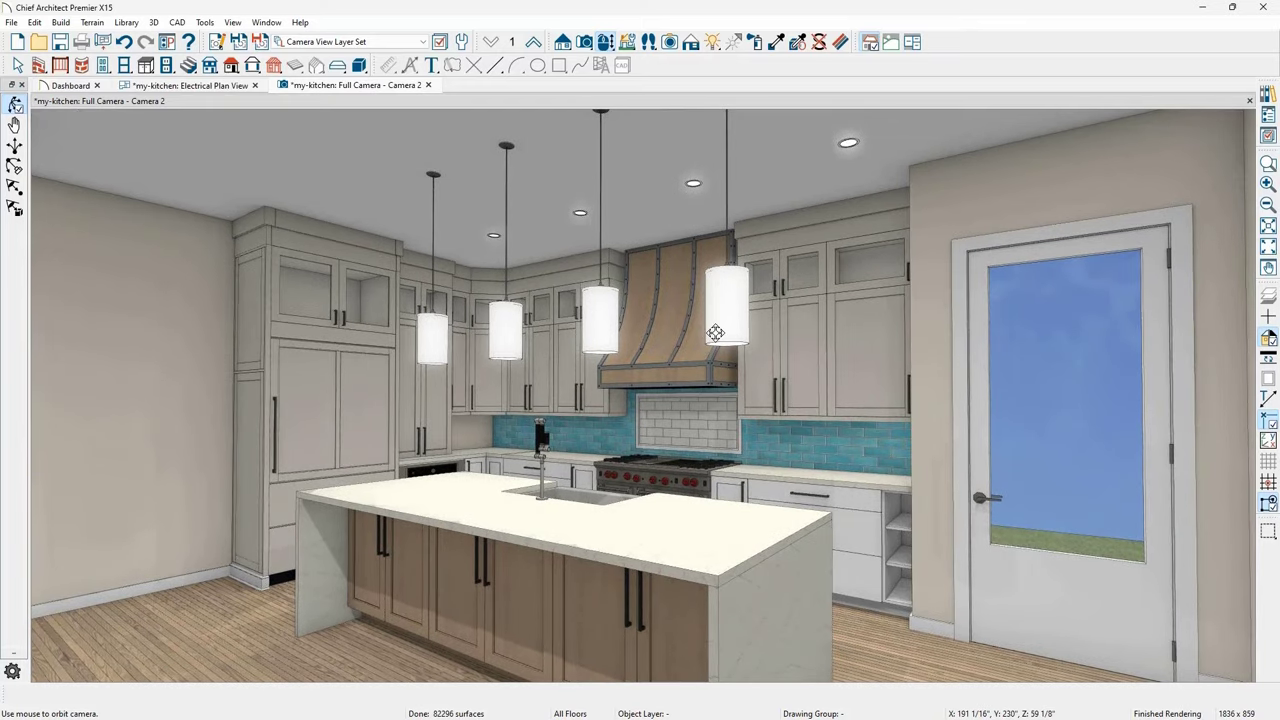
- Select the island pendant nearest the glass door and examine its option for switching the light off
key("space")
left_click(730, 328)
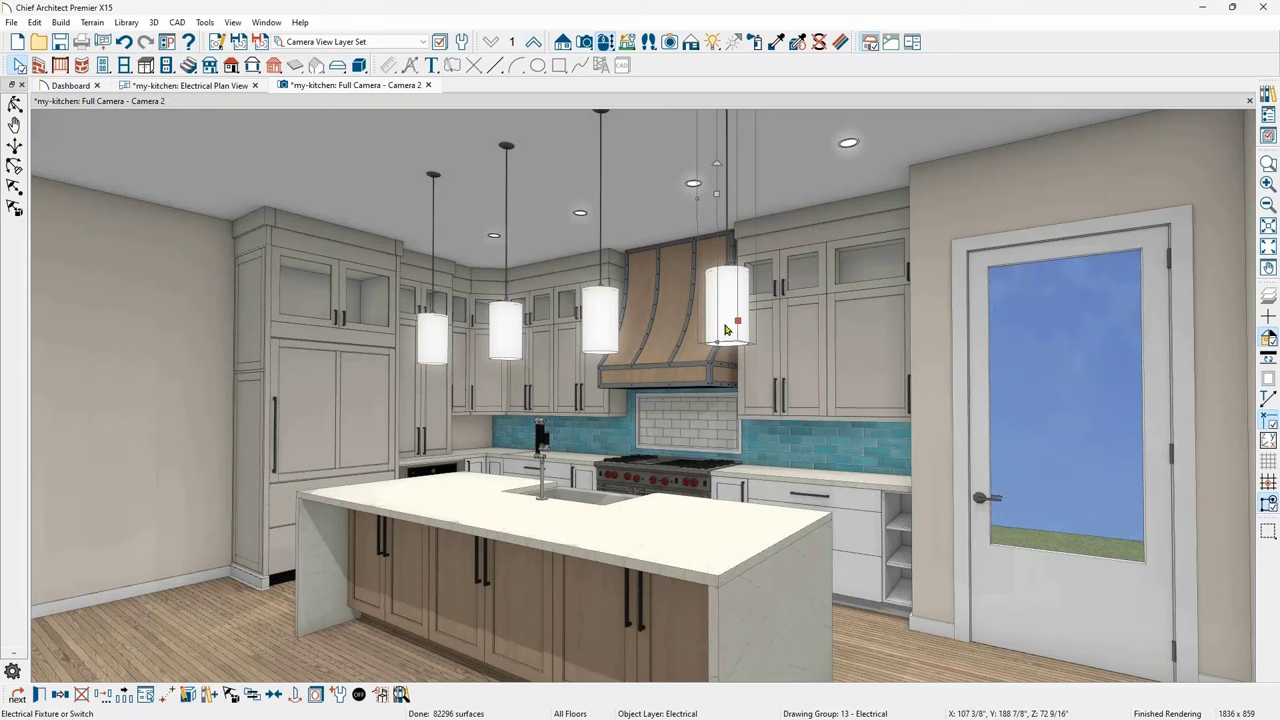
left_click(359, 694)
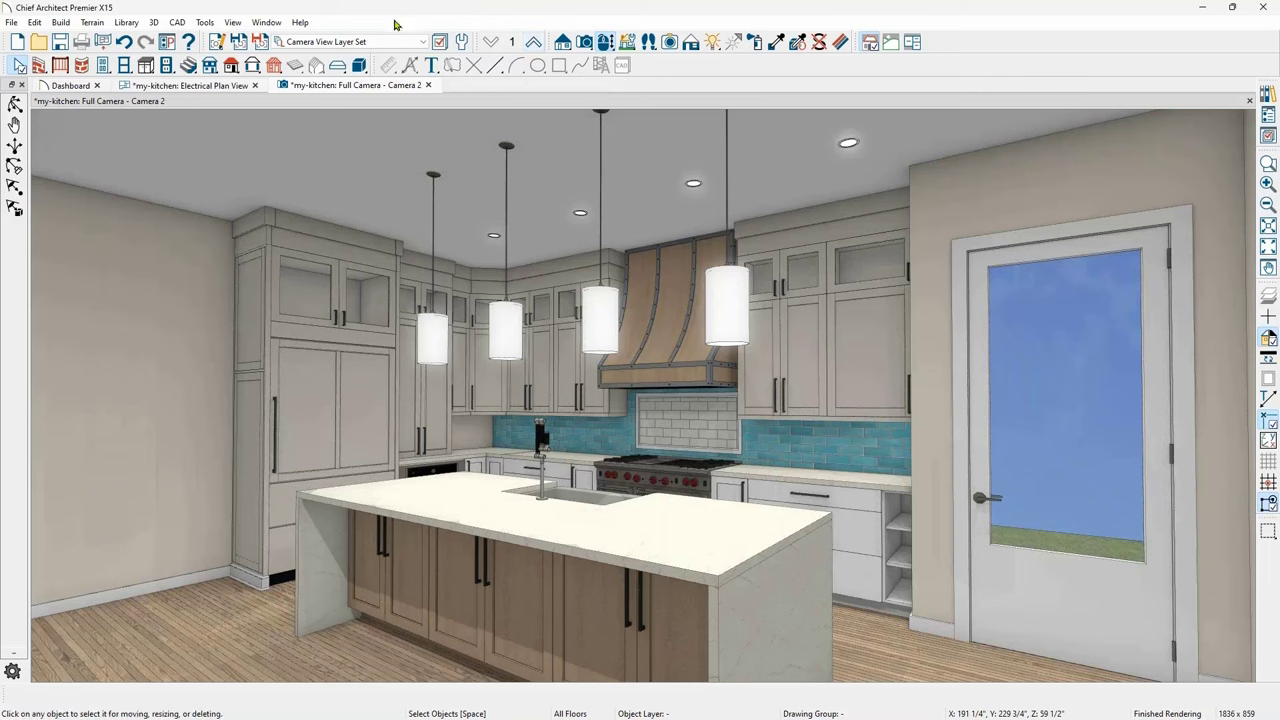
- Set Maximum Lights to 100 in the Full Camera Specification for Camera 2 and apply it
left_click(218, 42)
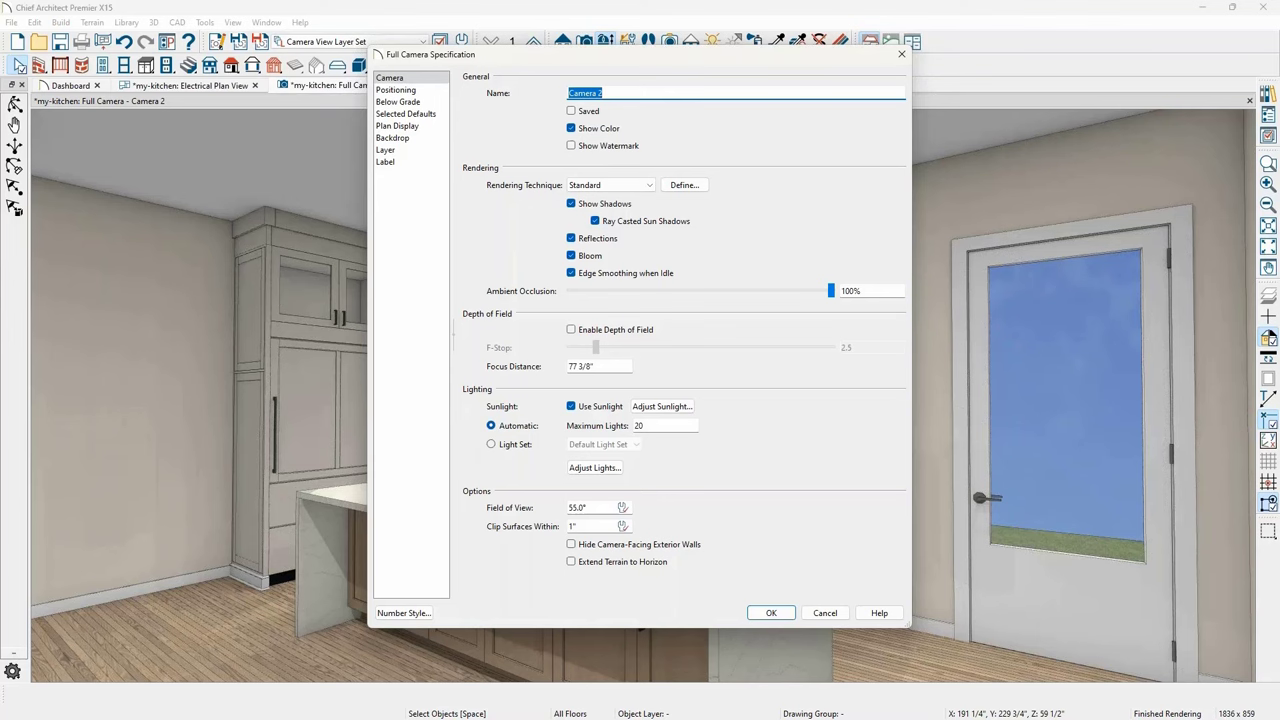
left_click_drag(607, 62, 950, 113)
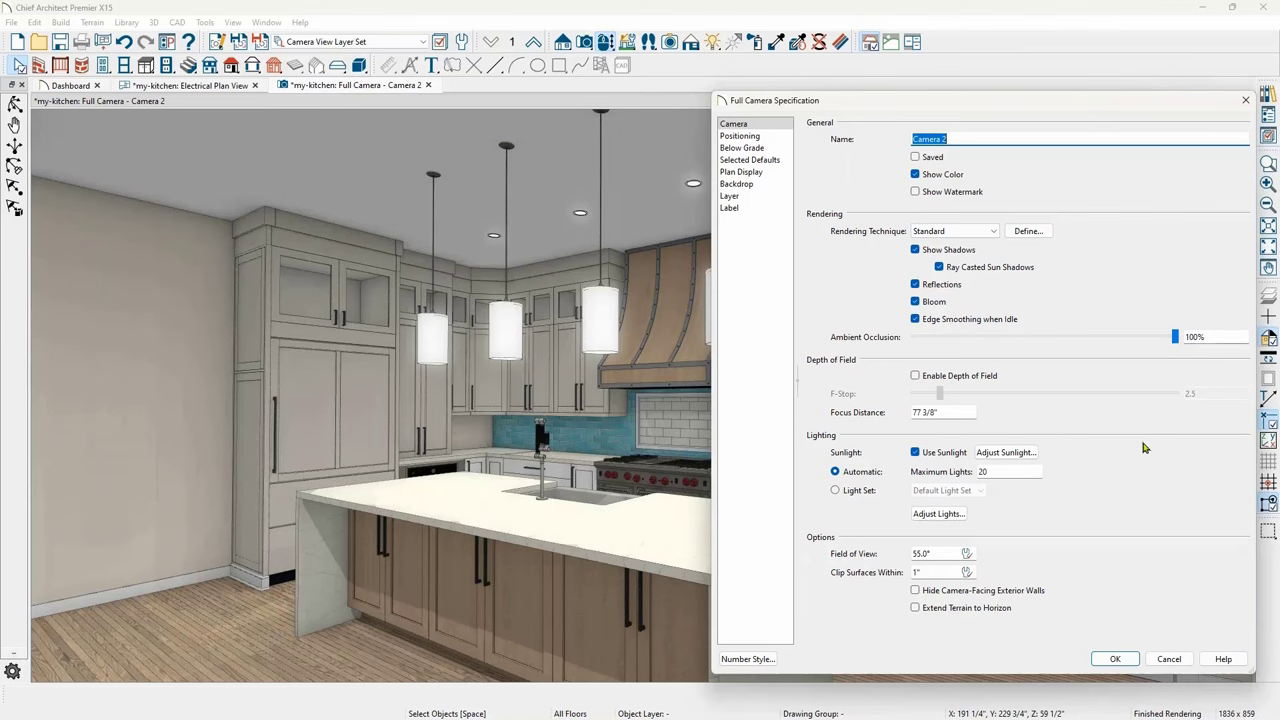
left_click_drag(1020, 475, 979, 473)
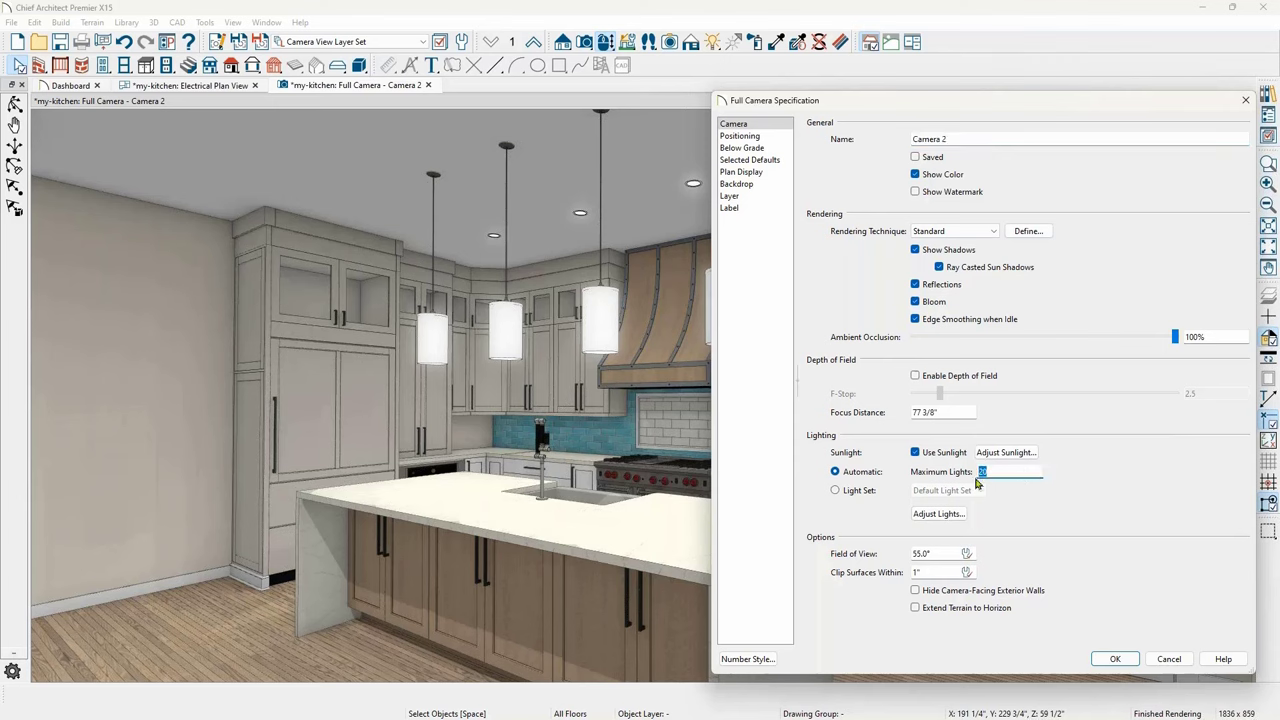
type("100")
left_click(1118, 659)
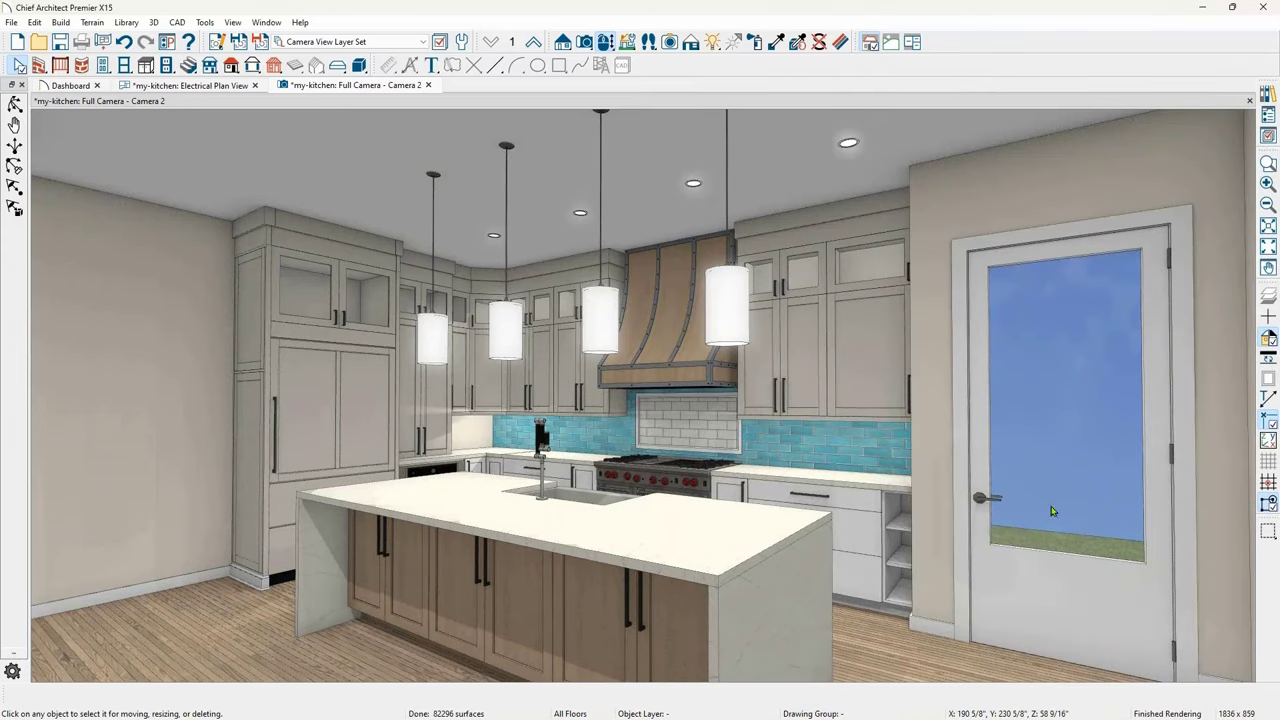
- Switch Camera 2's lighting from Automatic to Light Set and open its light adjustments
left_click(219, 47)
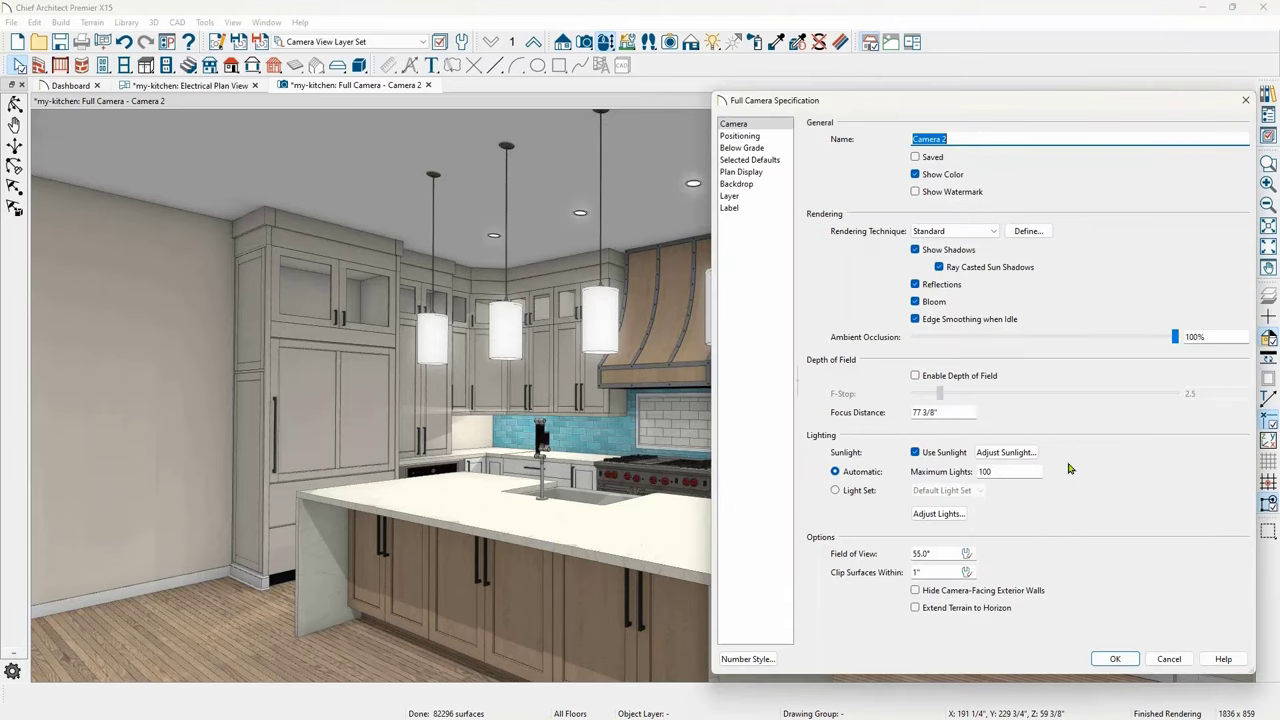
left_click(857, 495)
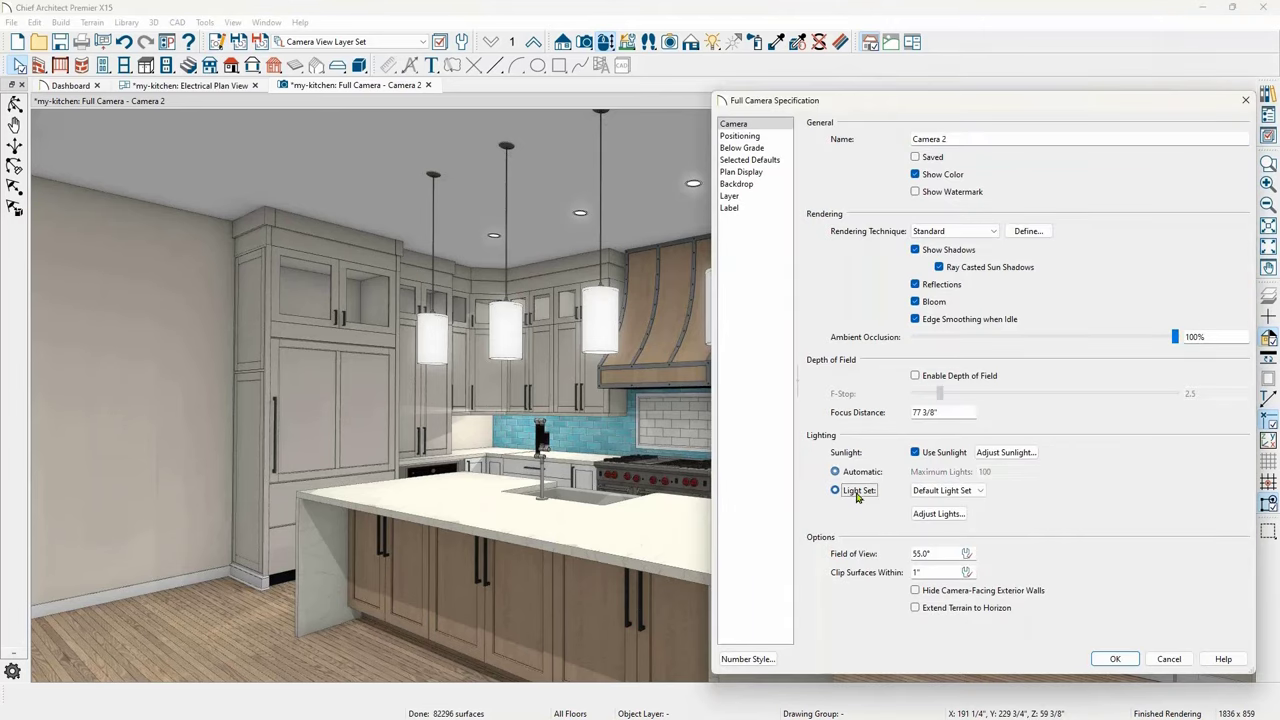
left_click(925, 516)
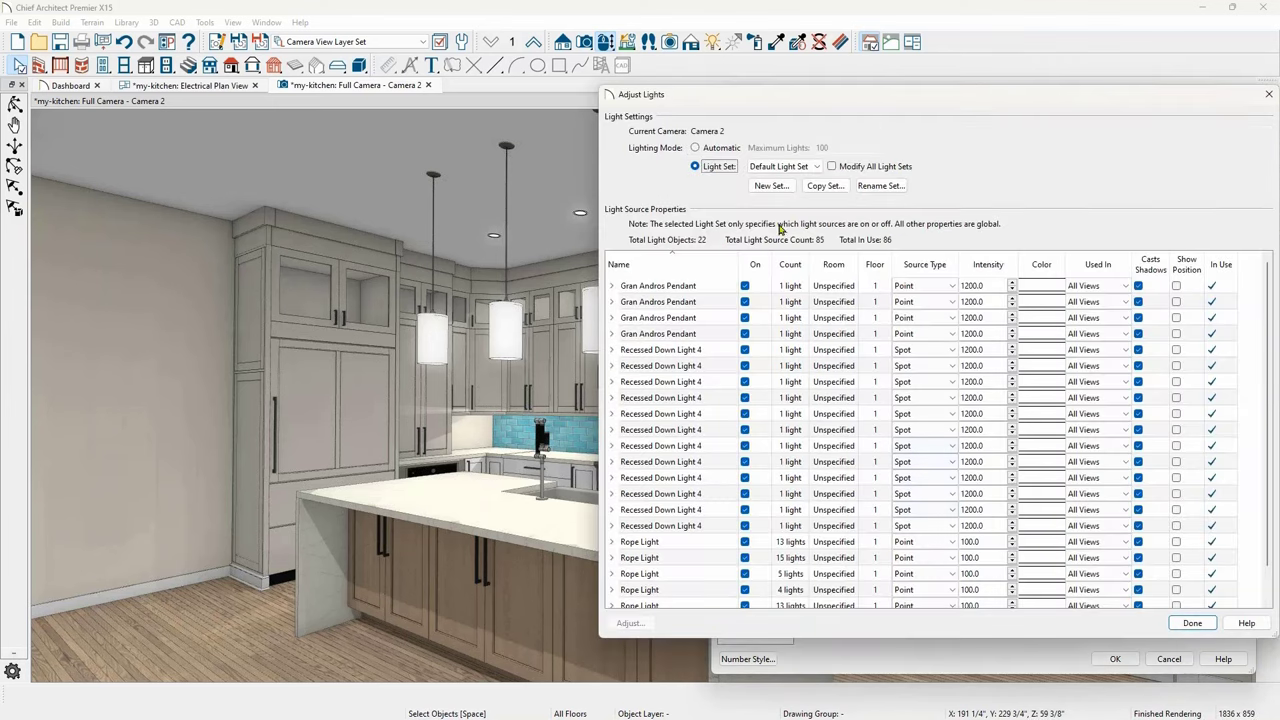
- Try to copy the Default Light Set as a new light set named Kitchen
left_click(826, 188)
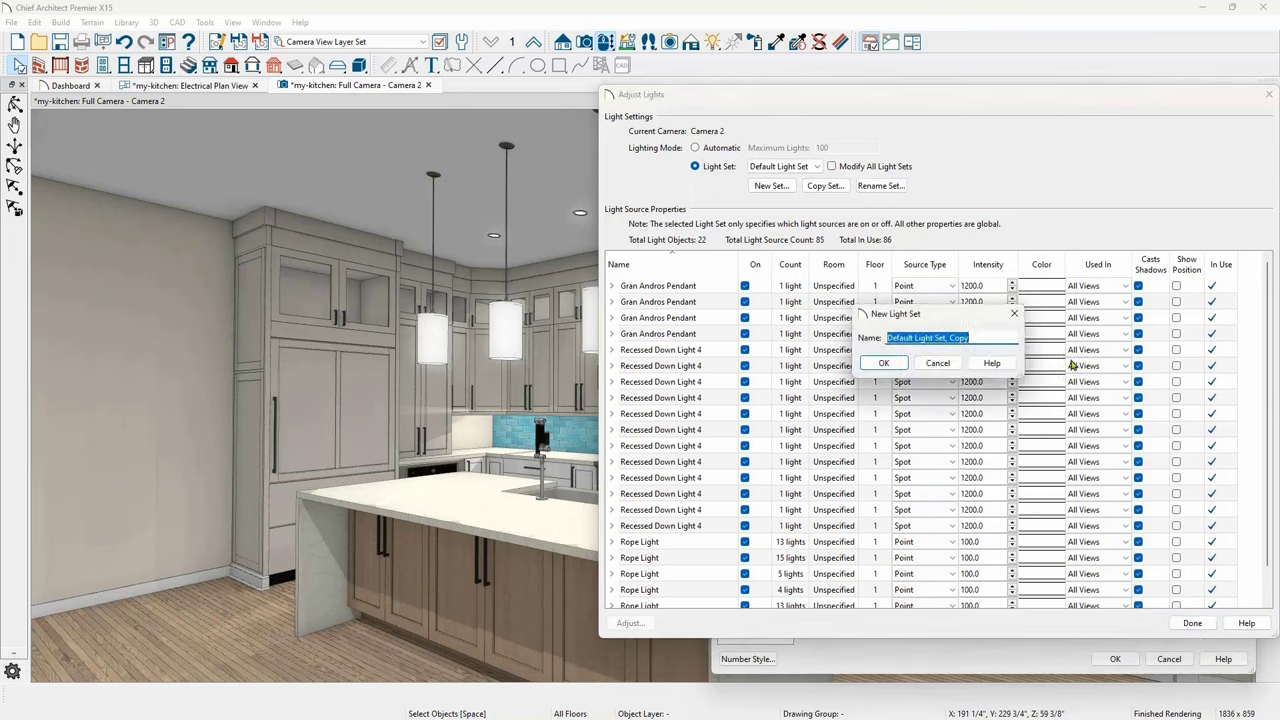
type("Kitchen")
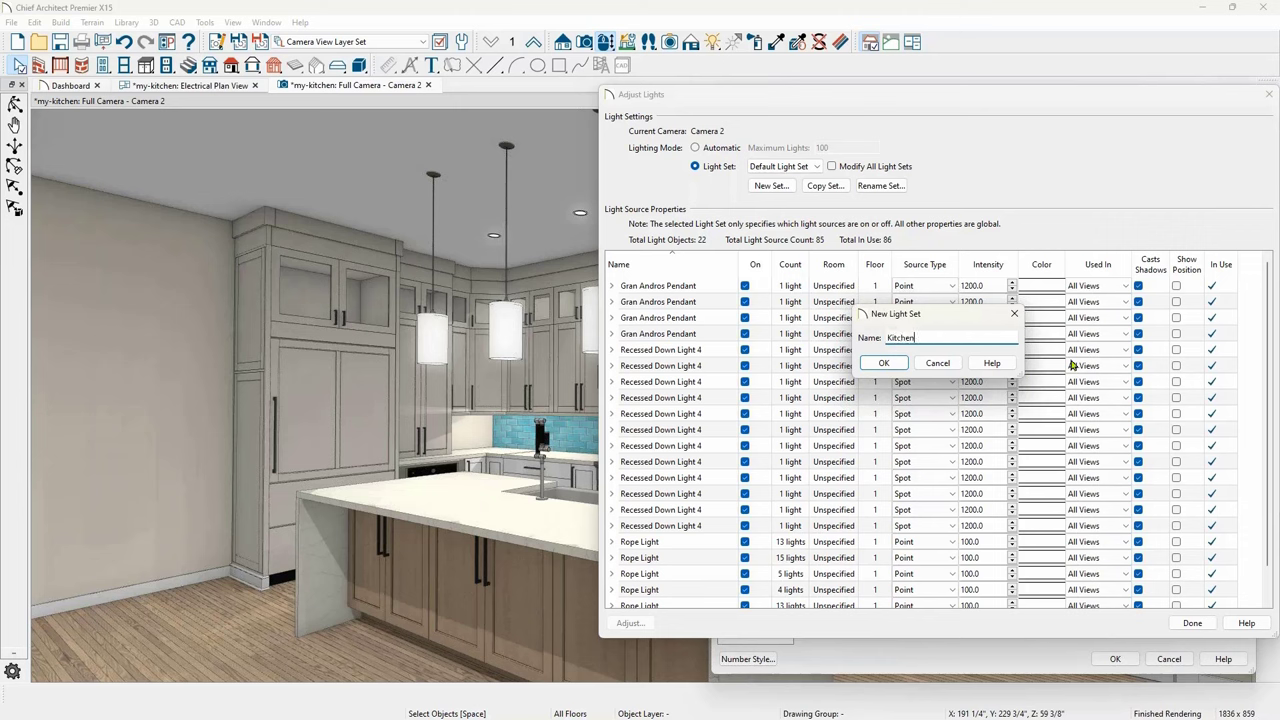
left_click(885, 363)
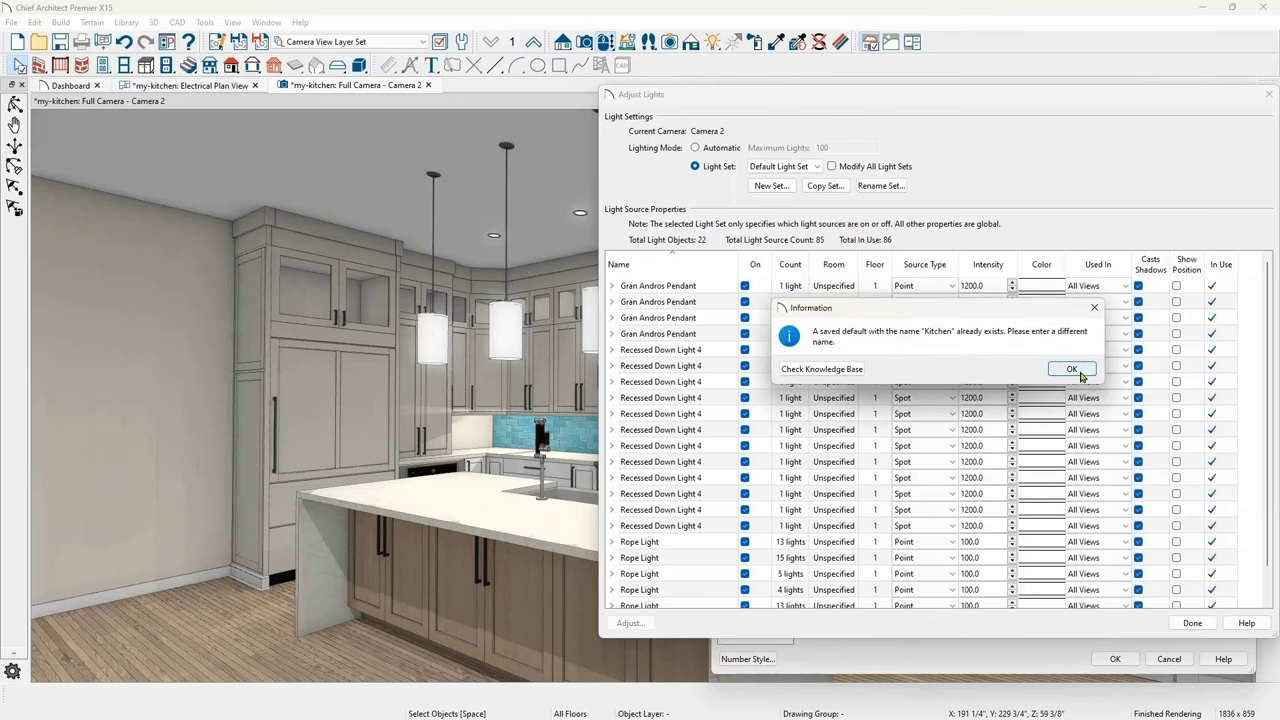
left_click(1071, 369)
key("Escape")
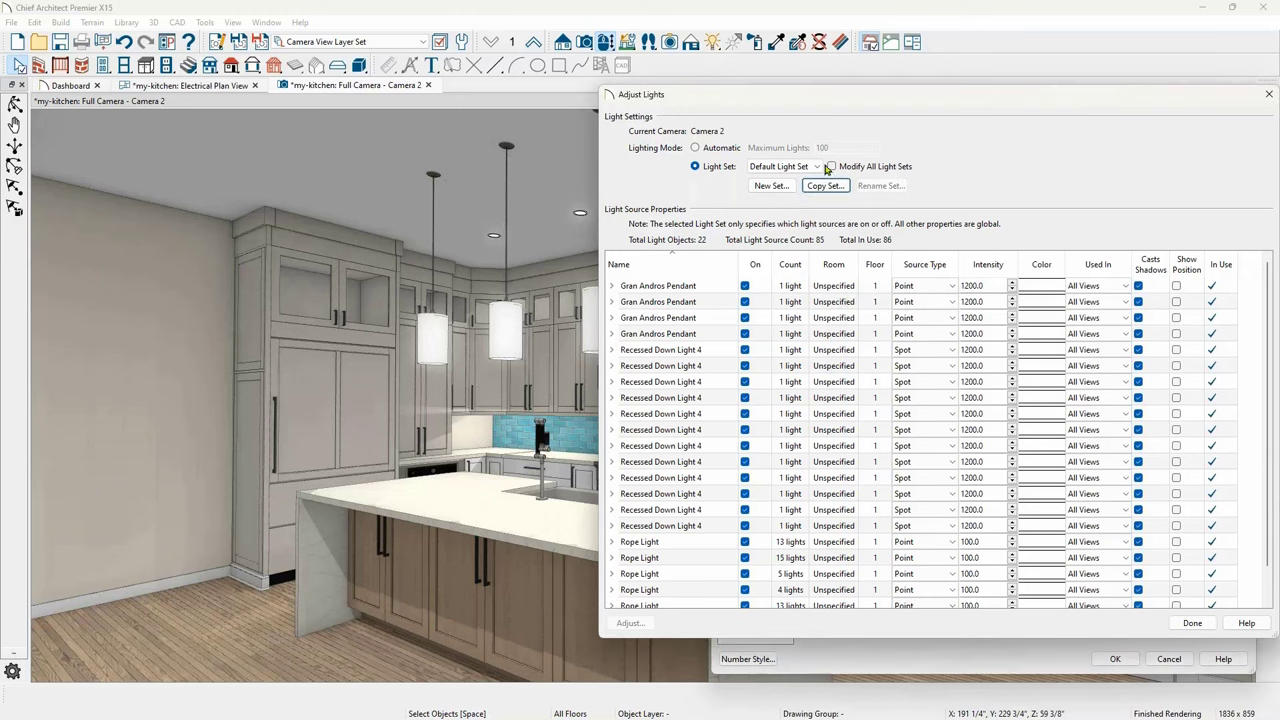
- Assign the existing kitchen light set to Camera 2, review its light sources, and apply the camera settings
left_click(817, 167)
left_click(785, 182)
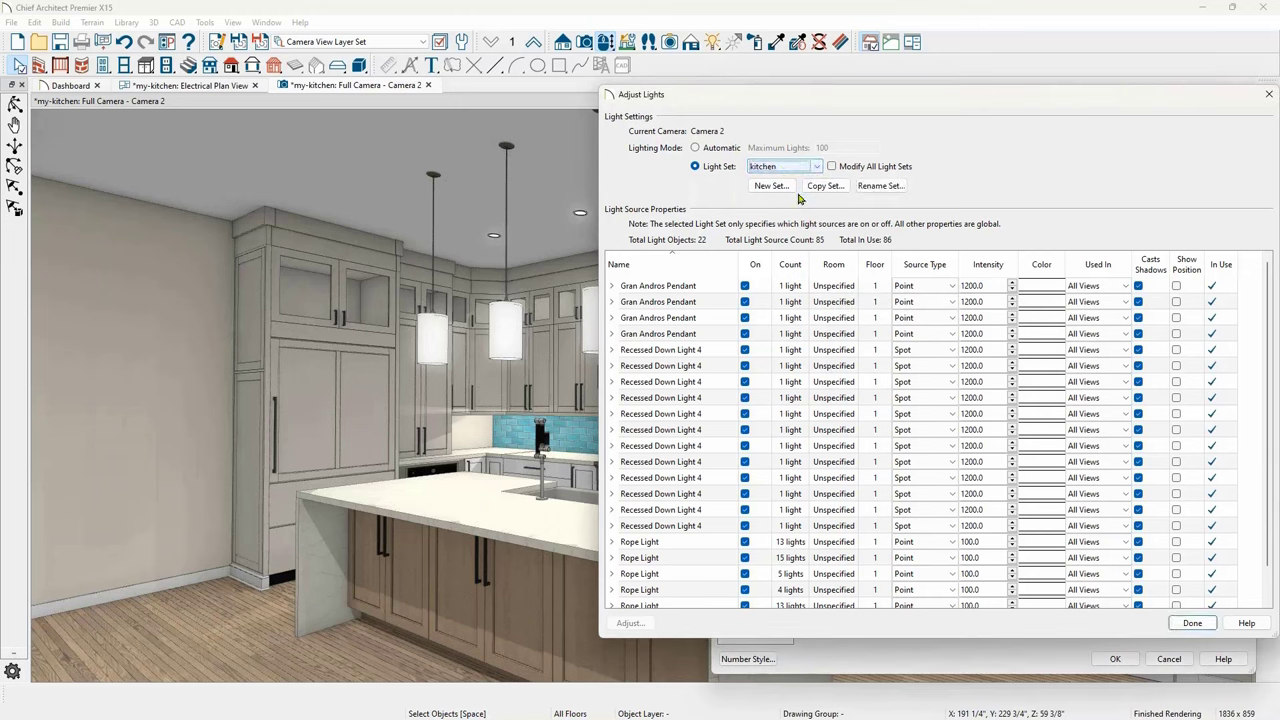
scroll(703, 400, "down", 1)
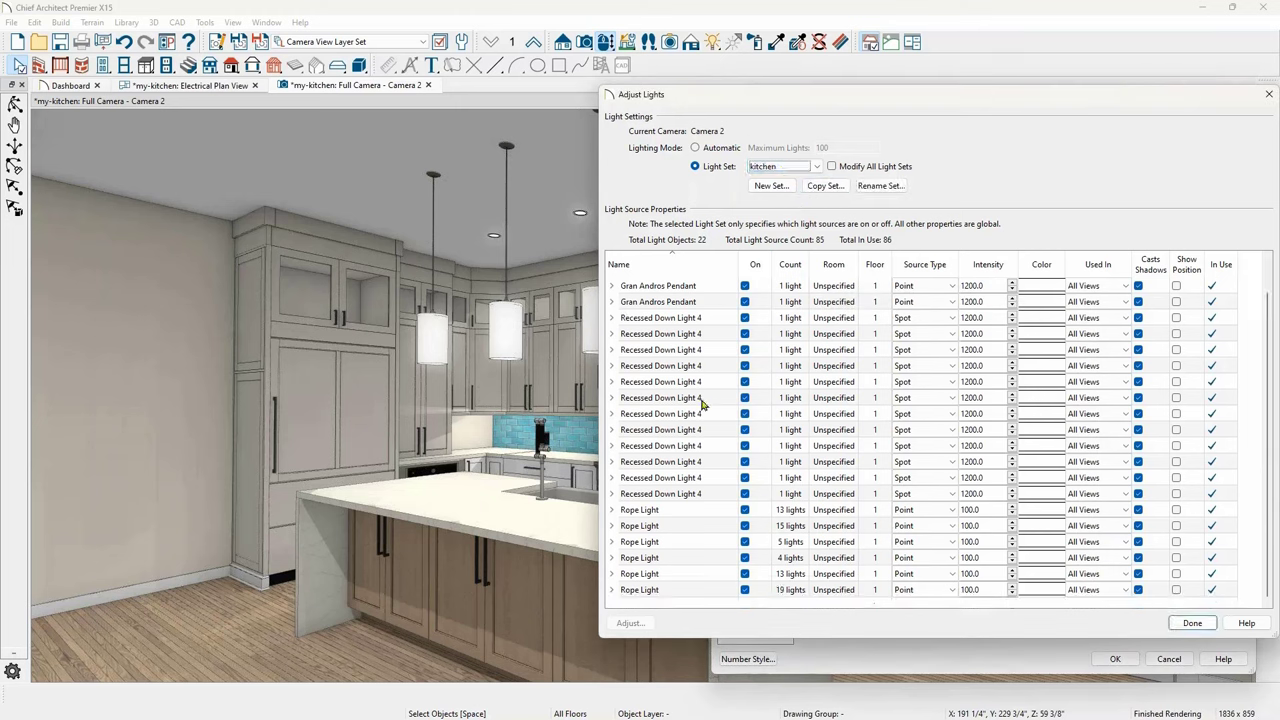
left_click(1192, 623)
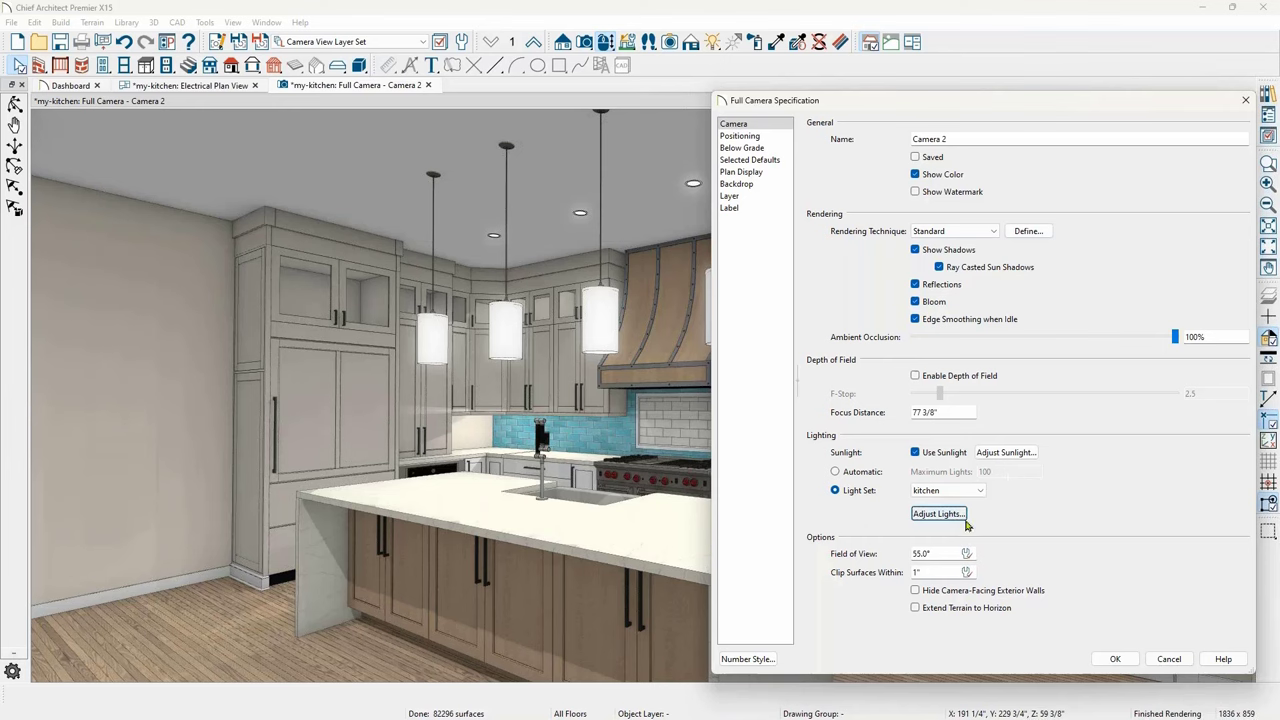
left_click(1126, 658)
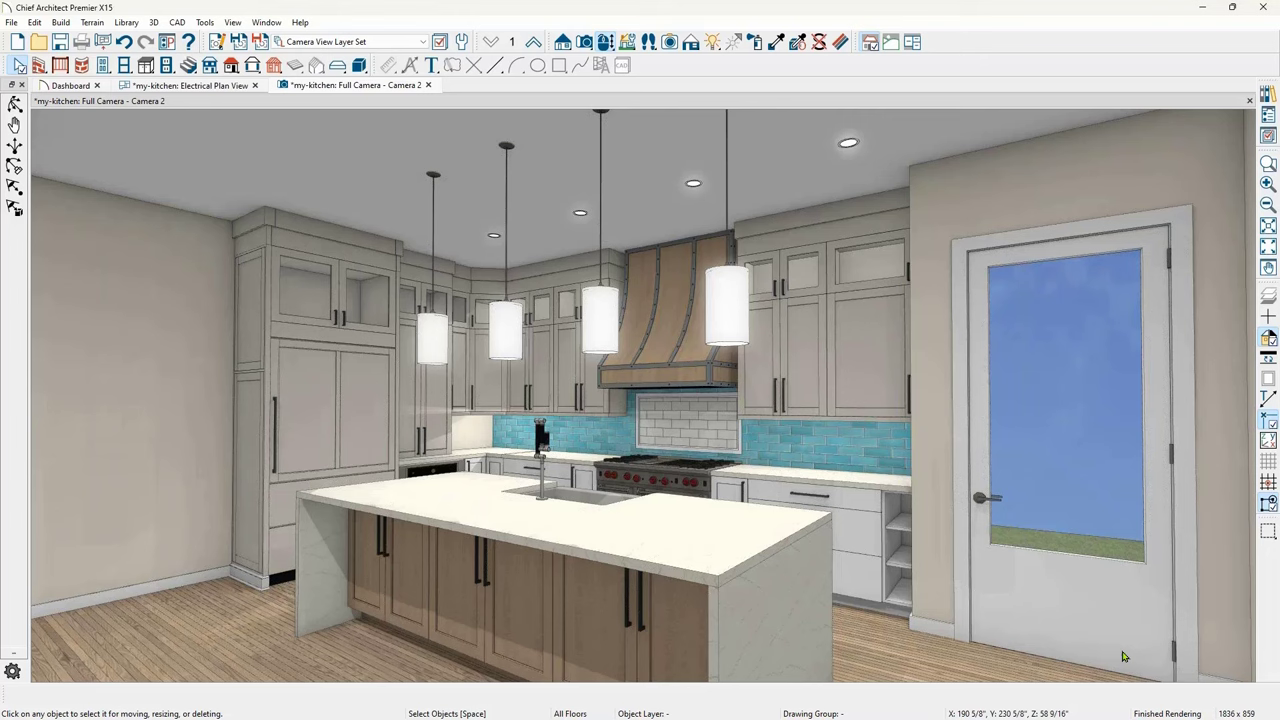
- Enable Show Position in Camera View in the light data of the island pendant nearest the glass door
left_click(737, 299)
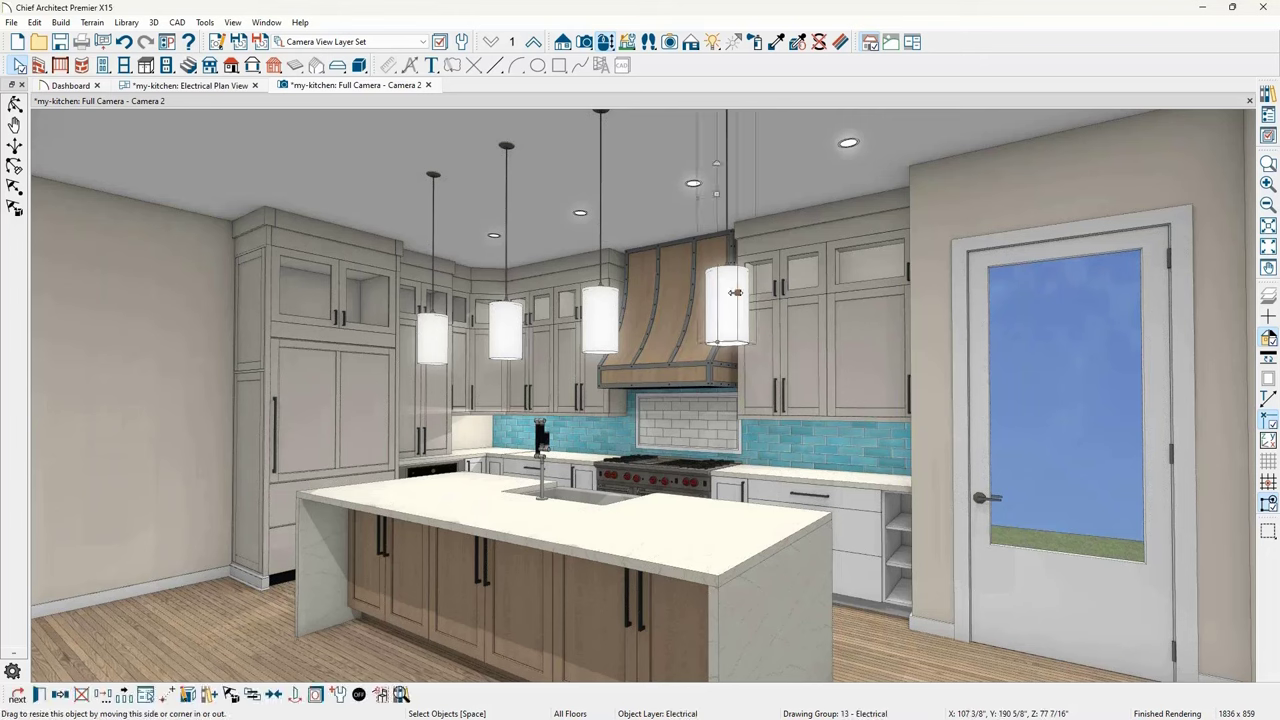
double_click(735, 292)
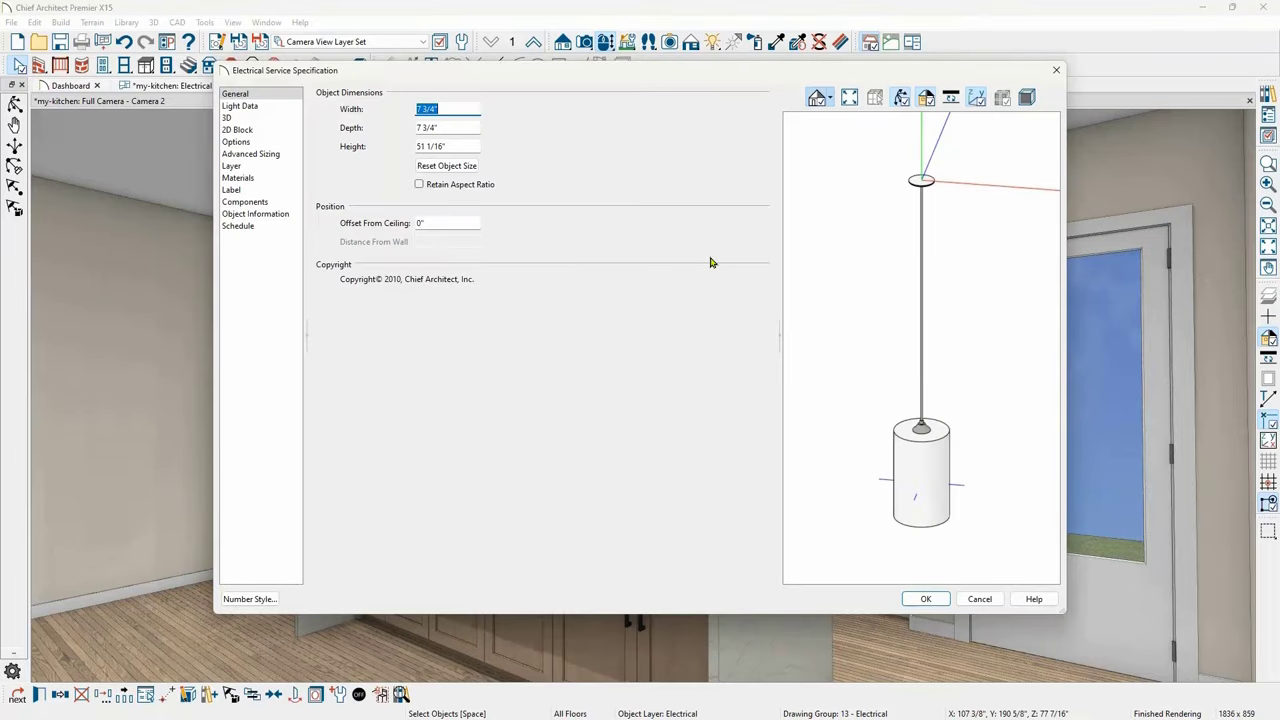
left_click(278, 107)
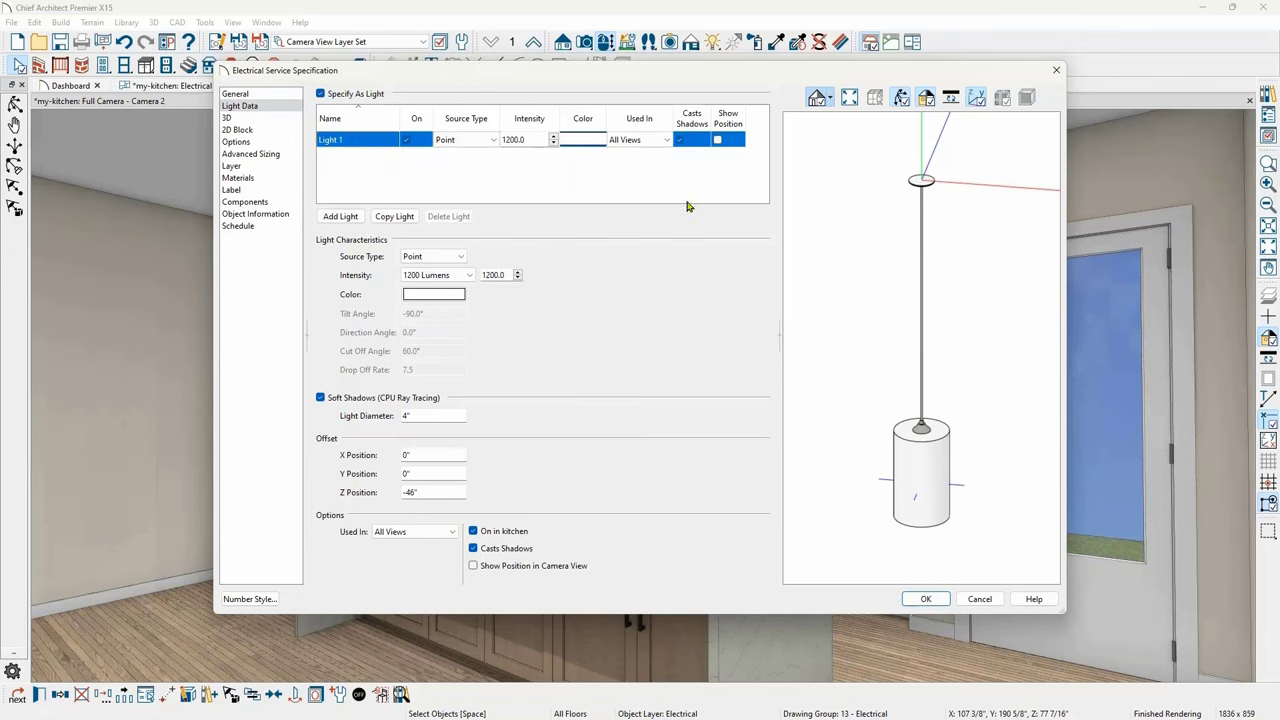
left_click_drag(730, 78, 765, 91)
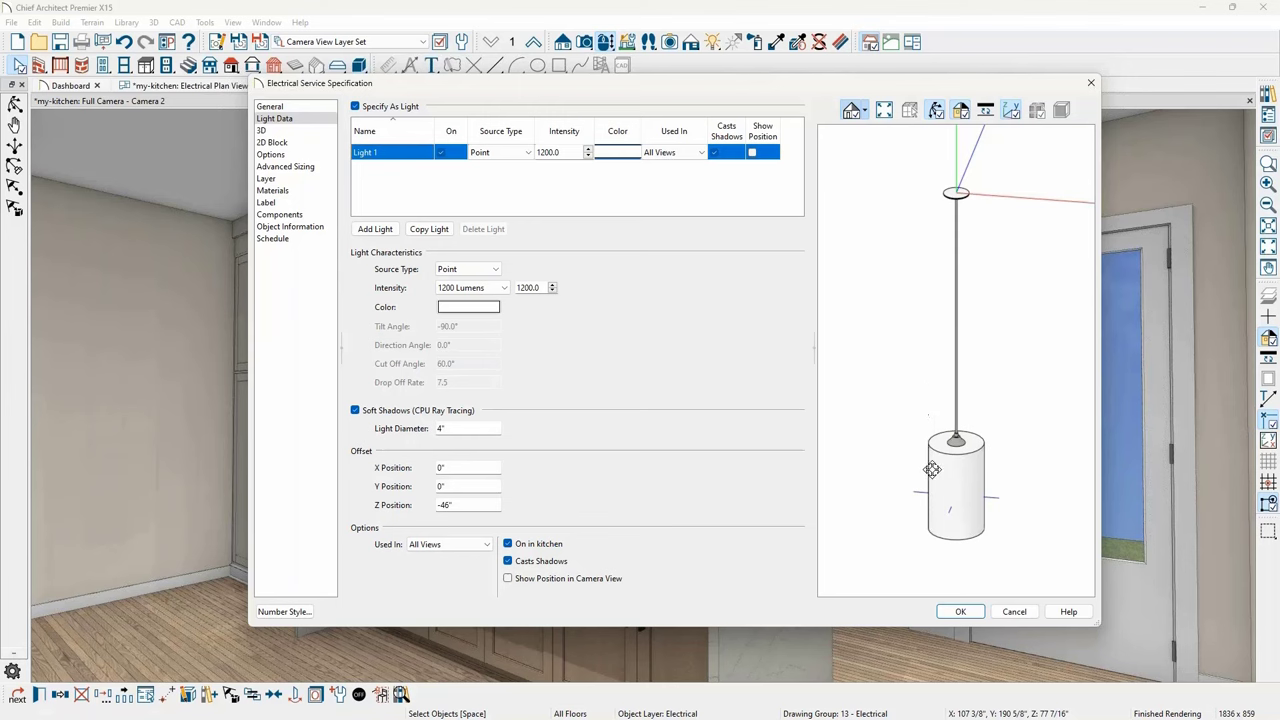
left_click_drag(931, 470, 903, 420)
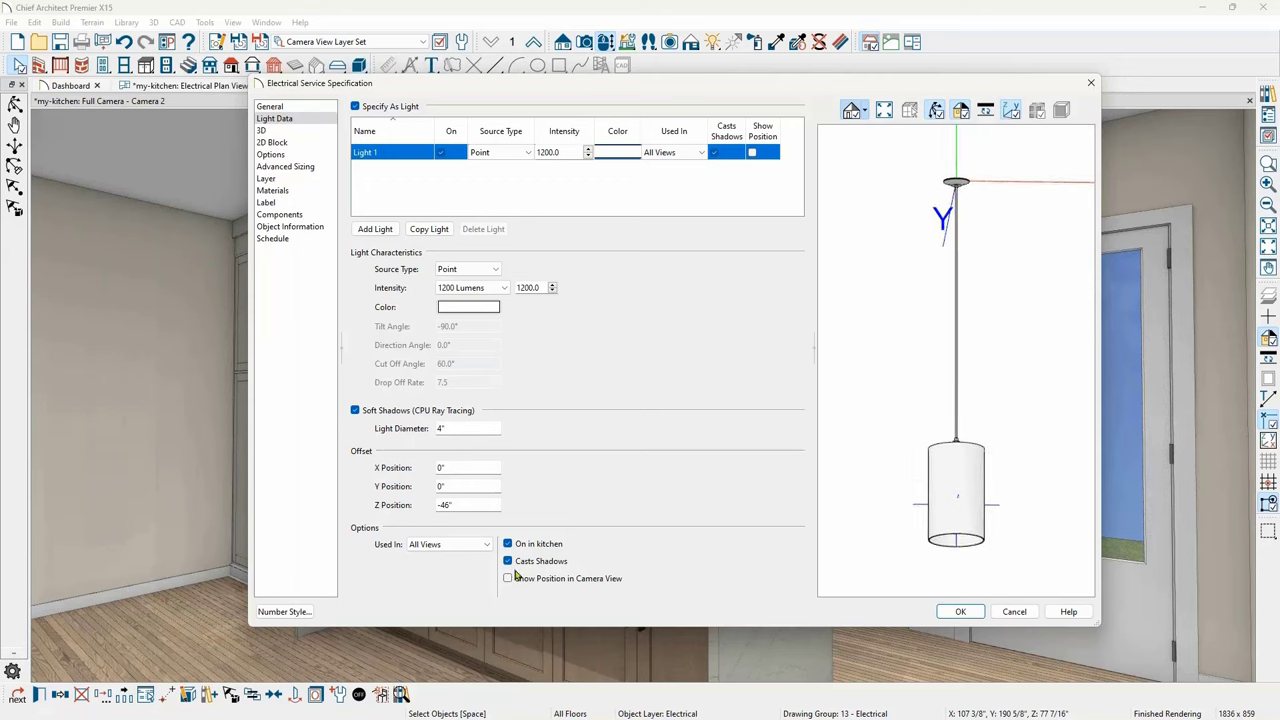
left_click(516, 580)
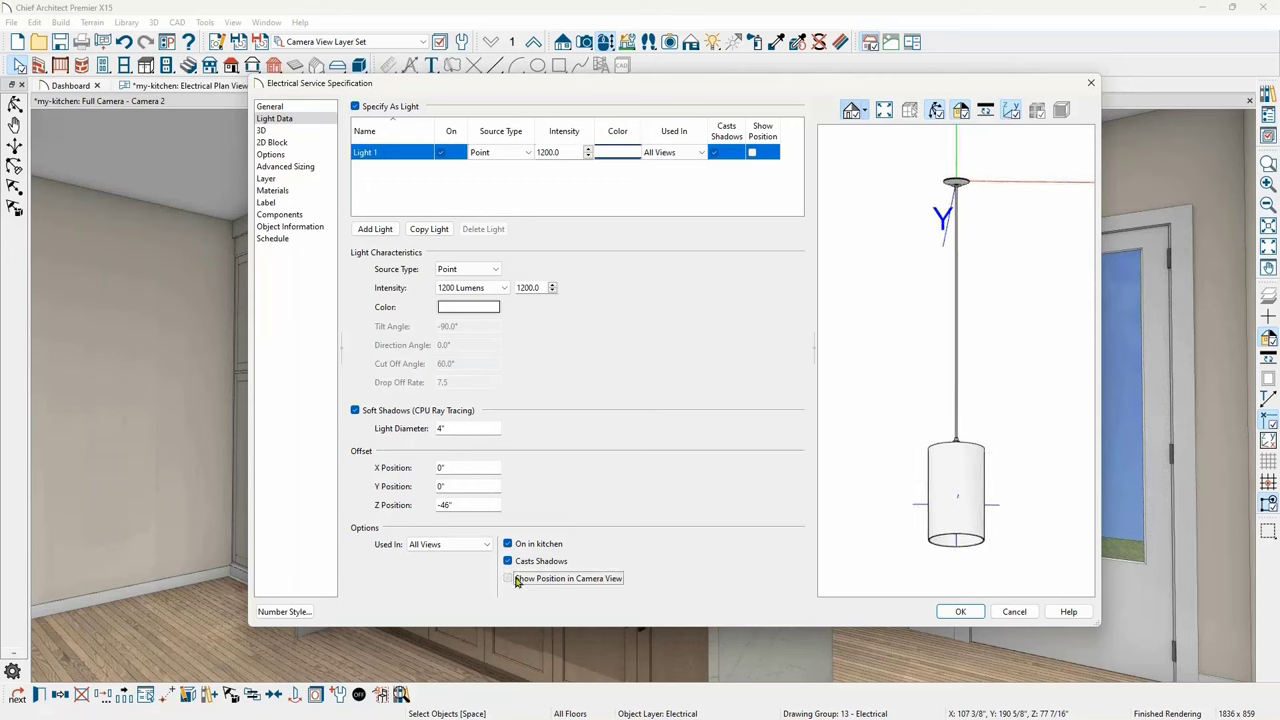
left_click(957, 612)
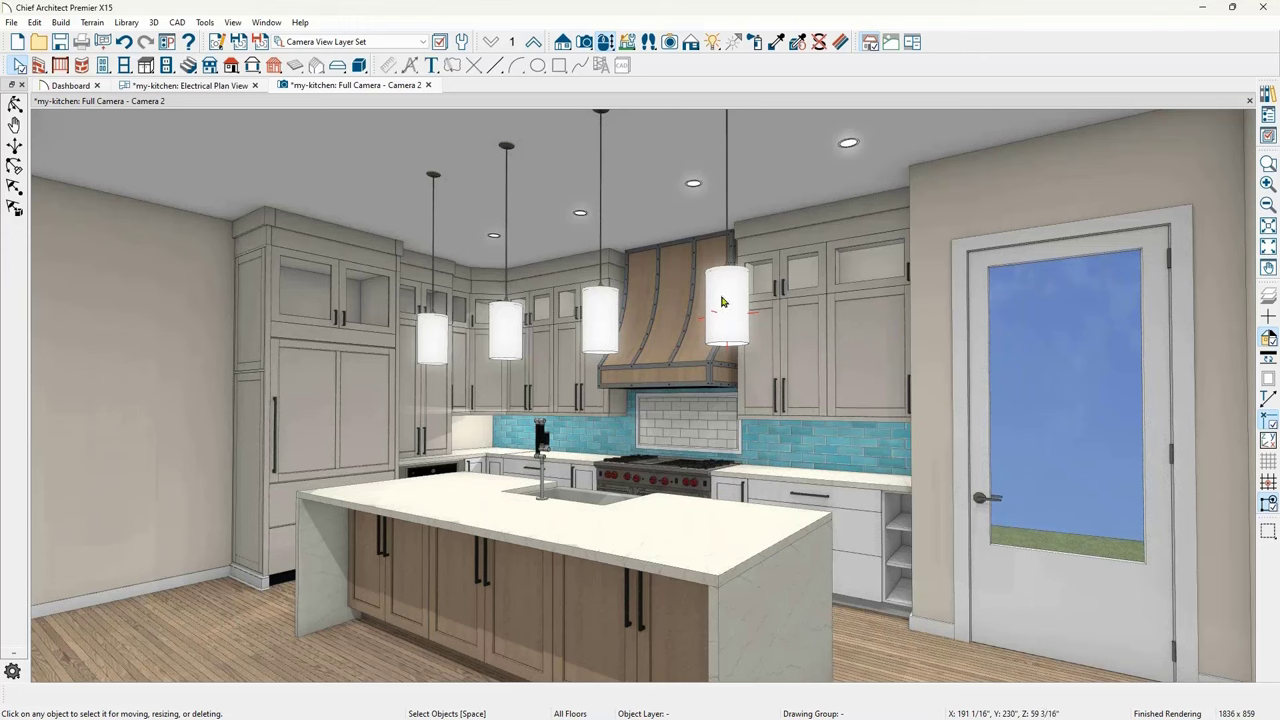
- Disable Show Position in Camera View for the same island pendant and apply the change
left_click(723, 300)
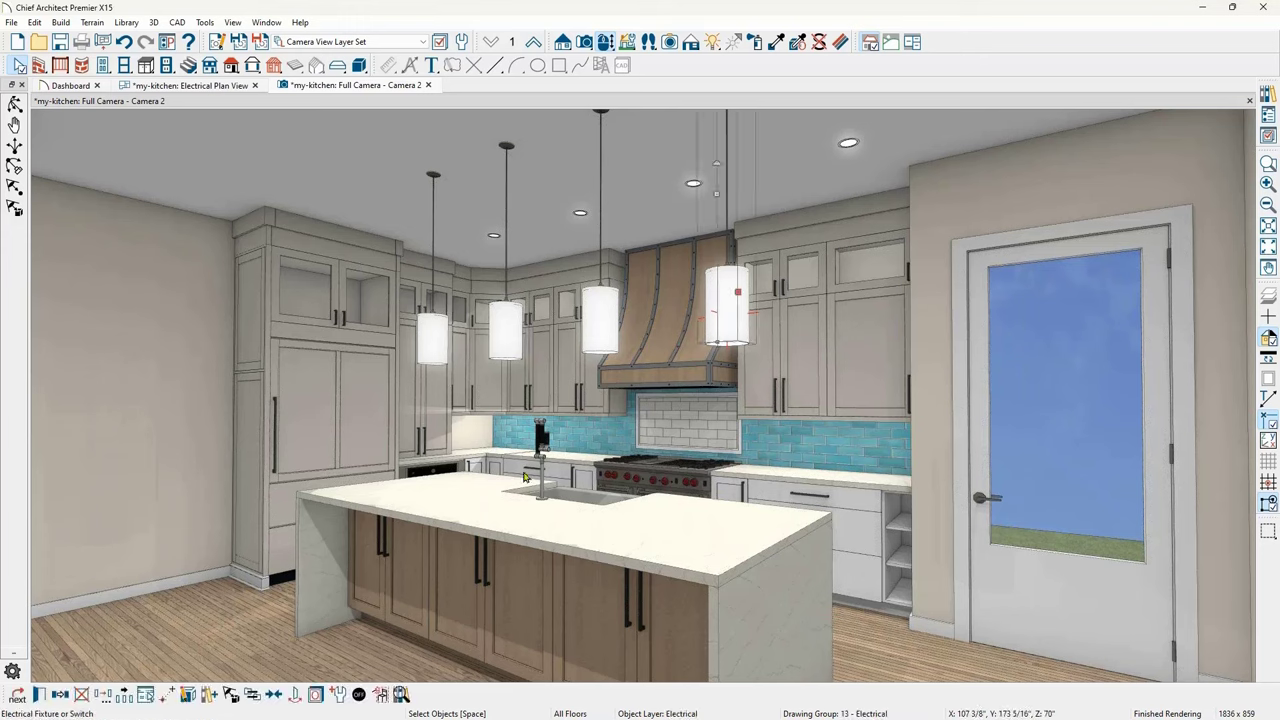
left_click(35, 694)
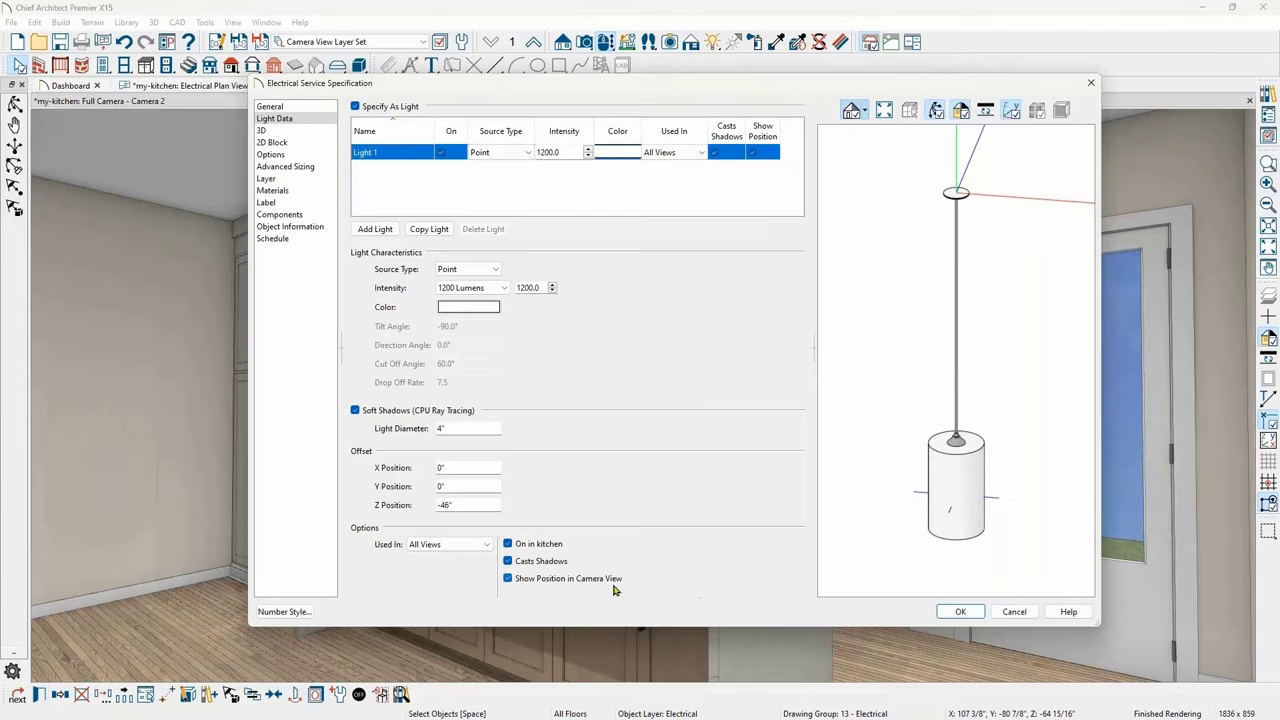
left_click(594, 579)
left_click(960, 611)
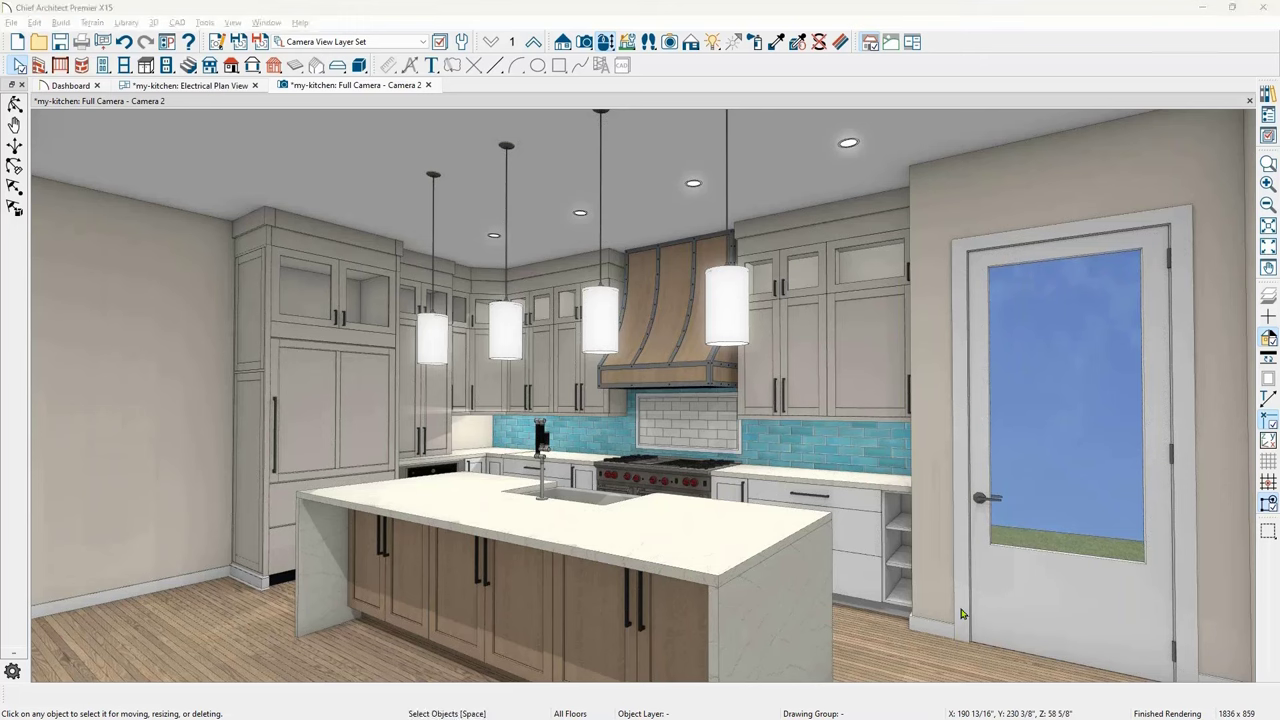
- Switch to the image viewer showing the Questions? slide
key("alt+Tab")
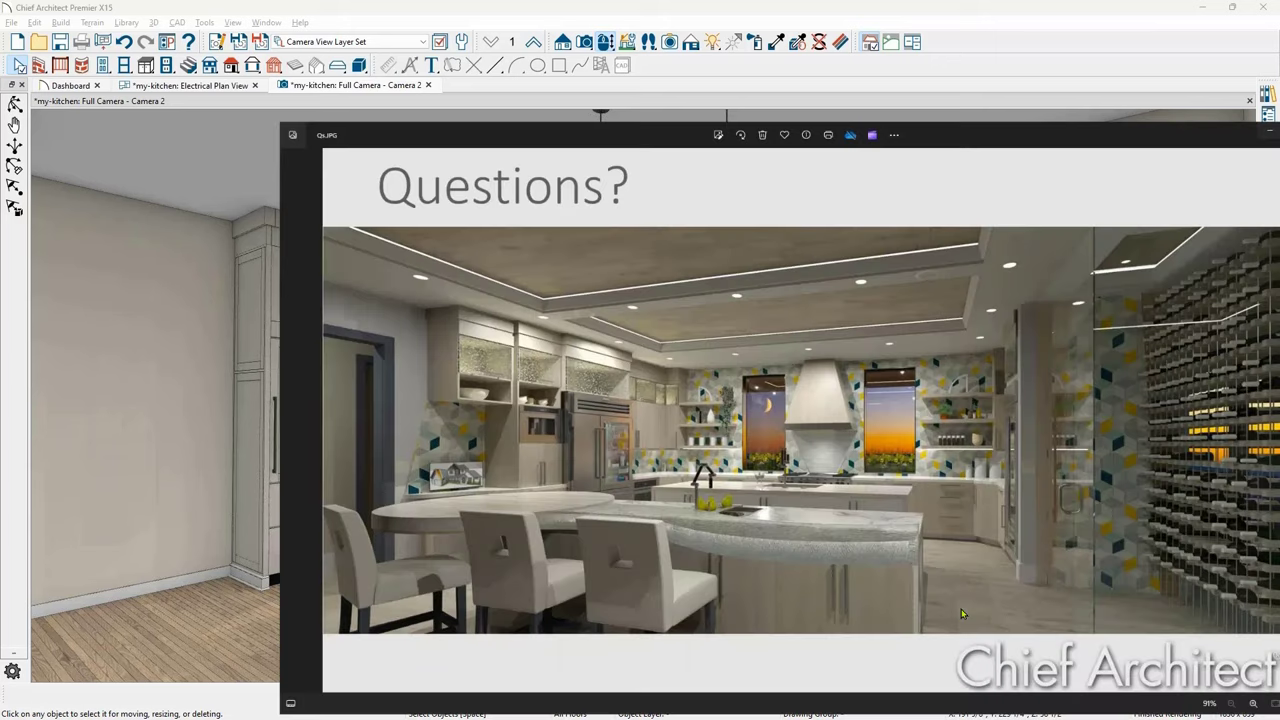